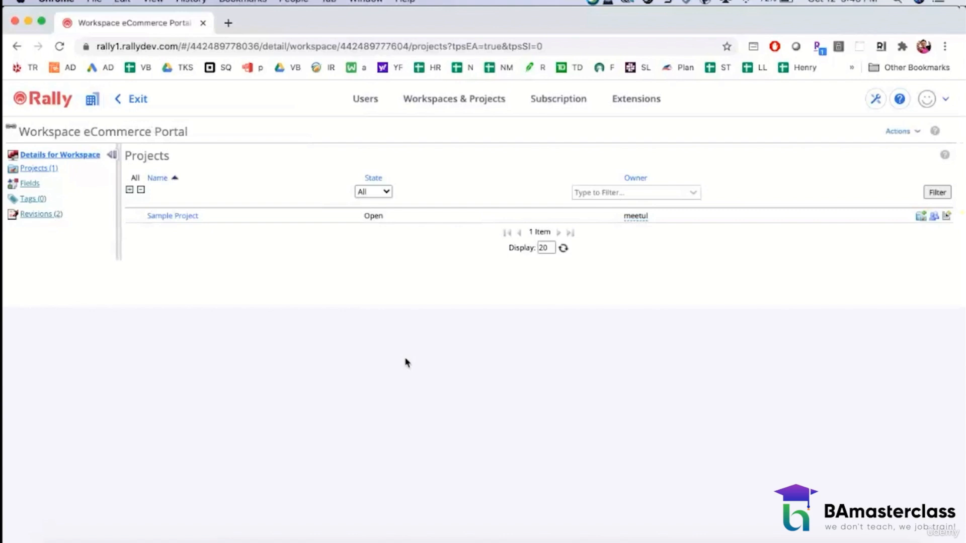
- Start creating a new workspace and enter eCommerce Portal as its name
click(885, 134)
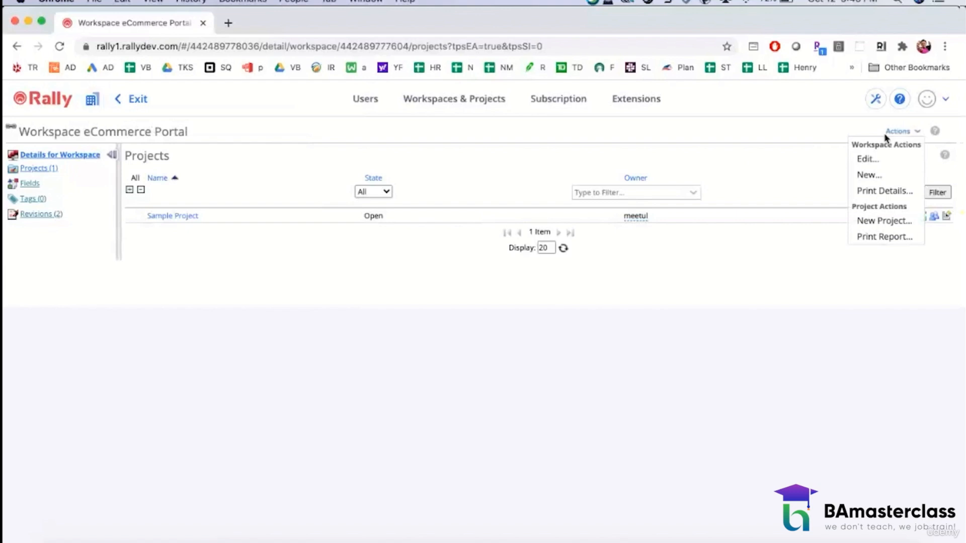
click(868, 175)
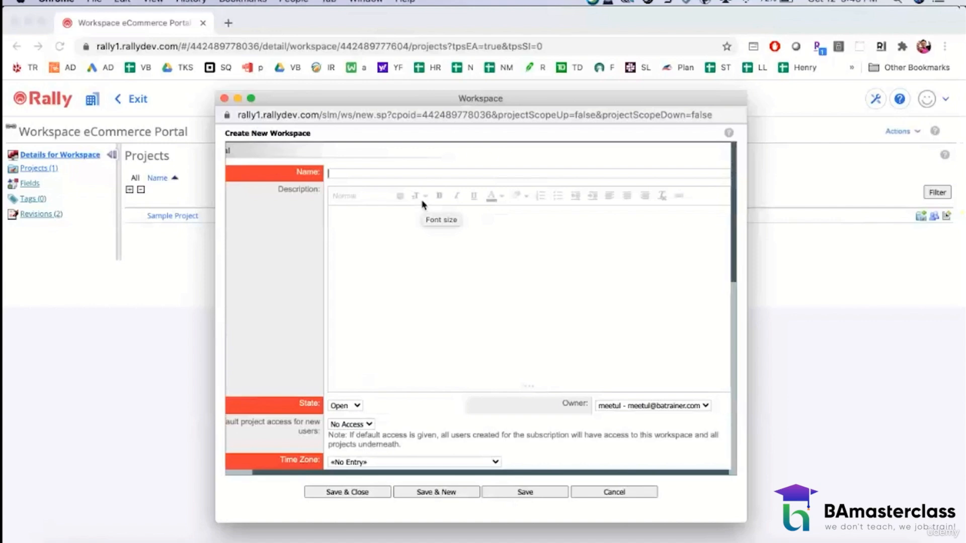
text(eCommerce Portal)
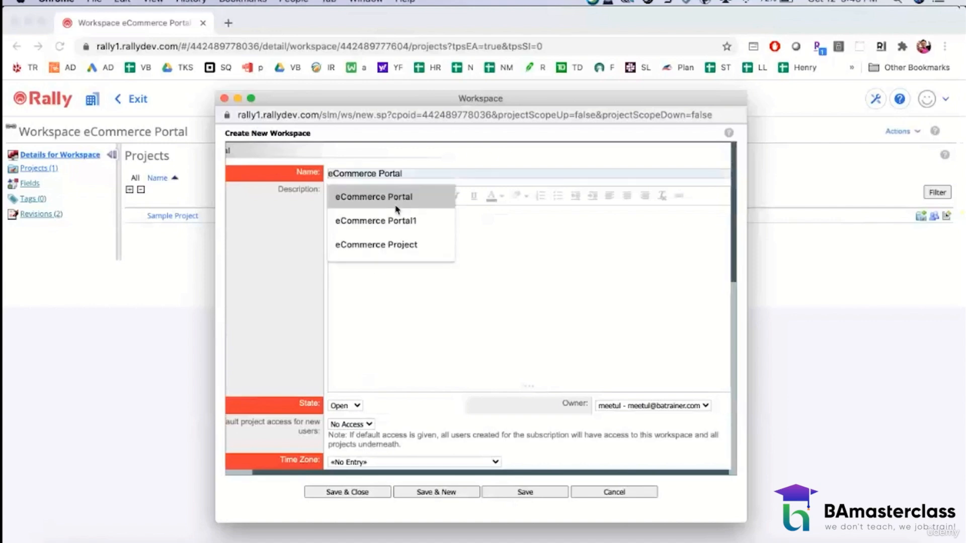
click(396, 198)
scroll(444, 358, down, 3)
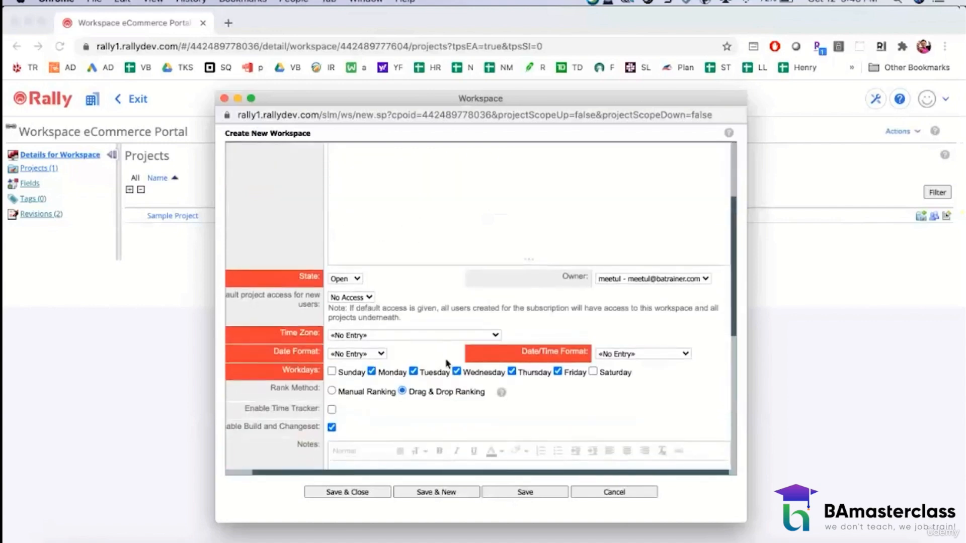
scroll(446, 363, down, 2)
scroll(446, 364, up, 5)
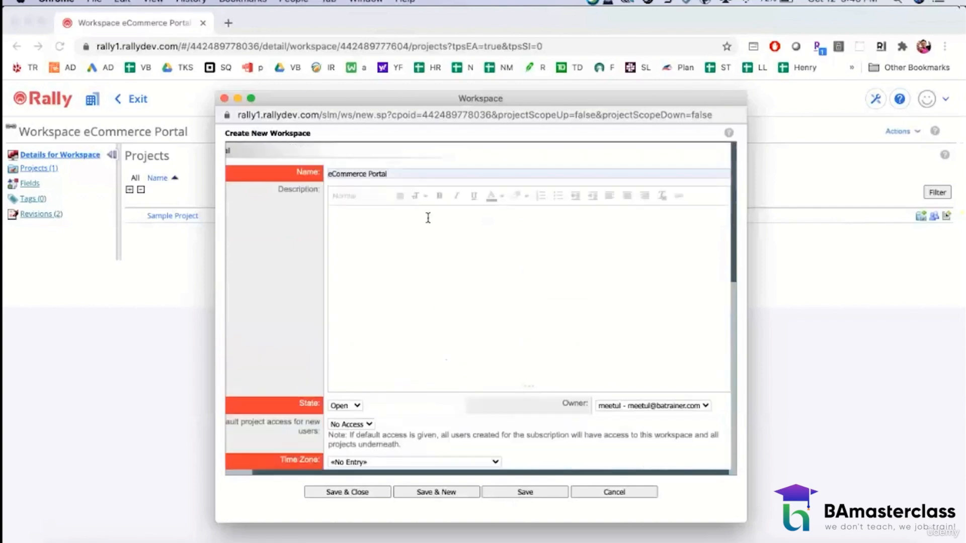
click(328, 174)
text(New)
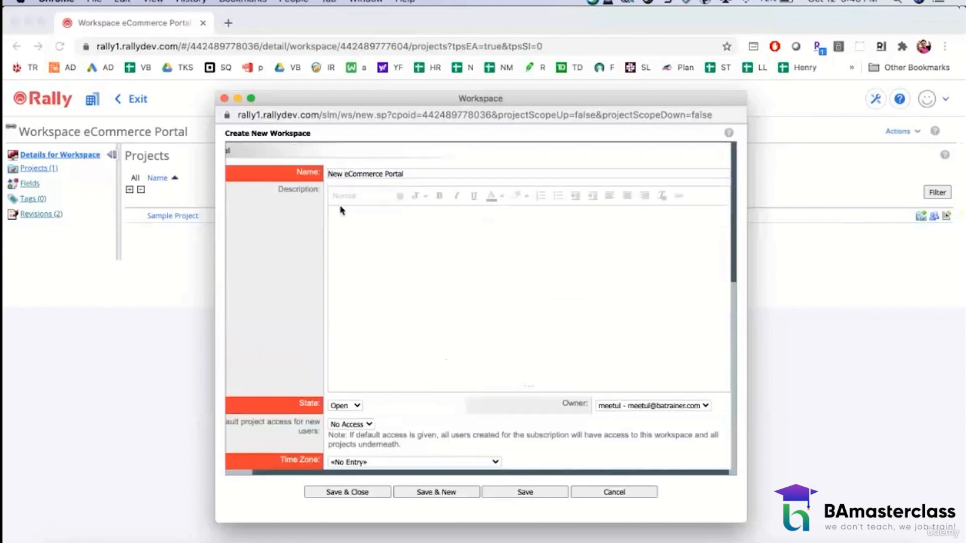
click(387, 269)
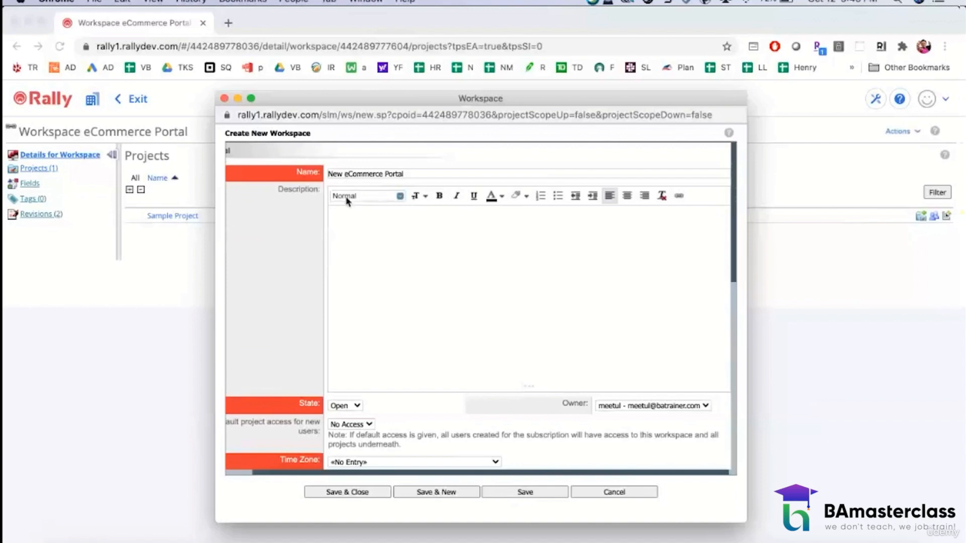
click(343, 174)
key(BackSpace)
key(BackSpace)
key(BackSpace)
key(BackSpace)
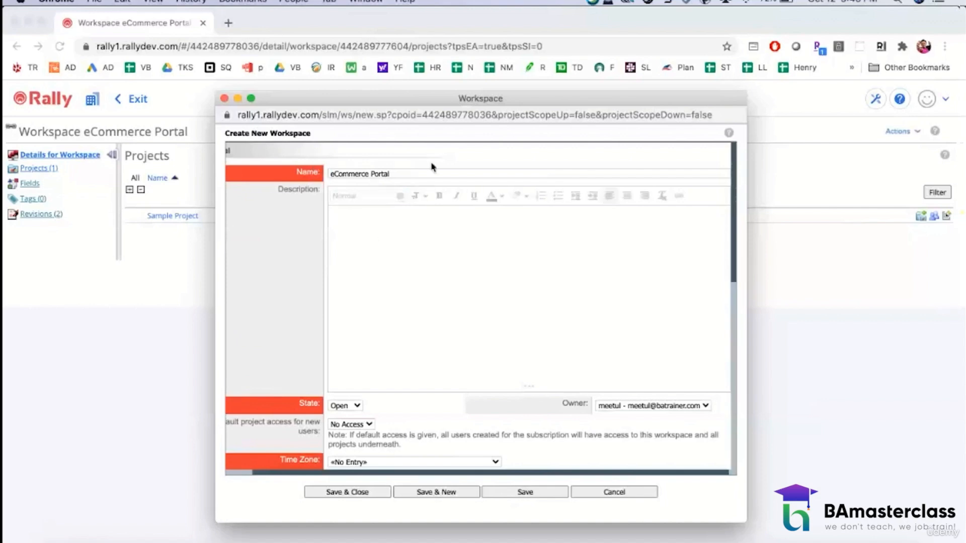
- Extend the new workspace's name to eCommerce Portal 2.0
click(422, 175)
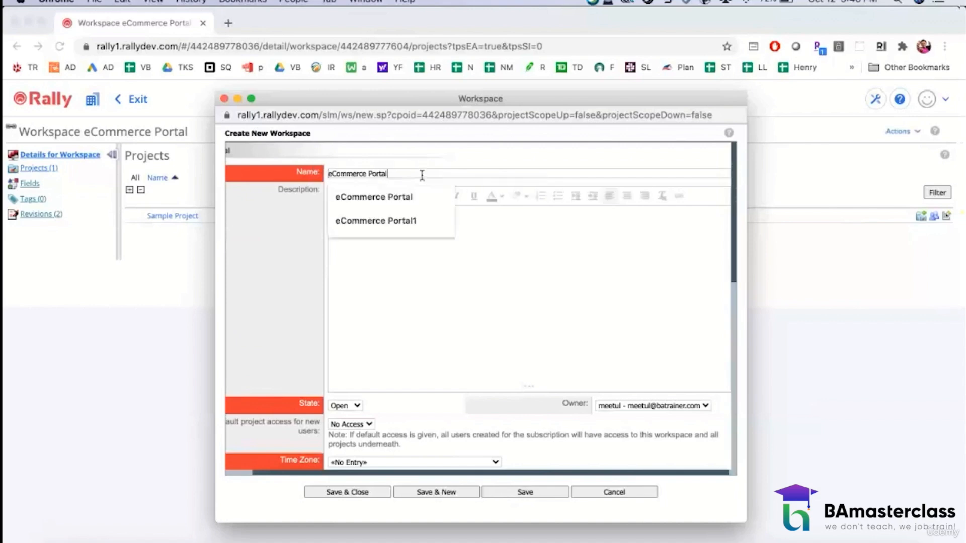
text(2.0)
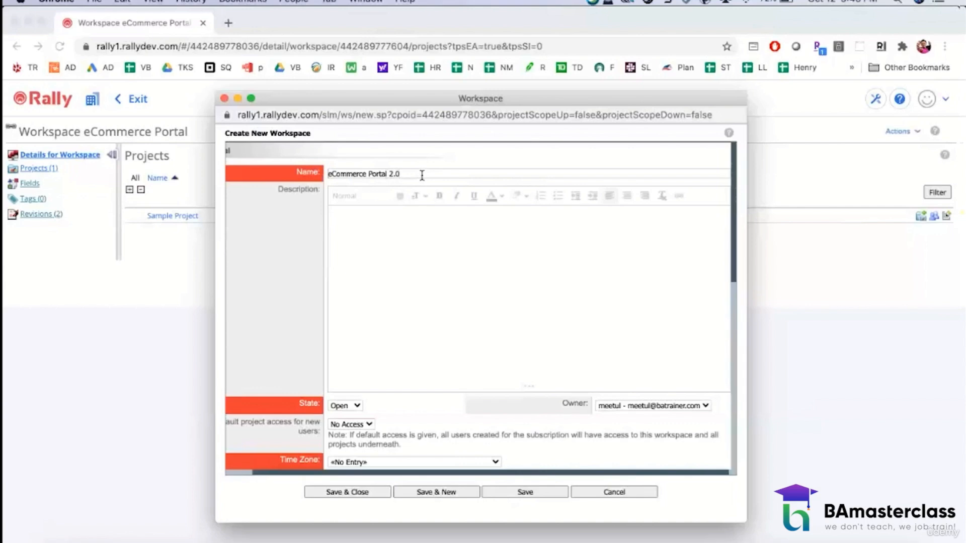
click(451, 265)
- Set the new workspace's time zone to (GMT-05:00) America/New_York
scroll(450, 264, down, 5)
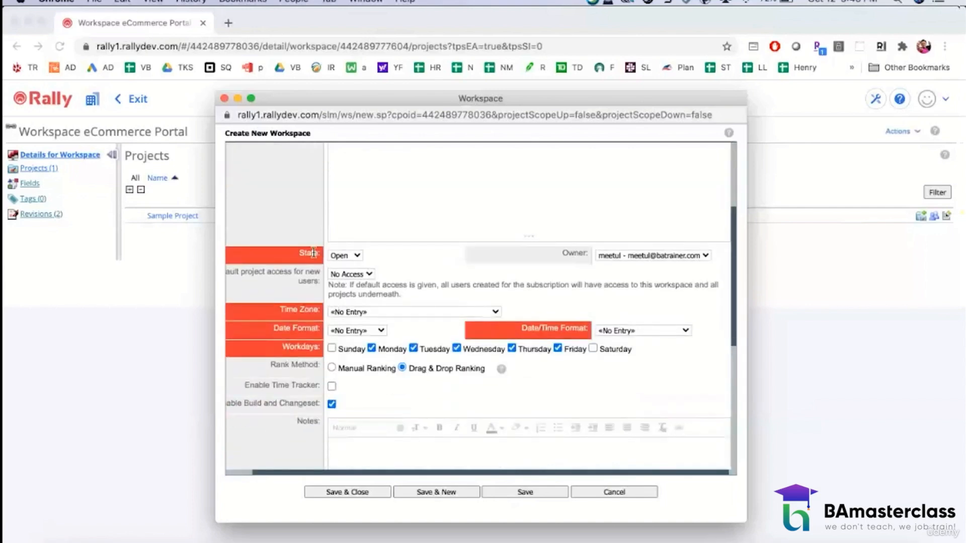
scroll(454, 320, down, 2)
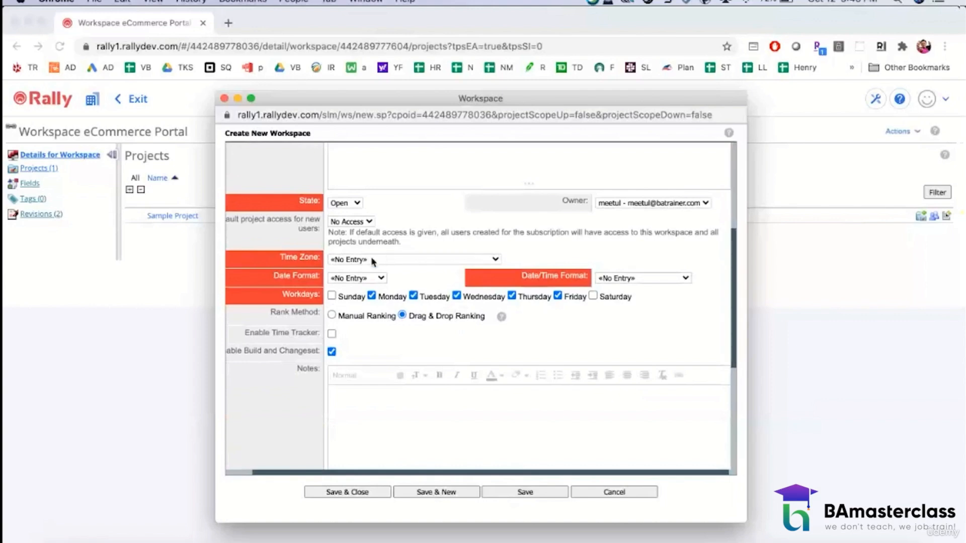
click(372, 260)
scroll(432, 496, down, 10)
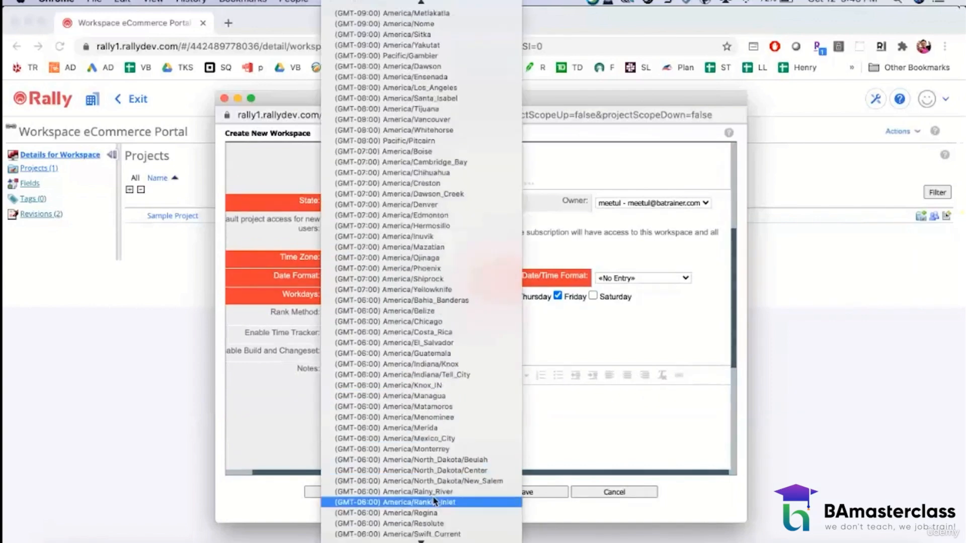
scroll(434, 499, down, 3)
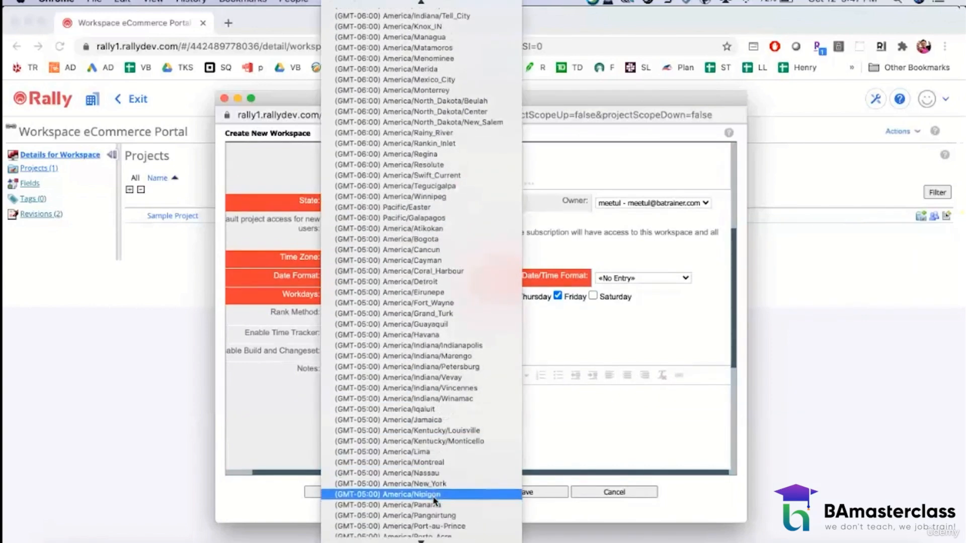
click(433, 485)
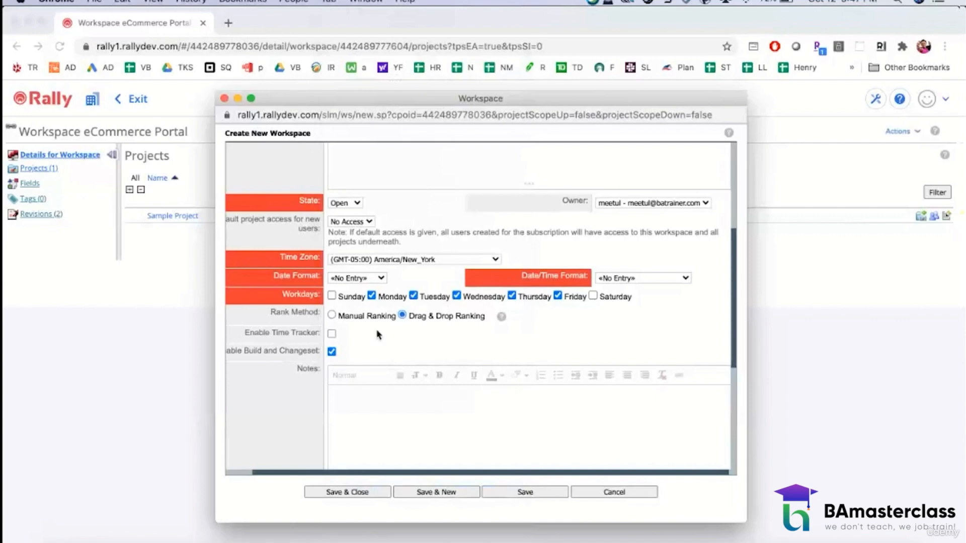
- Set the workspace's date format to MM/dd/yyyy and its date/time format to yyyy-MM-dd hh:mm a z
click(378, 280)
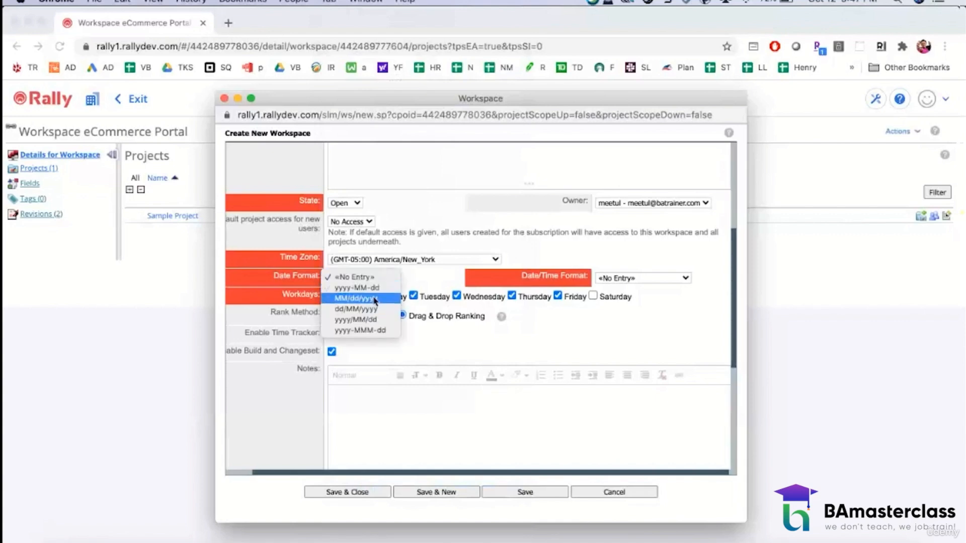
click(376, 298)
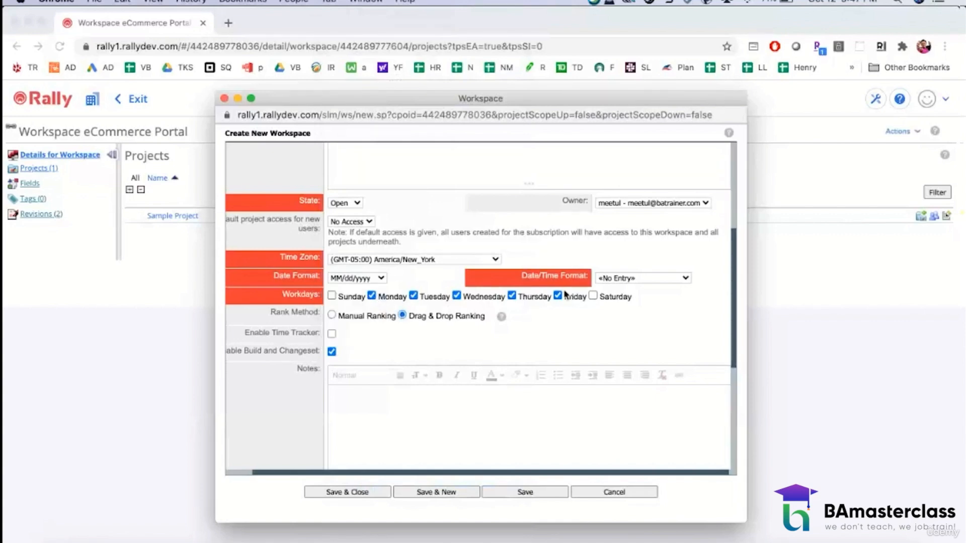
click(617, 278)
click(620, 288)
- Check the work product prefixes and estimate units, and save the new workspace, closing its form
scroll(567, 309, down, 5)
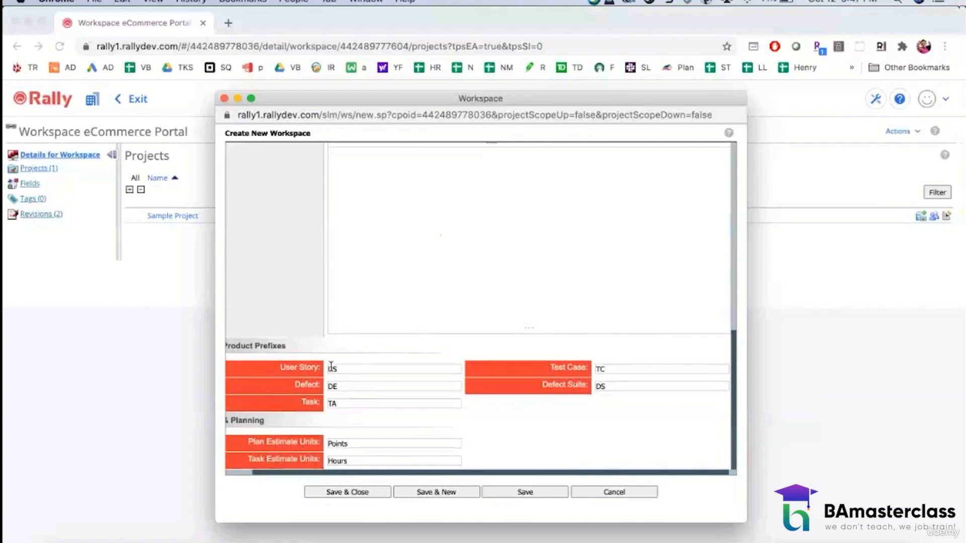
scroll(292, 361, left, 2)
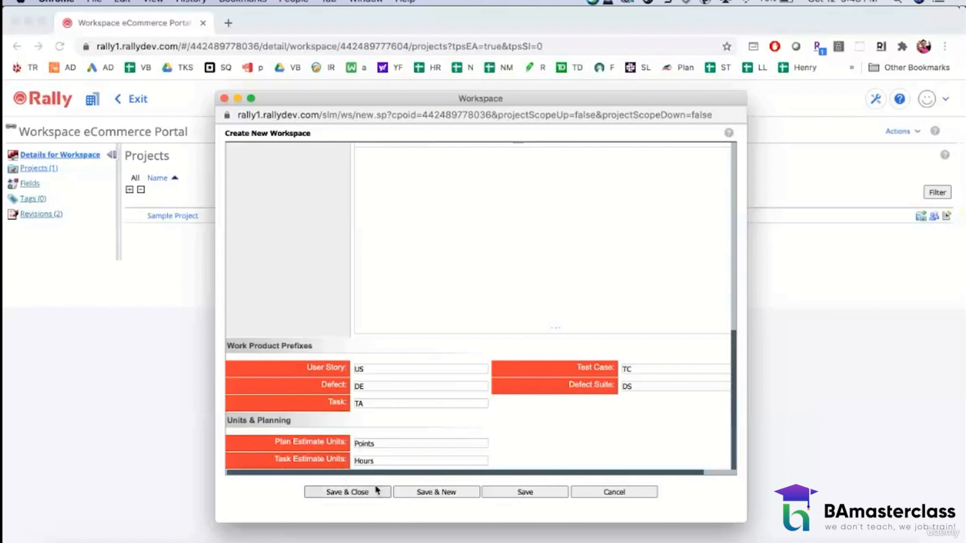
click(362, 495)
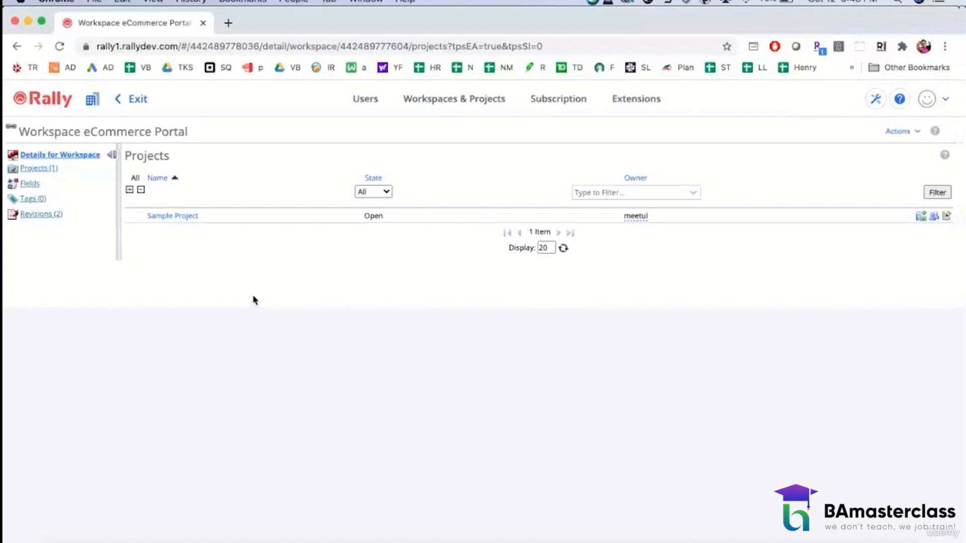
- Switch to the eCommerce Portal 2.0 workspace and open the project list in its setup details
click(92, 99)
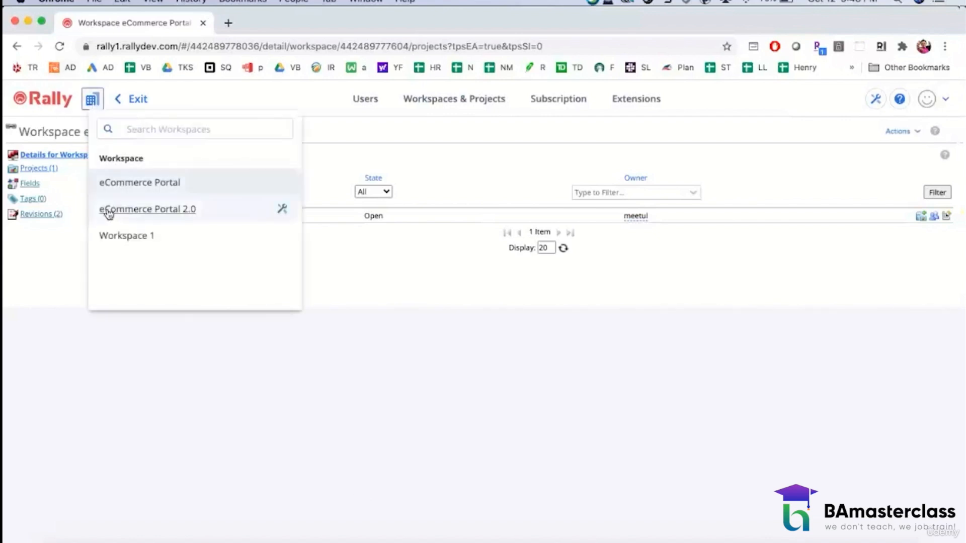
click(139, 213)
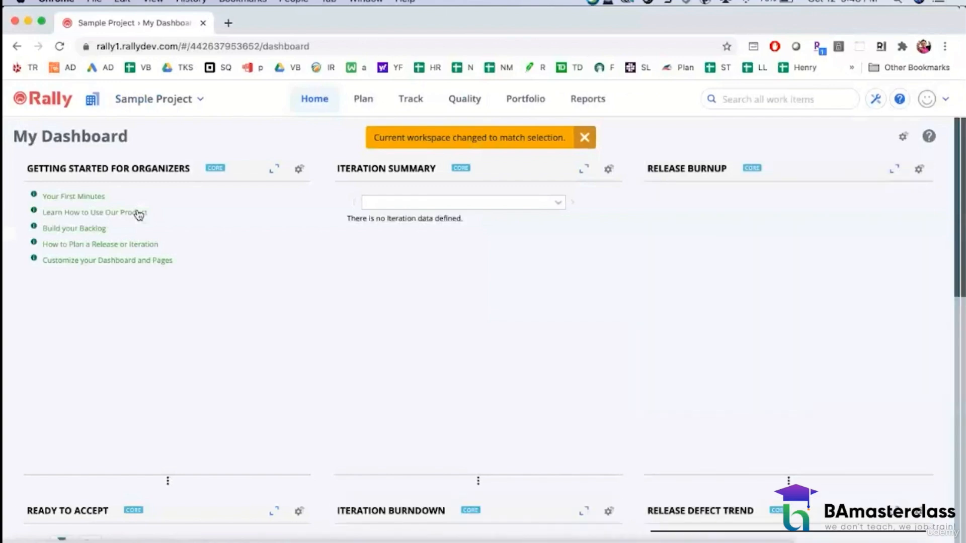
click(91, 99)
mouse_move(223, 208)
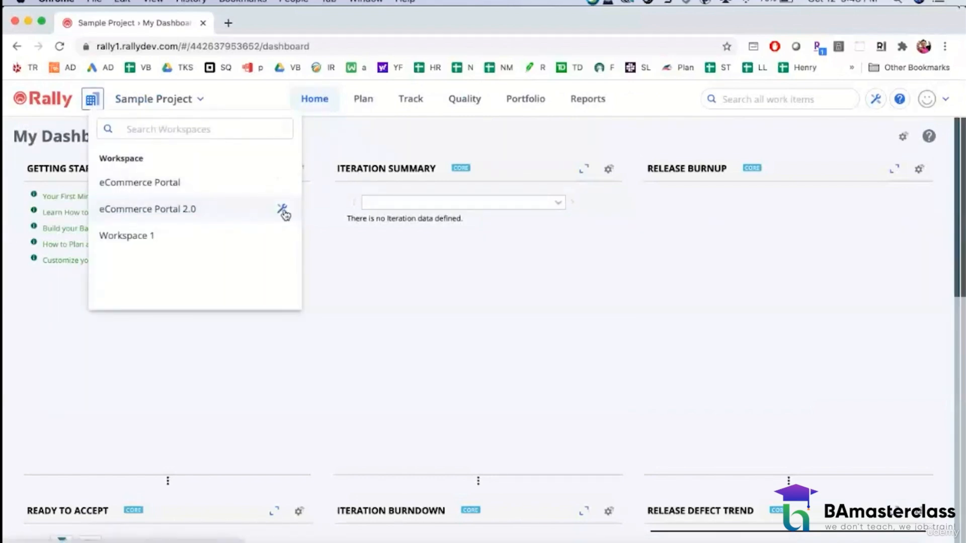
click(283, 211)
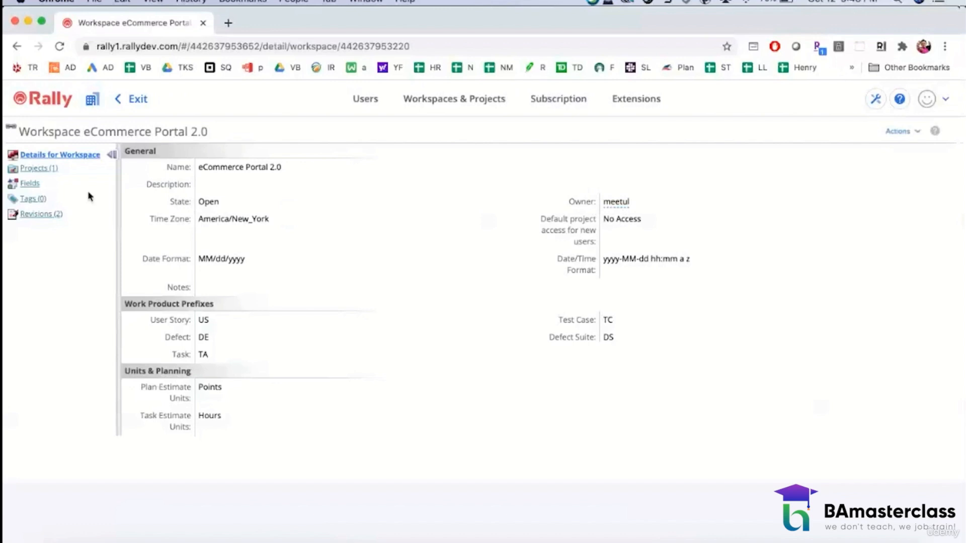
click(45, 169)
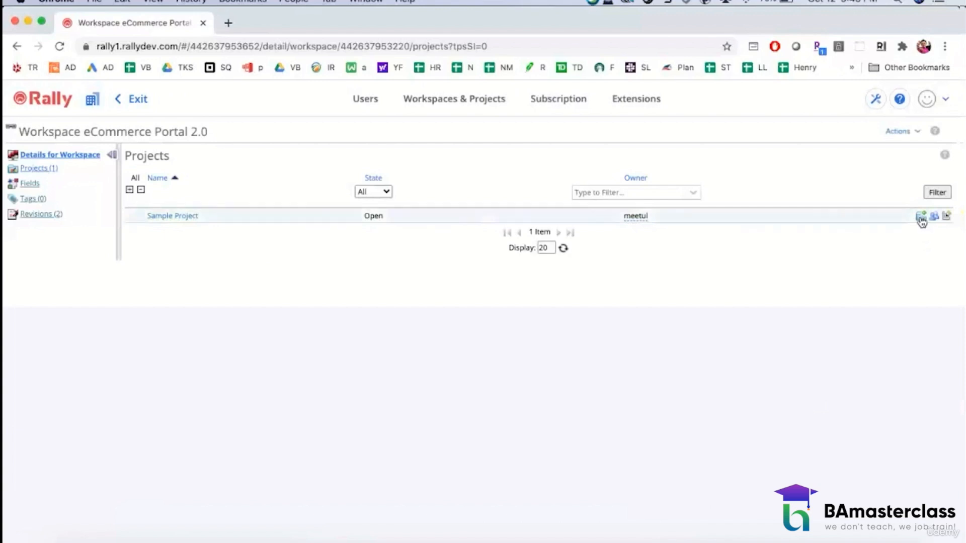
- Rename Sample Project in this workspace as eCommerce Portal 2.0 and save the project
click(181, 216)
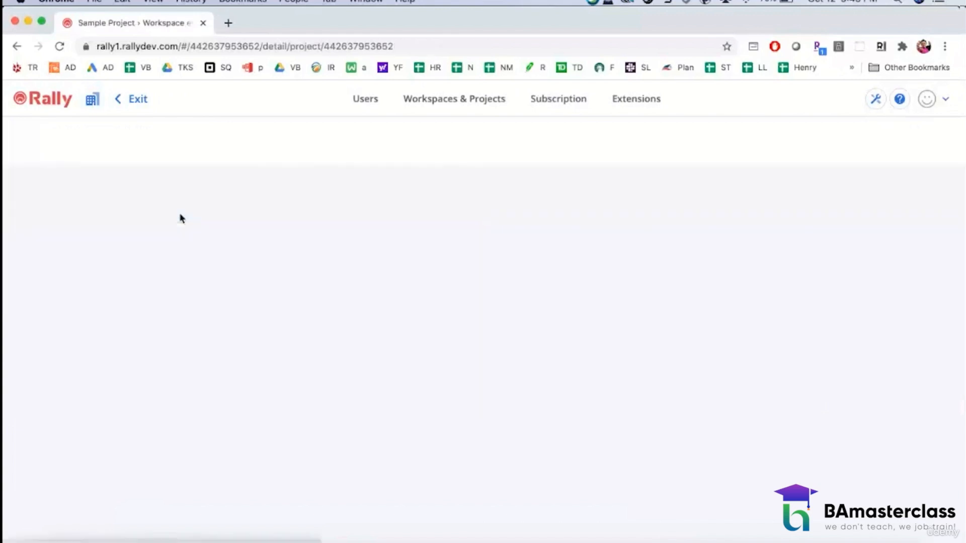
click(899, 130)
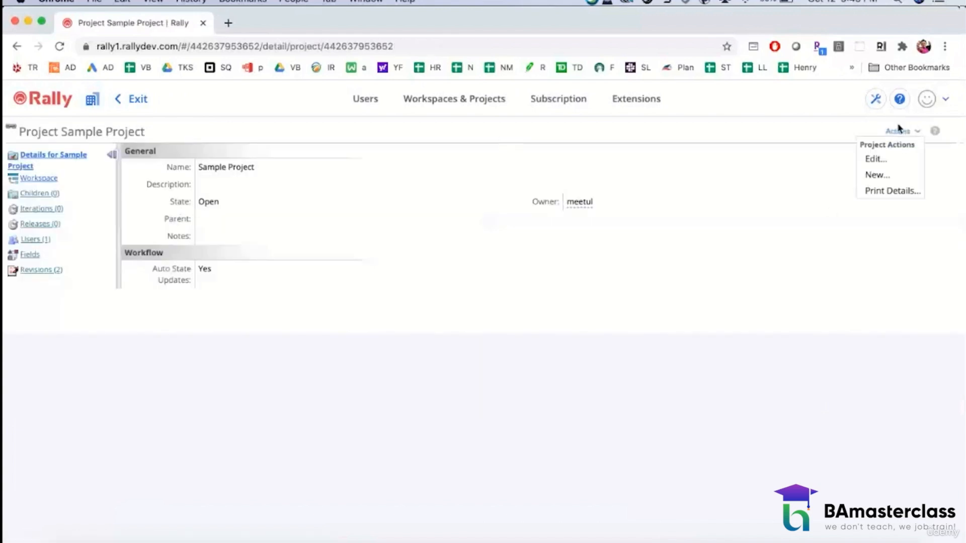
click(878, 159)
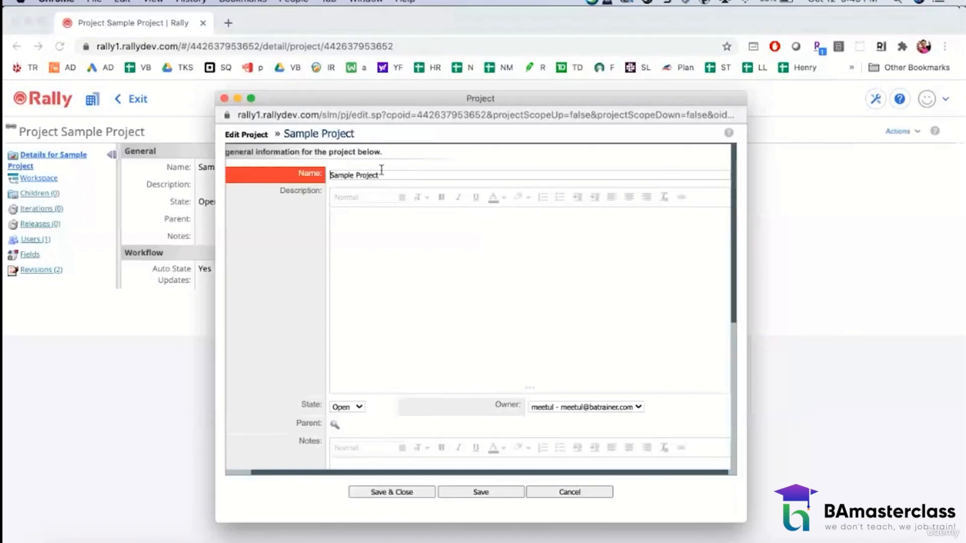
drag(382, 175, 216, 152)
text(eCommer)
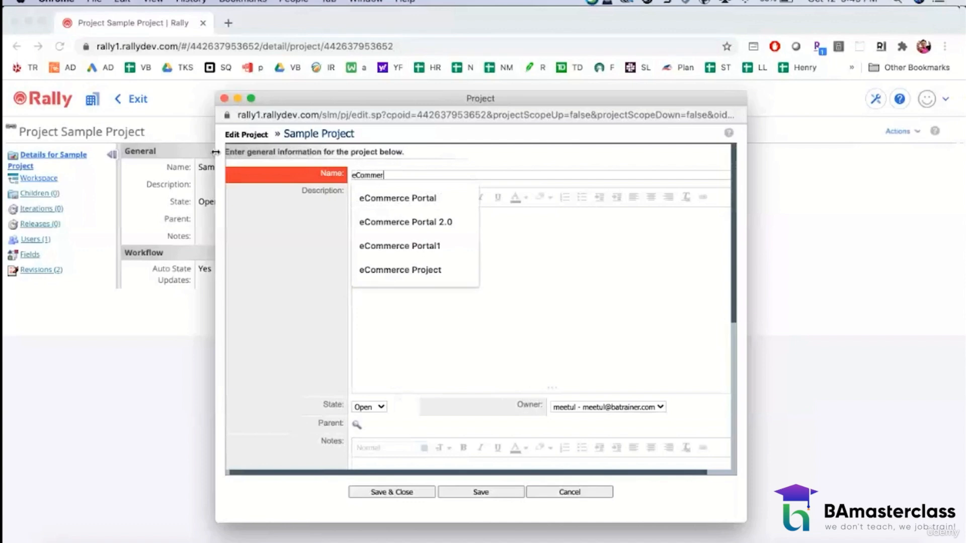
text(ce Portal 20)
key(BackSpace)
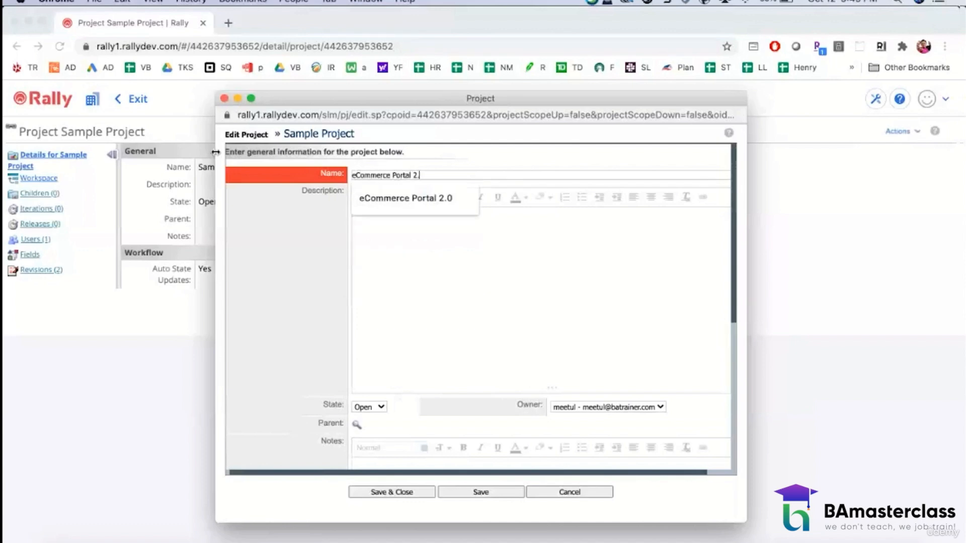
text(.0)
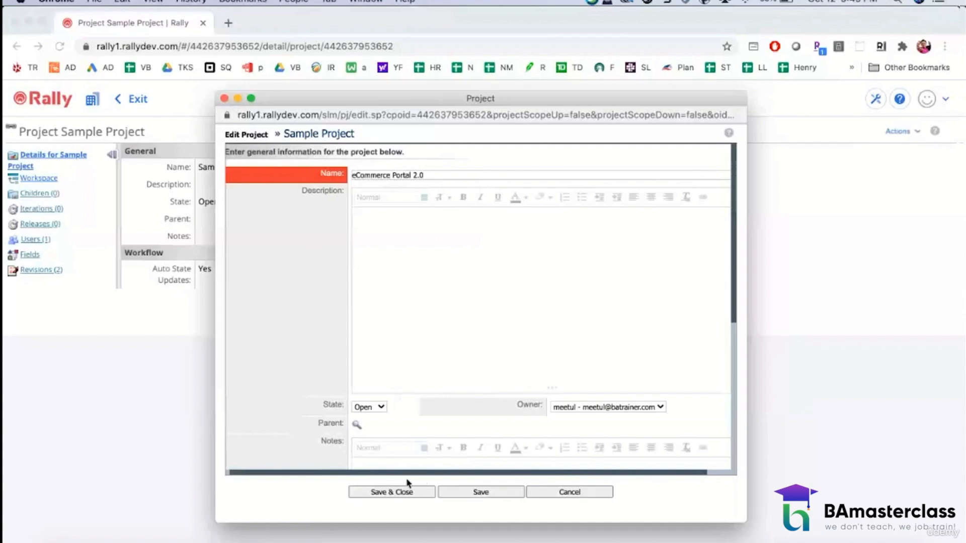
click(400, 495)
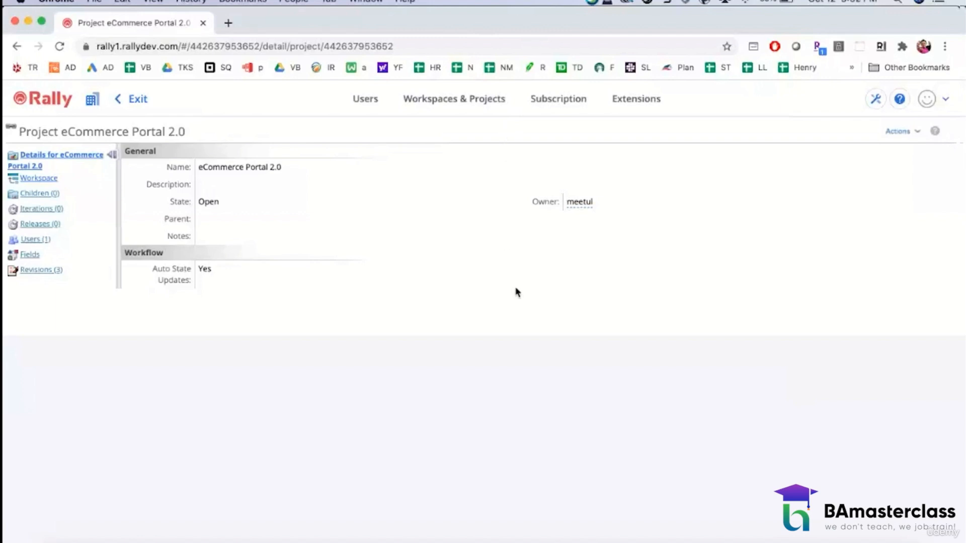
- Leave the setup area and return to the project's home dashboard
click(616, 67)
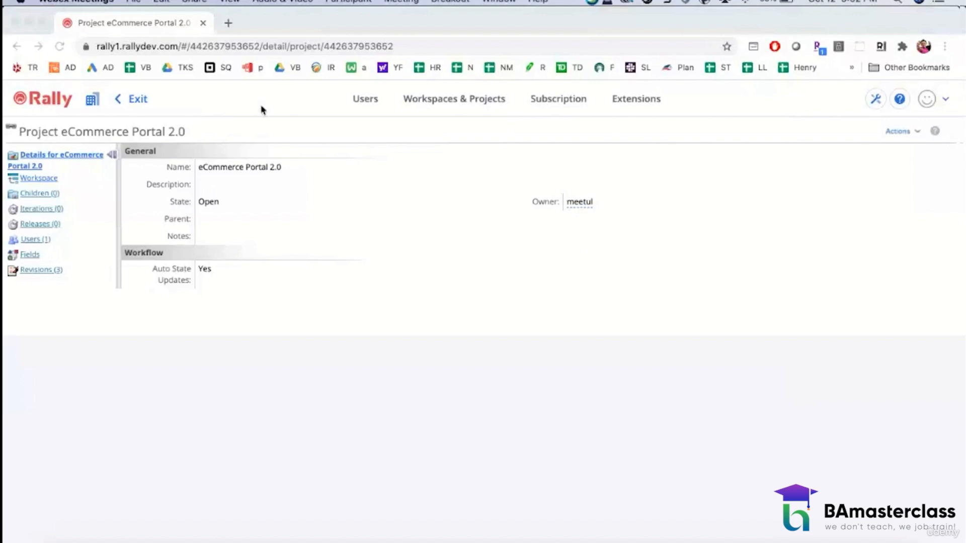
click(138, 100)
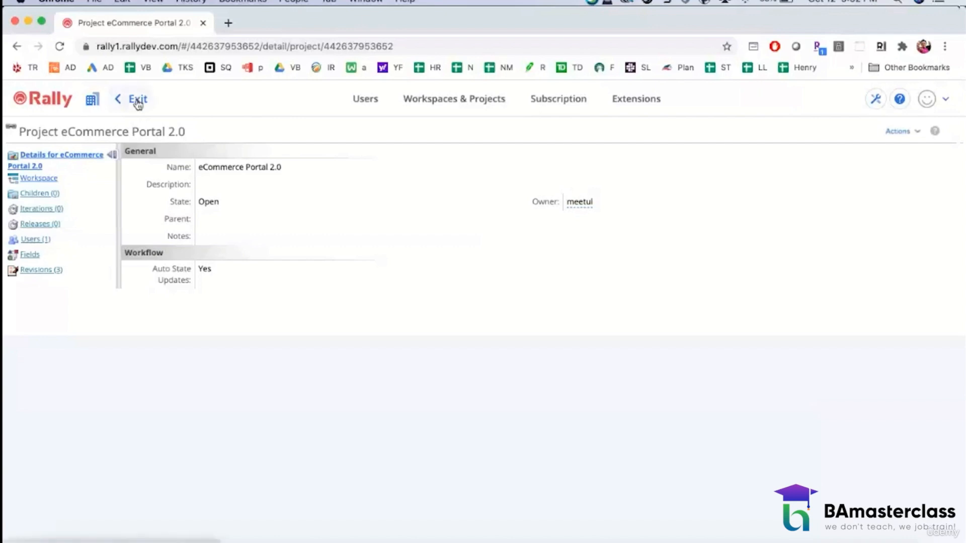
click(138, 101)
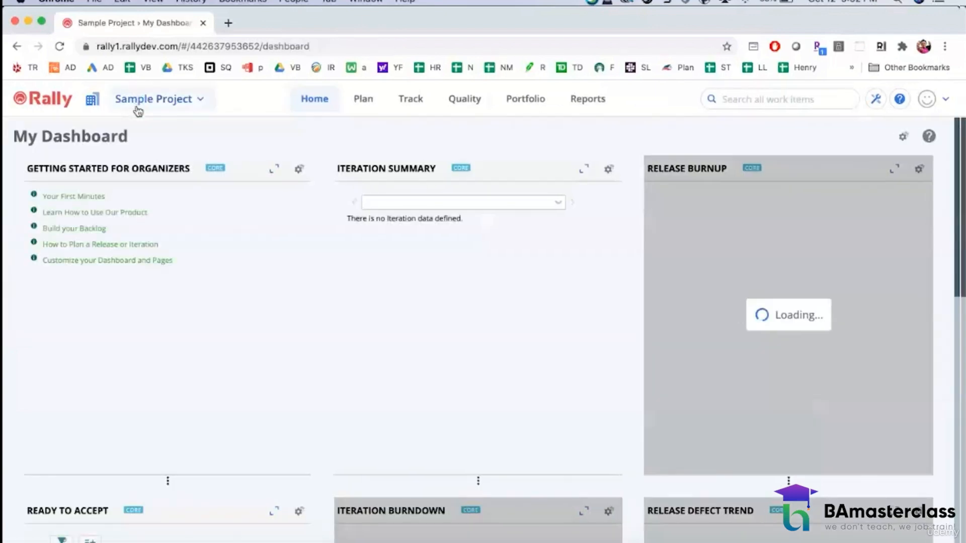
- Reselect the eCommerce Portal 2.0 workspace and check which projects the project selector offers
click(92, 102)
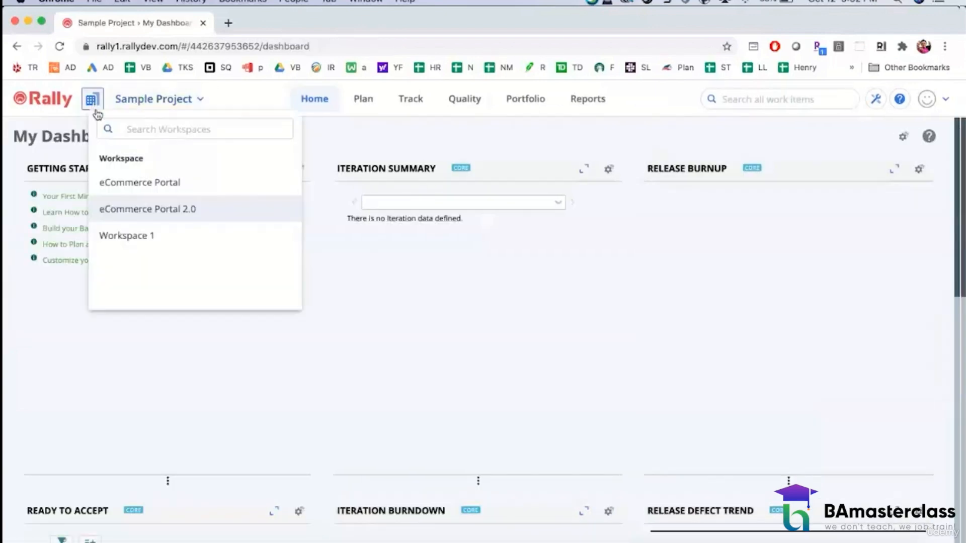
click(129, 211)
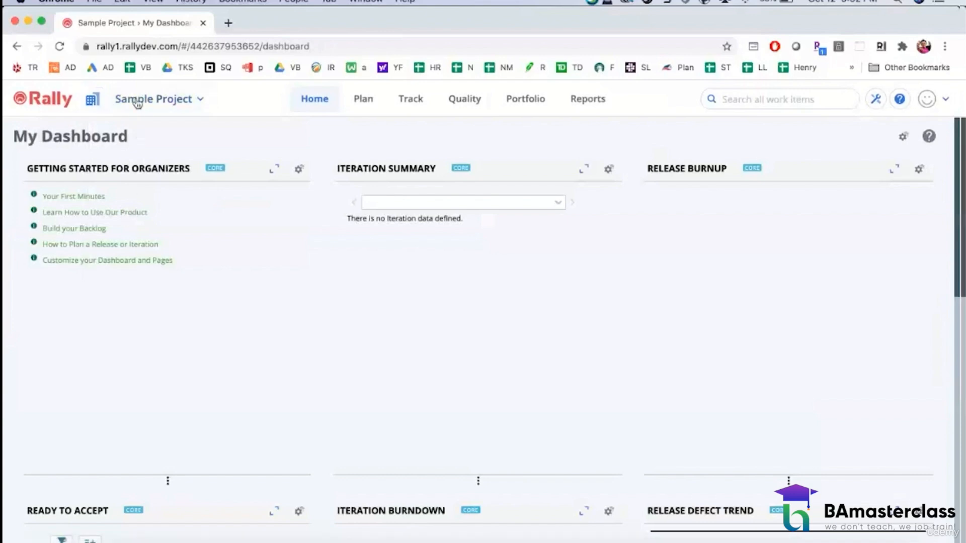
click(198, 110)
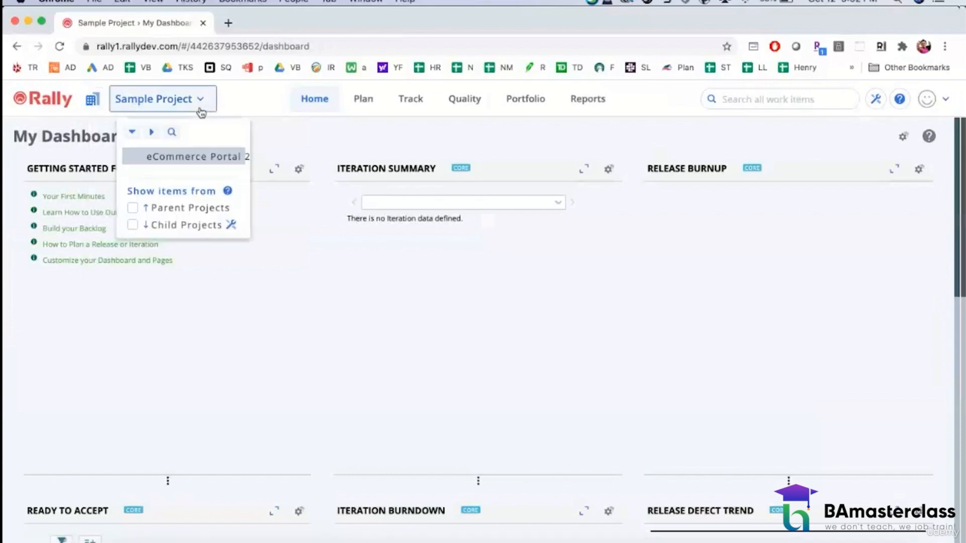
click(205, 319)
click(94, 100)
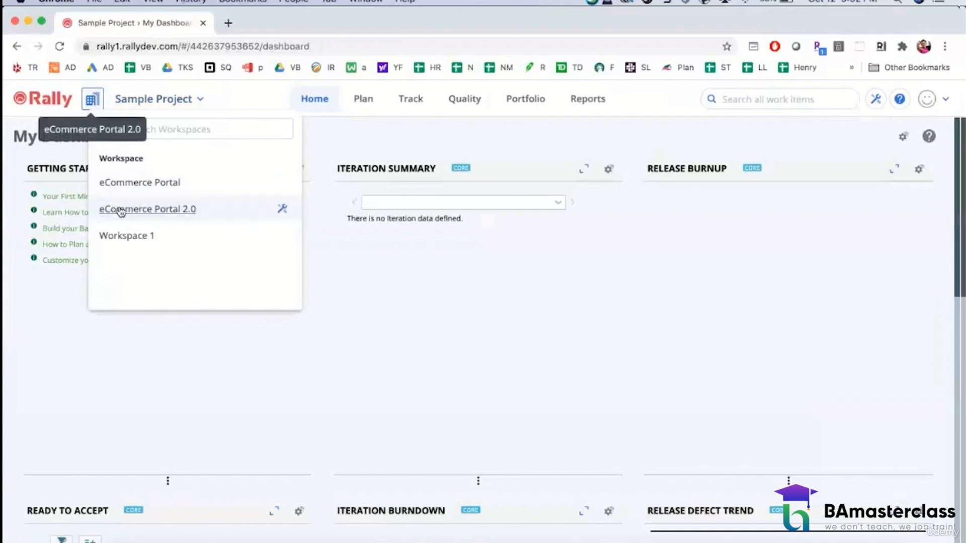
click(121, 210)
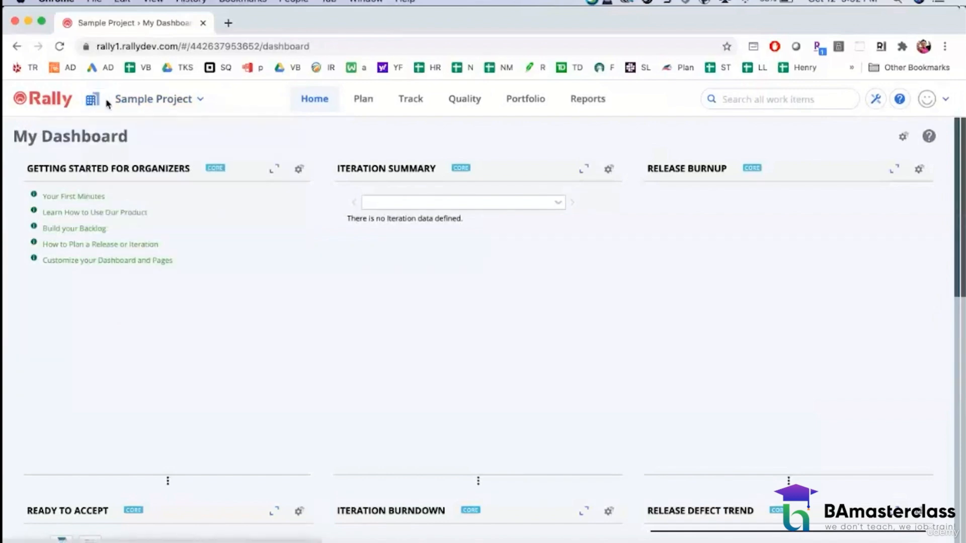
- Check the project list in the eCommerce Portal 2.0 workspace's setup details, and return to that workspace's dashboard
click(93, 99)
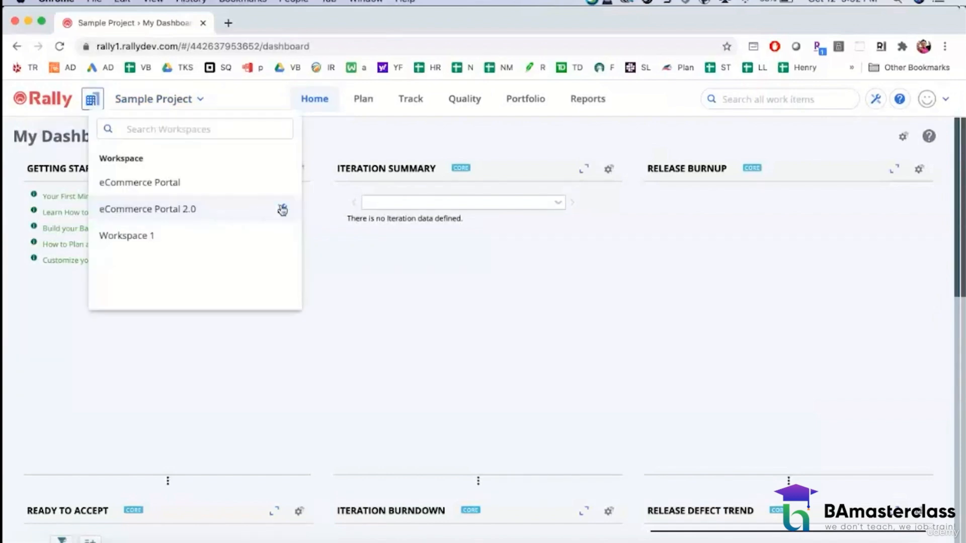
click(283, 209)
click(44, 169)
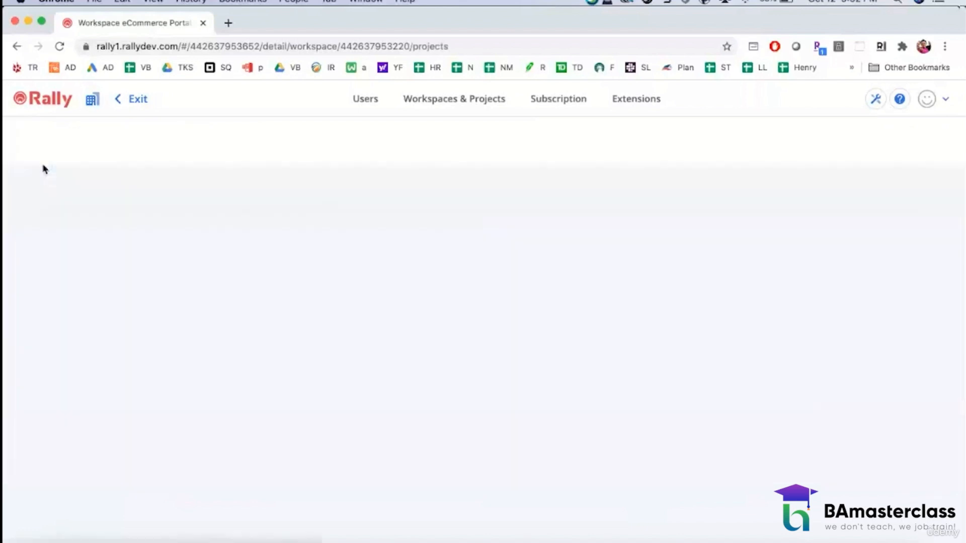
key(XF86AudioRaiseVolume)
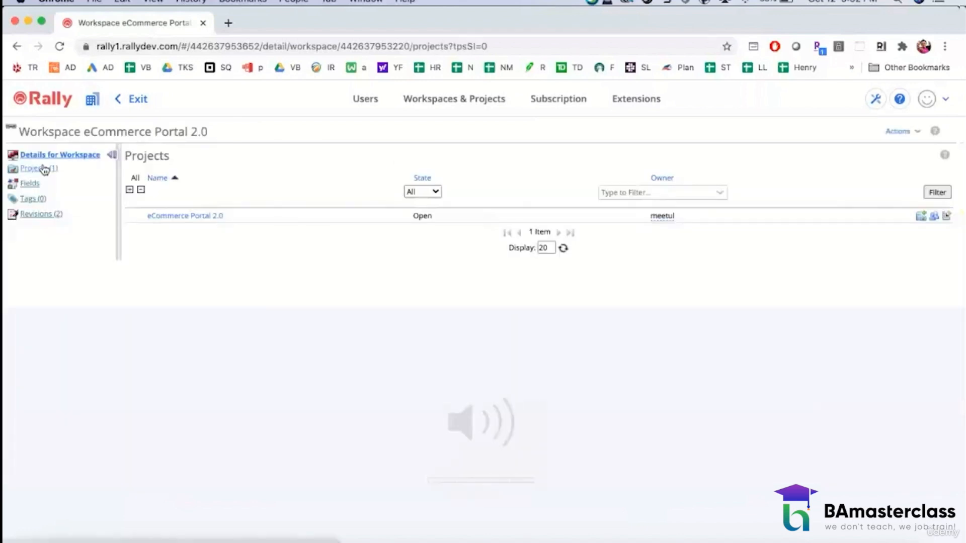
click(125, 101)
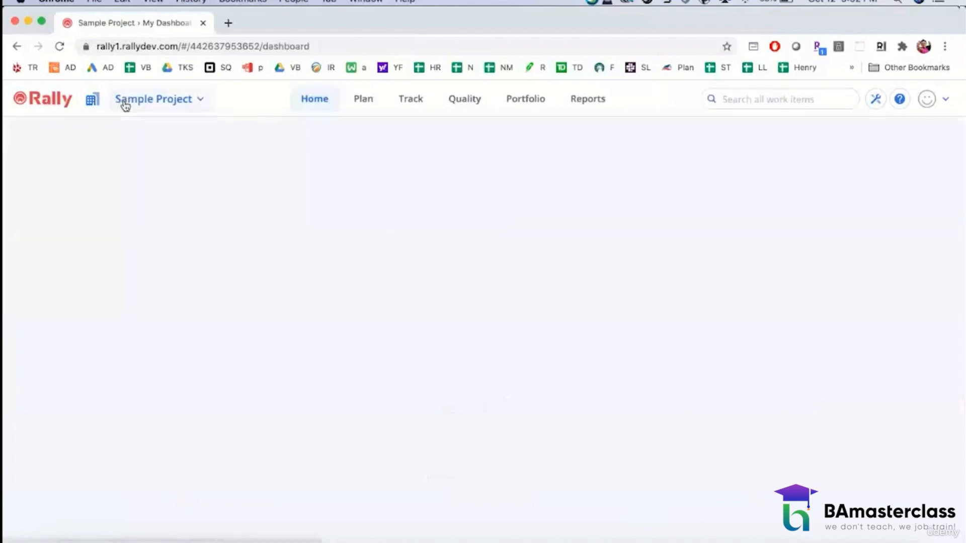
click(93, 99)
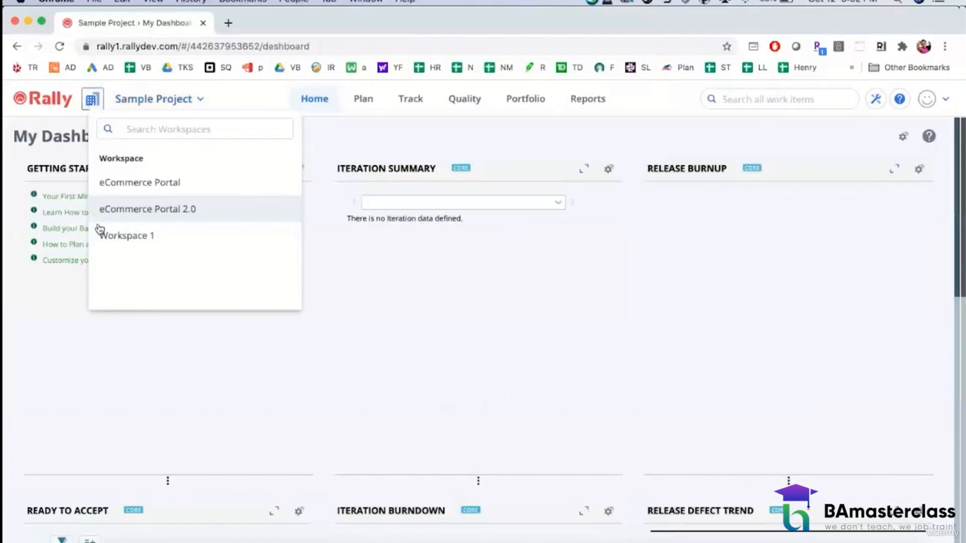
click(119, 209)
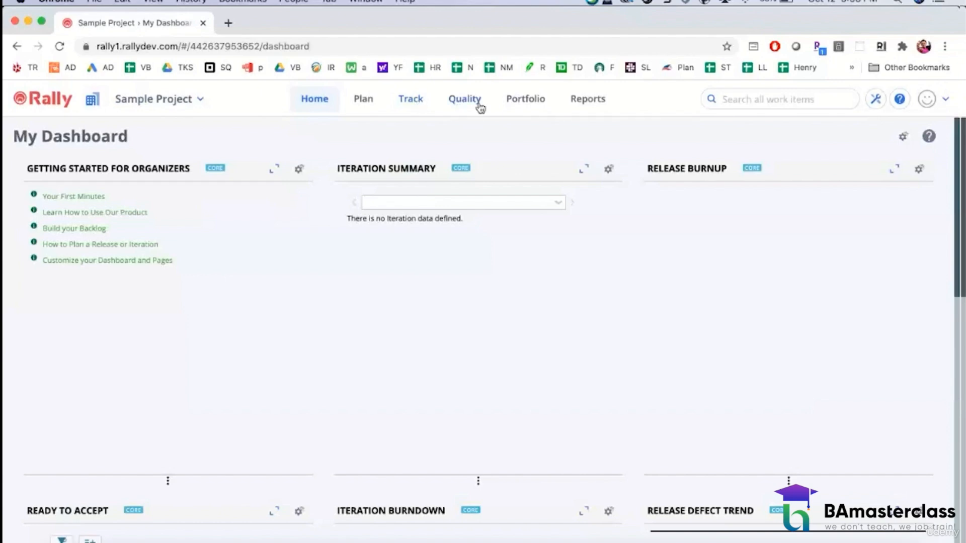
- Look through the tracking and portfolio page options, and examine the iterations available on the Iteration Status page
click(409, 101)
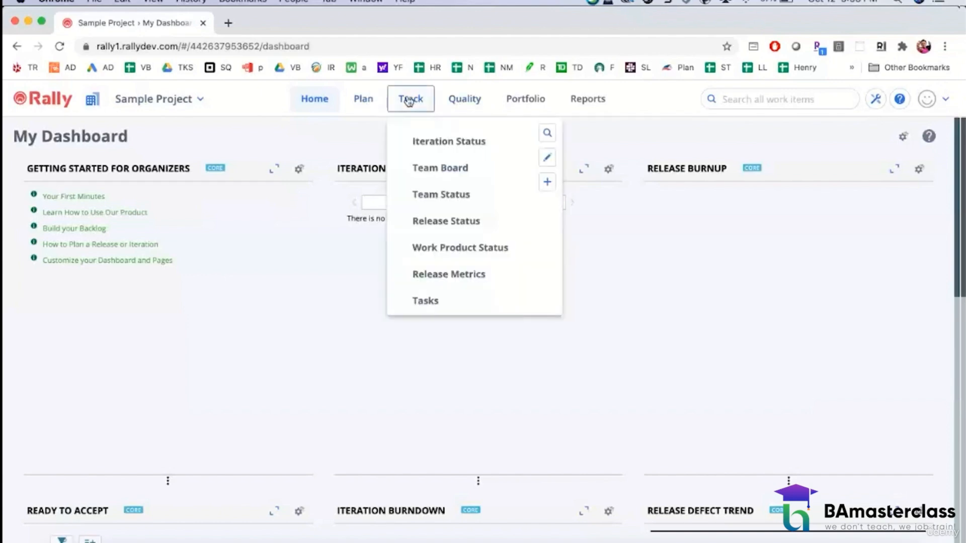
click(416, 105)
click(522, 101)
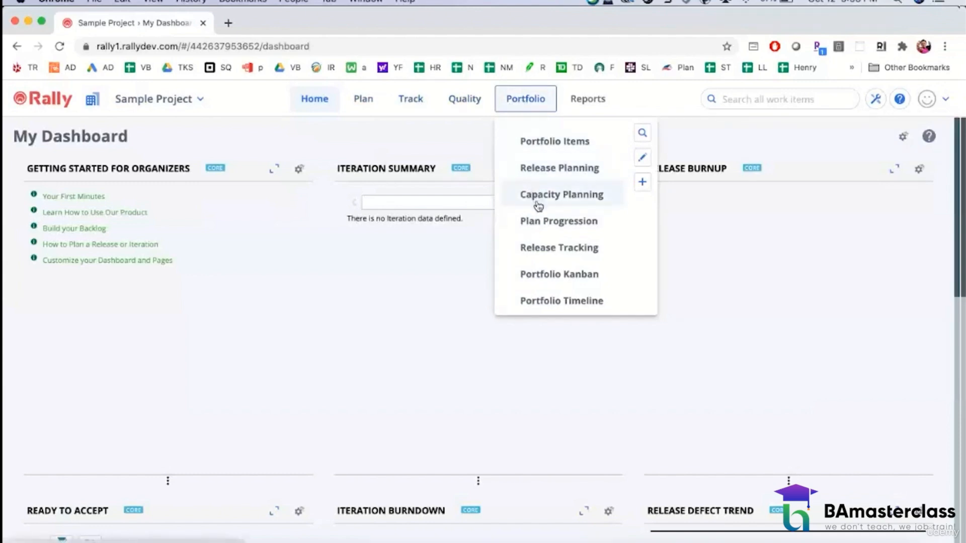
click(425, 106)
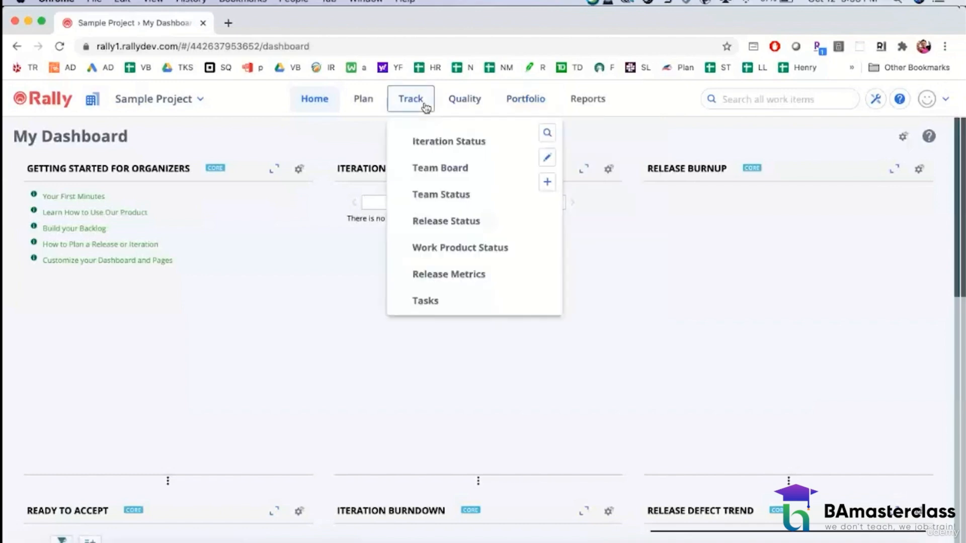
click(441, 143)
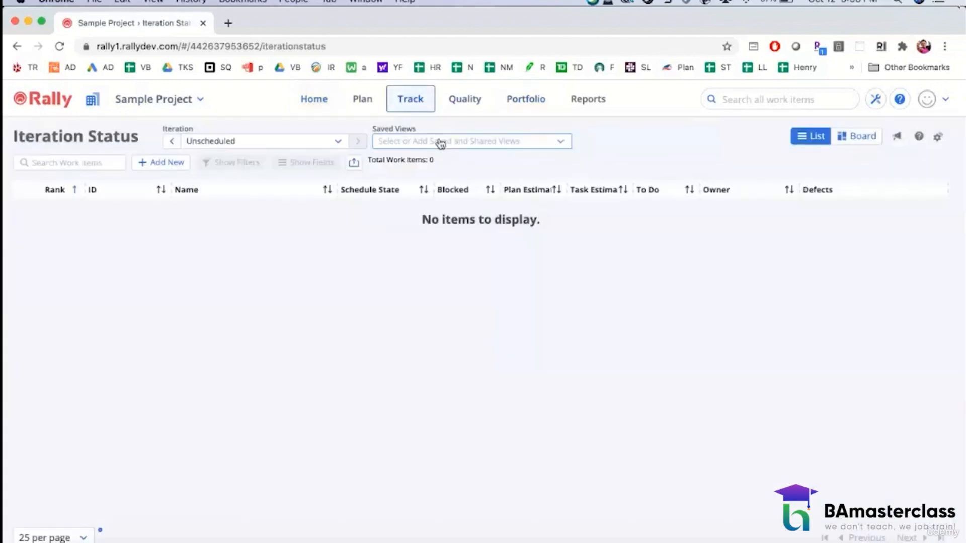
click(423, 102)
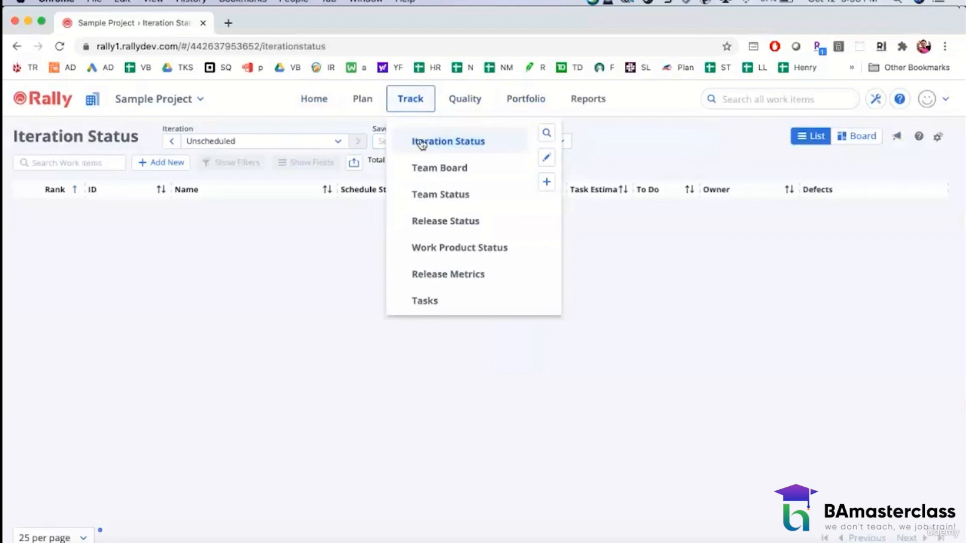
click(309, 270)
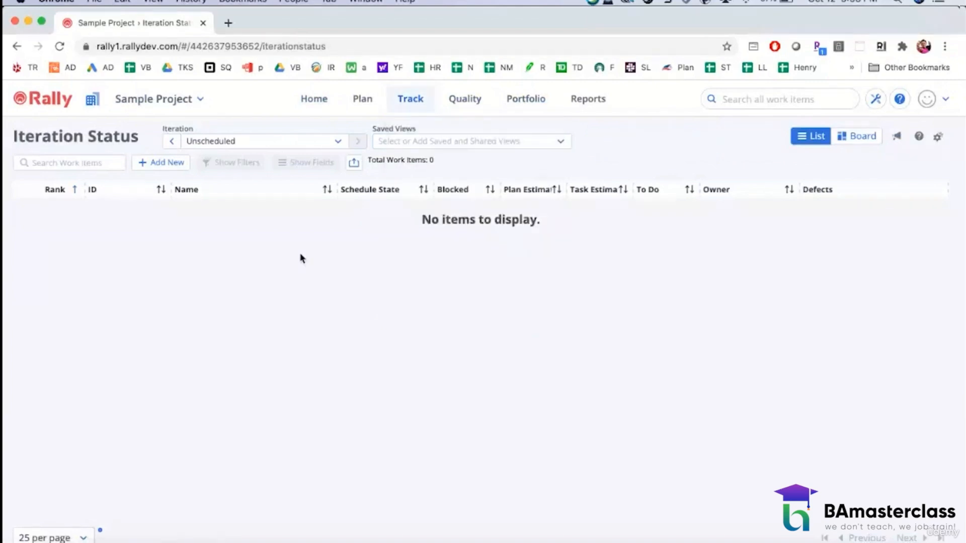
click(340, 143)
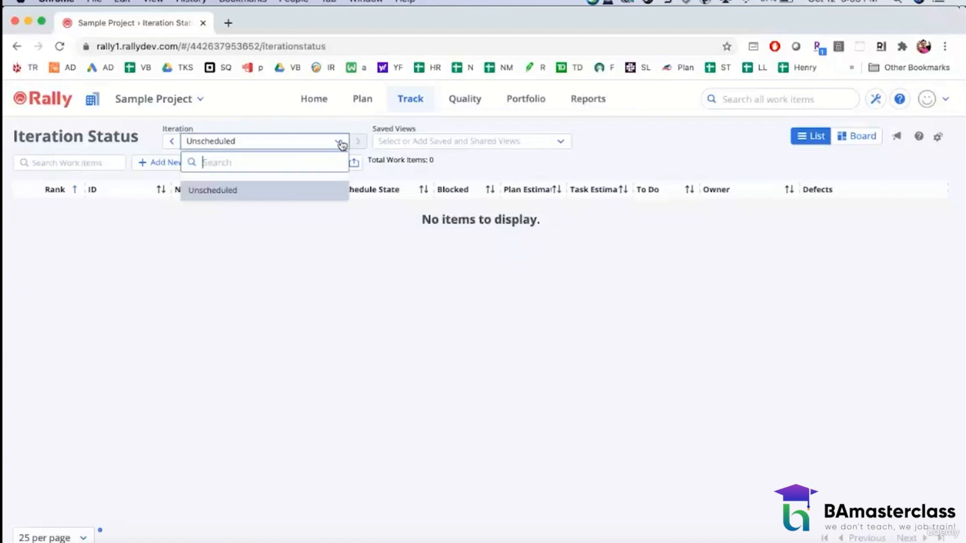
click(257, 241)
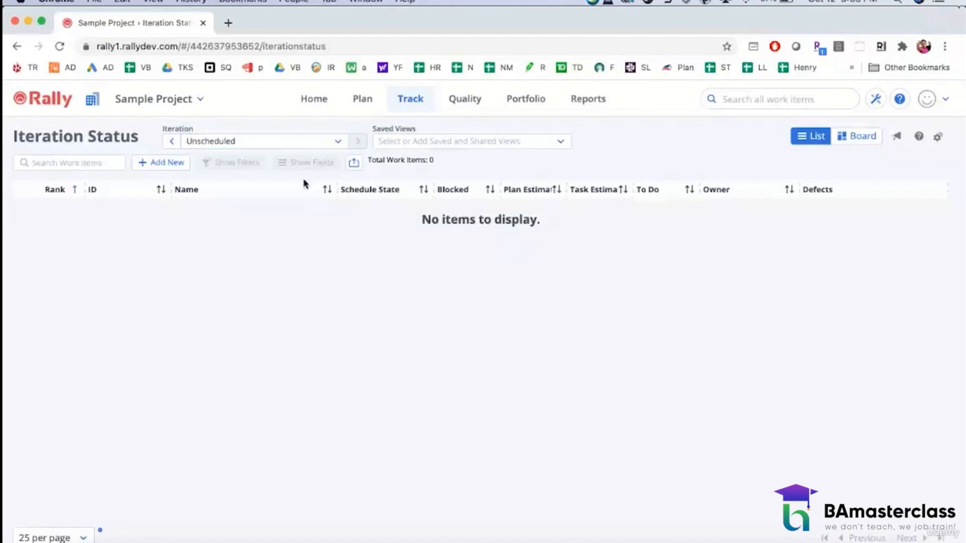
- View the project's Release Status page and its Release Metrics page
click(402, 101)
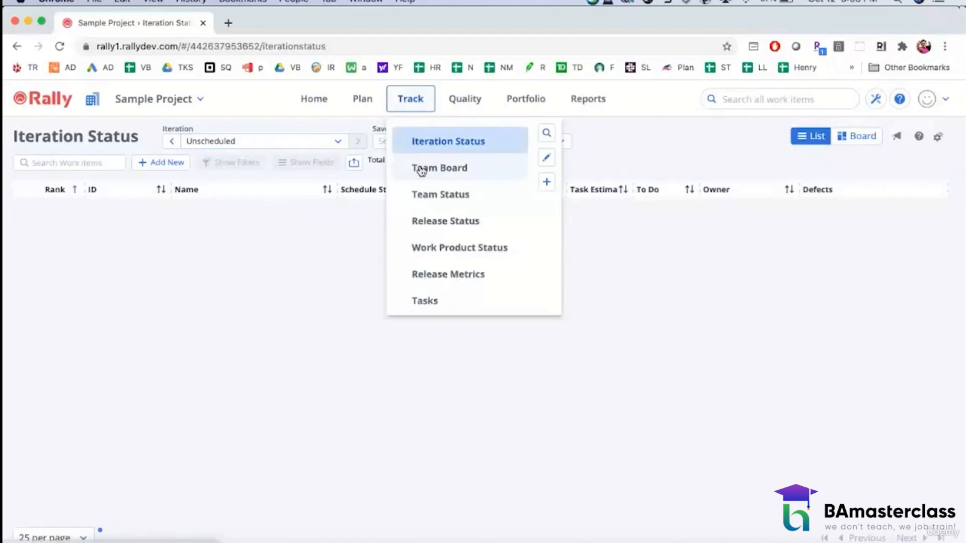
click(431, 220)
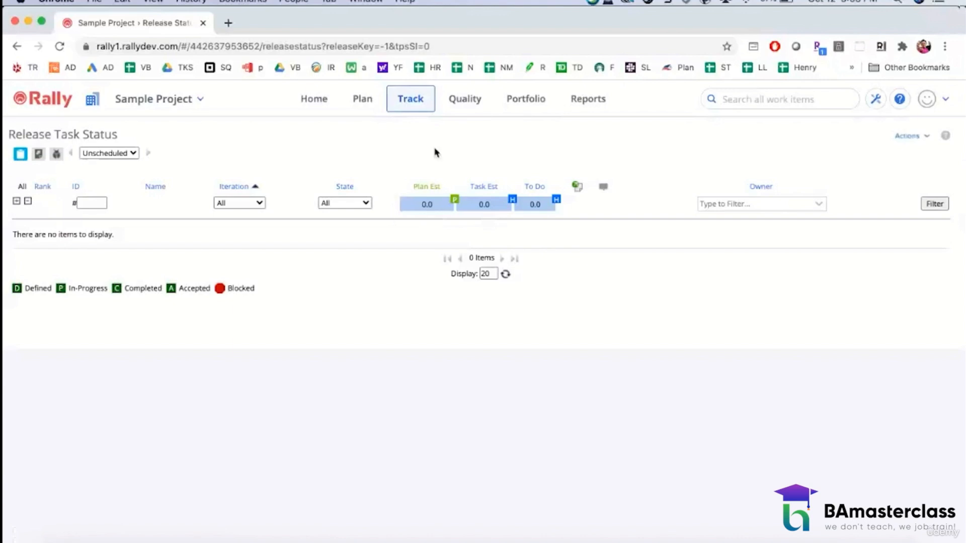
click(417, 96)
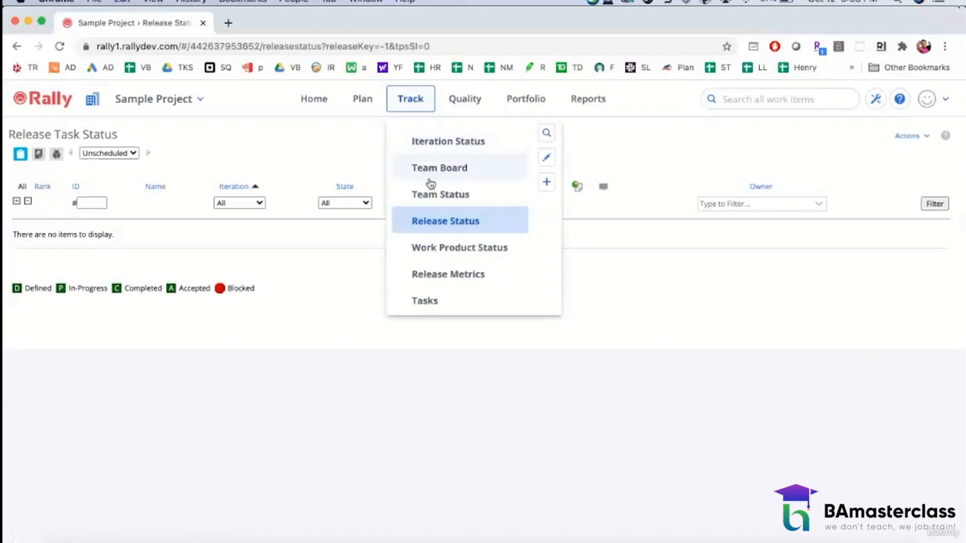
click(436, 275)
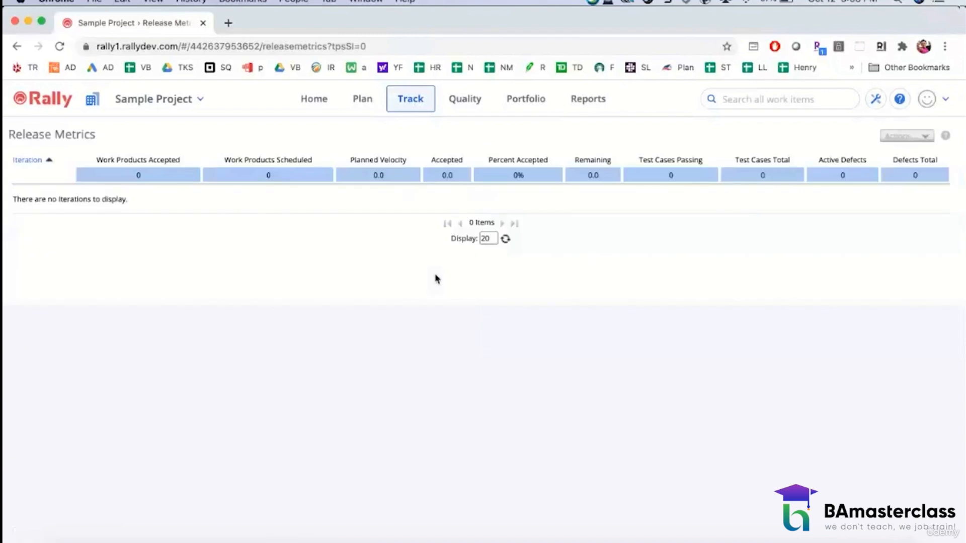
- View the portfolio's Release Planning page and its Release Tracking page
mouse_move(518, 98)
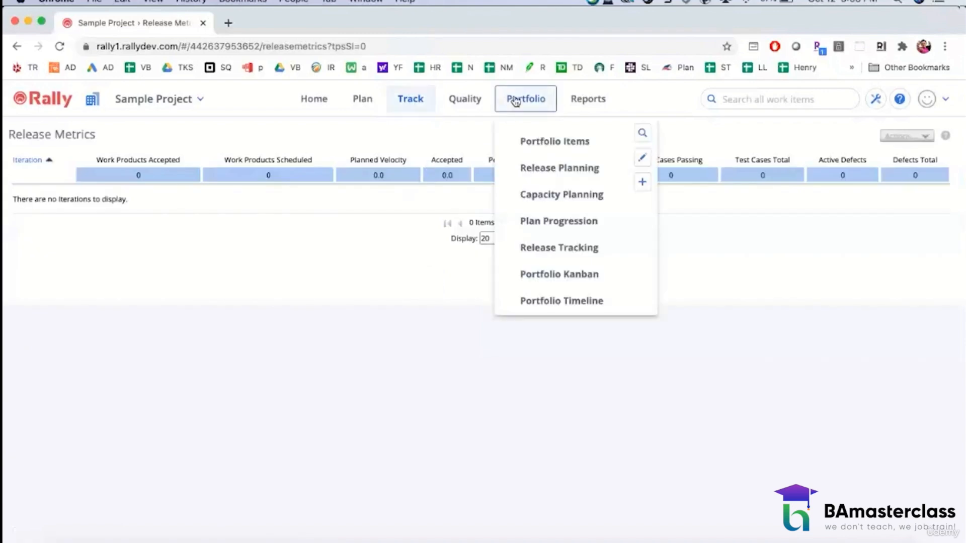
click(525, 166)
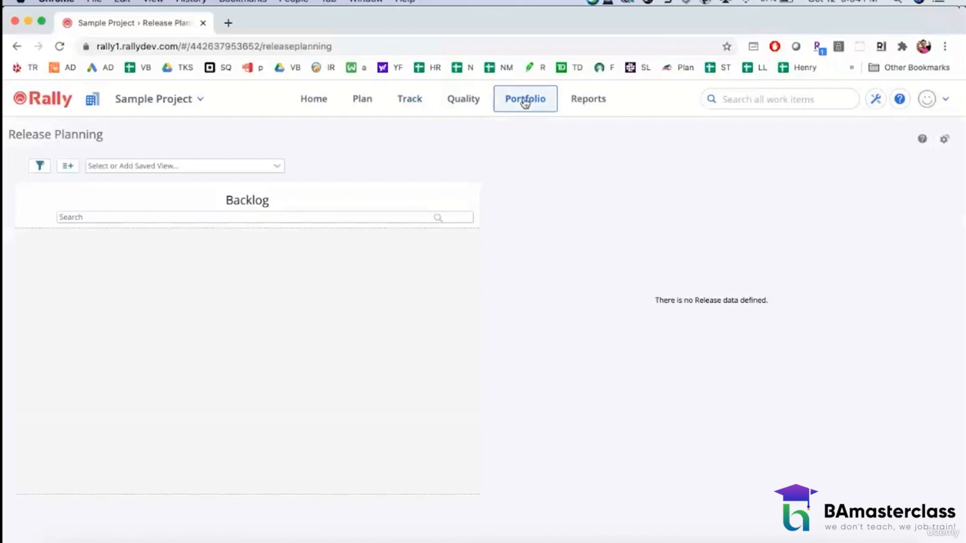
mouse_move(525, 102)
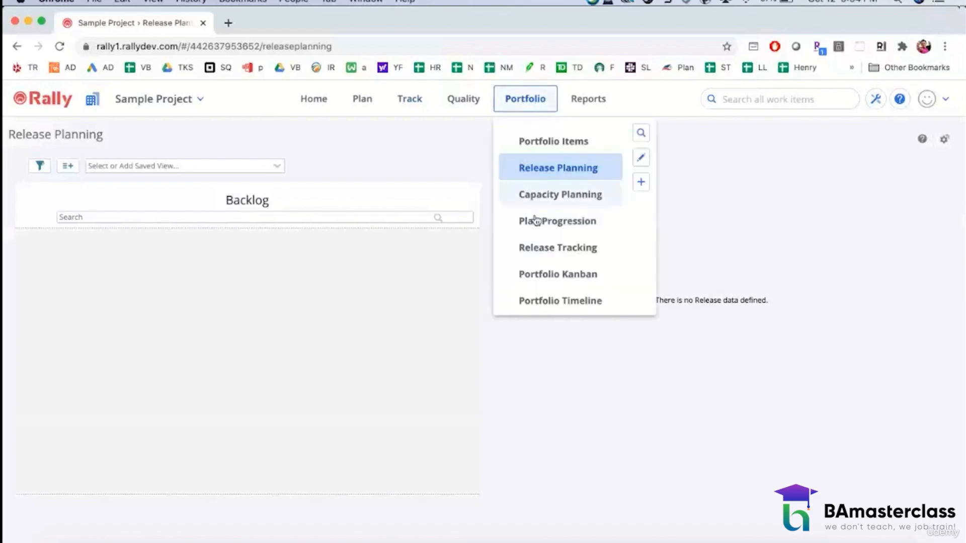
click(532, 247)
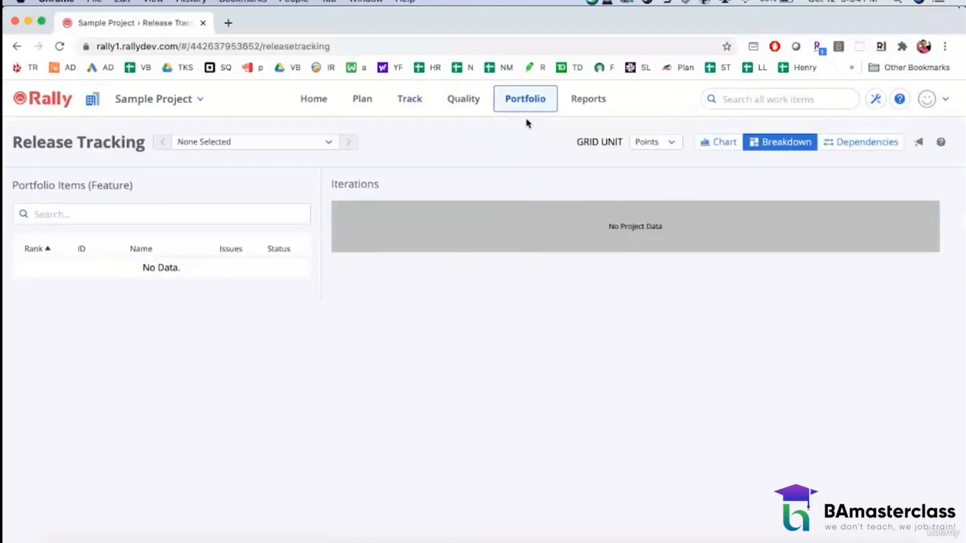
- Find the Timeboxes page among the planning pages and set its timebox type to Releases
mouse_move(522, 104)
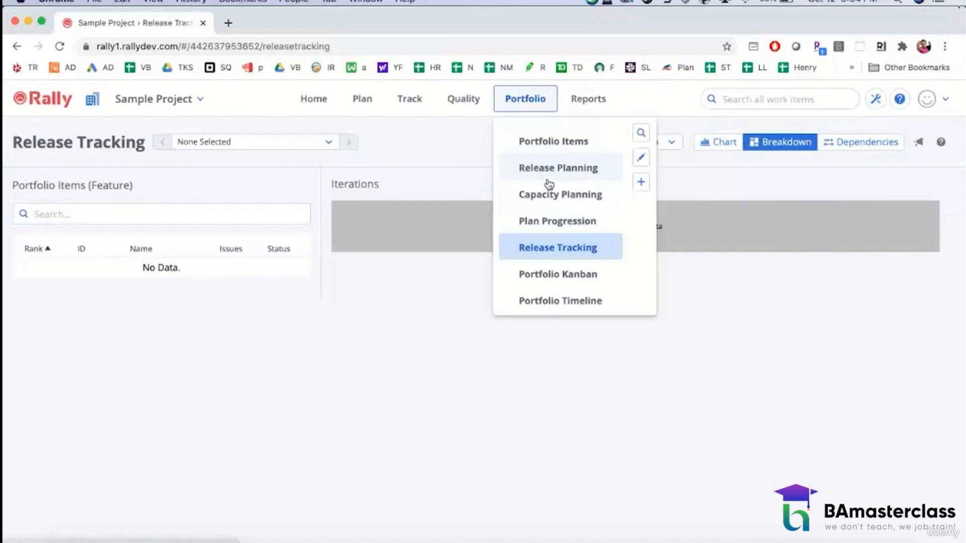
mouse_move(411, 99)
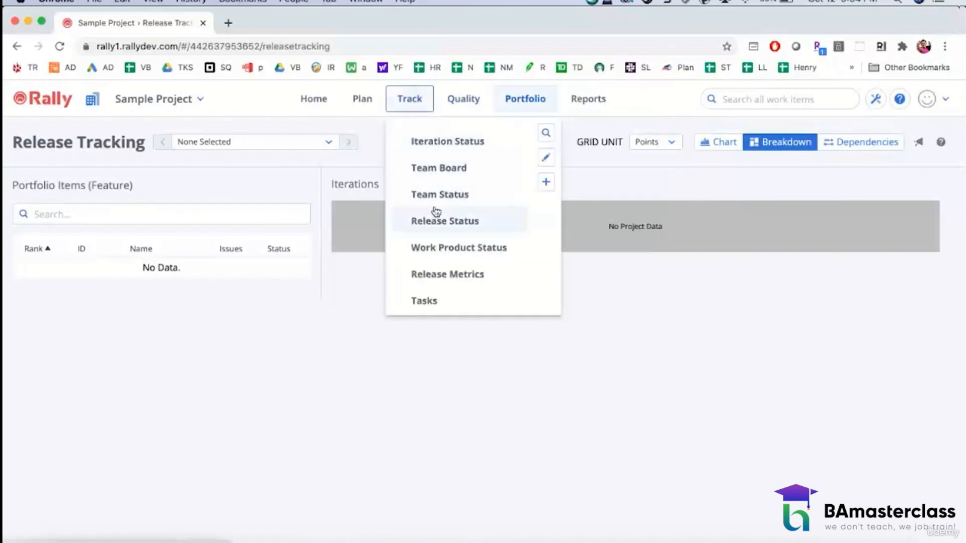
mouse_move(361, 98)
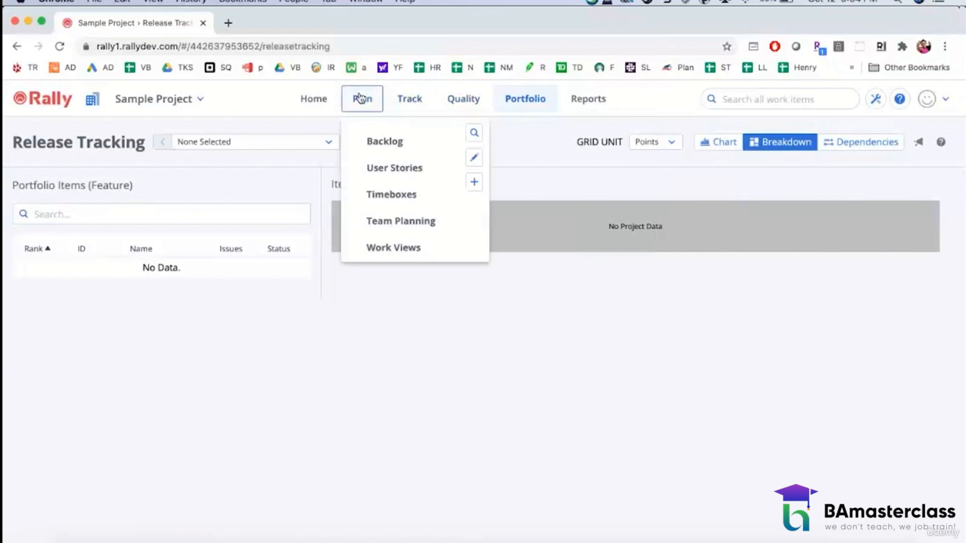
click(377, 196)
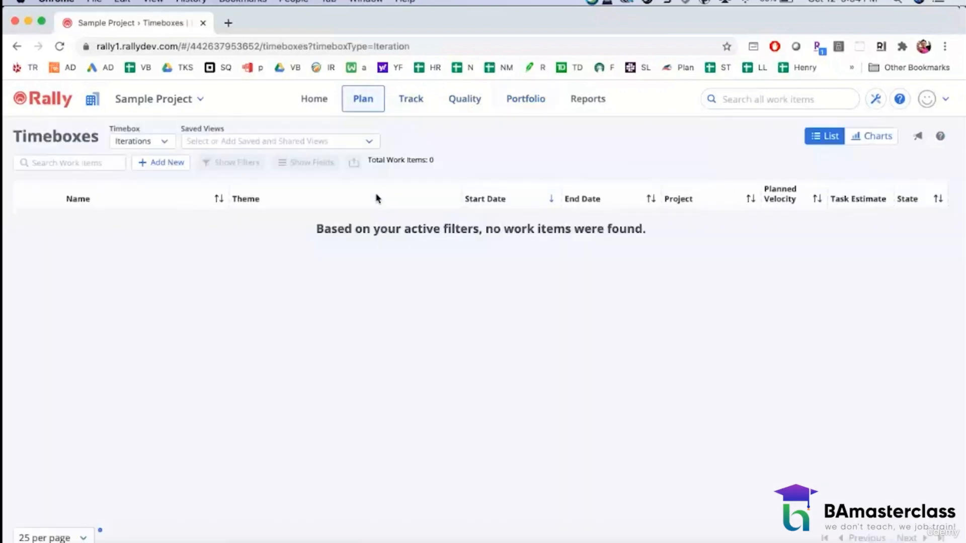
click(166, 142)
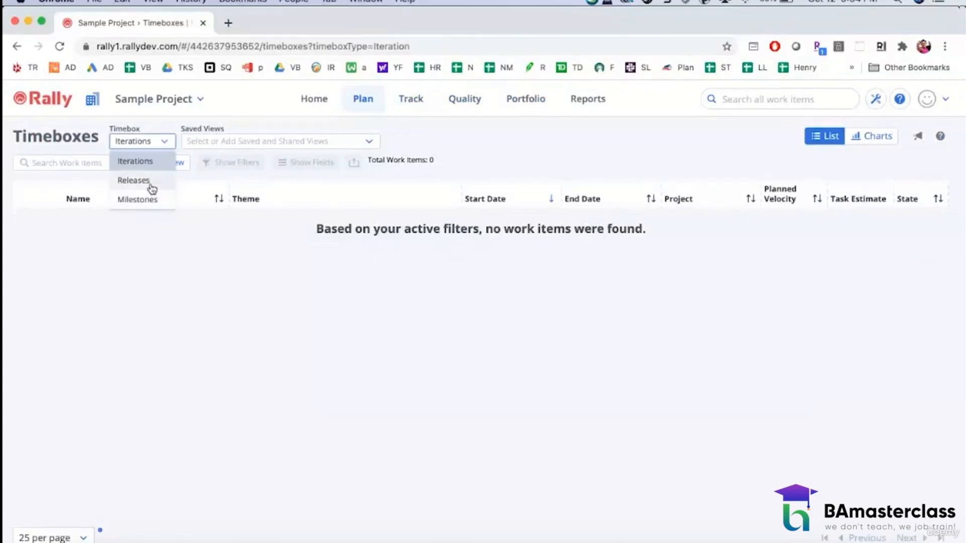
click(151, 188)
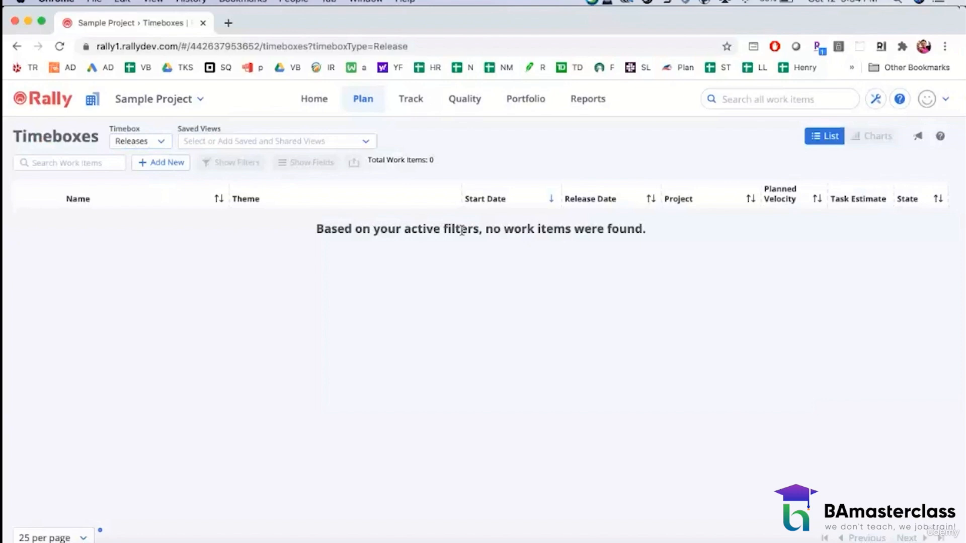
- Start a new release for eCommerce Portal 2.0, consult the Outlook calendar for dates, and name the release Oct28_2020
click(176, 167)
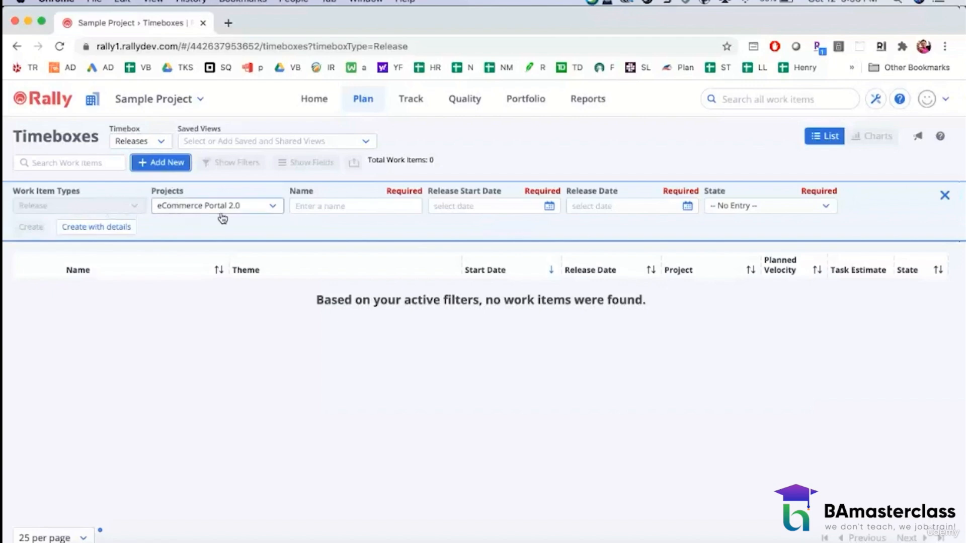
click(332, 205)
click(327, 541)
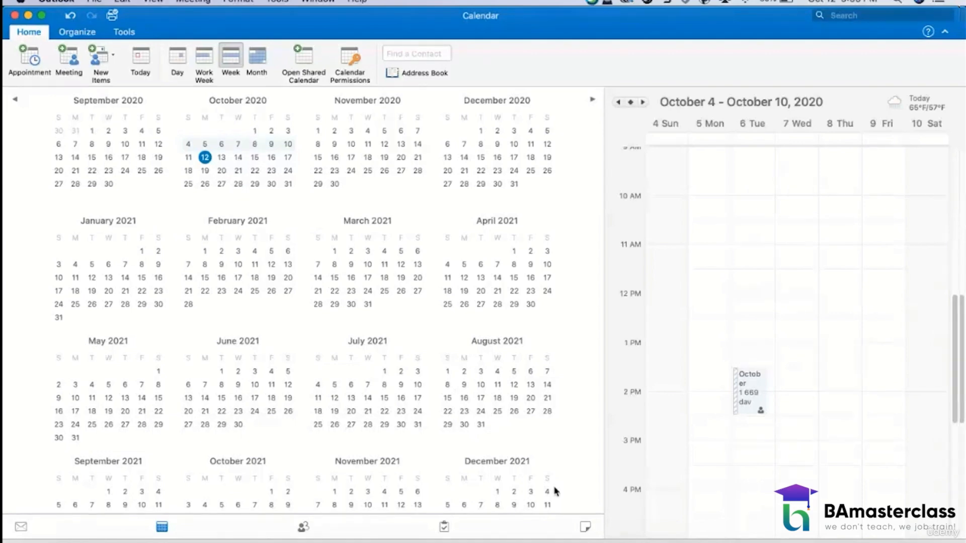
click(733, 539)
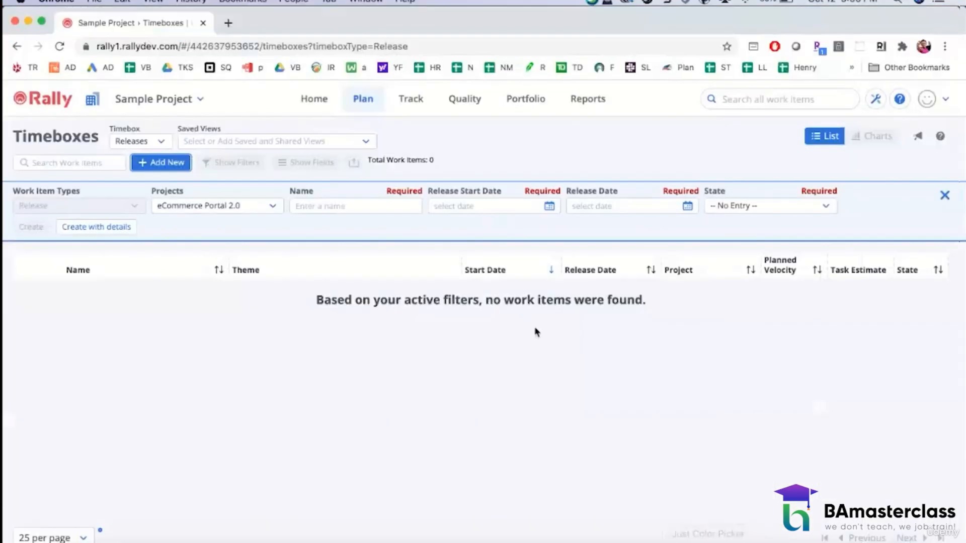
click(354, 206)
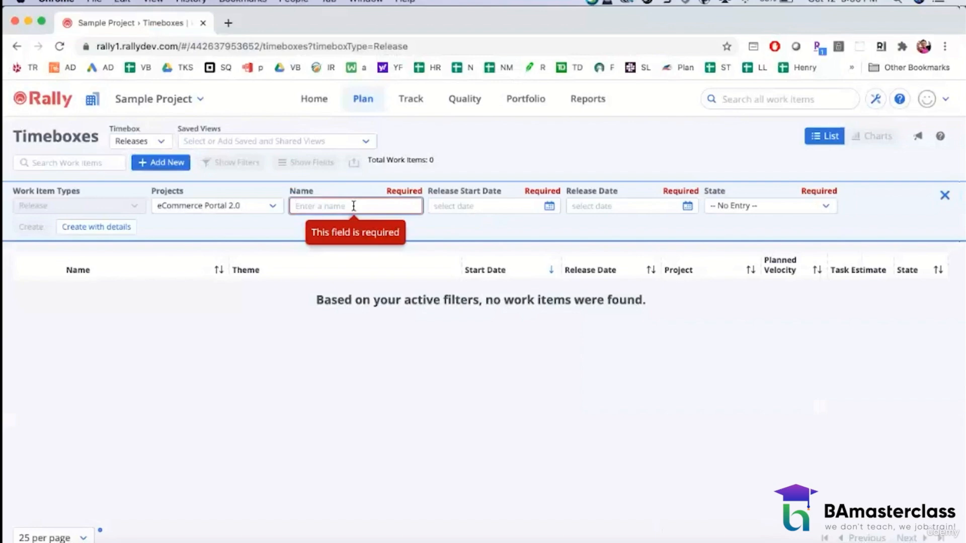
text(Oct28)
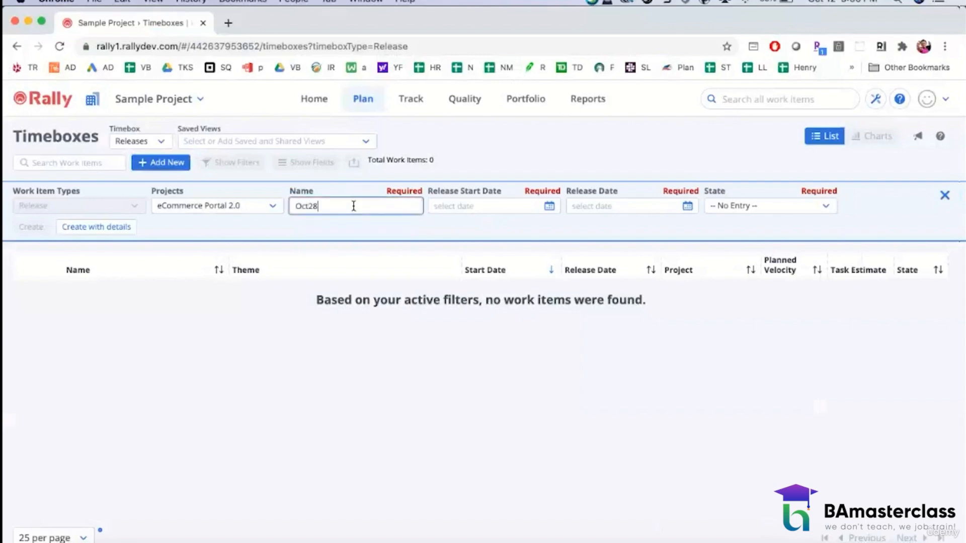
text(_2020)
- Create the Oct28_2020 release with start date 2020-10-01, release date 2020-10-28 and state Planning
click(549, 207)
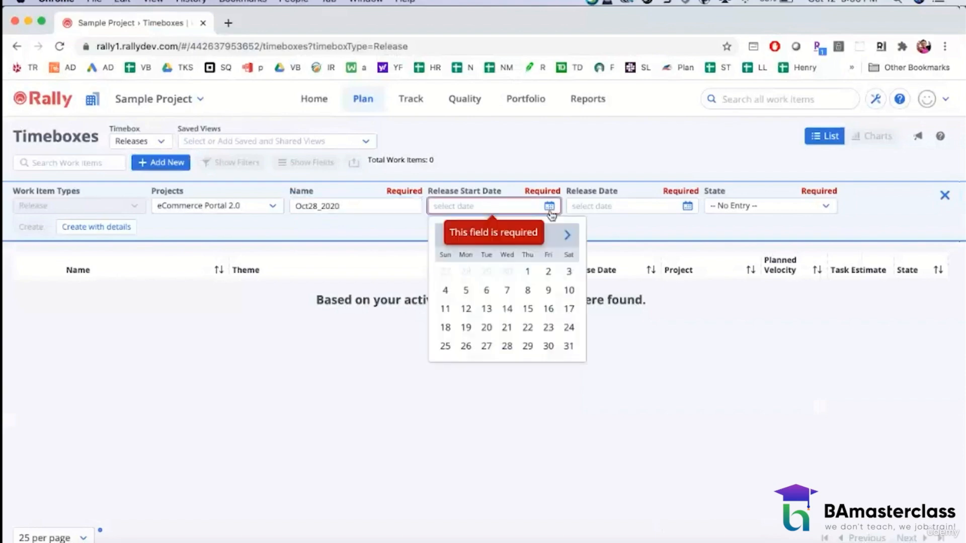
click(528, 272)
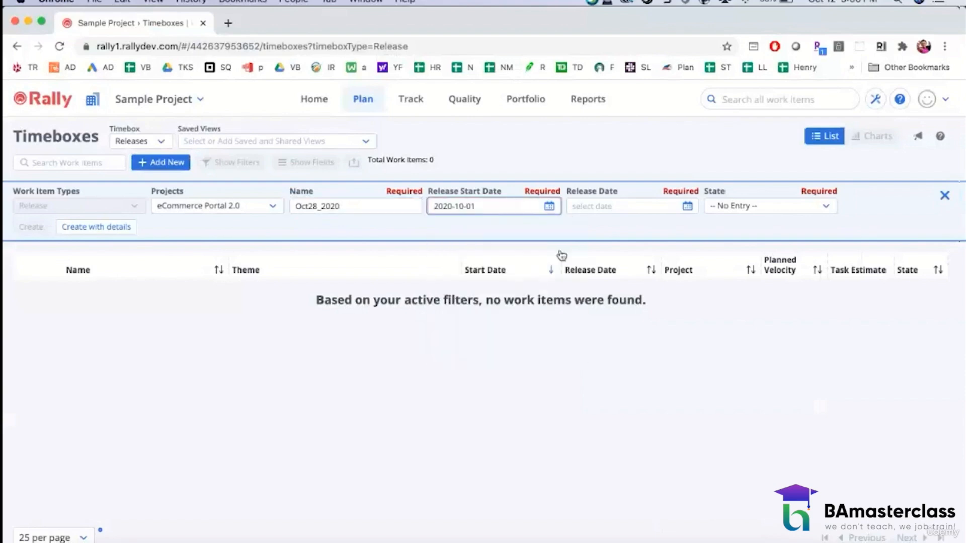
click(687, 206)
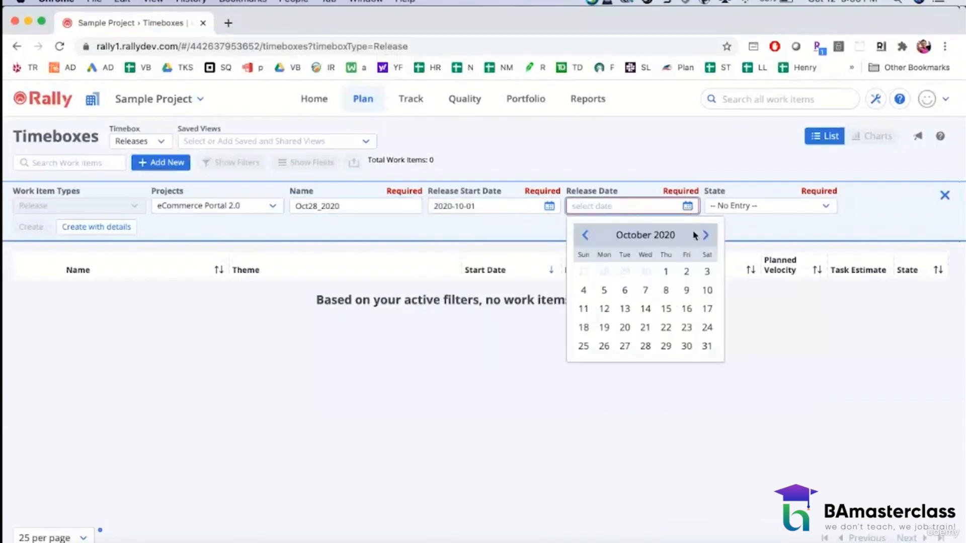
click(646, 346)
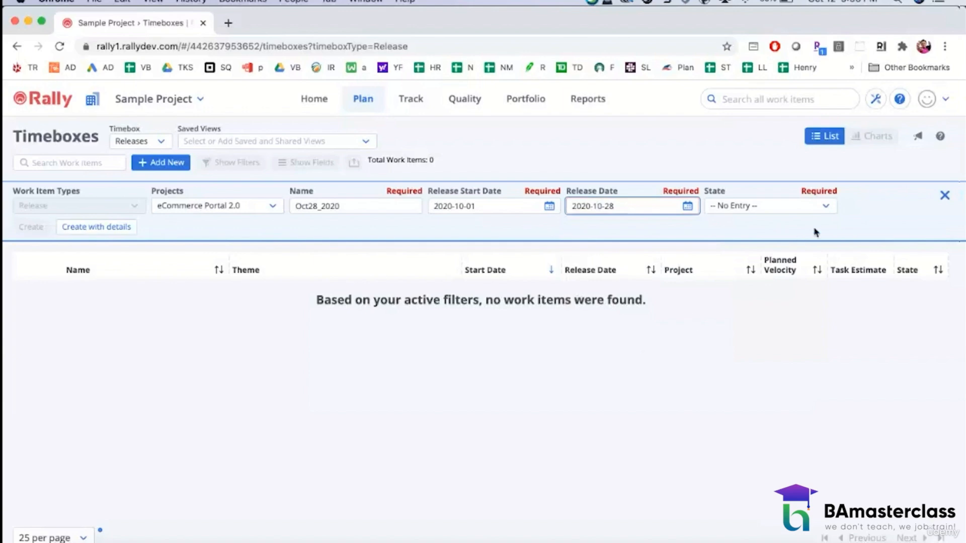
click(823, 207)
click(764, 257)
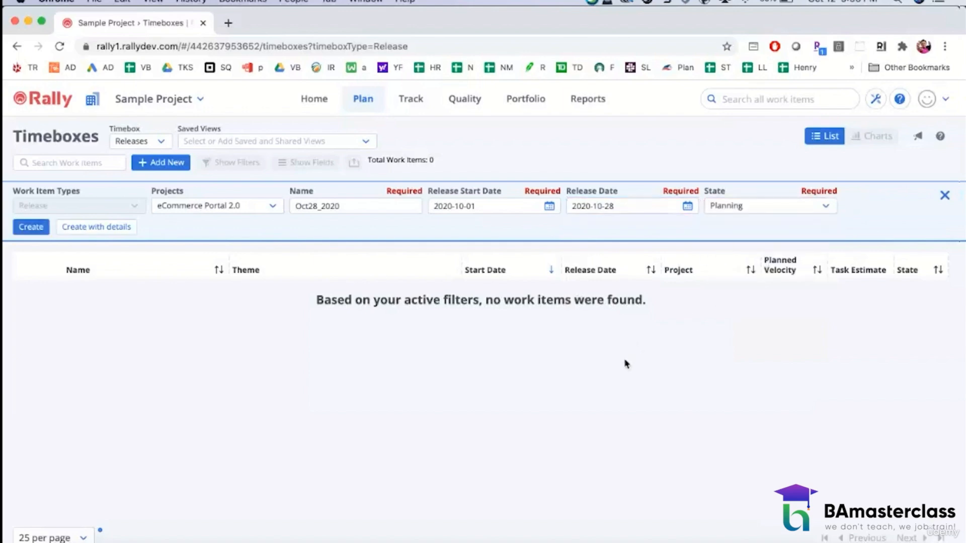
click(45, 228)
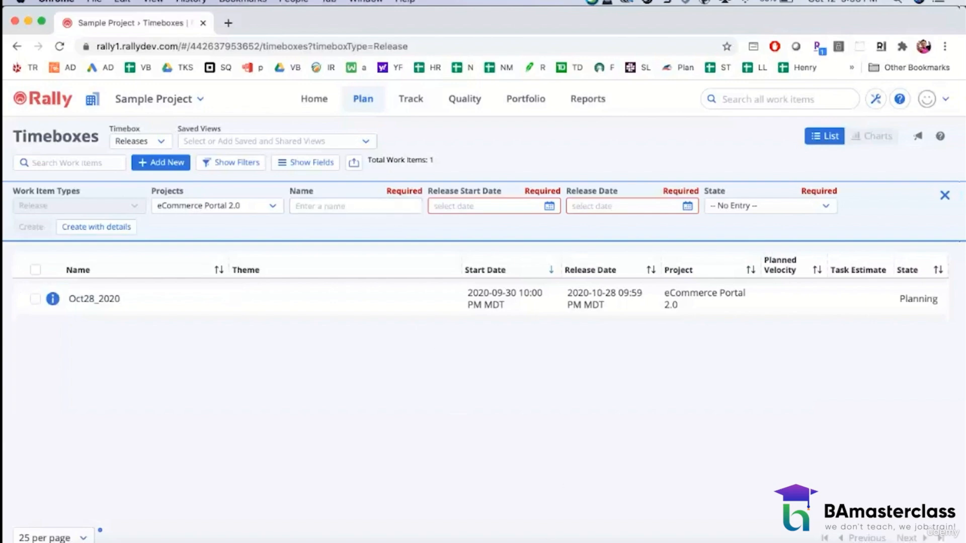
- Consult the Outlook calendar for the next release's dates and enter Nov25_2020 as the new release name in Rally
click(332, 537)
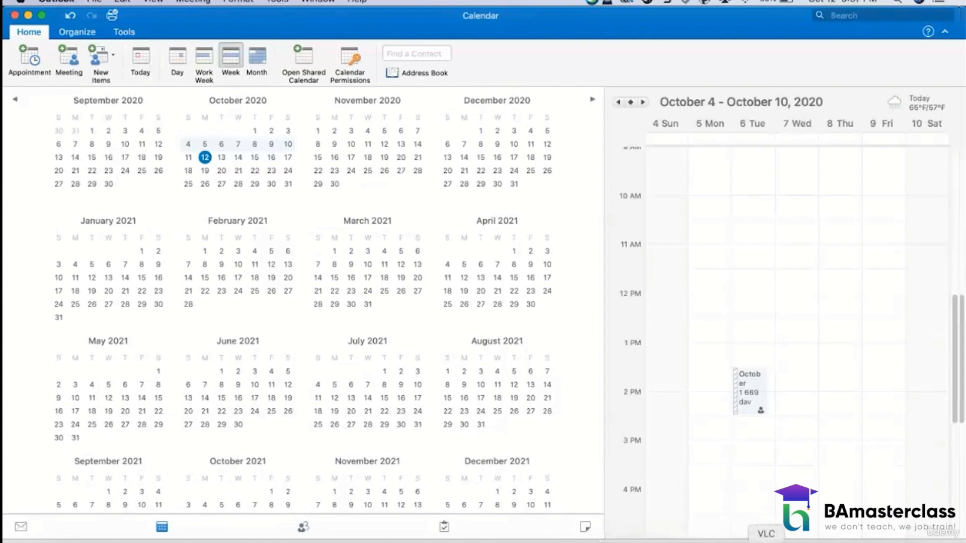
click(737, 541)
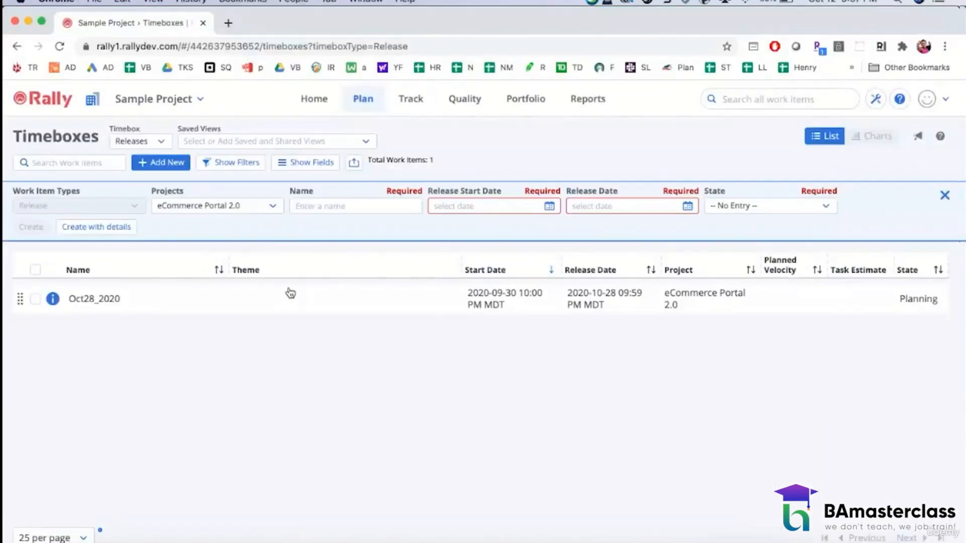
click(354, 208)
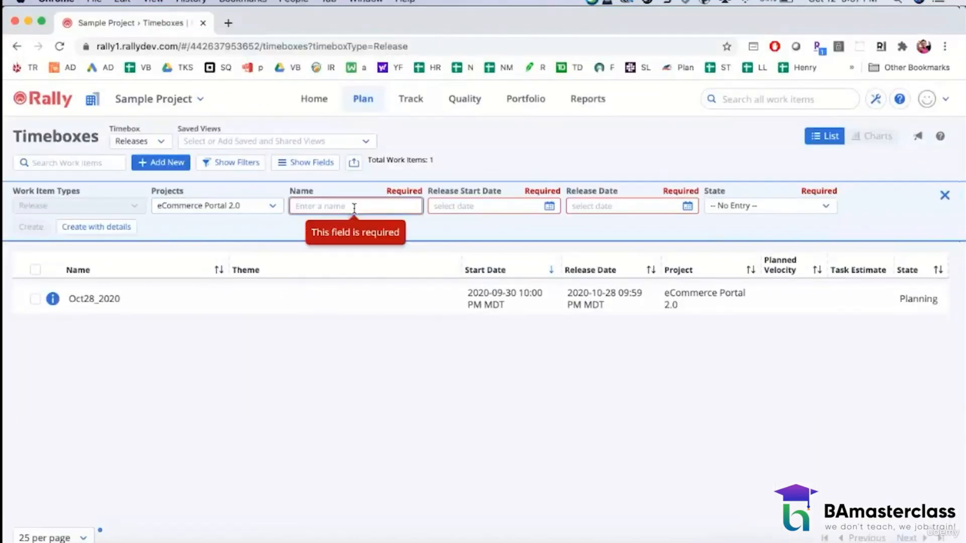
text(Nov25)
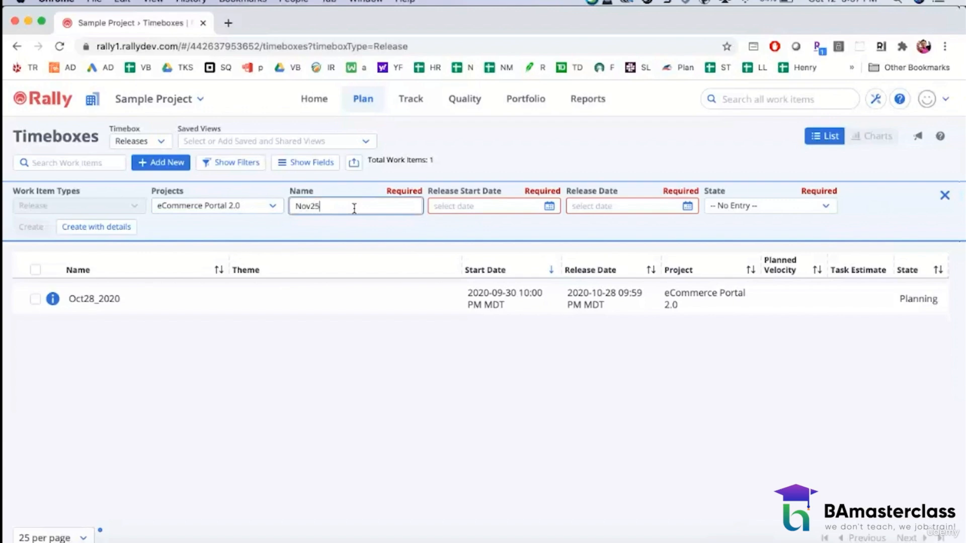
text(_2020)
- Set the Nov25_2020 release's start date to 2020-10-29 and its release date to 2020-11-25
click(550, 206)
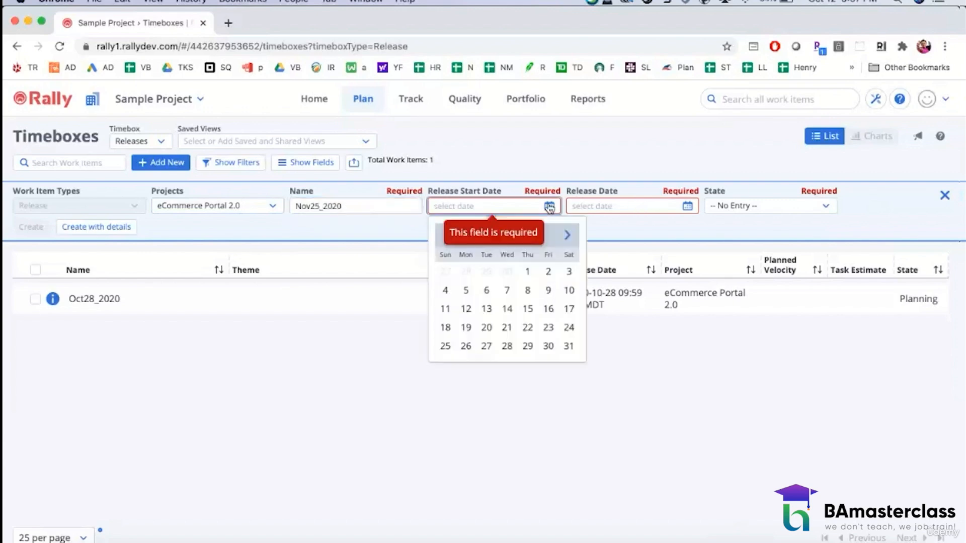
click(528, 348)
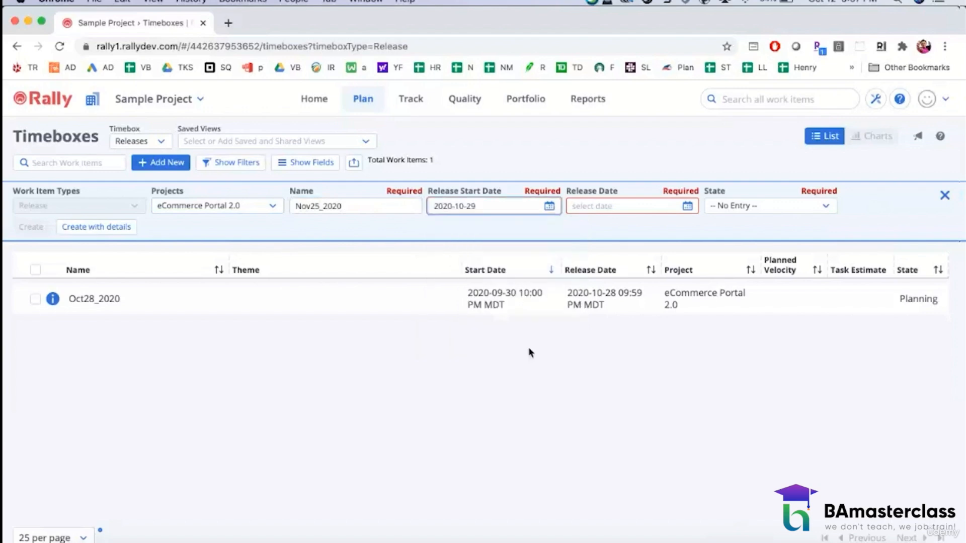
click(689, 208)
click(705, 236)
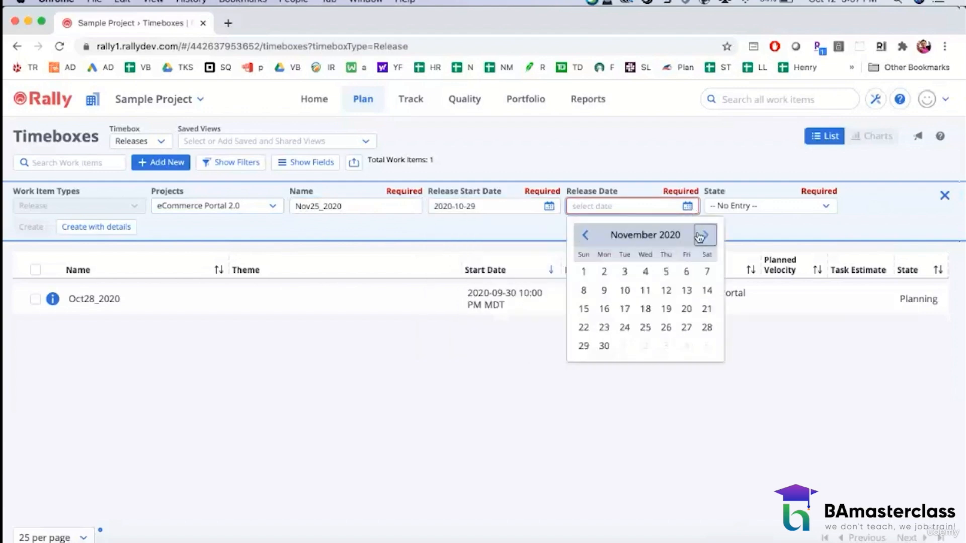
click(706, 236)
click(584, 235)
click(646, 327)
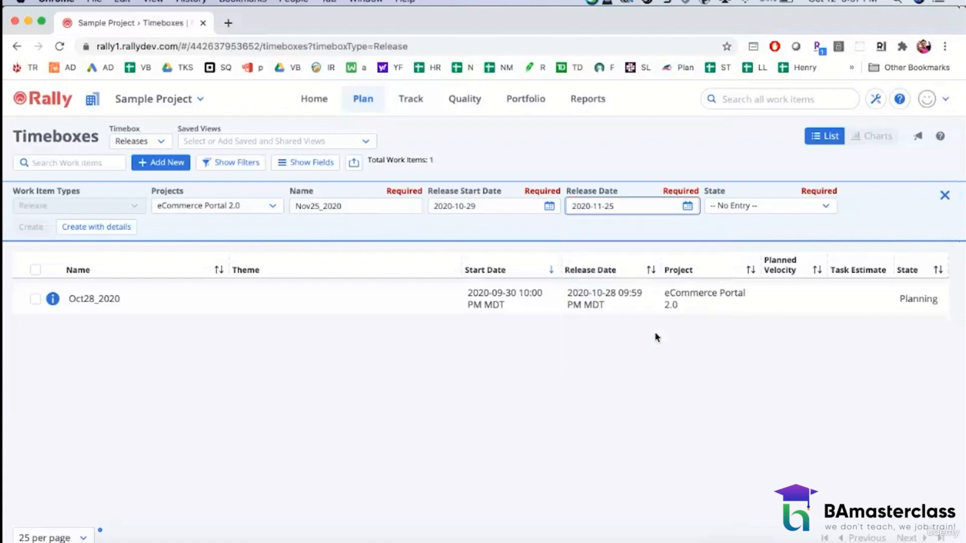
click(688, 207)
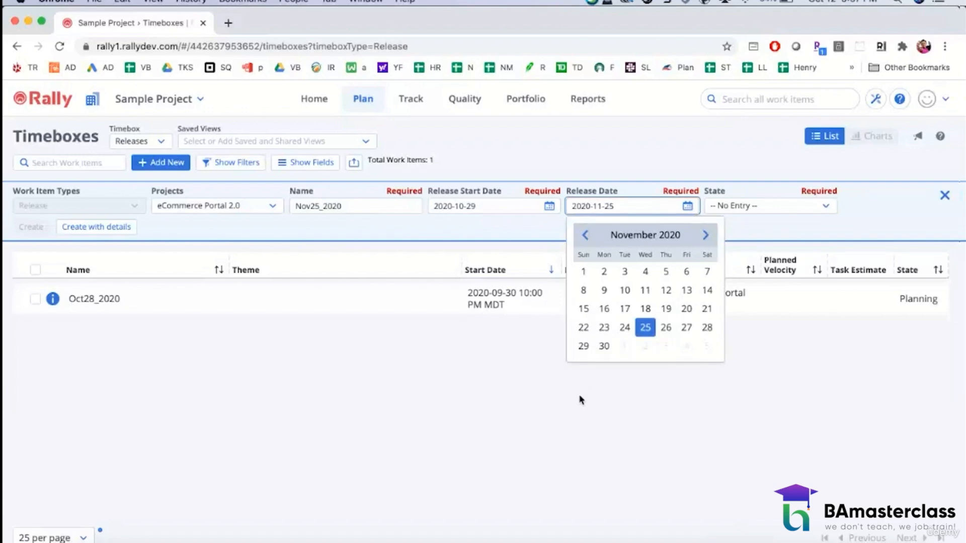
click(576, 409)
- Search Google for "thanksgiving 2020" in a separate tab to check the holiday's date, and return to Rally
click(229, 22)
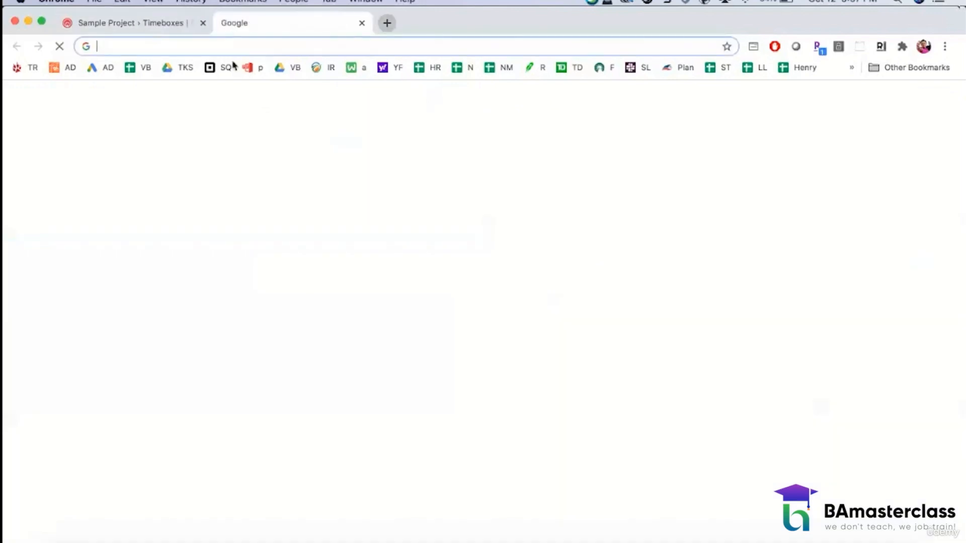
text(thanksgiv)
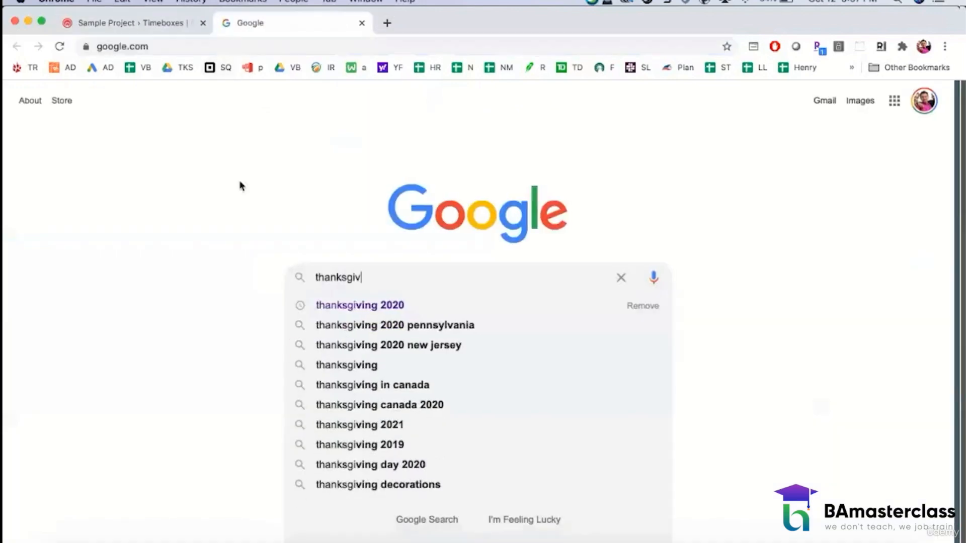
text(ing 2020)
key(Return)
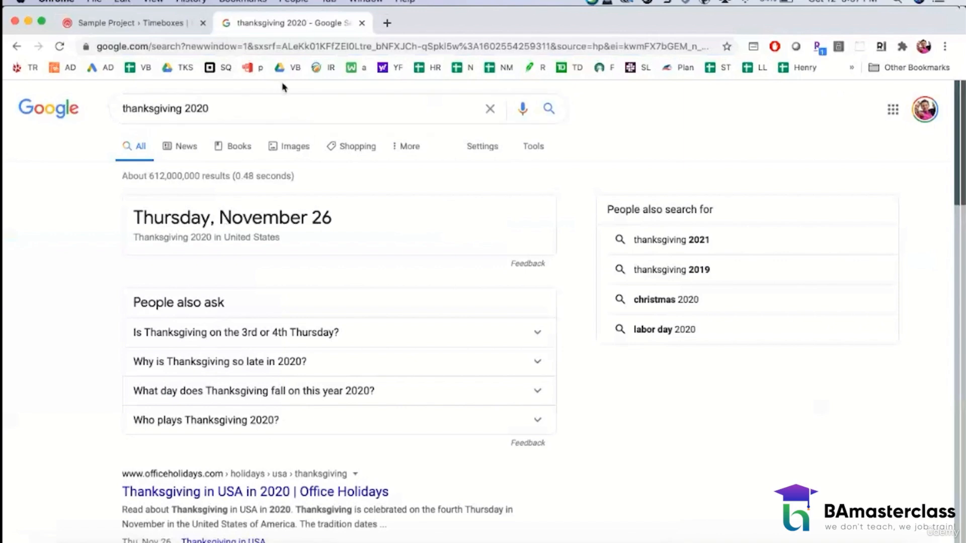
click(138, 22)
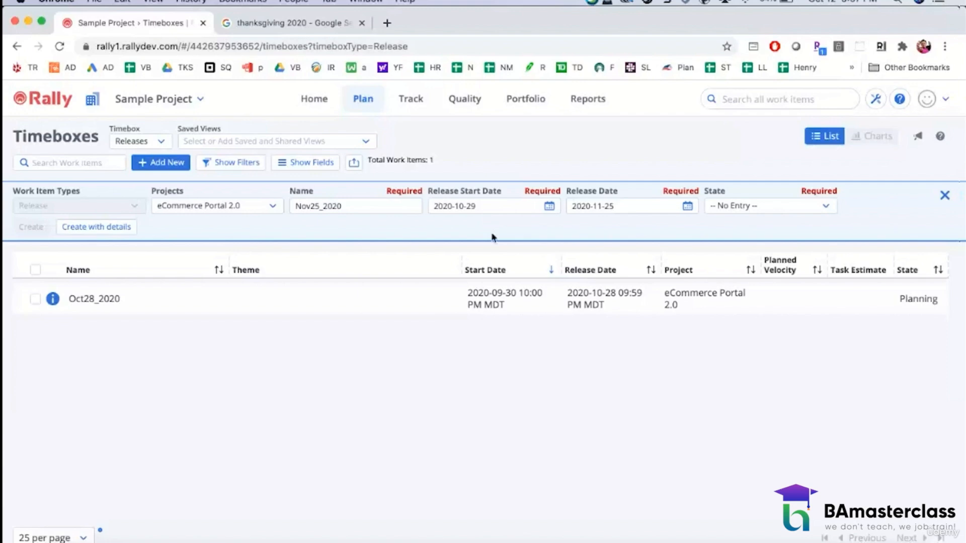
- Try 2020-12-02 as the release date of the Nov25_2020 release
click(608, 208)
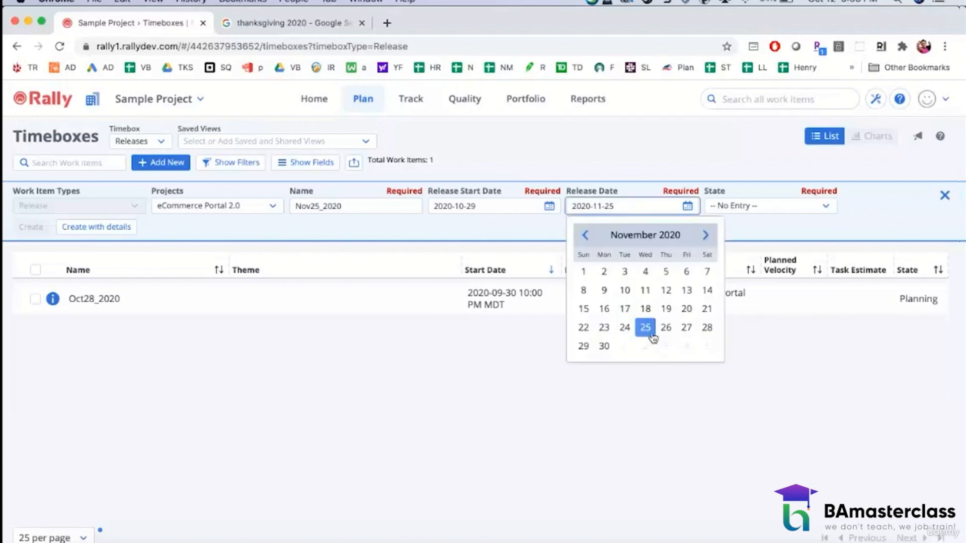
click(706, 235)
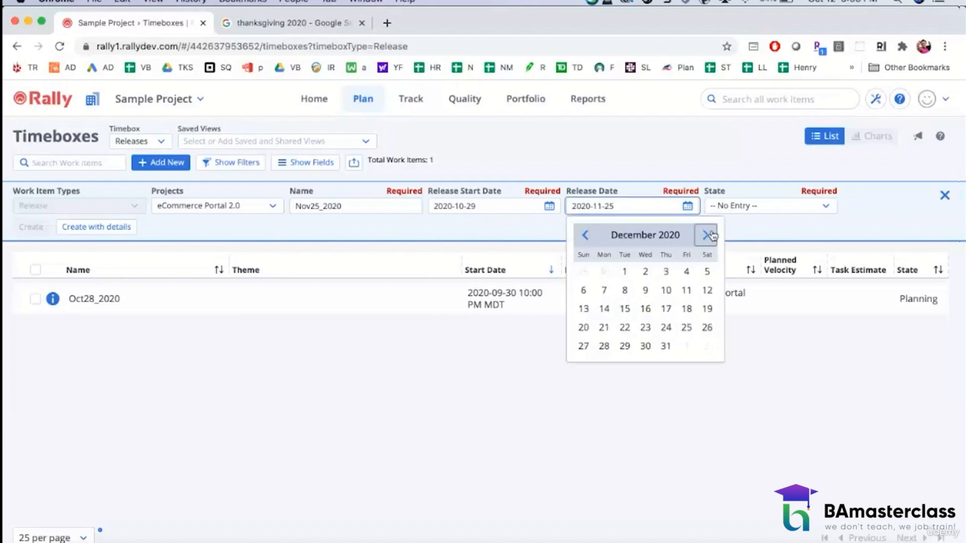
click(645, 272)
click(560, 404)
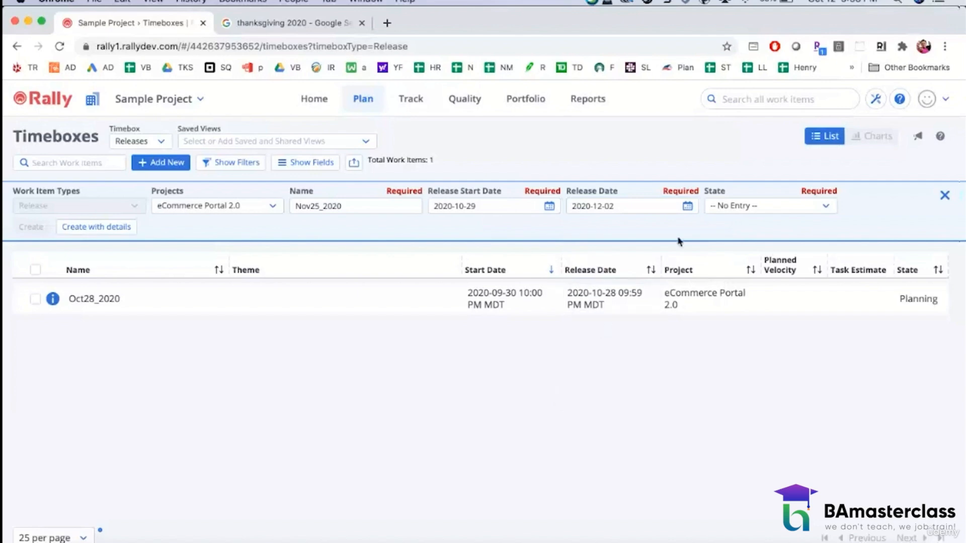
- Set the Nov25_2020 release's release date back to 2020-11-25
click(687, 207)
click(584, 235)
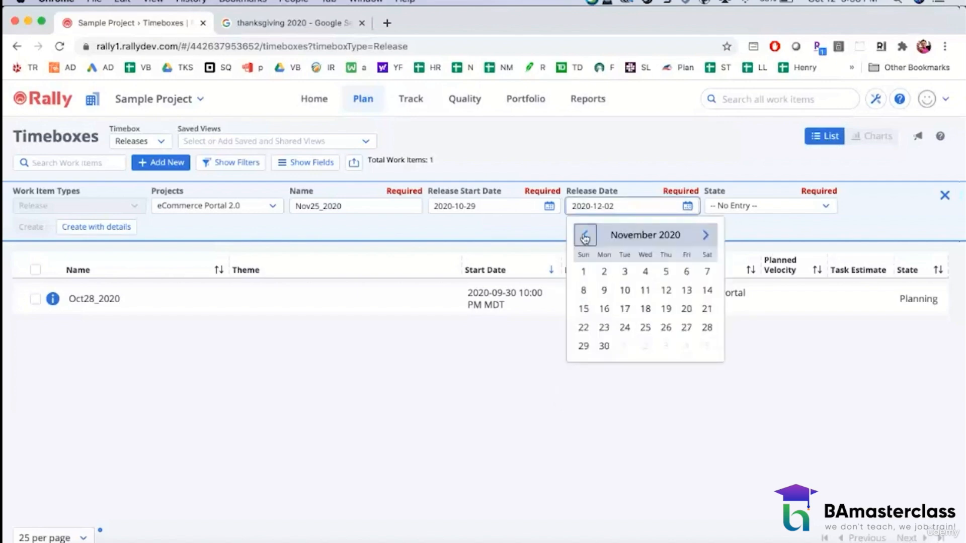
click(645, 328)
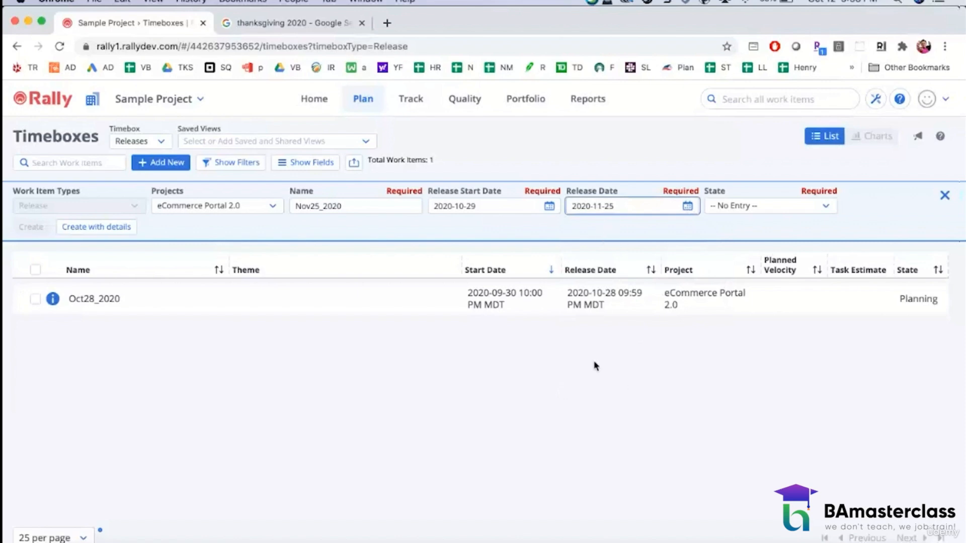
- Set the Nov25_2020 release's state to Planning, and open its detailed creation form and close it without creating the release
click(741, 211)
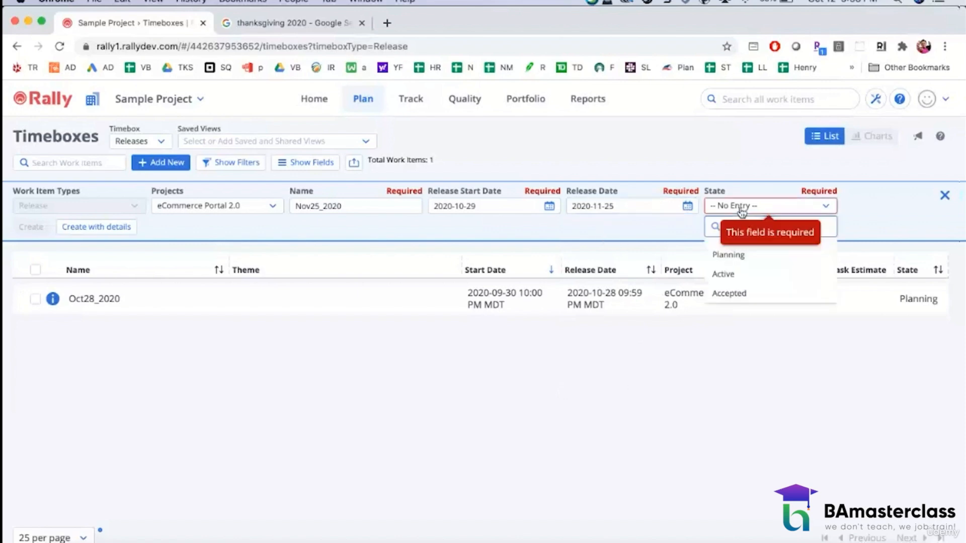
click(733, 253)
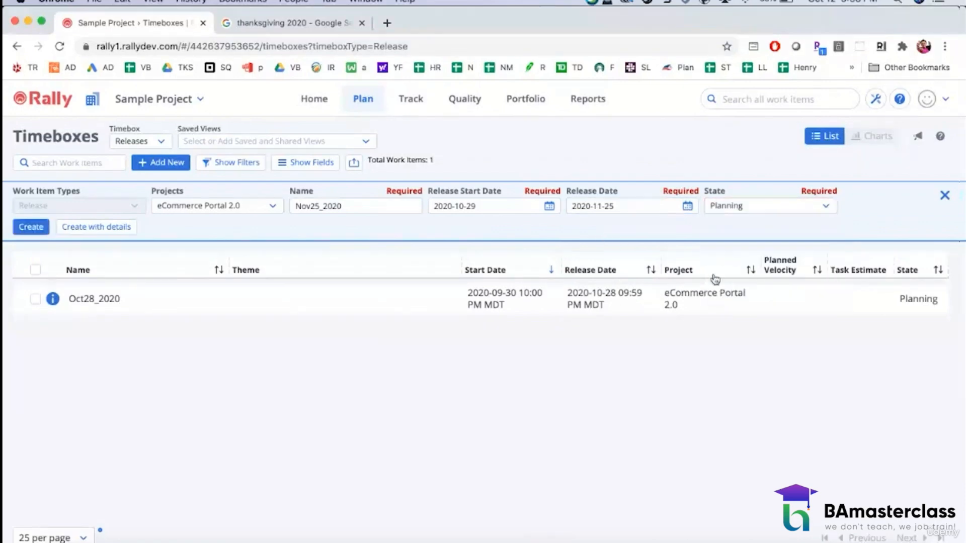
click(76, 230)
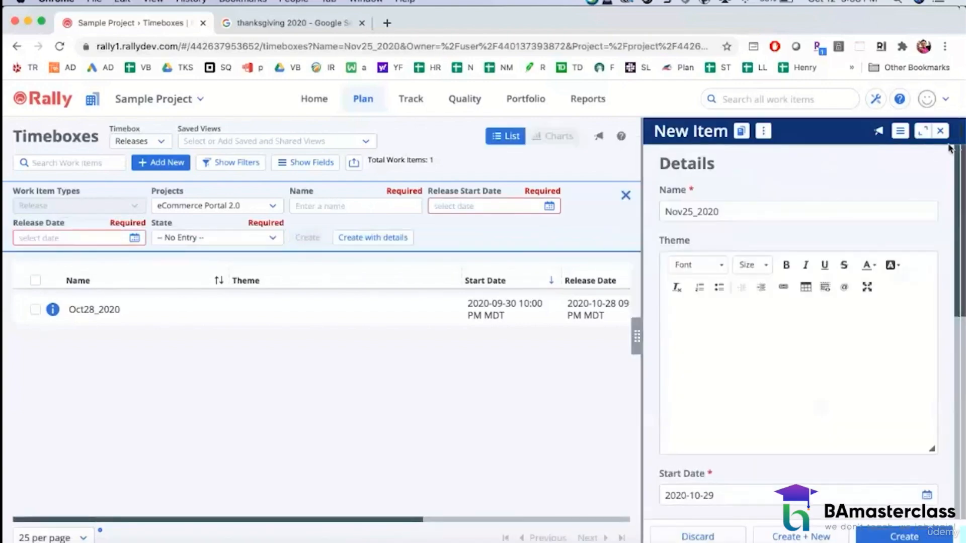
click(940, 131)
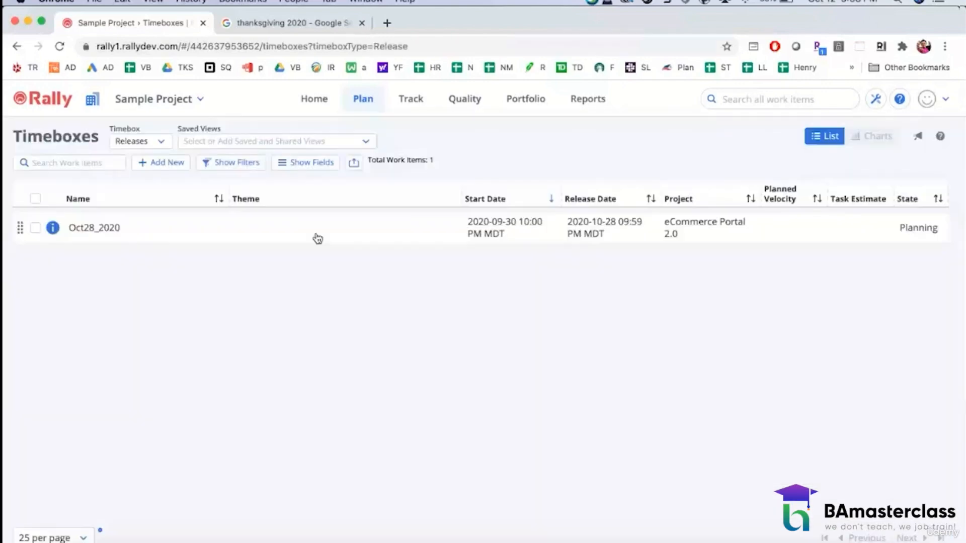
- Start a new release named Nov25_2020 with the release start date 2020-10-29
click(170, 162)
click(362, 206)
text(Nov)
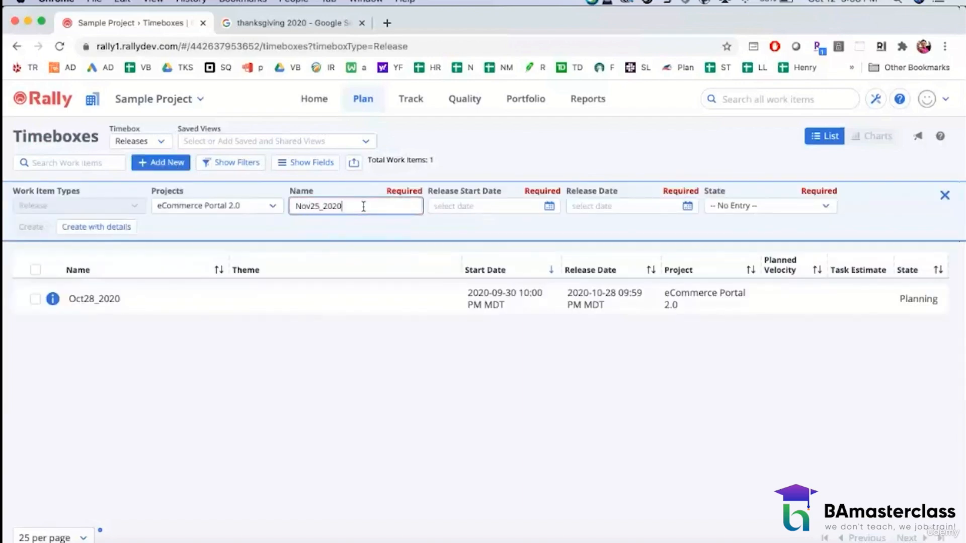
text(25_2020)
click(438, 208)
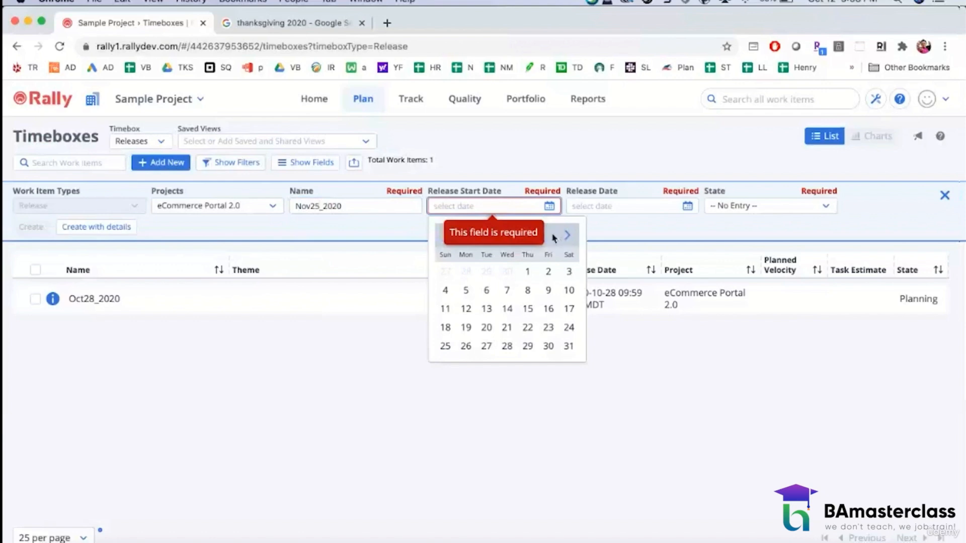
click(527, 347)
- Set the Nov25_2020 release's release date to 2020-11-25 and its state to Planning, and create it
click(654, 208)
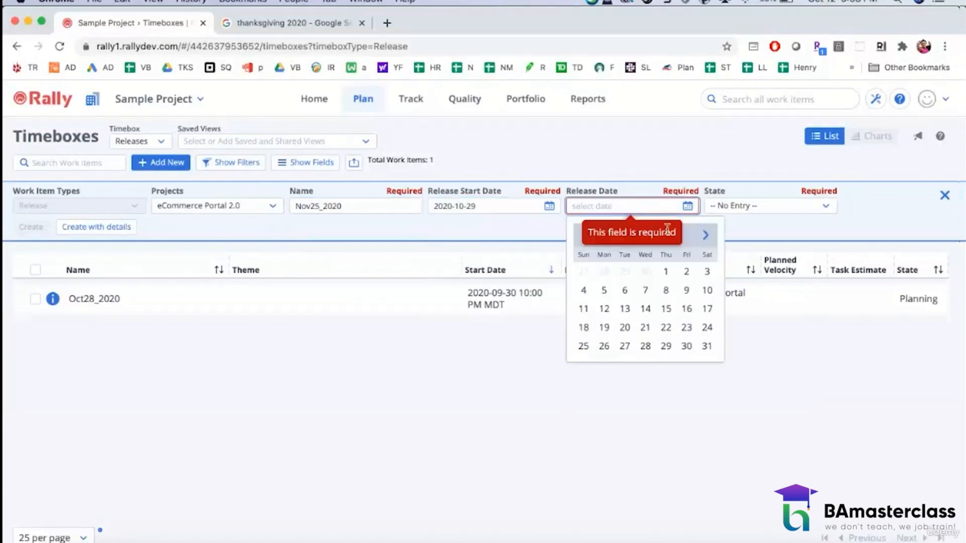
click(705, 235)
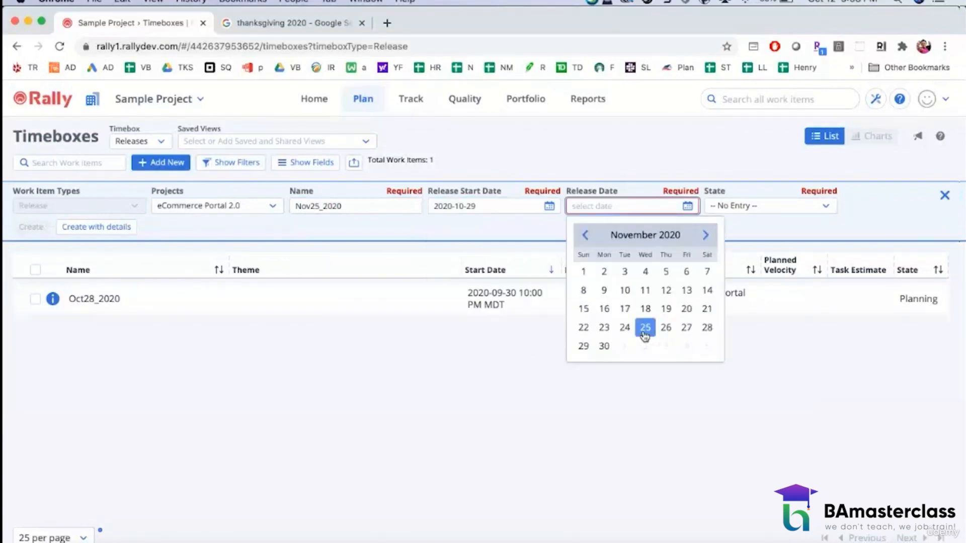
click(645, 328)
click(744, 206)
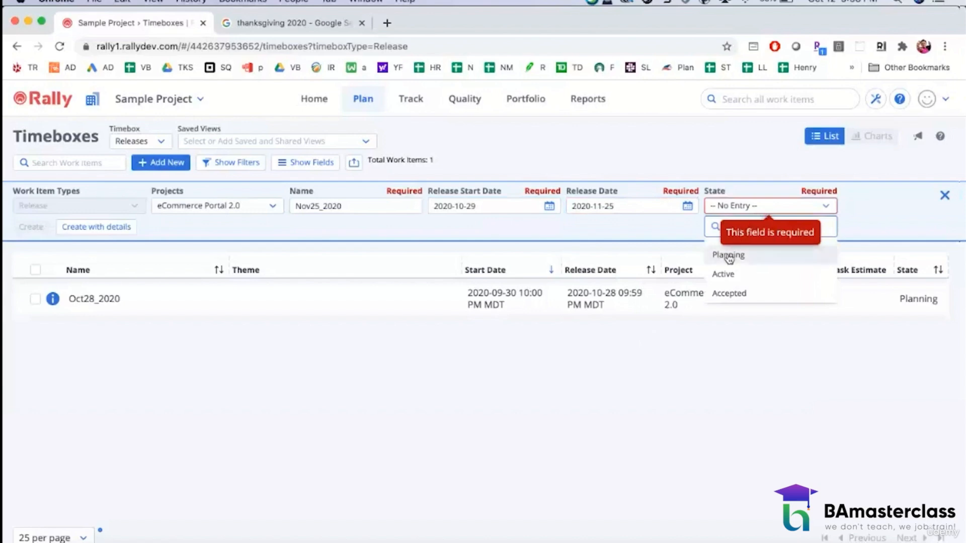
click(729, 256)
click(31, 226)
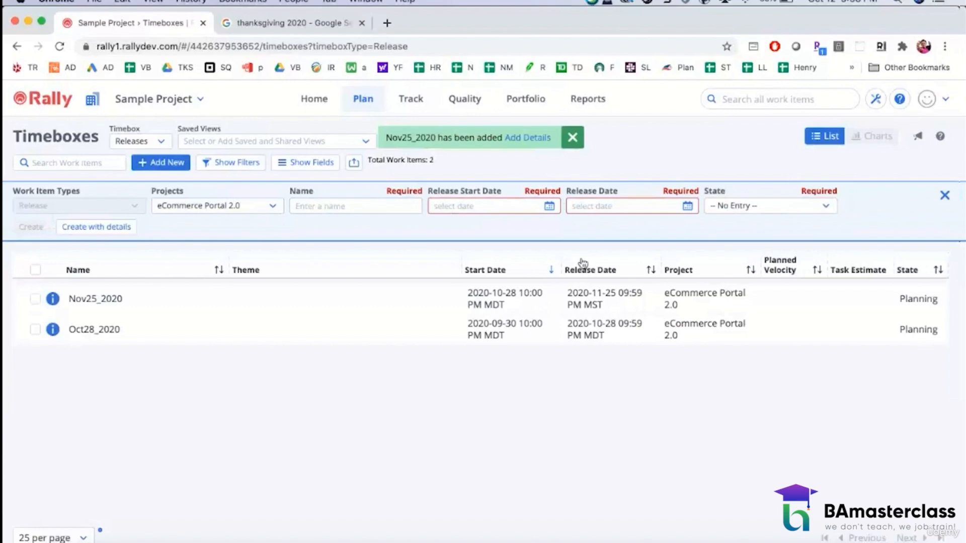
- Set the next new release's start date to 2020-11-26 and its release date to 2020-12-23
click(558, 207)
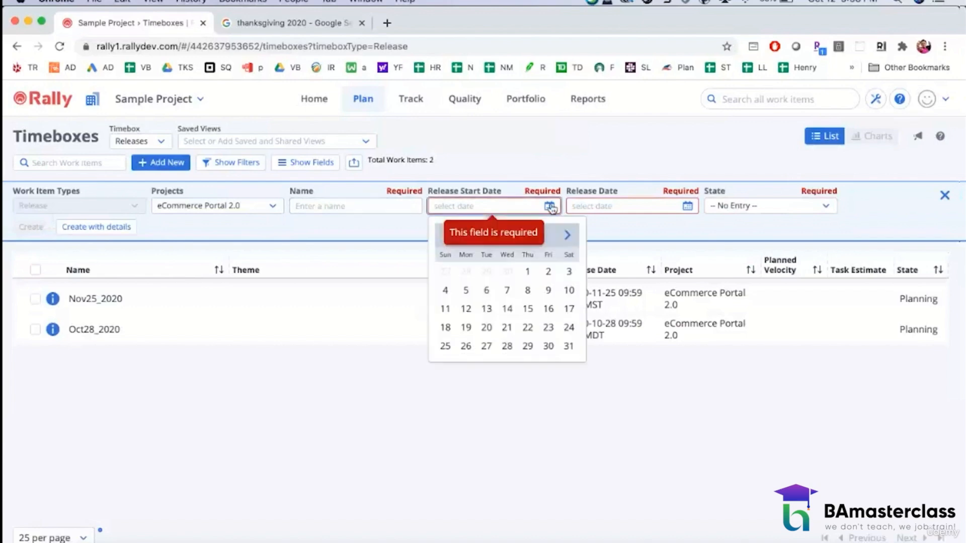
click(567, 235)
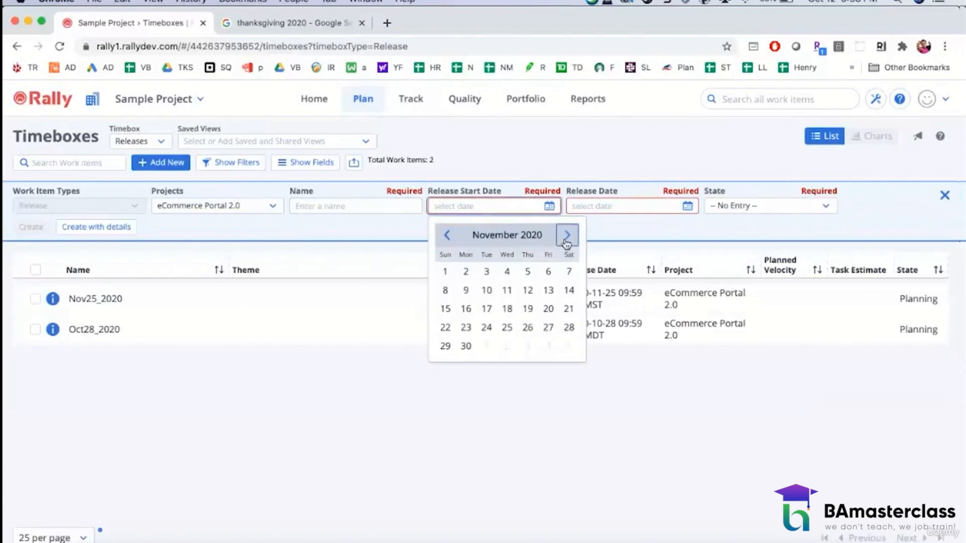
click(528, 328)
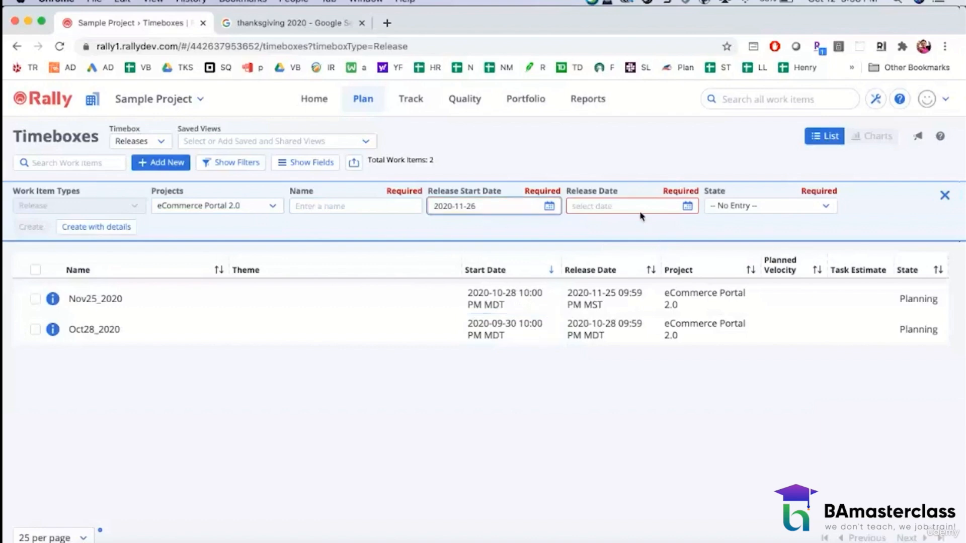
click(652, 207)
click(705, 236)
click(704, 235)
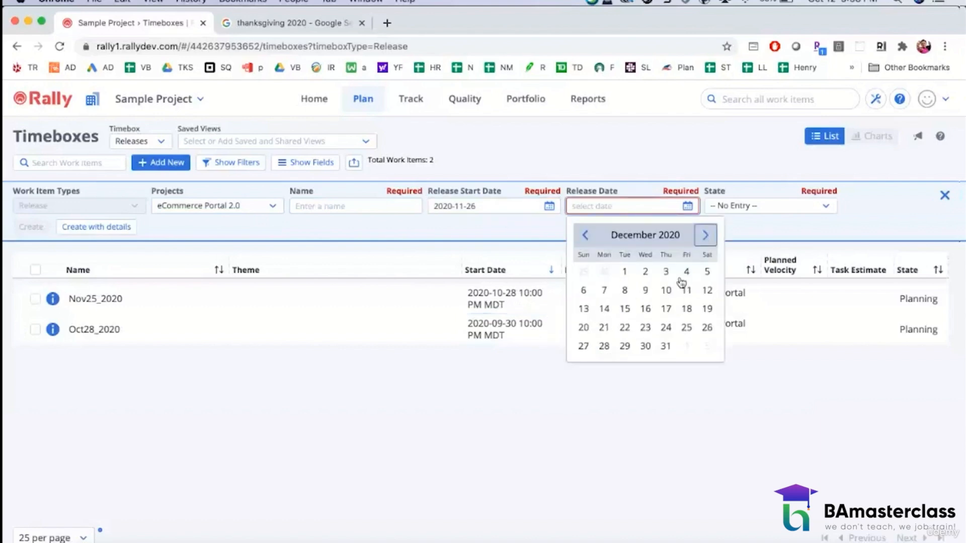
click(647, 327)
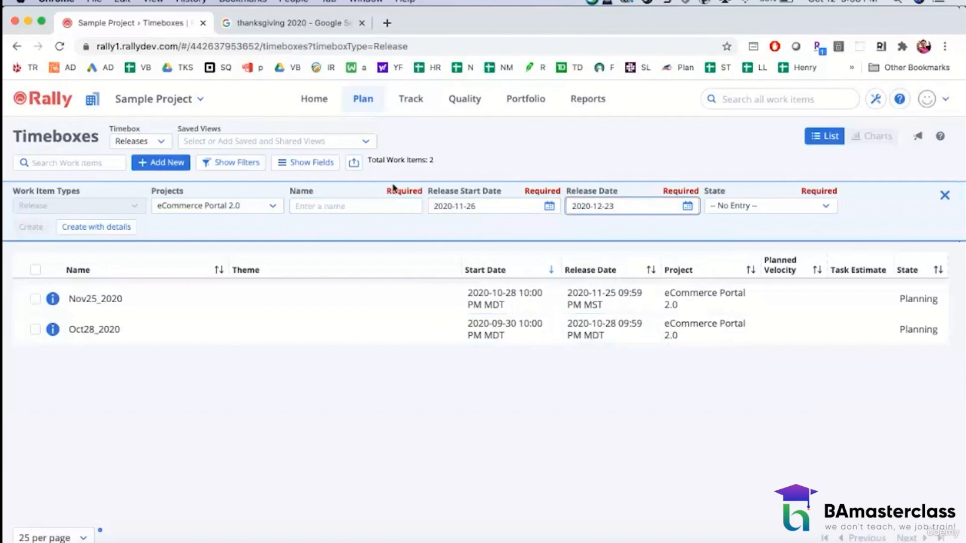
- Name the new release Dec23_2020, set its state to Planning, and create it
click(347, 205)
text(Dec)
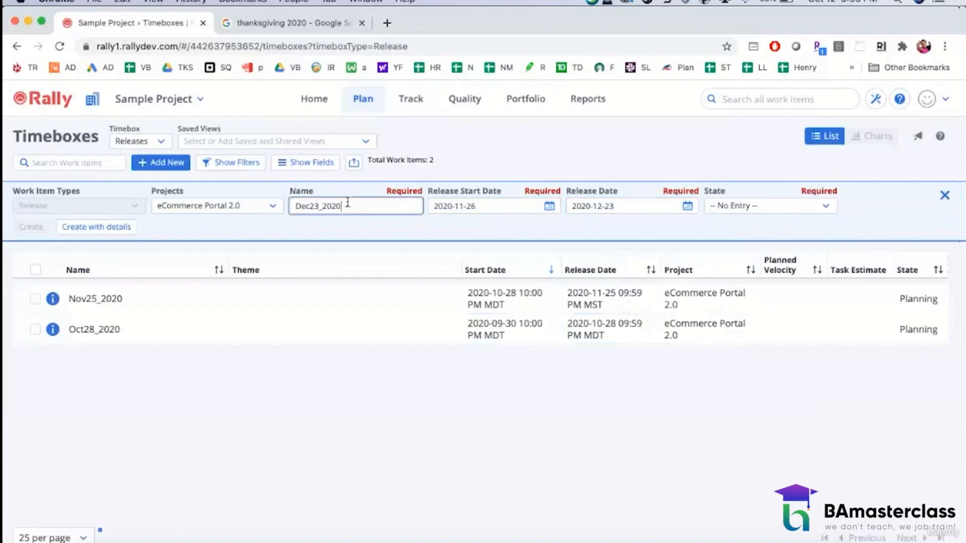
text(23_2020)
click(816, 206)
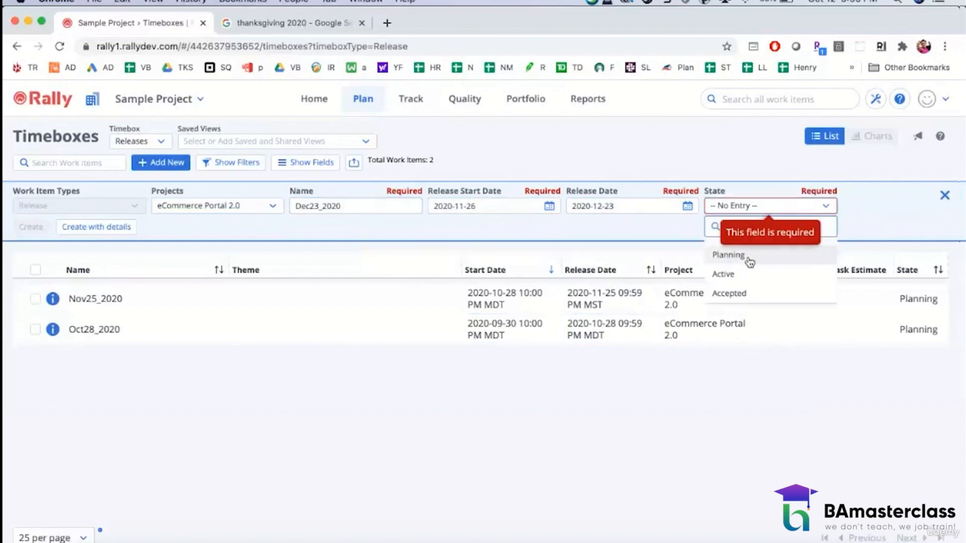
click(750, 261)
click(31, 227)
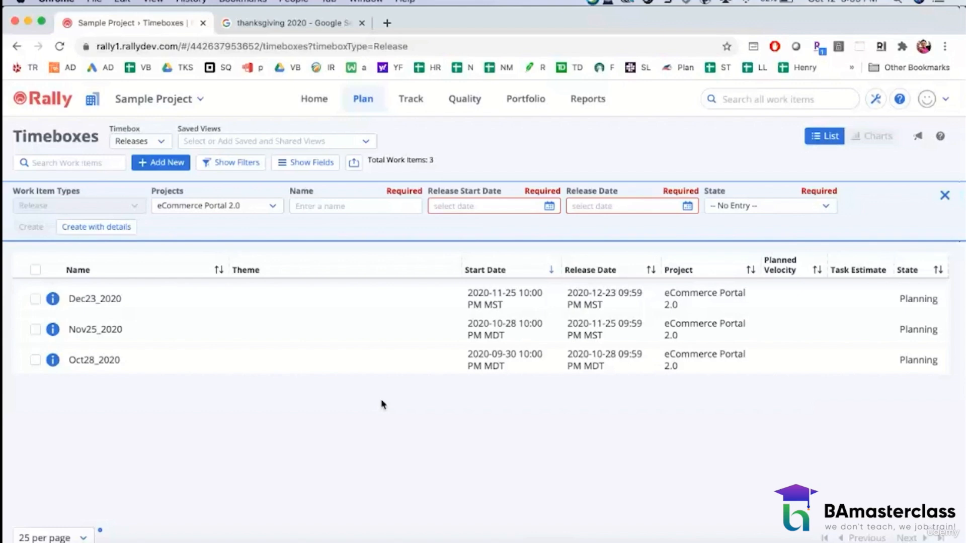
- Switch the timebox type to Iterations and start a new iteration running from 2020-10-01 to 2020-10-14
click(162, 146)
click(138, 161)
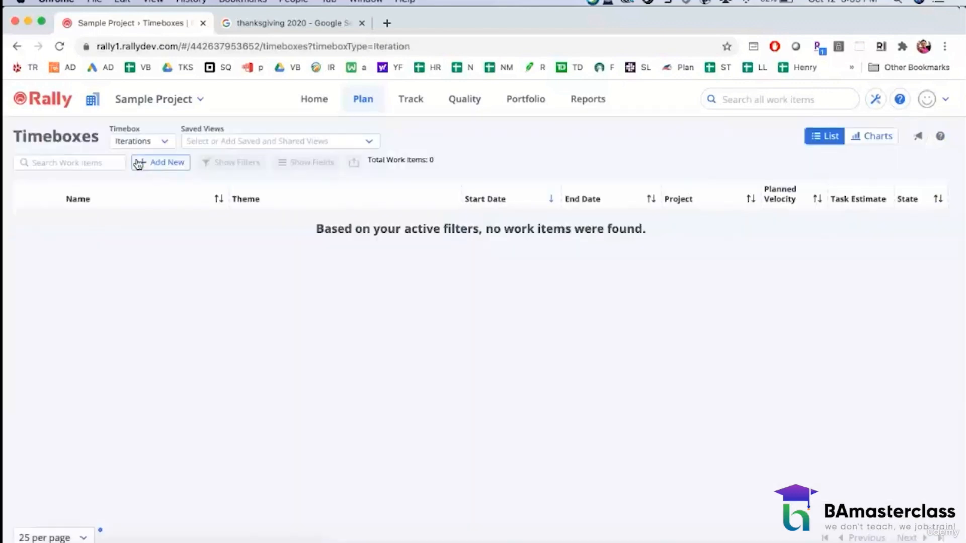
click(154, 169)
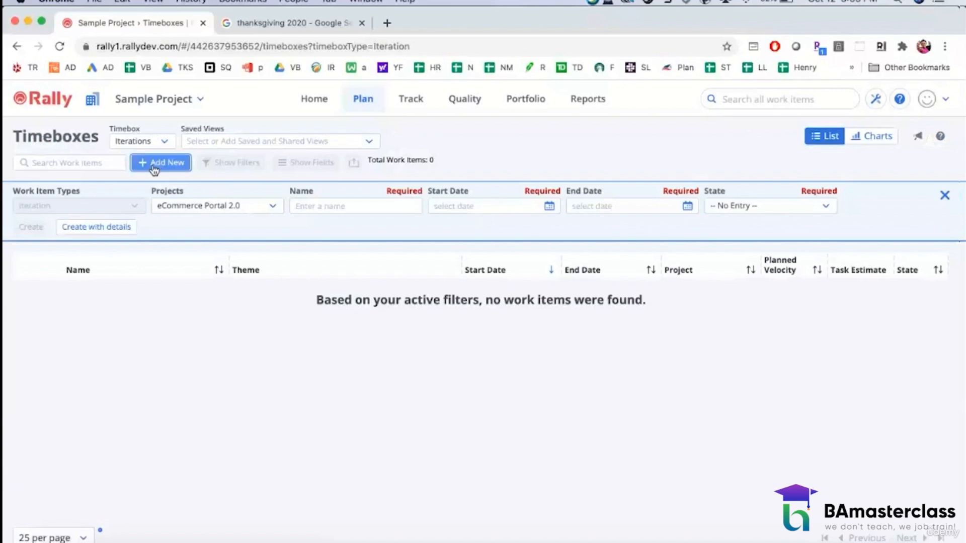
click(318, 205)
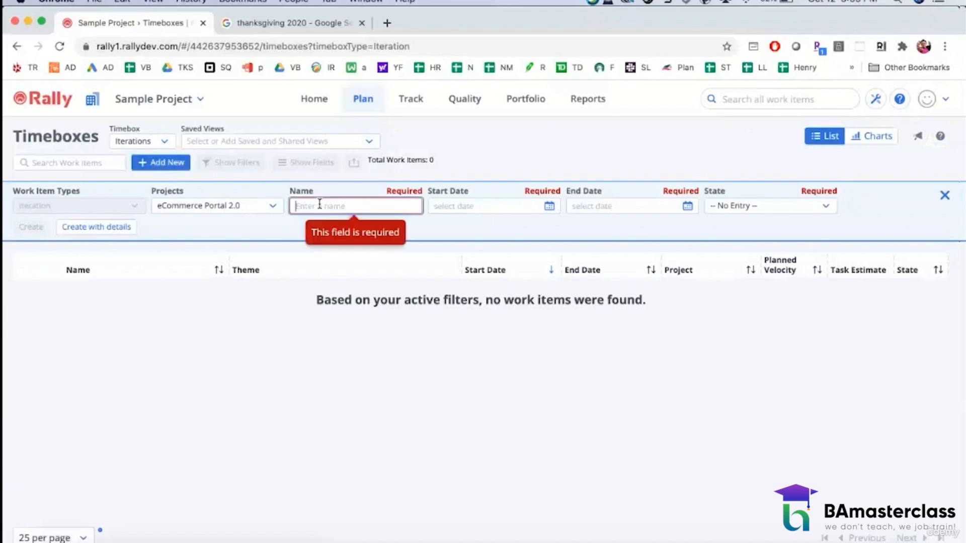
click(543, 206)
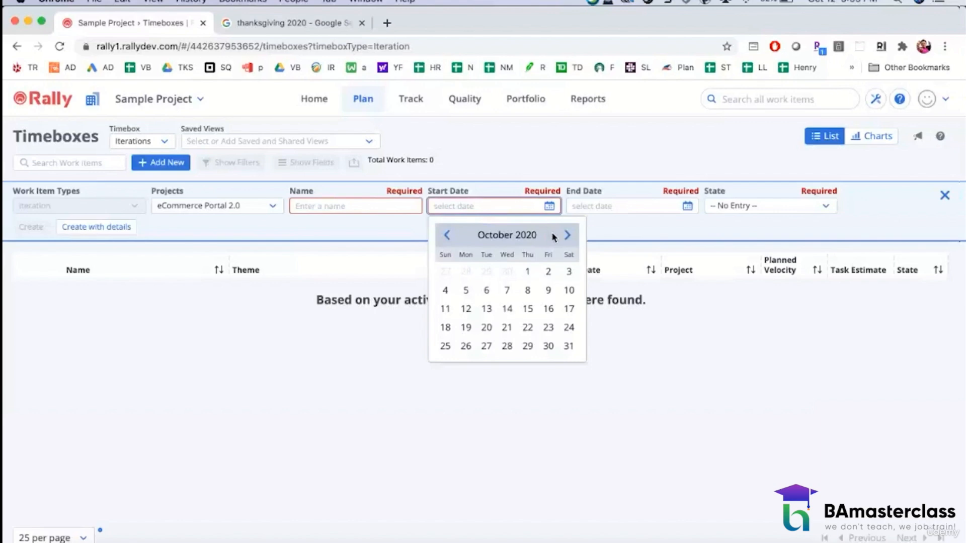
click(527, 272)
click(687, 205)
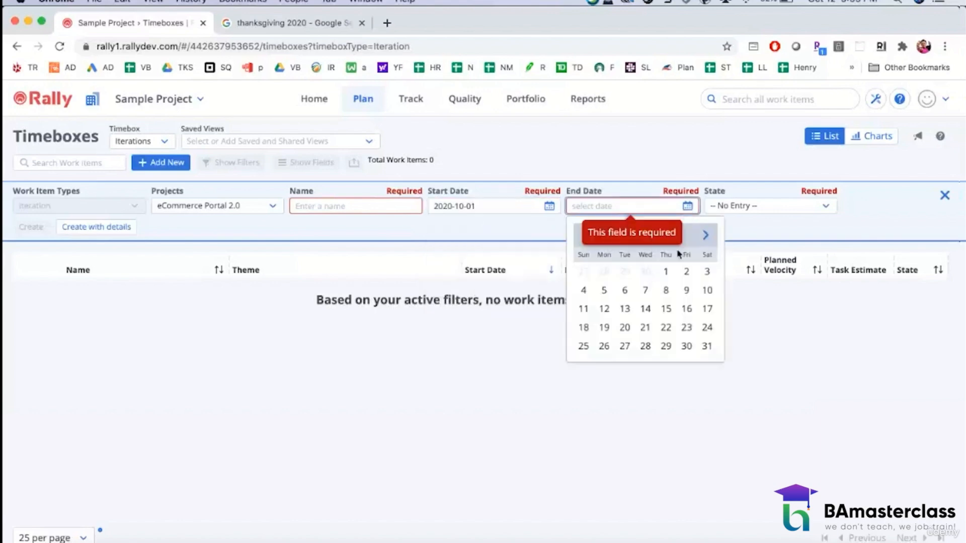
click(646, 309)
- Name the new iteration Oct28_2020_Sprint 1, set its state to Planning, and create it
click(317, 205)
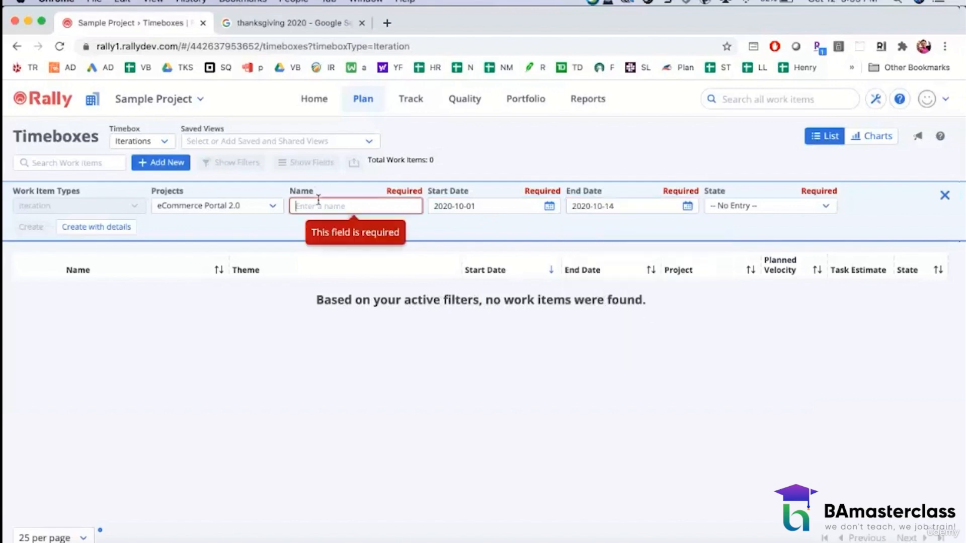
text(Oct)
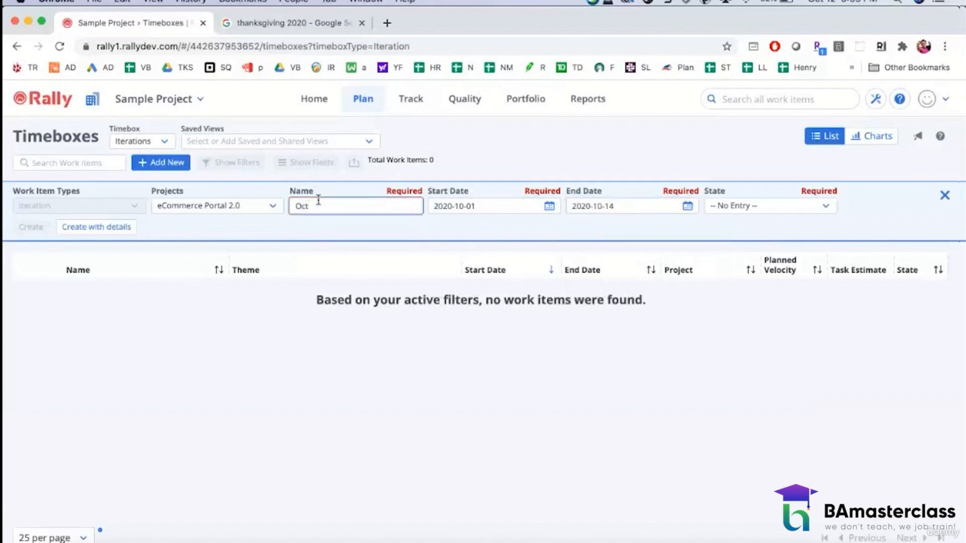
click(549, 205)
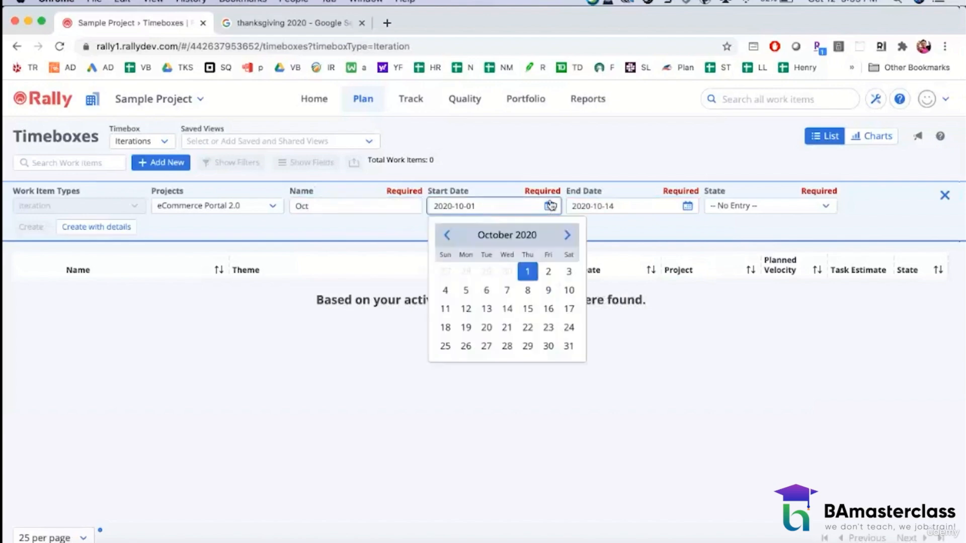
click(371, 233)
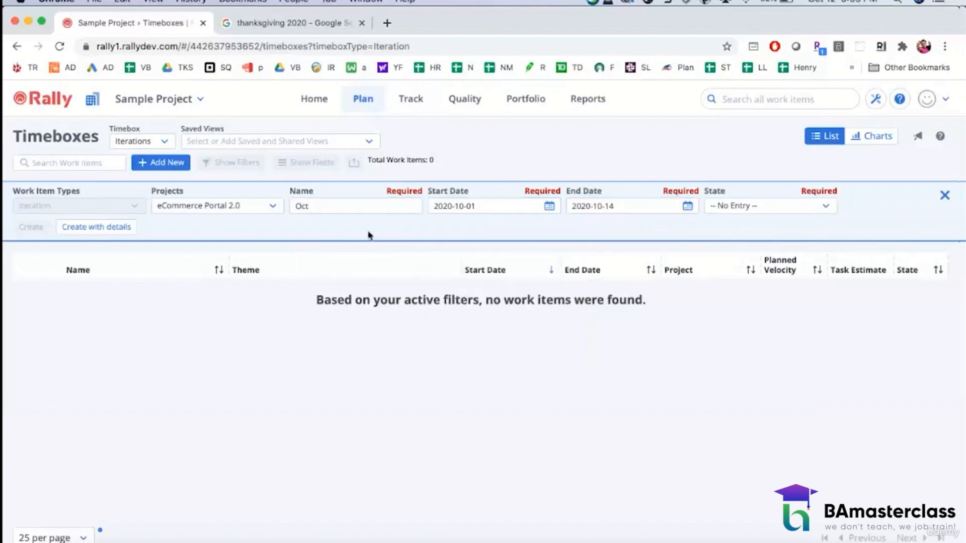
click(330, 200)
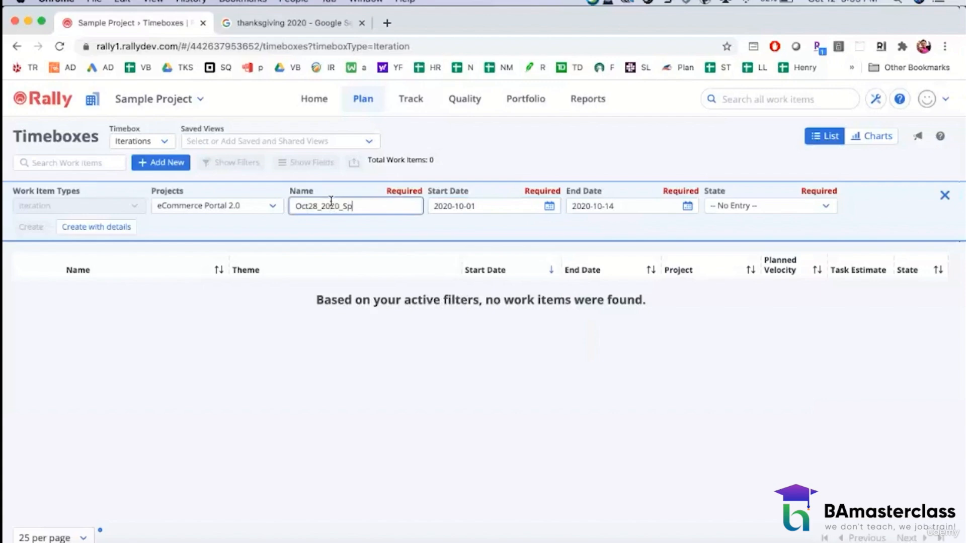
click(505, 377)
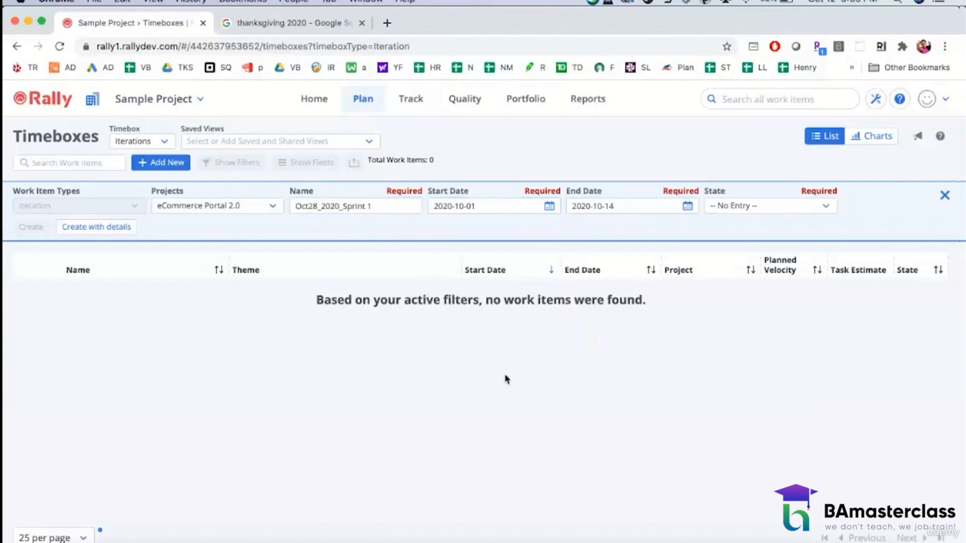
click(732, 208)
click(730, 254)
click(30, 227)
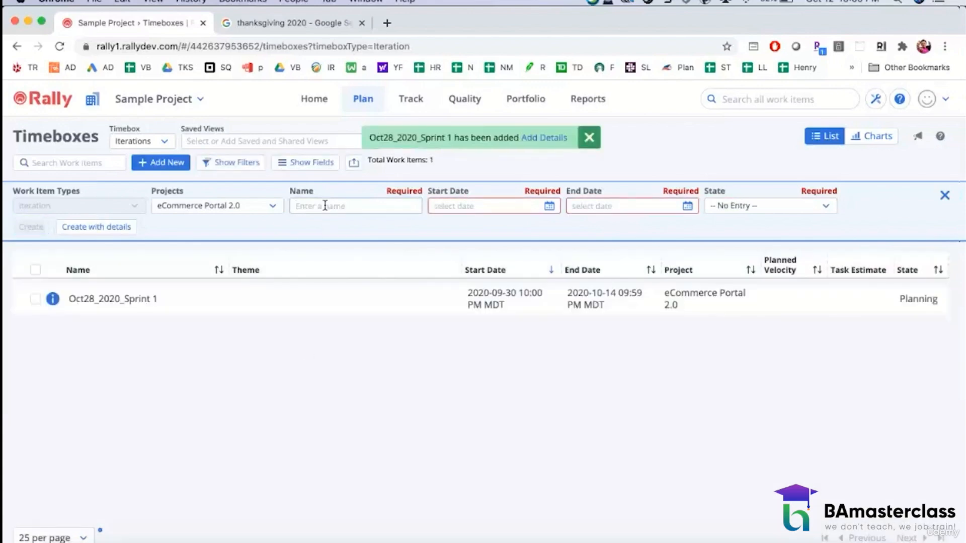
- Name the next iteration Oct28_2020_Sprint 2 and set its start date to 2020-10-15
click(325, 206)
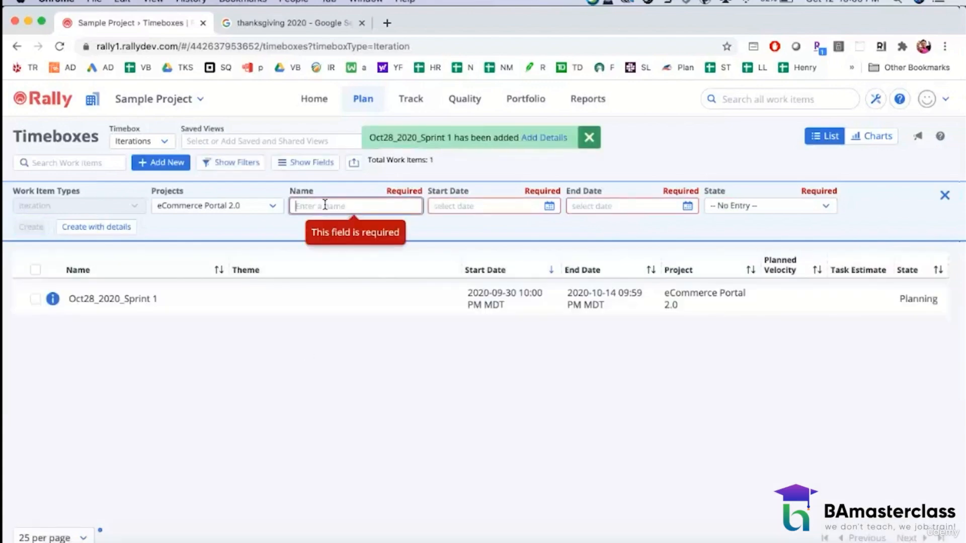
text(Oct28)
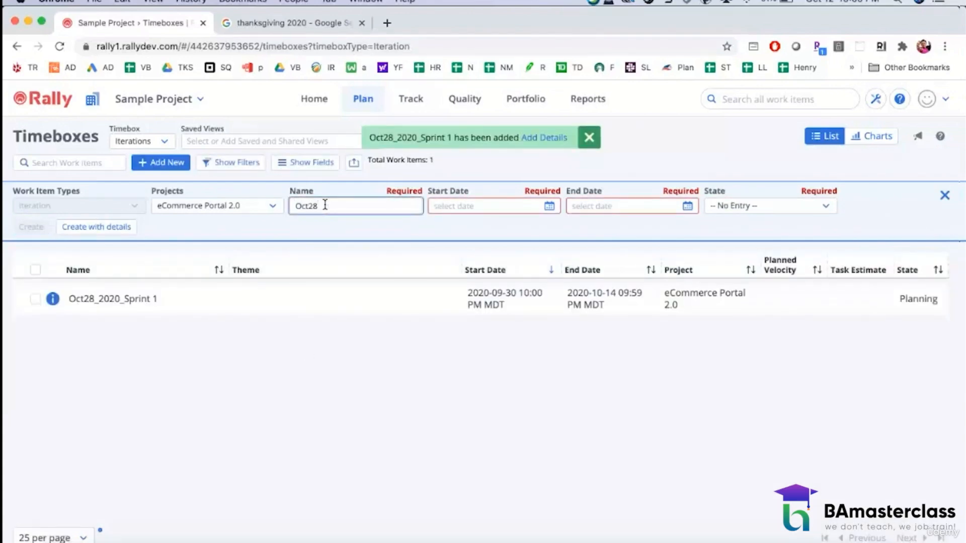
text(_2020_Sprint 2)
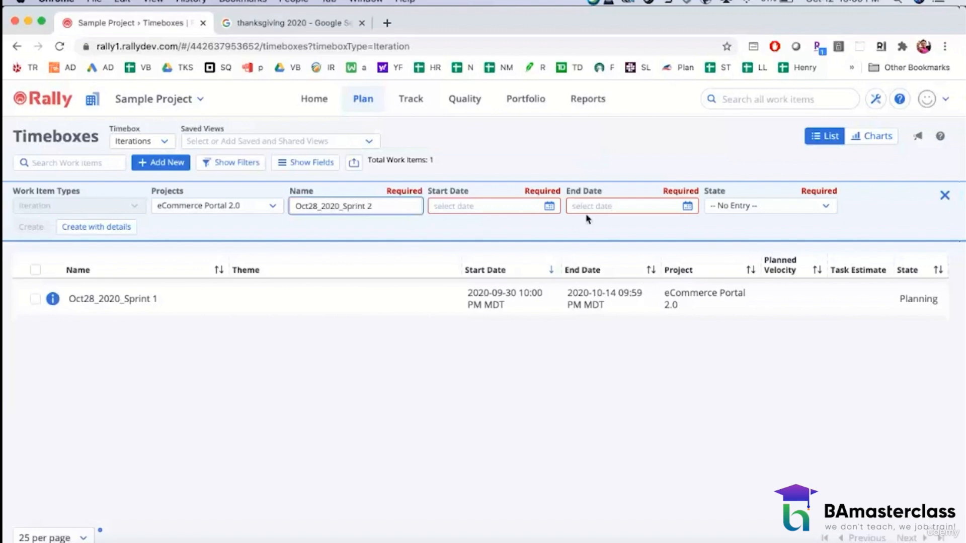
click(551, 207)
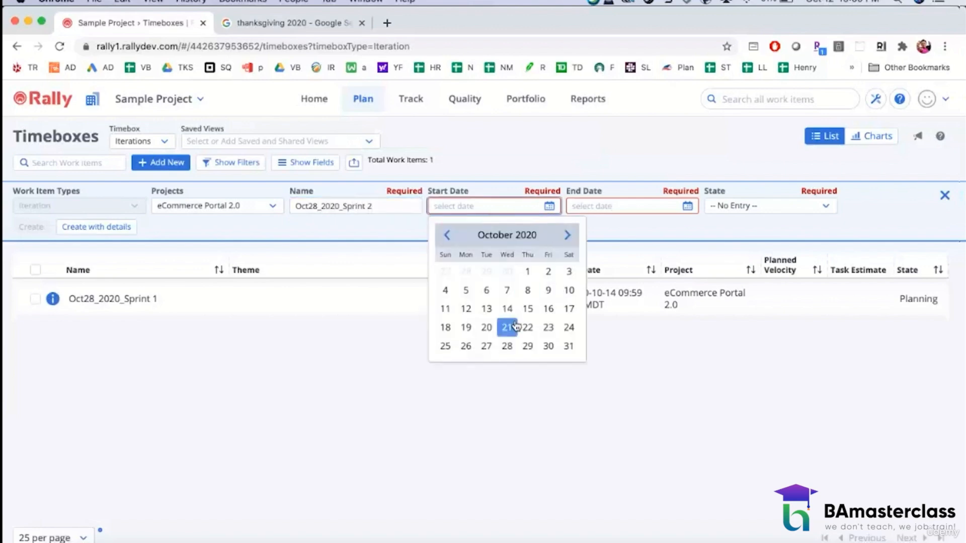
click(528, 308)
- Set the Oct28_2020_Sprint 2 iteration's end date to 2020-10-28 and its state to Planning, and create it
click(688, 206)
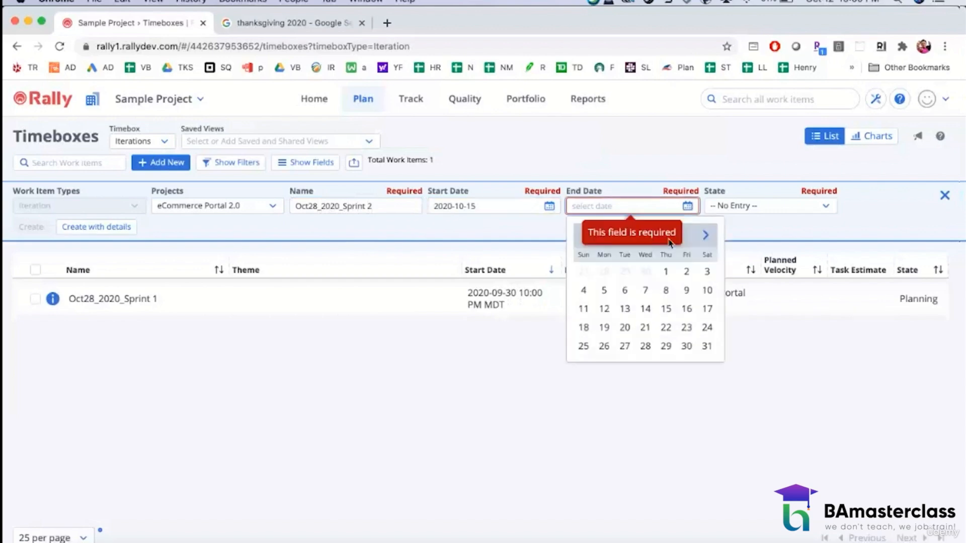
click(646, 346)
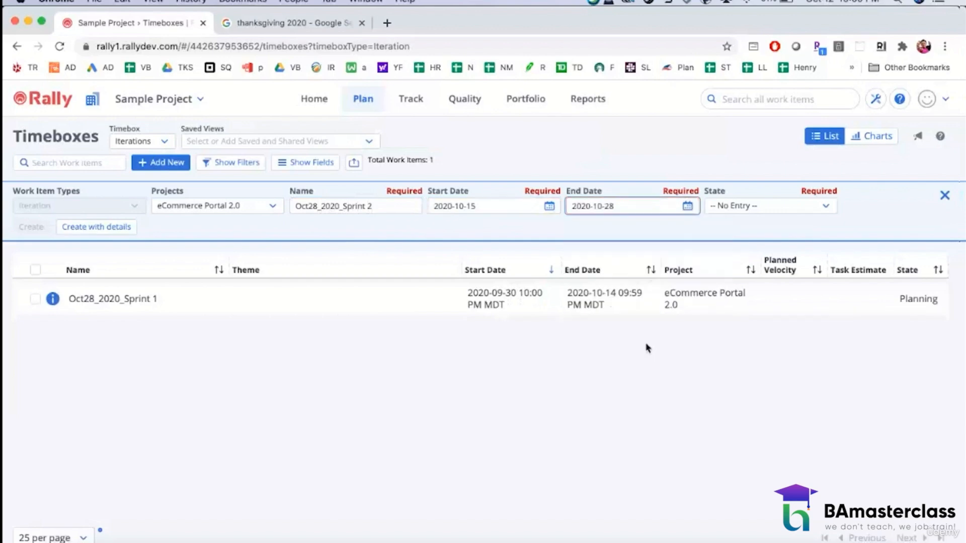
click(772, 209)
click(725, 252)
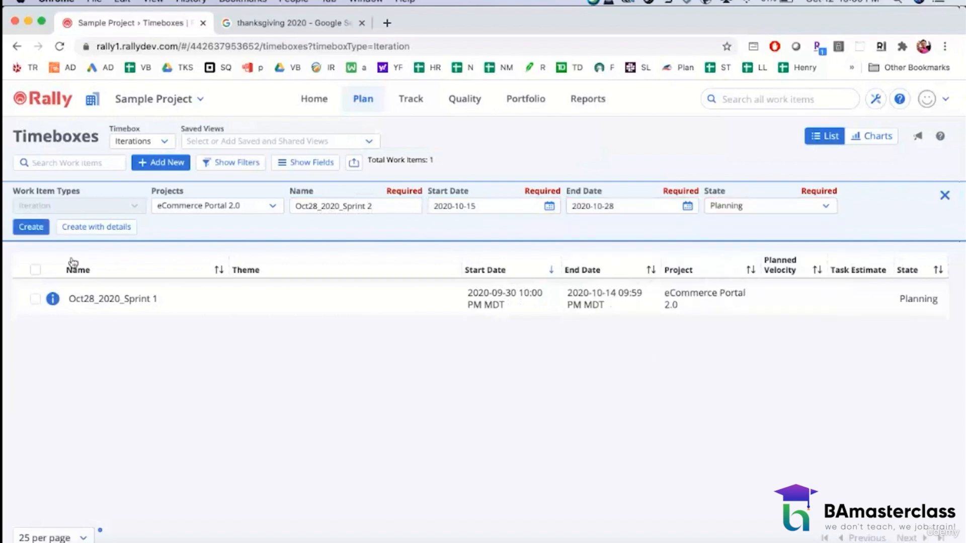
click(32, 228)
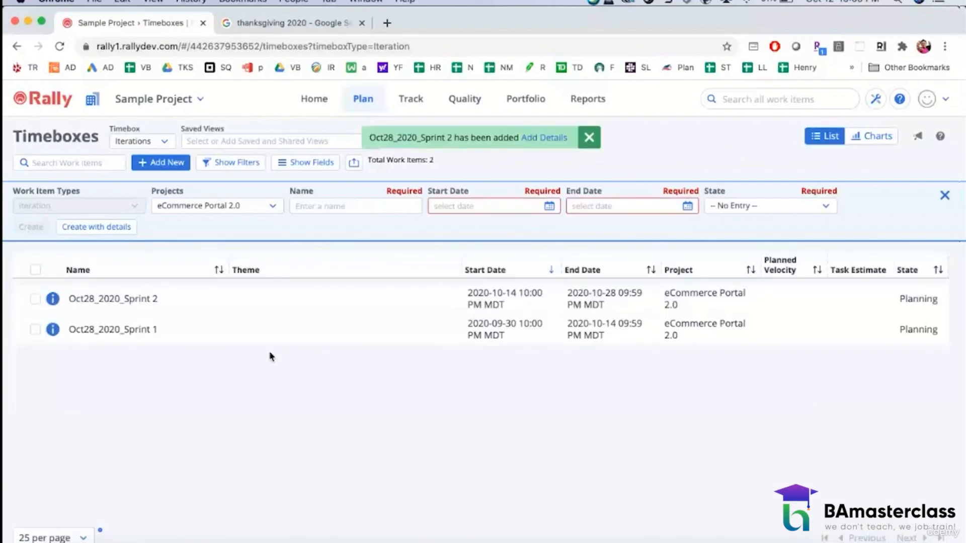
- Name the next iteration Nov25_2020_Sprint 1 and set its start date to 2020-10-29
click(360, 210)
text(Nov25_2020_Sprint 1)
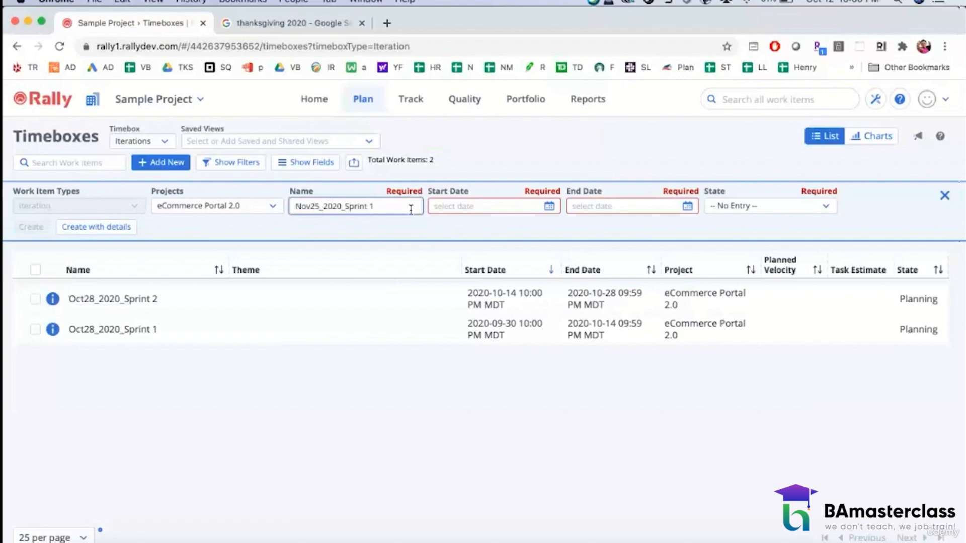
click(552, 207)
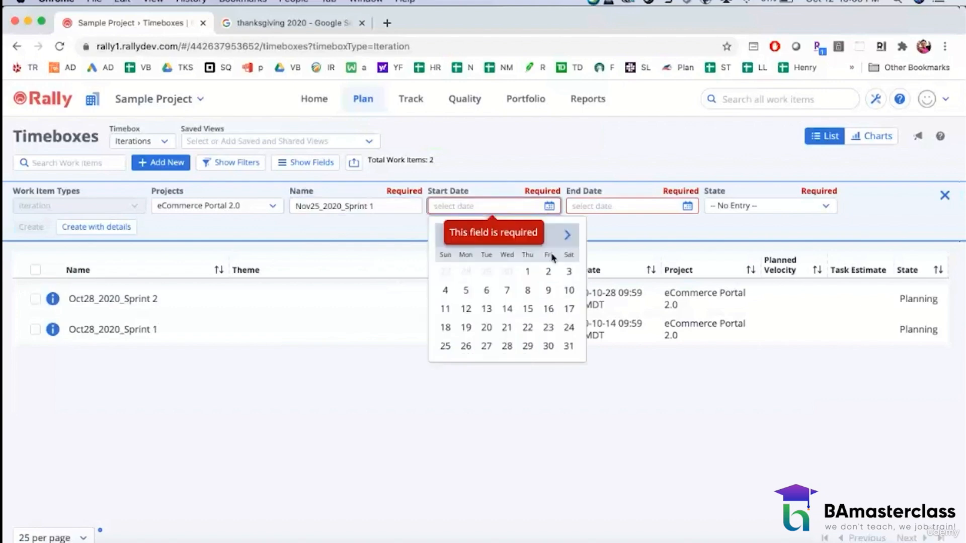
click(527, 346)
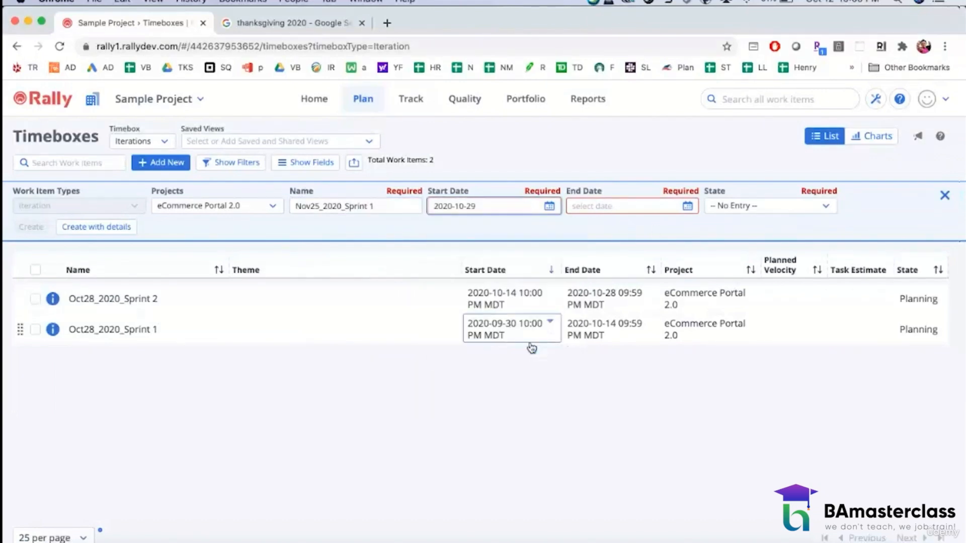
- Set the Nov25_2020_Sprint 1 iteration's end date to 2020-11-11 and its state to Planning, and create it
click(687, 207)
click(705, 235)
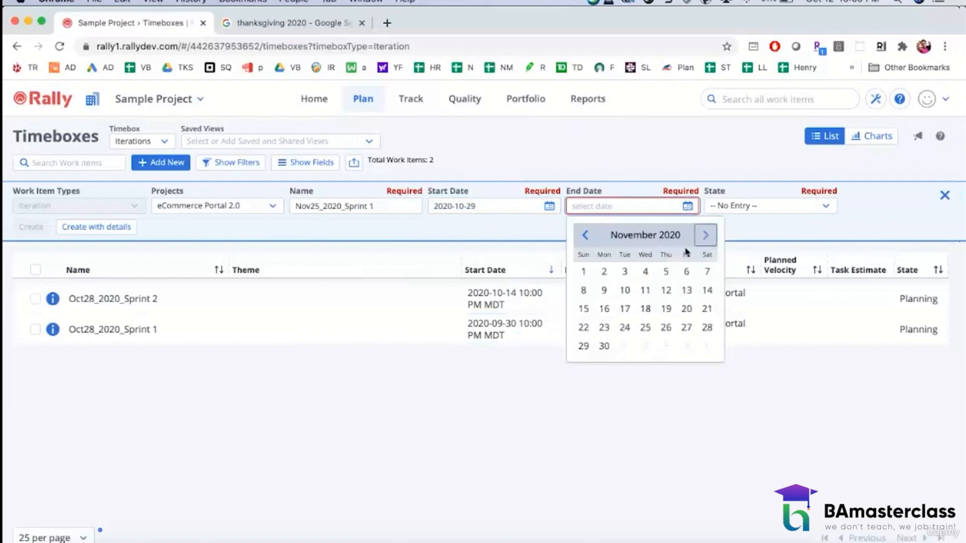
click(645, 290)
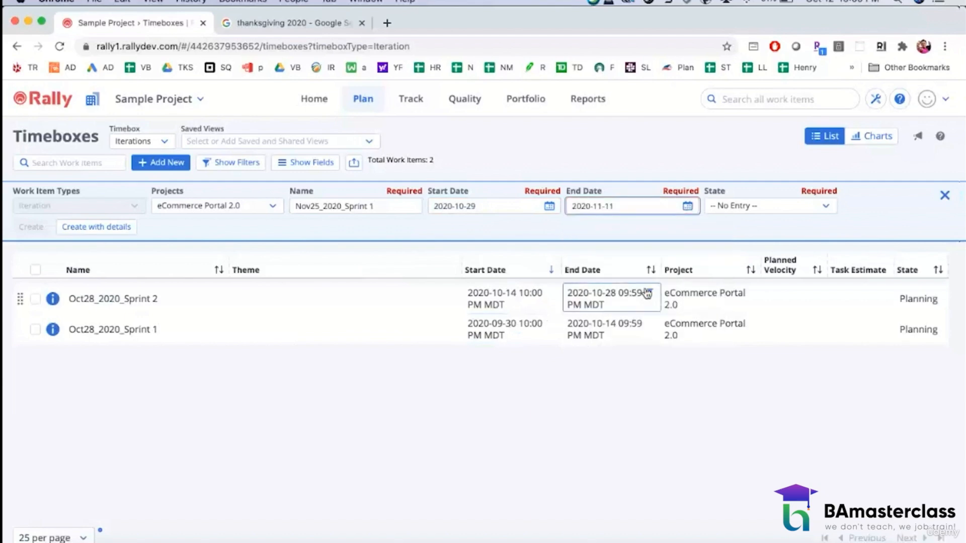
click(763, 212)
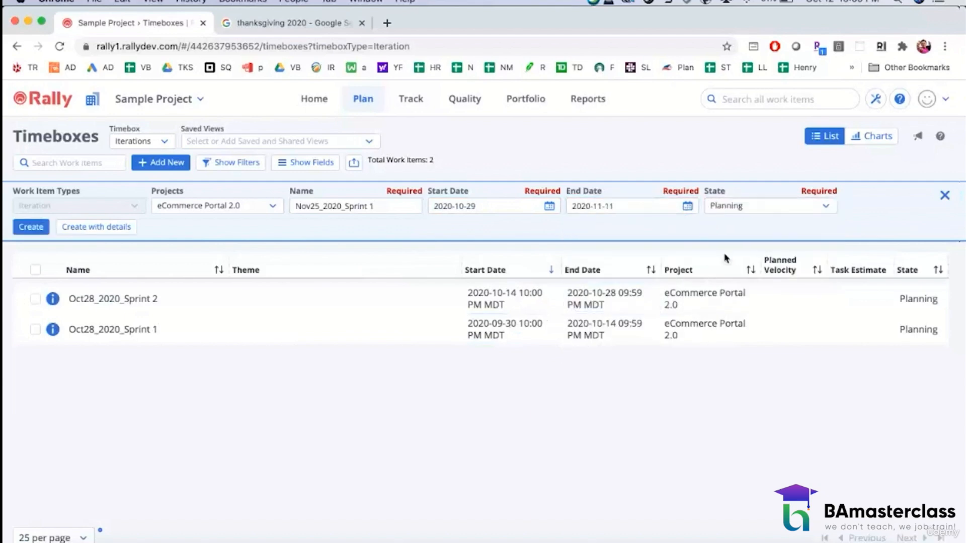
click(736, 254)
click(33, 230)
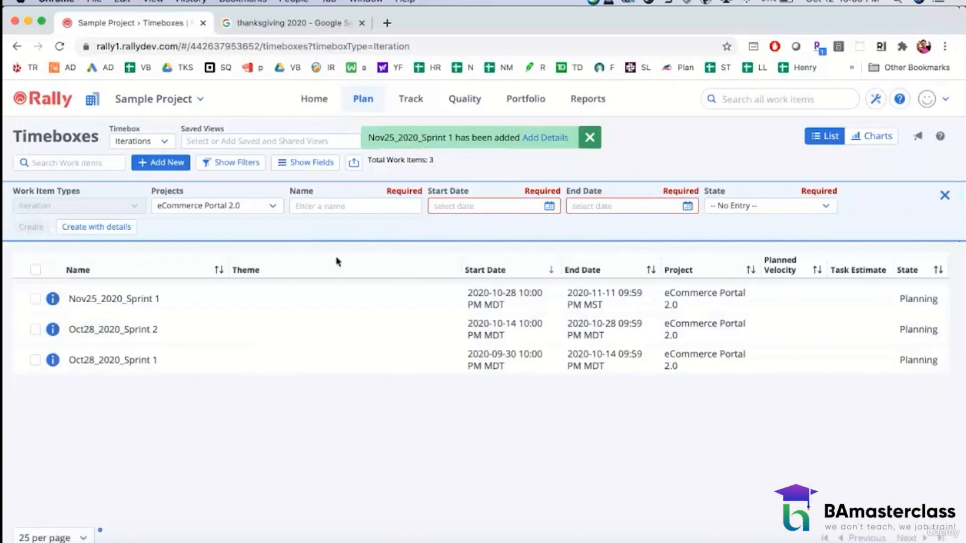
- Name the next iteration Nov25_2020_Sprint 2 and set its start date to 2020-11-12
click(325, 209)
text(N)
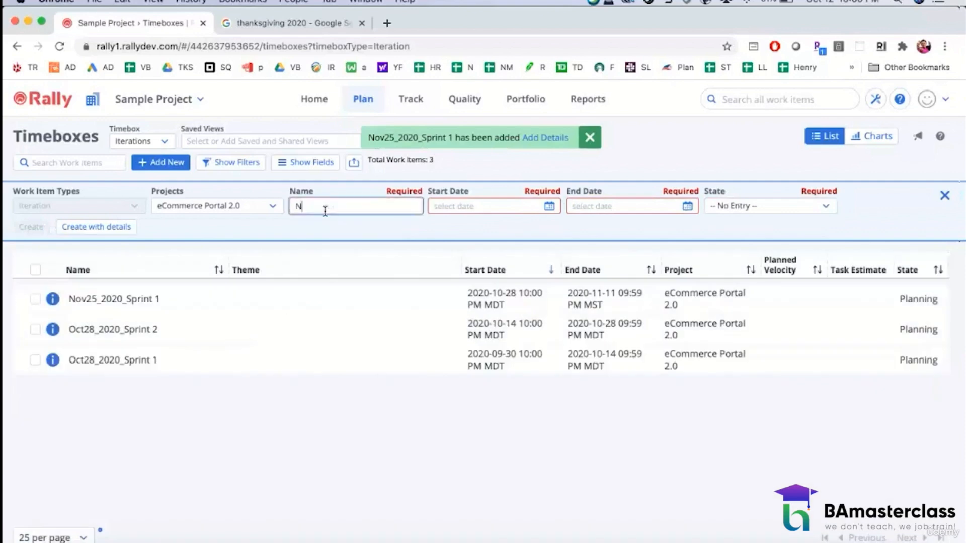
text(ov25_2020_Sprint 2)
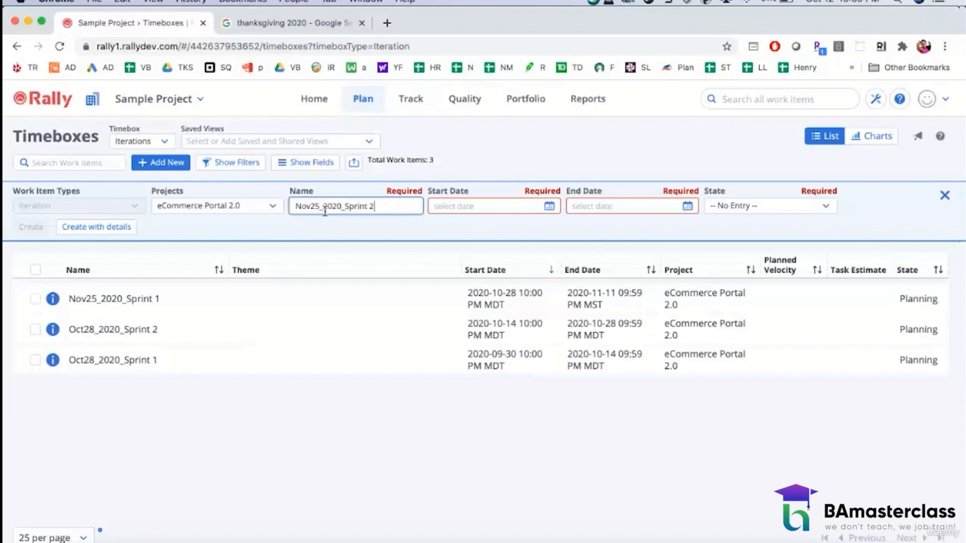
click(549, 206)
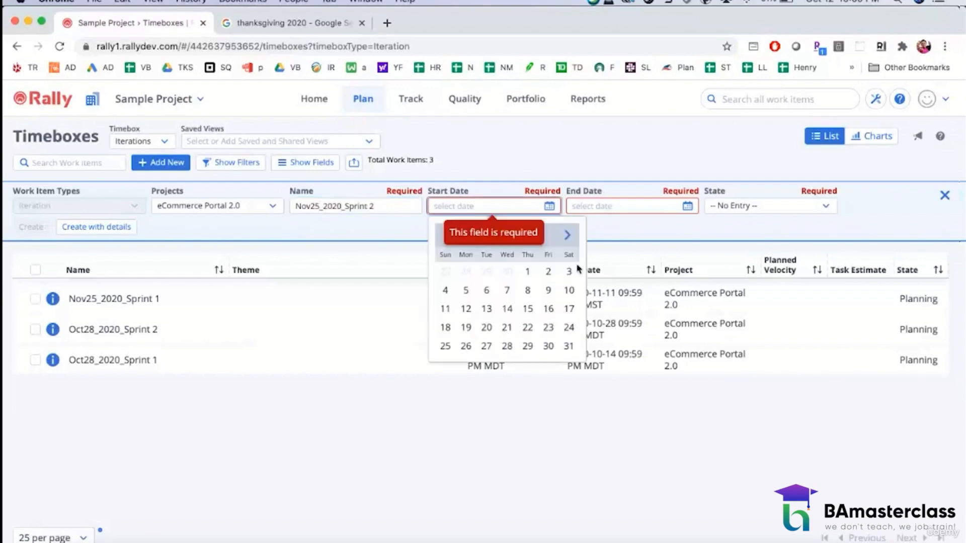
click(567, 236)
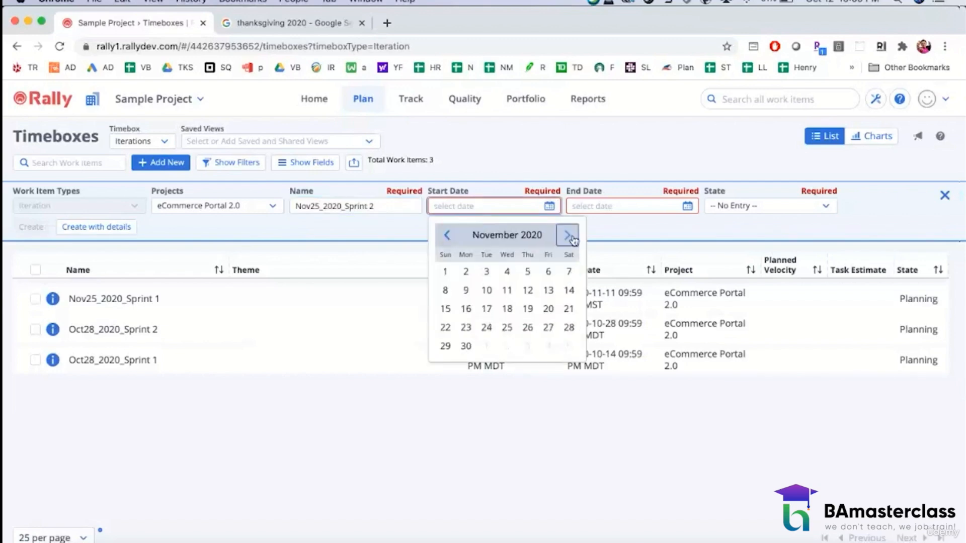
click(524, 294)
- Set the Nov25_2020_Sprint 2 iteration's end date to 2020-11-25 and its state to Planning, and create it
click(687, 207)
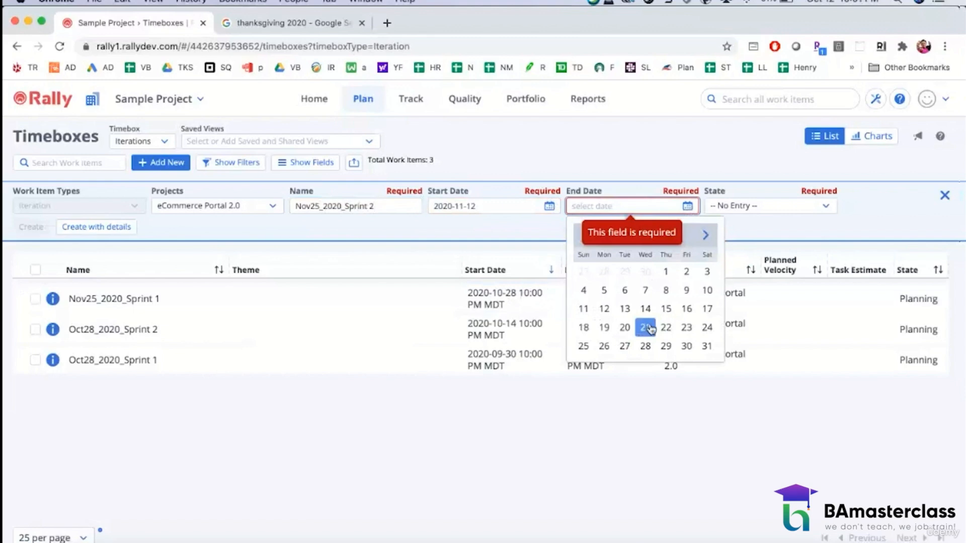
click(705, 236)
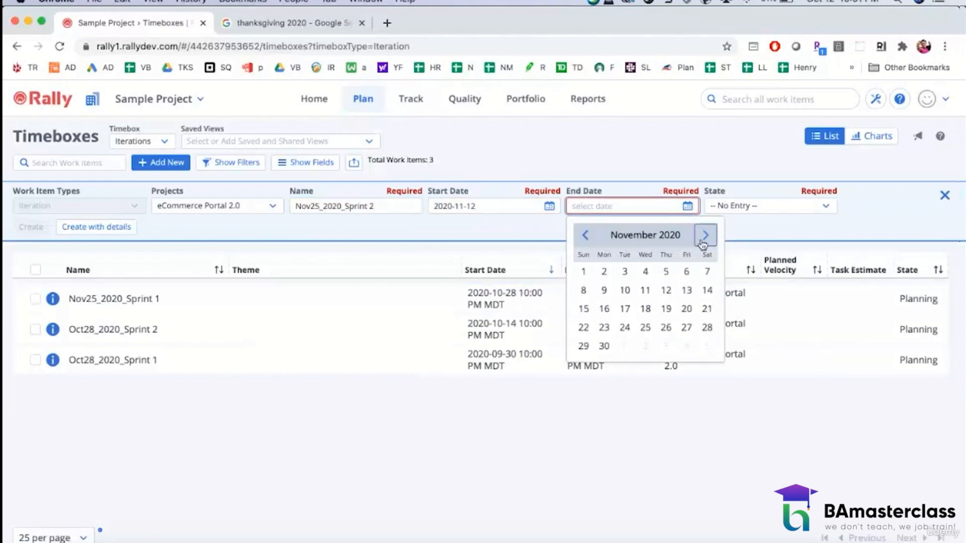
click(645, 327)
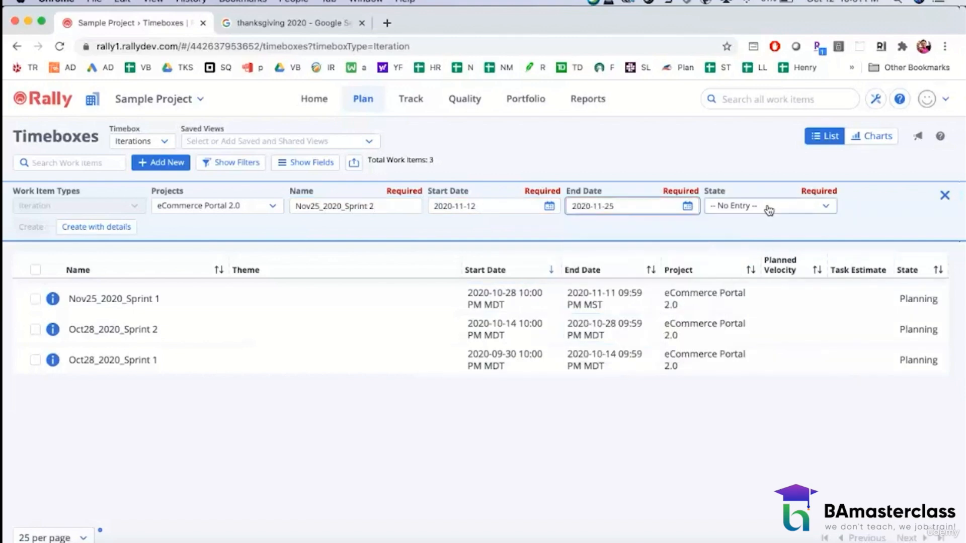
click(766, 206)
click(725, 259)
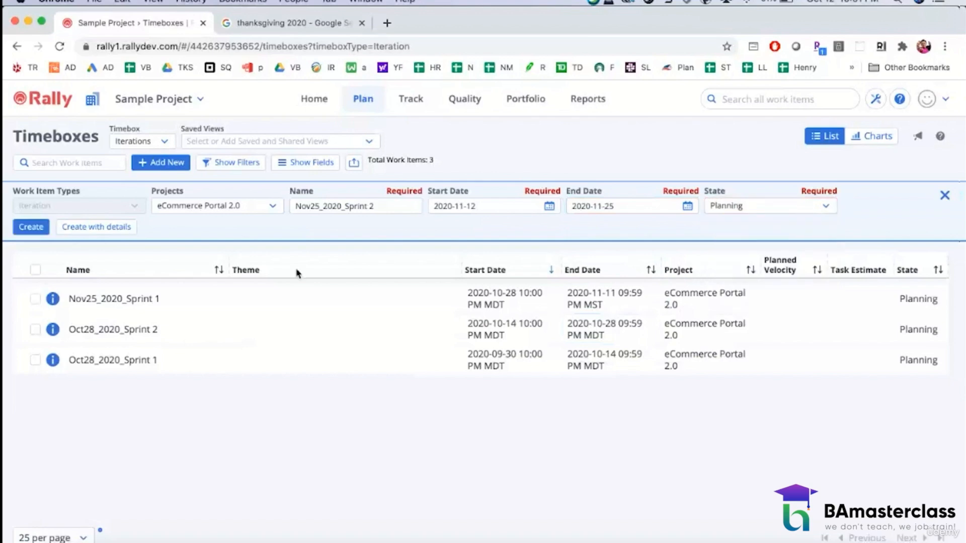
click(34, 227)
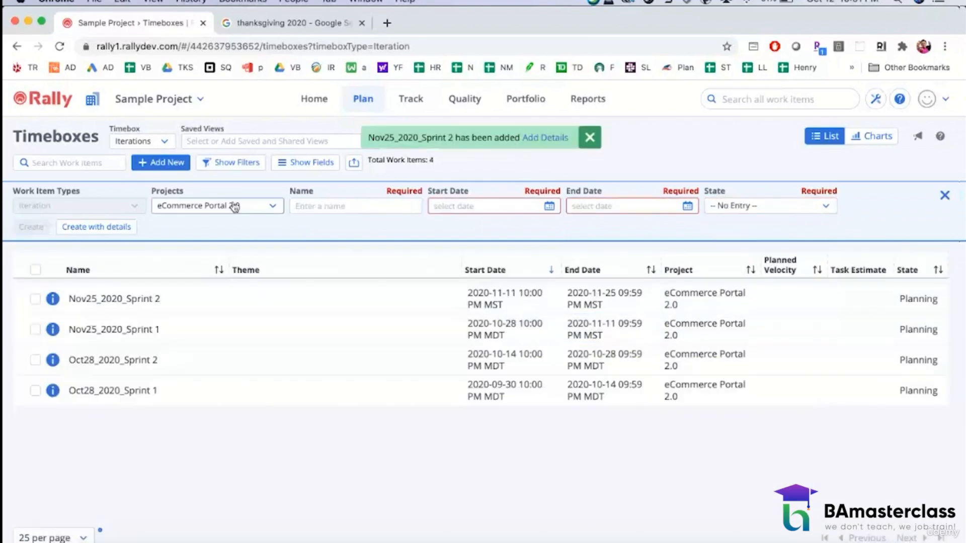
click(322, 206)
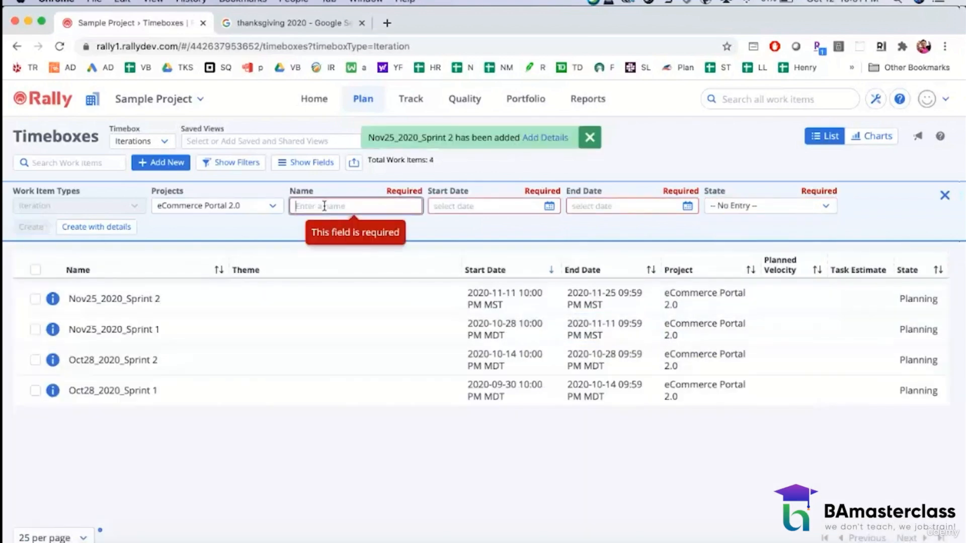
click(551, 206)
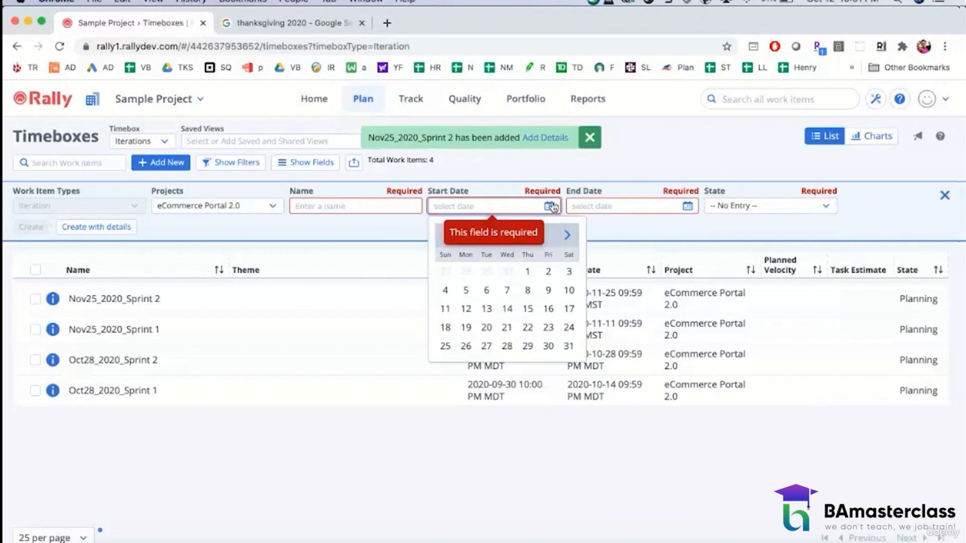
click(567, 234)
click(567, 234)
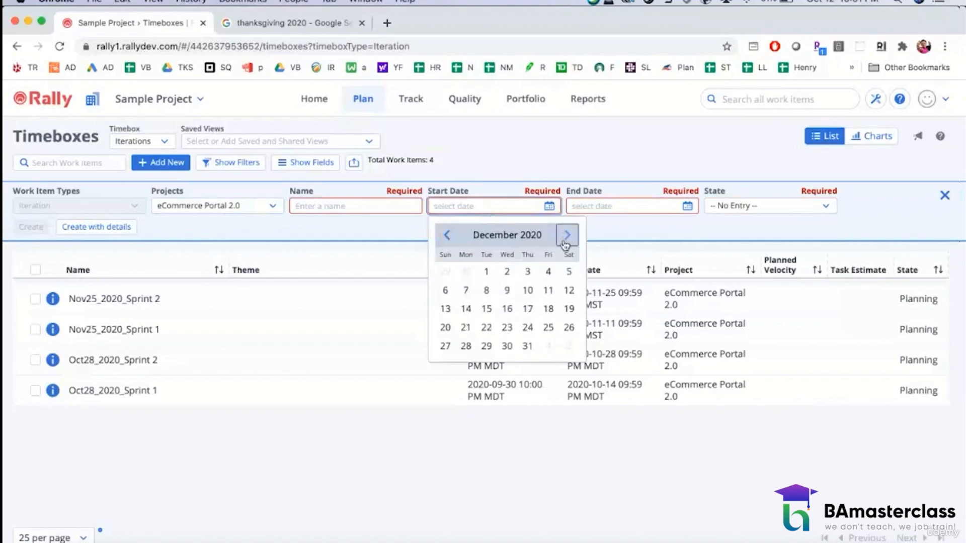
- Name the next iteration Dec23_2020_Sprint 1 and set its start date to 2020-11-26
click(355, 203)
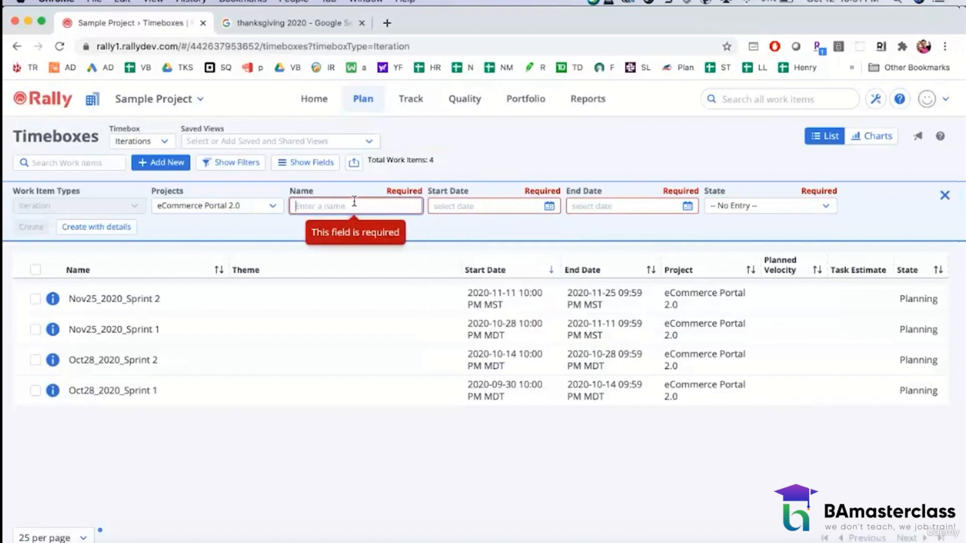
text(Dec23)
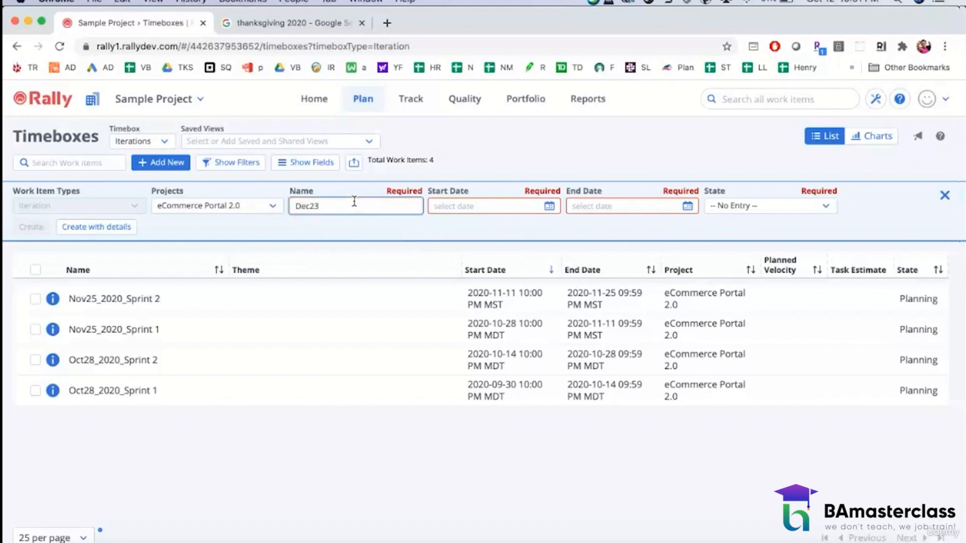
text(_2020_Sprint 1)
click(549, 206)
click(568, 235)
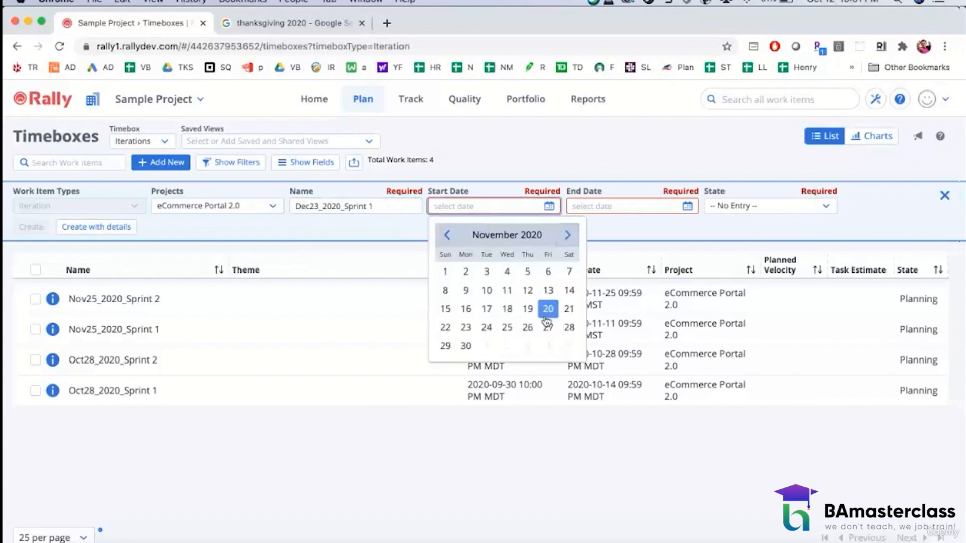
click(527, 328)
- Set the Dec23_2020_Sprint 1 iteration's end date to 2020-12-09 and its state to Planning, and create it
click(651, 209)
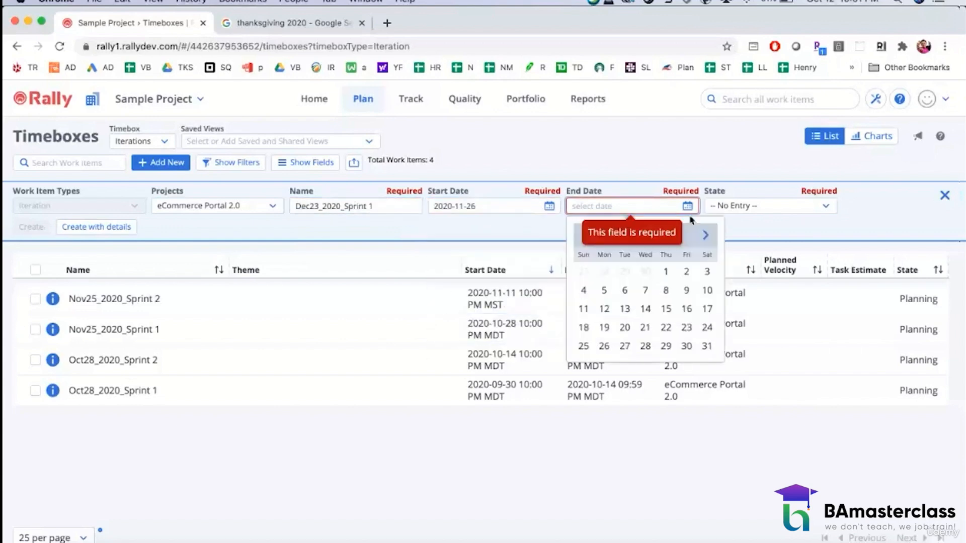
click(707, 237)
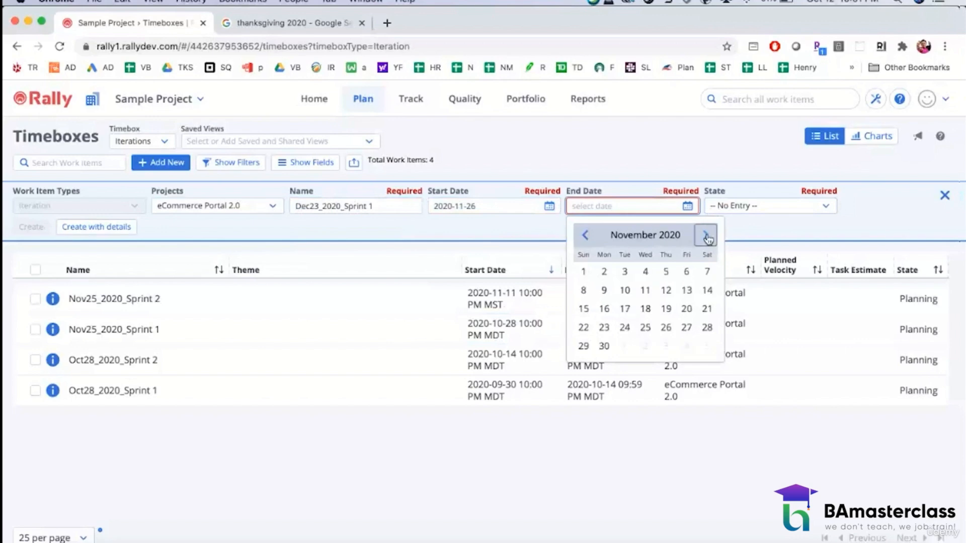
click(707, 237)
click(645, 291)
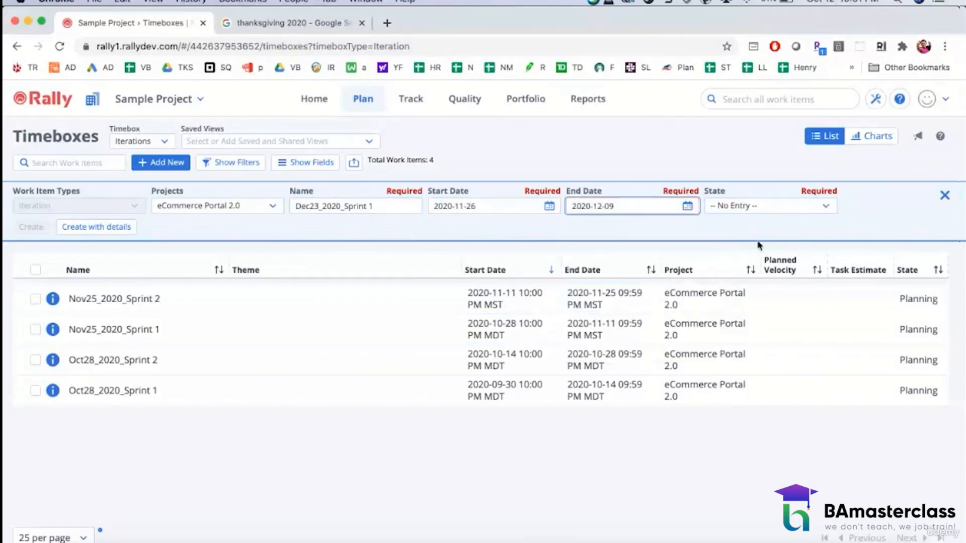
click(757, 205)
click(734, 255)
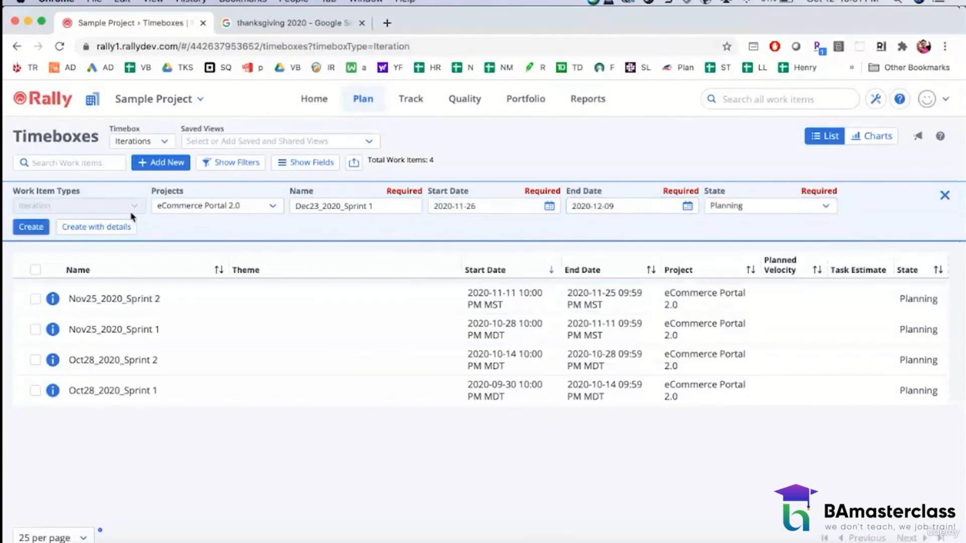
click(31, 227)
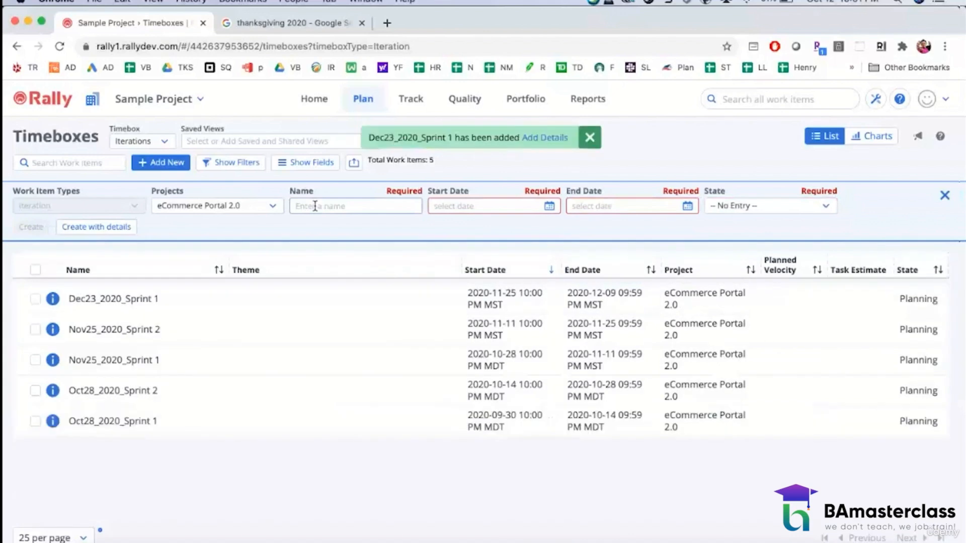
- Name the next iteration Dec23_2020_Sprint 2 and set its start date to 2020-12-10
click(315, 206)
text(Dec23)
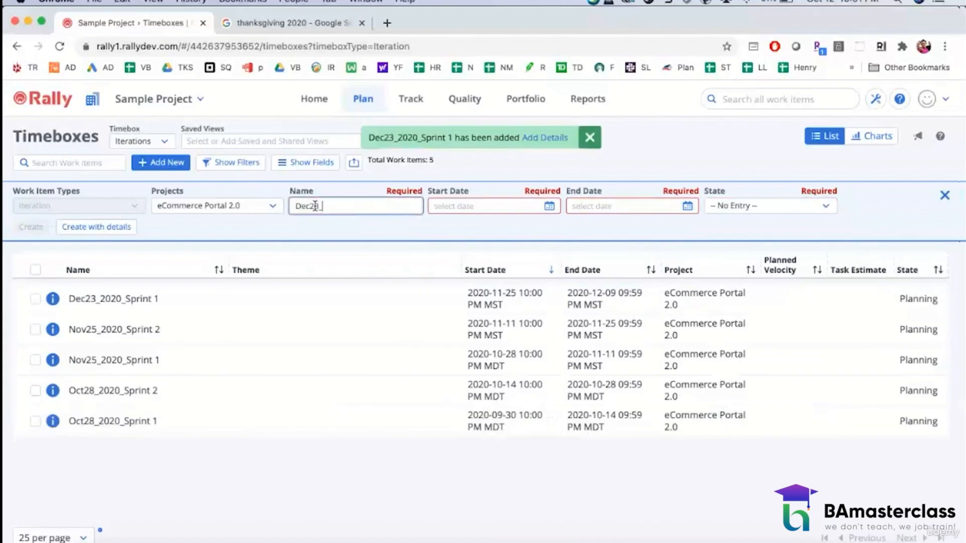
text(_2020_Sprint 2)
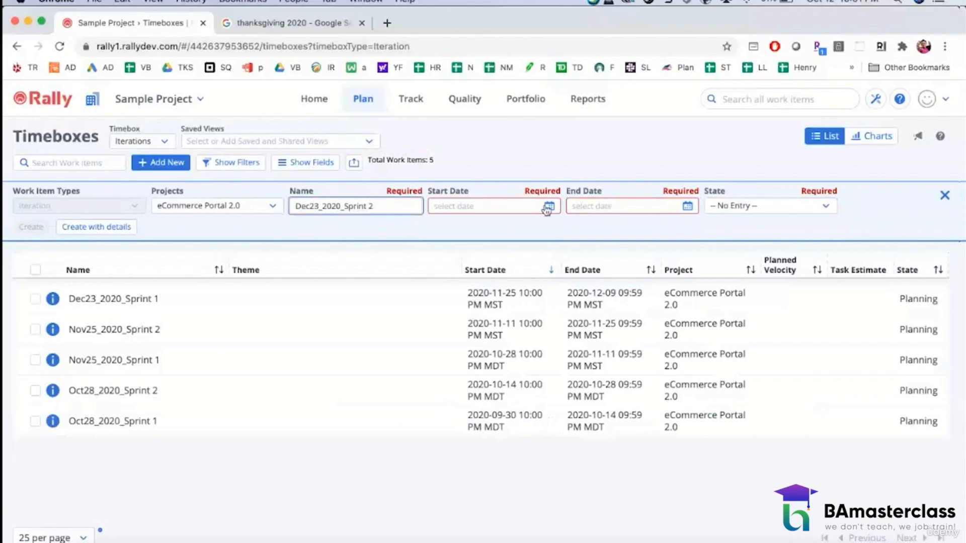
click(548, 207)
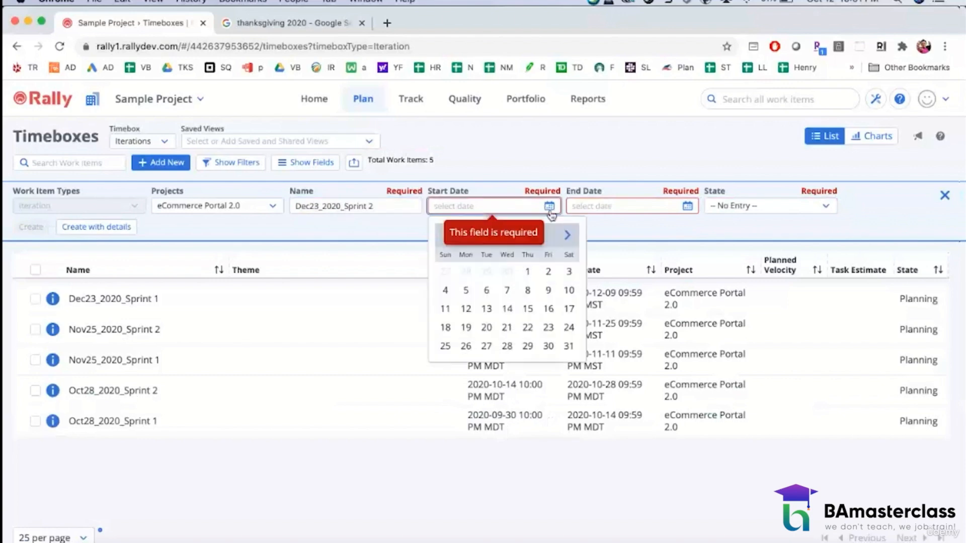
click(566, 237)
click(566, 238)
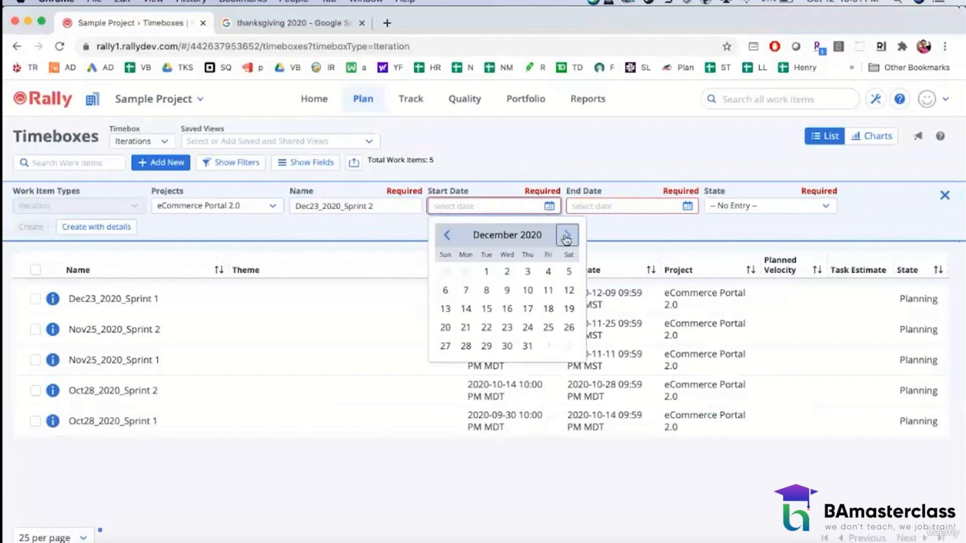
click(528, 290)
- Set the Dec23_2020_Sprint 2 iteration's end date to 2020-12-23 and its state to Planning, and create it
click(689, 206)
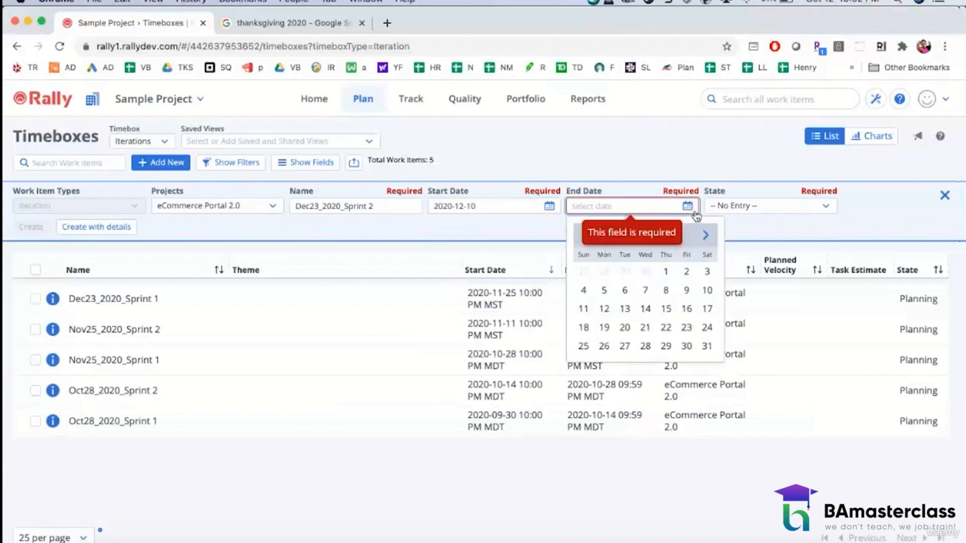
click(706, 235)
click(706, 235)
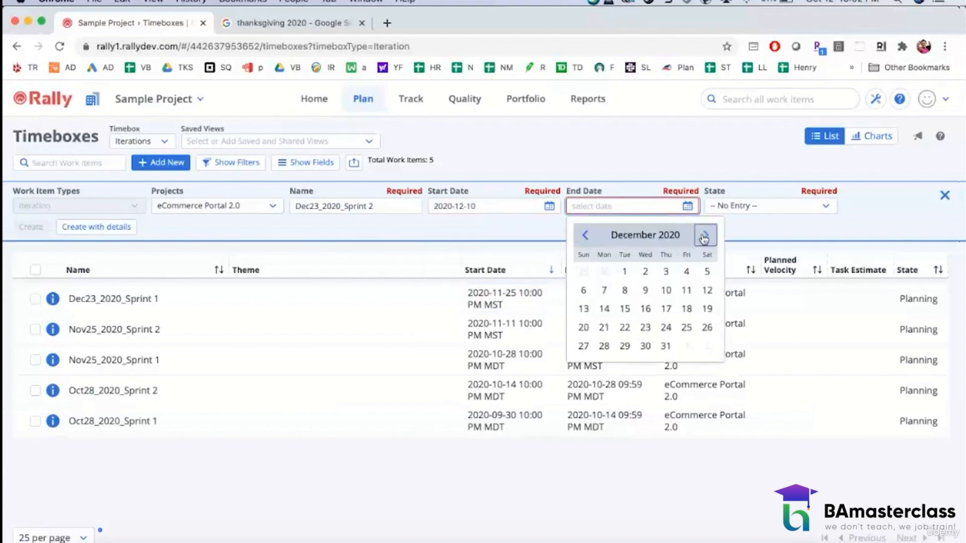
click(647, 329)
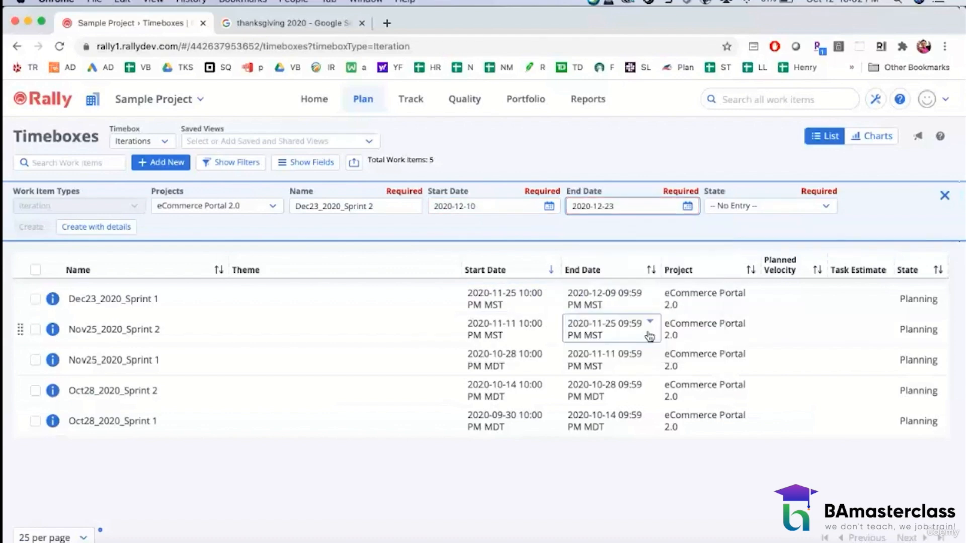
click(790, 205)
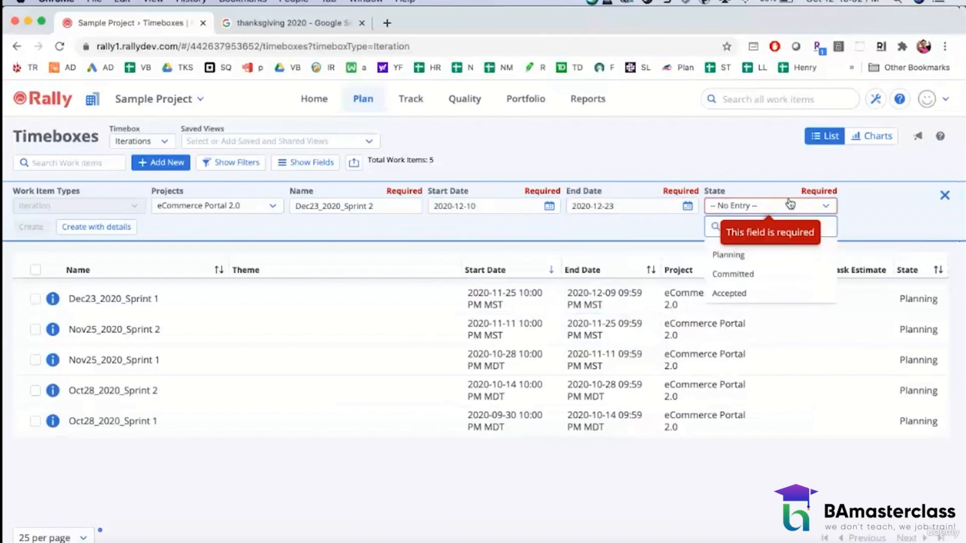
click(725, 252)
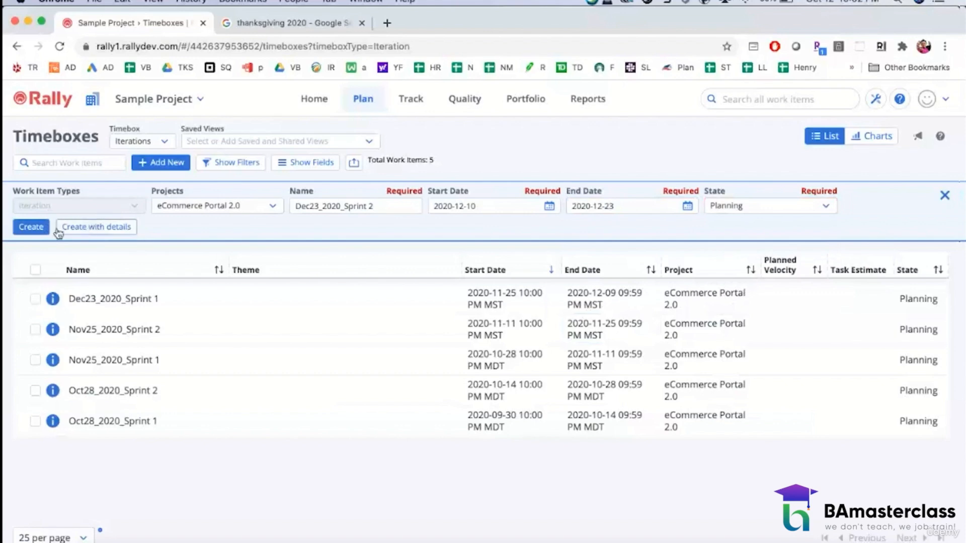
click(38, 228)
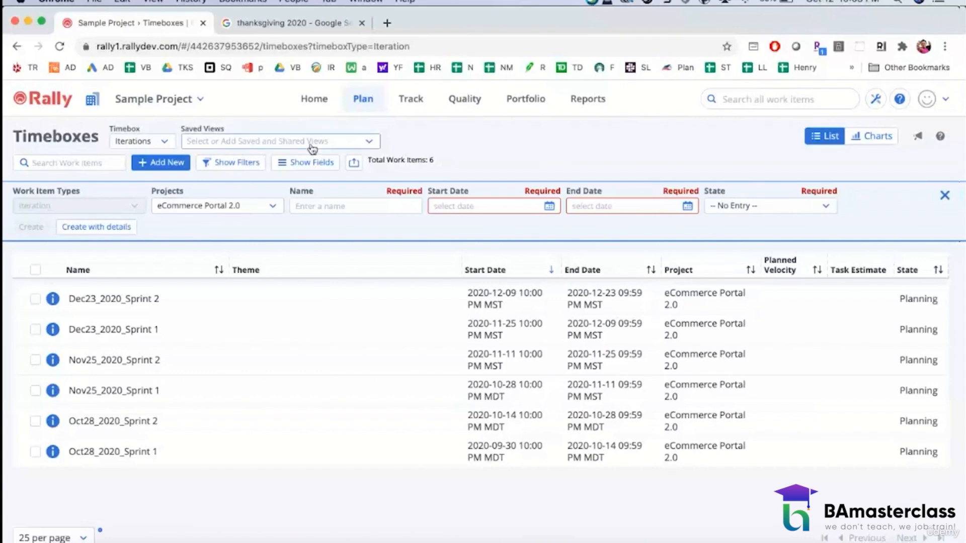
- Open the project's backlog and start adding a work item of type User Story
click(369, 102)
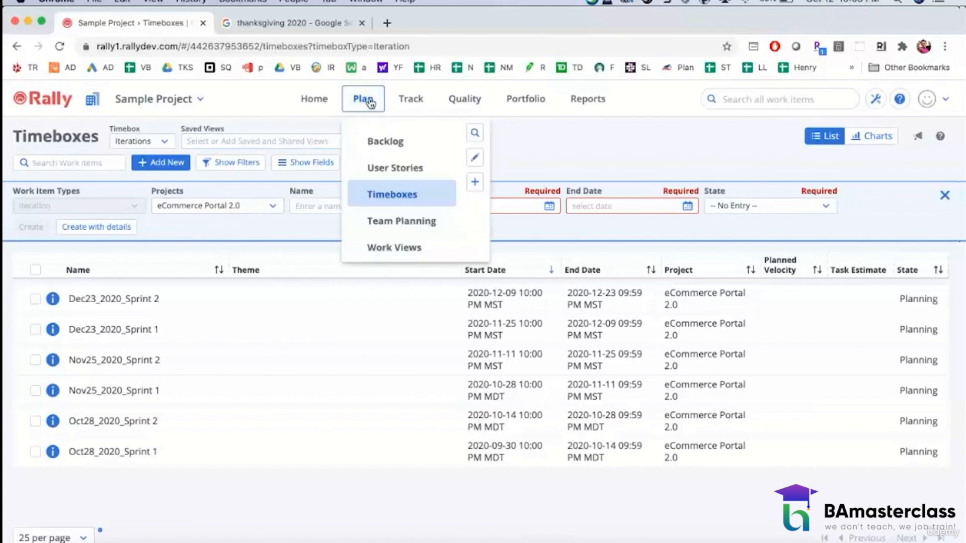
click(381, 143)
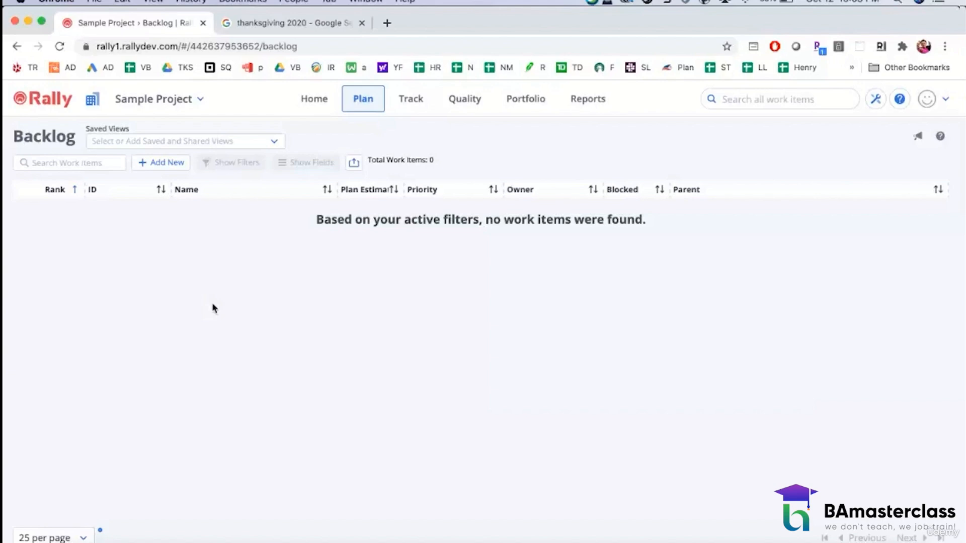
click(160, 165)
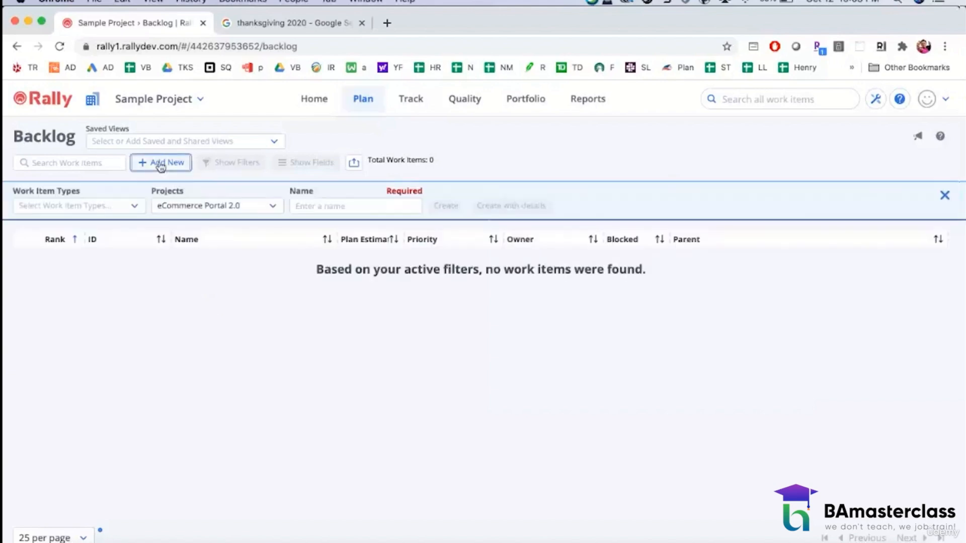
click(142, 207)
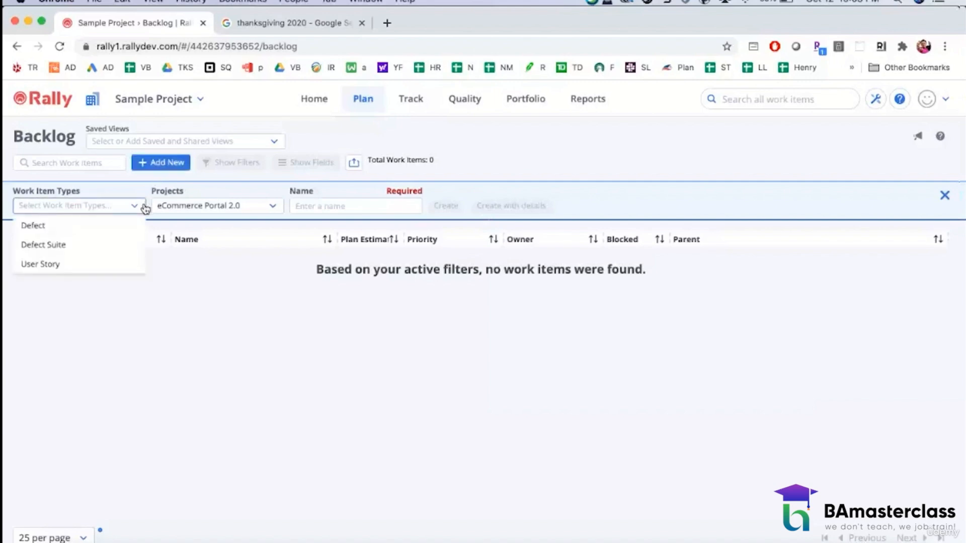
click(104, 262)
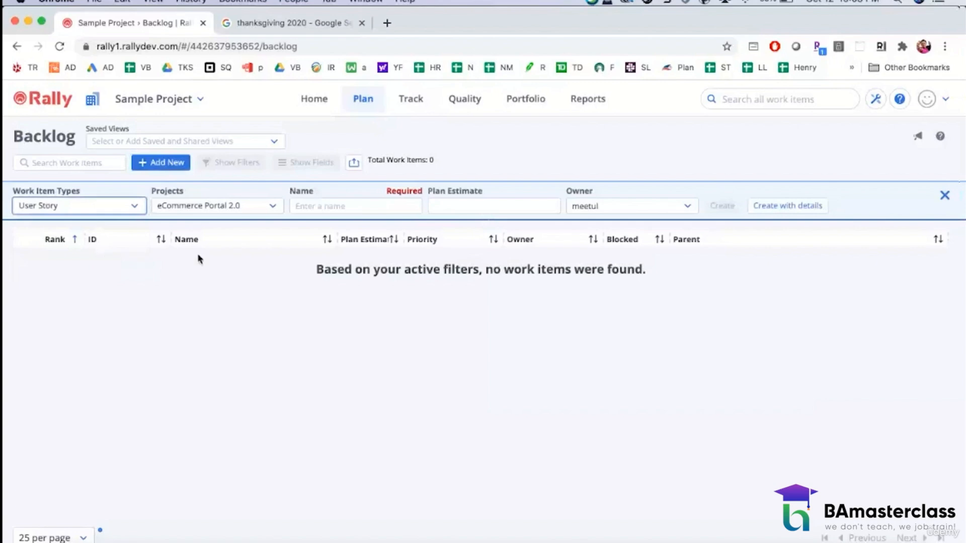
- Name the user story "ability for online user to register" and create it in the backlog
click(299, 204)
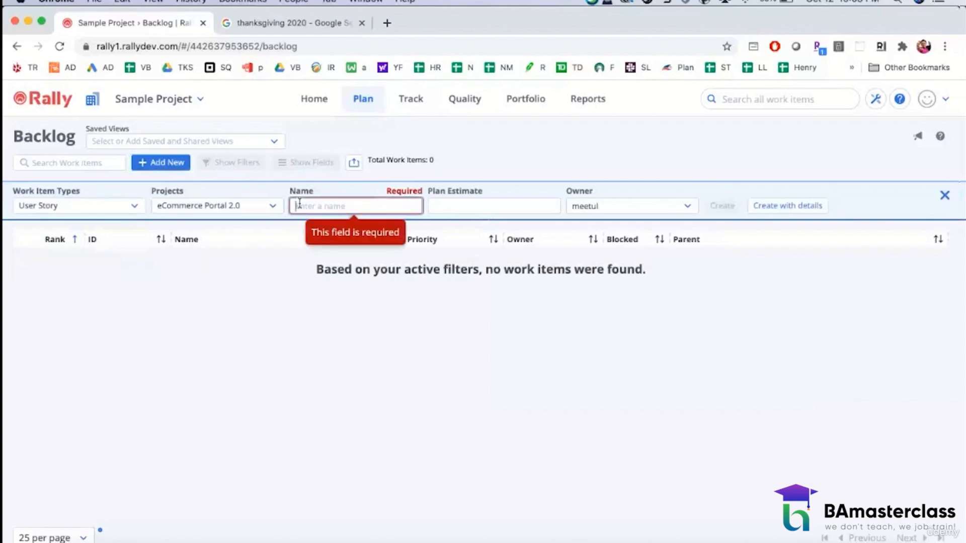
text(aoility to)
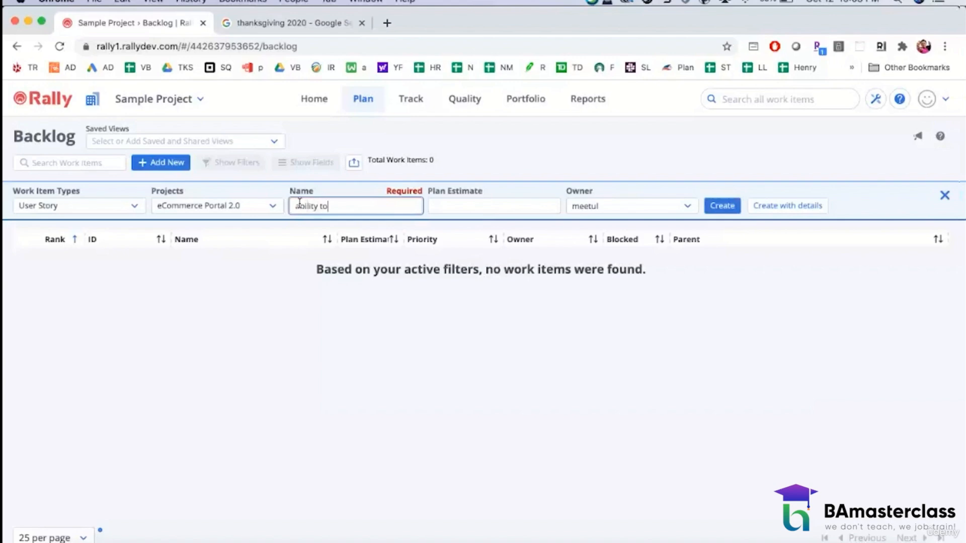
text( register)
text(for online use)
text(r)
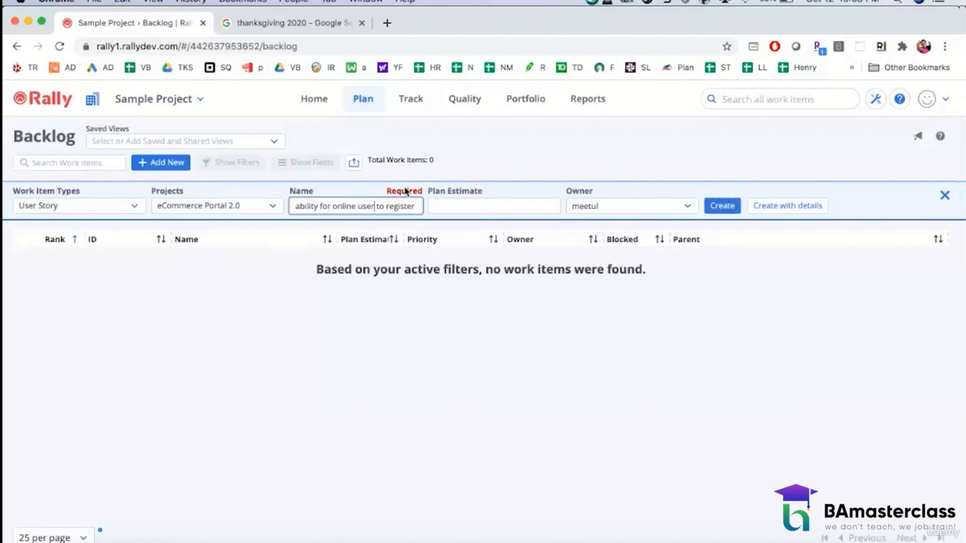
key(BackSpace)
click(725, 205)
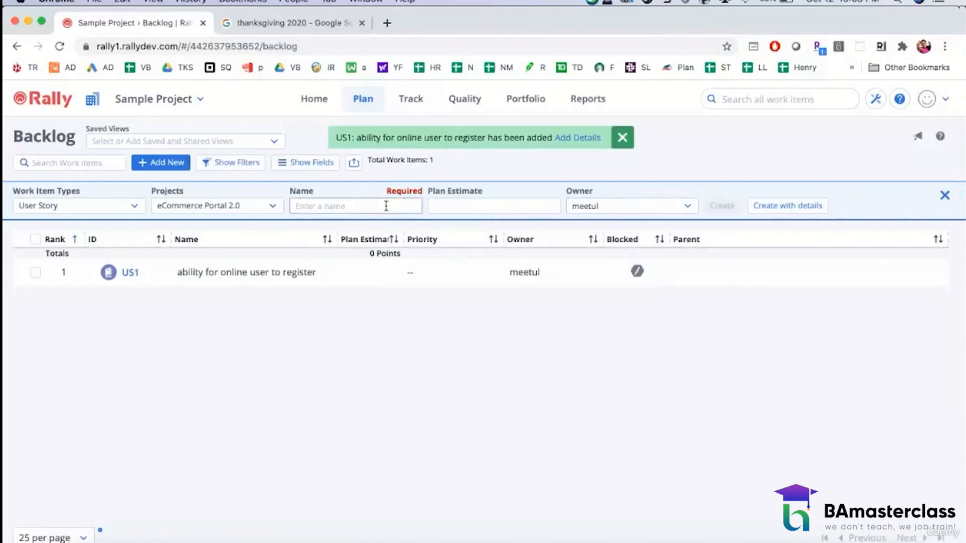
- Create a second user story named "ability for registered user to login" in the backlog
click(386, 206)
text(ability to)
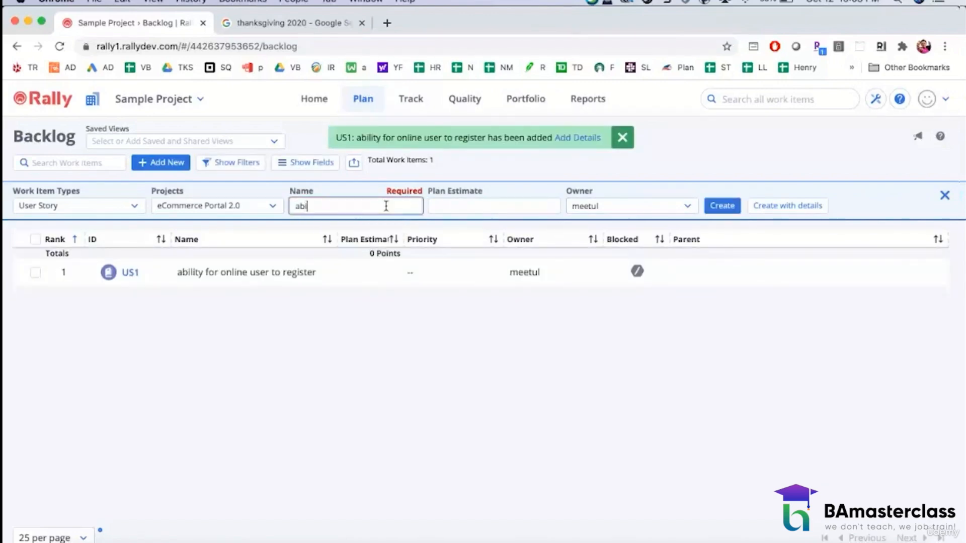
key(BackSpace)
key(BackSpace)
text(for re)
key(BackSpace)
key(BackSpace)
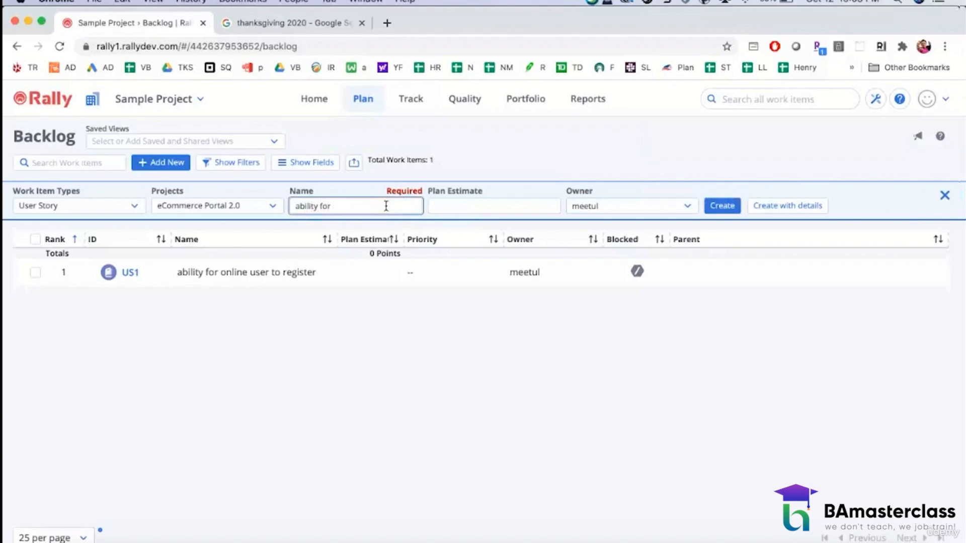
text(user to login)
click(334, 206)
text(registered)
click(722, 211)
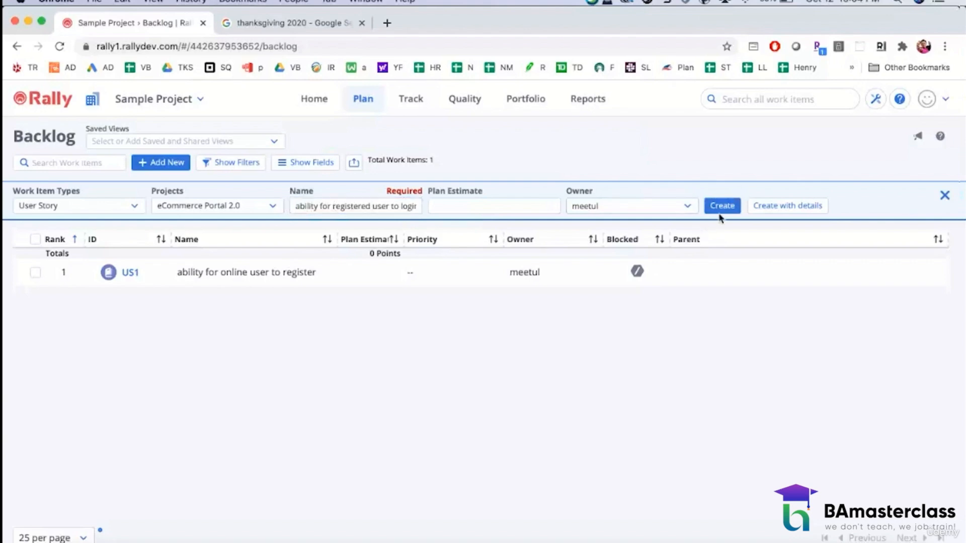
- Create another user story named "ability for user to search product" in the backlog
click(334, 206)
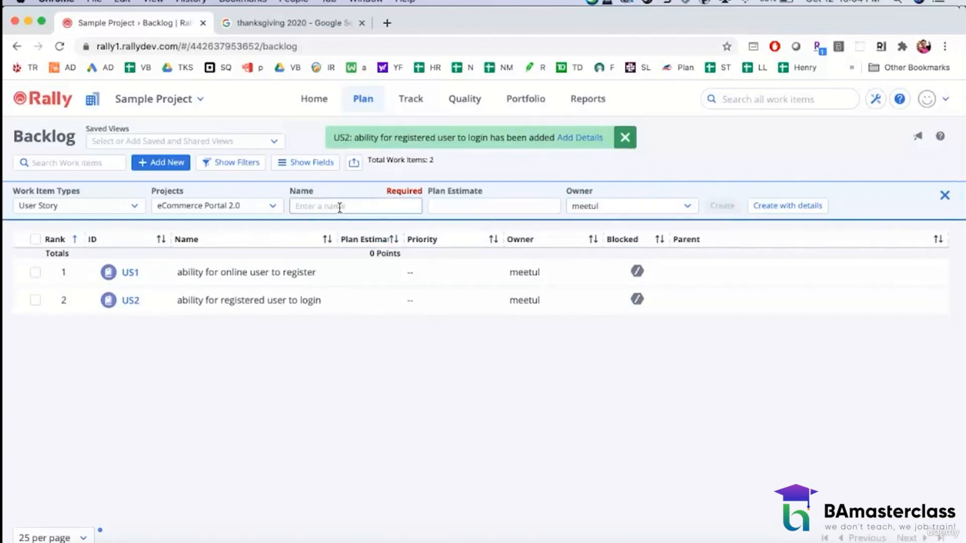
text(abilit)
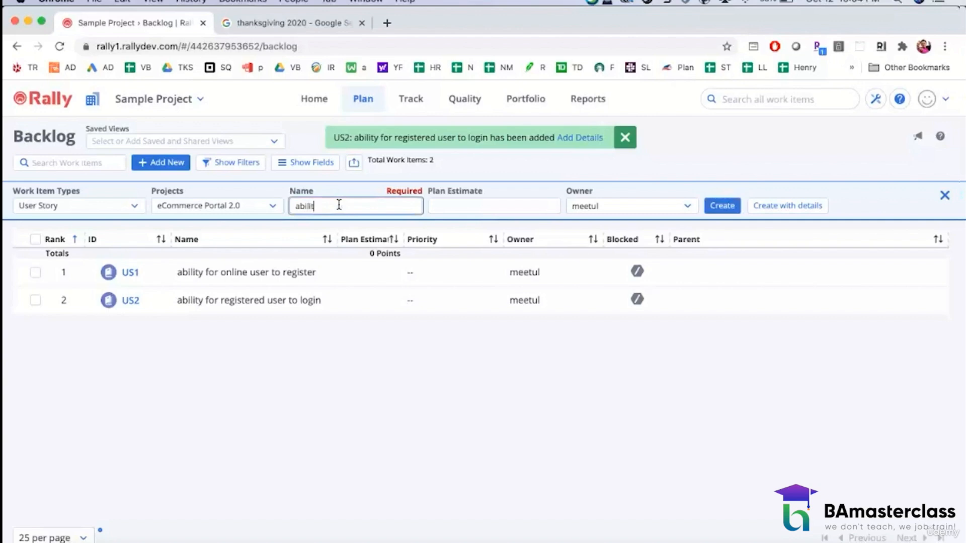
text(y for user to s)
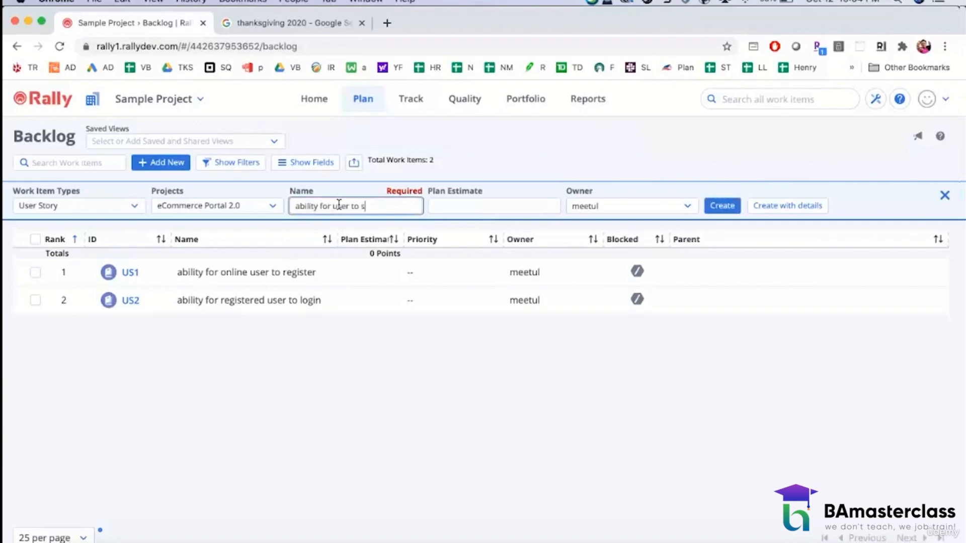
text(earch product)
key(Return)
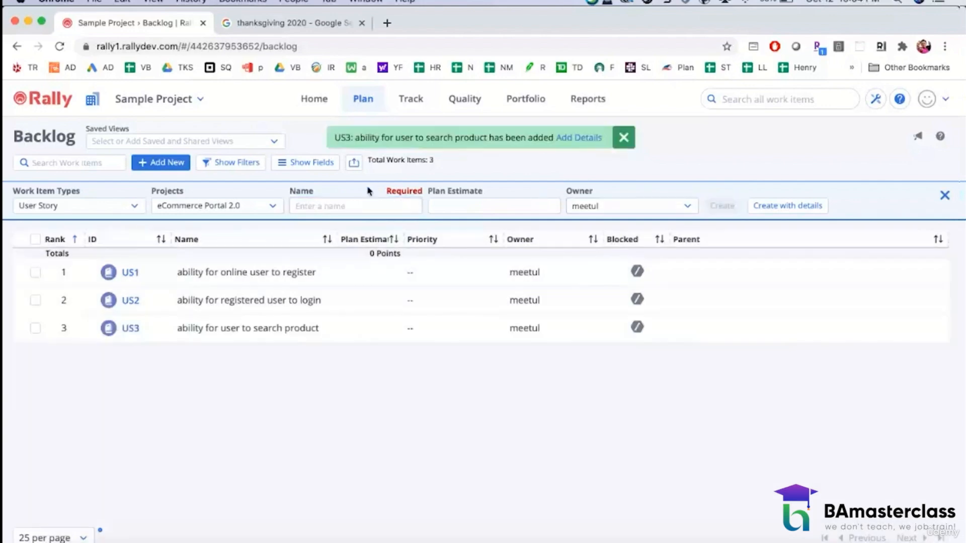
- Create a user story named "ability for user to view product details", correcting the misspelled word before adding it
click(356, 205)
text(ability )
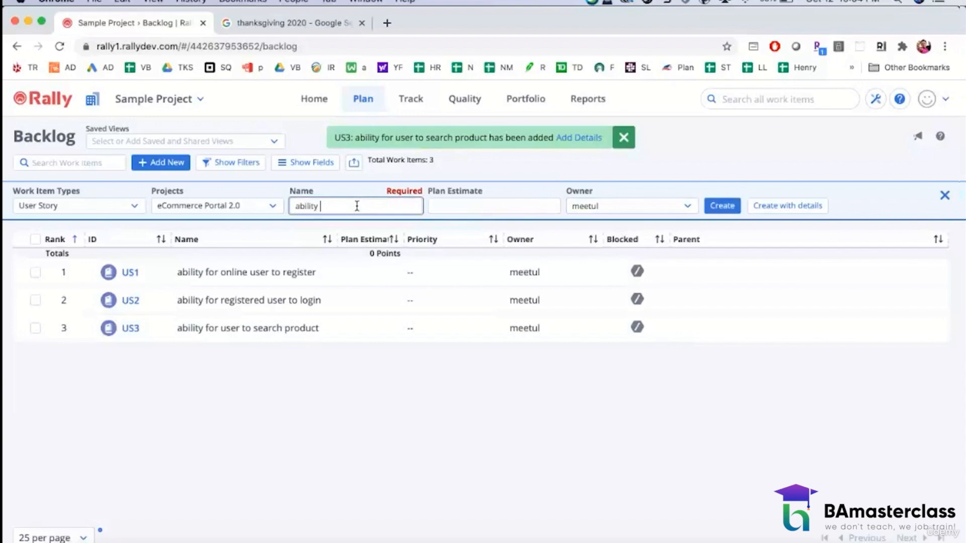
text(for user to view prodcu)
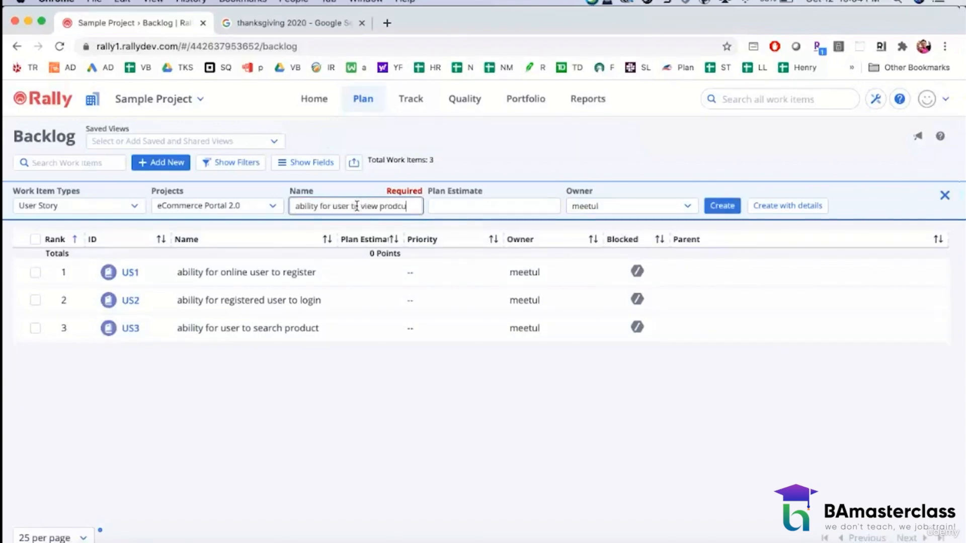
text(t details)
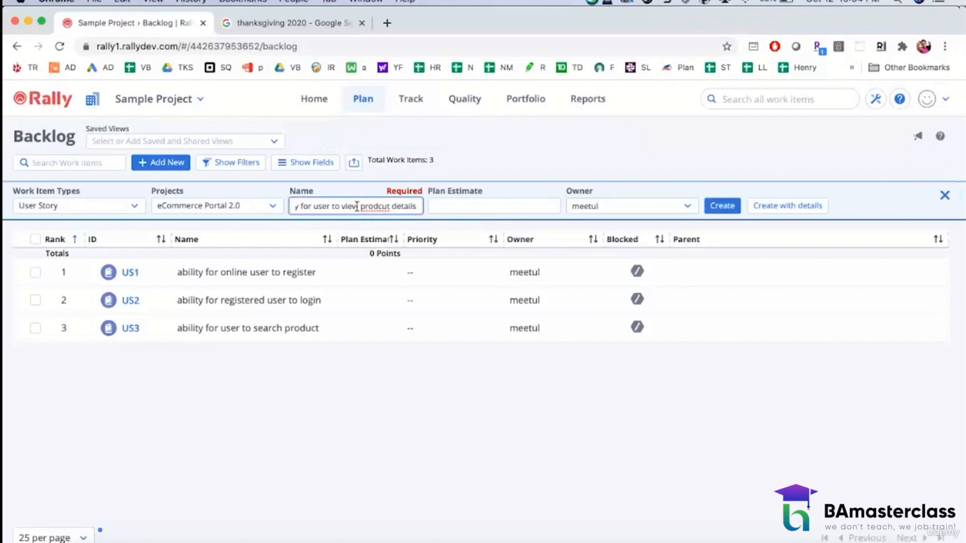
right_click(373, 206)
click(388, 213)
click(716, 202)
- Create a user story named "ability for user to add a product to favorites" in the backlog
click(326, 207)
text(ab)
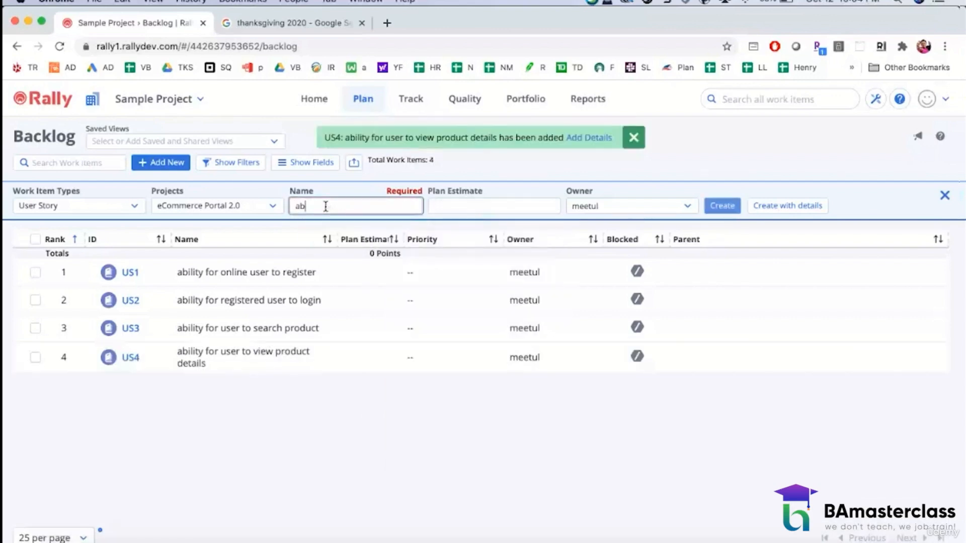
text(ility for user)
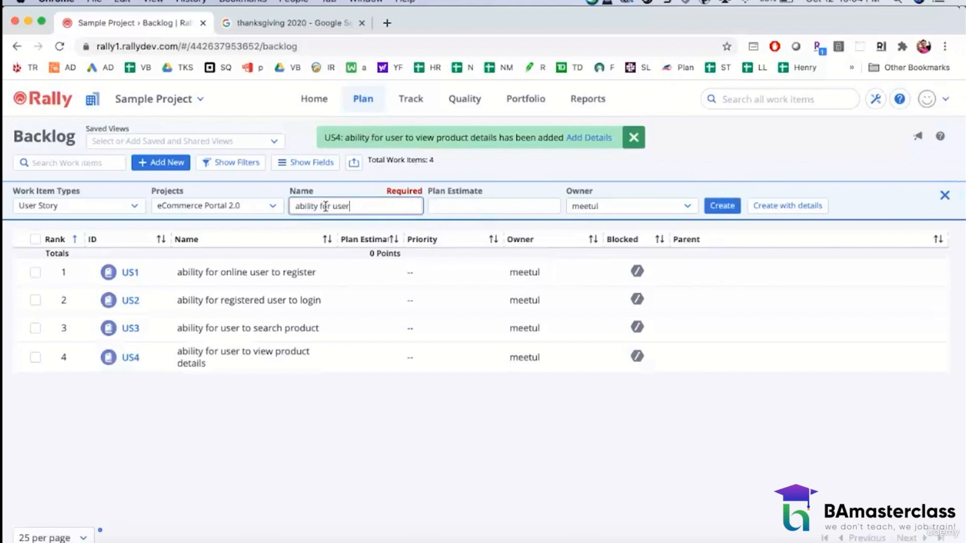
text( to )
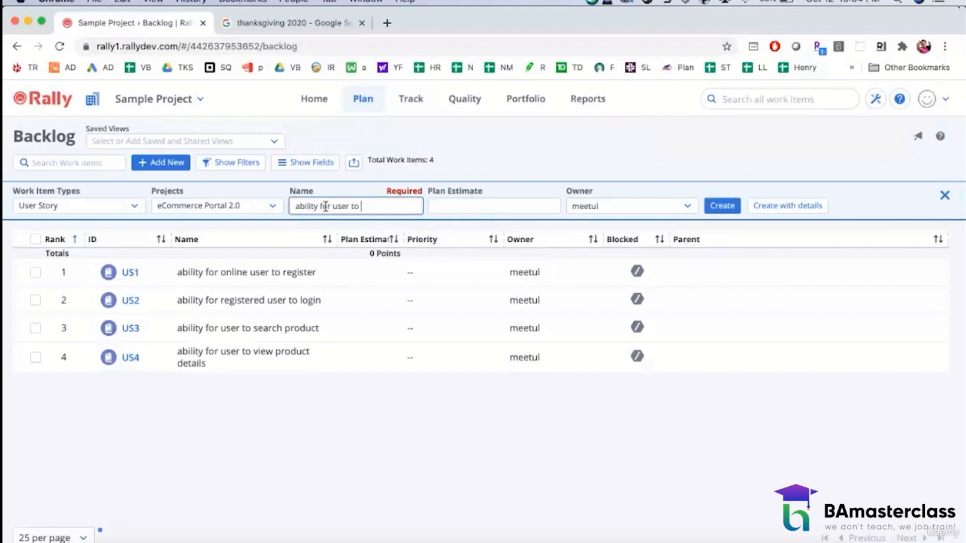
text(add a product to)
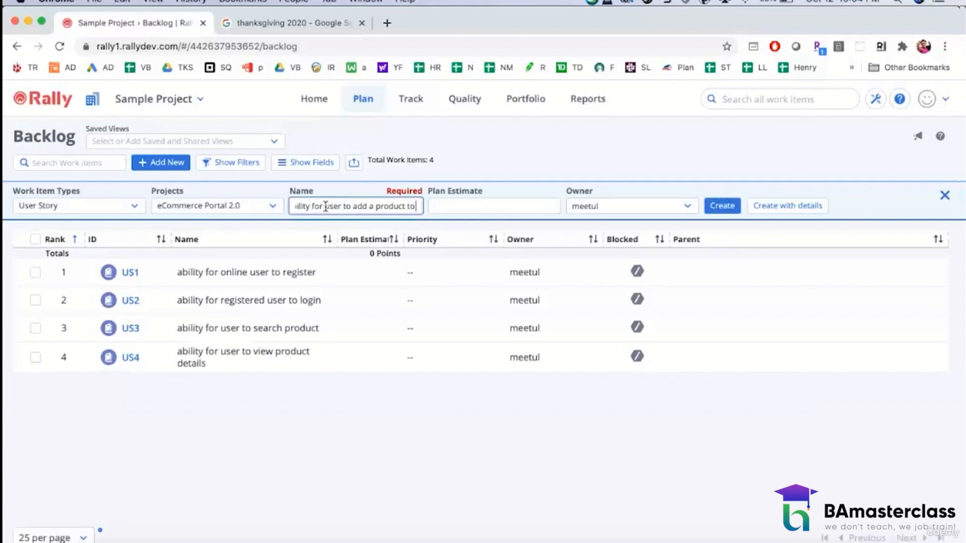
text( favorites)
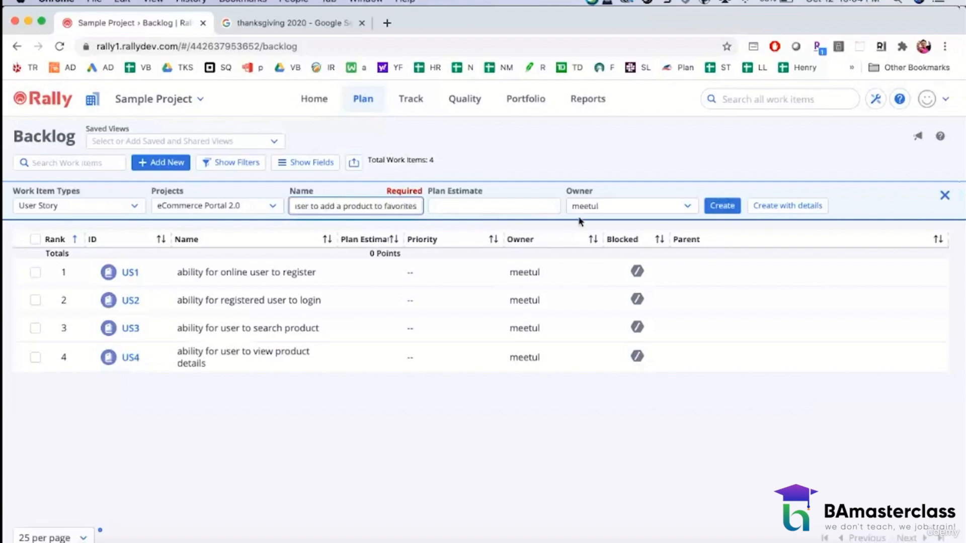
click(722, 206)
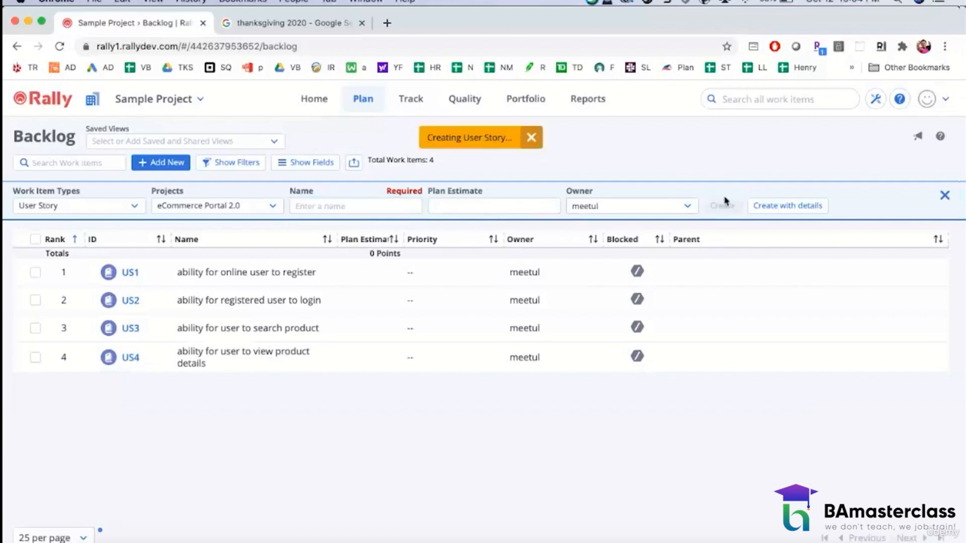
- Create a user story named "ability for user to review a product from favorites" in the backlog
text(ability )
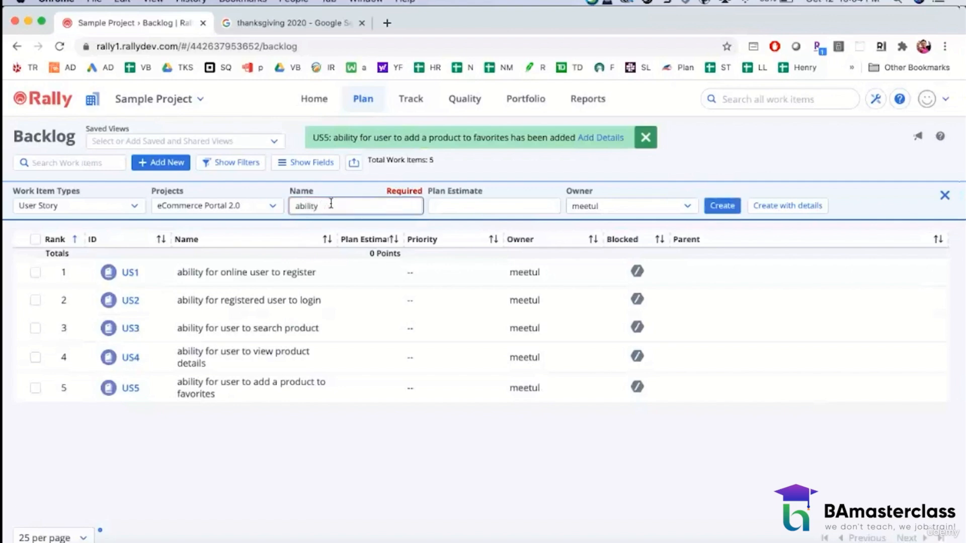
text(for user to re)
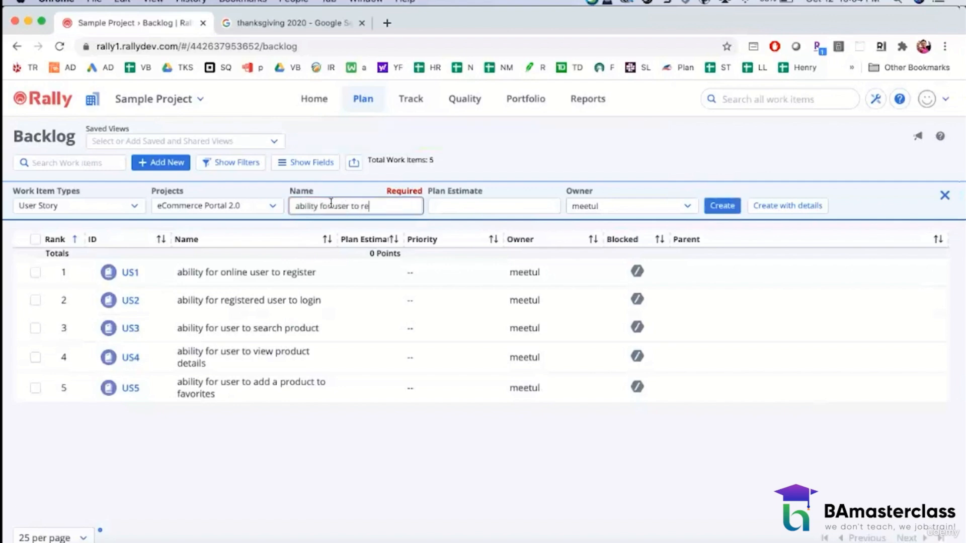
text(view a product from fa)
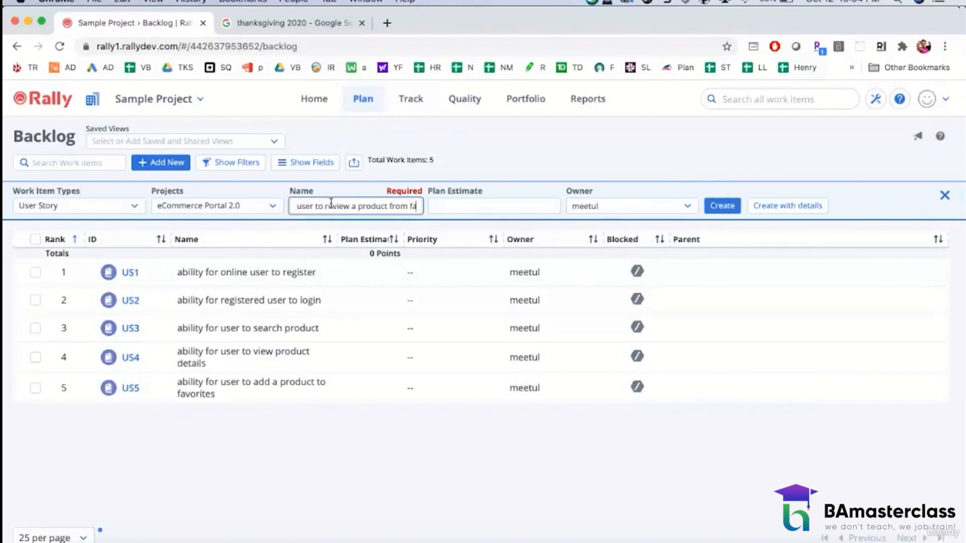
text(vorit)
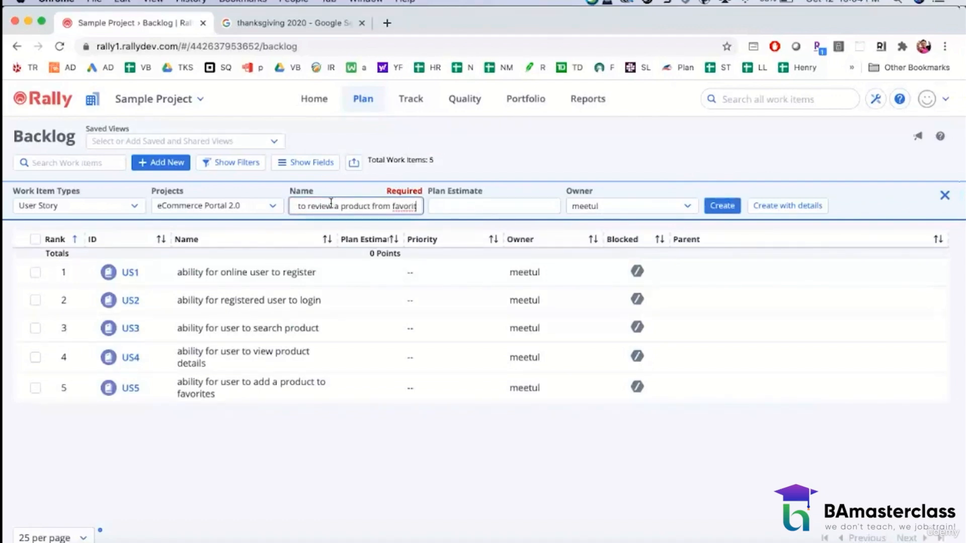
text(es)
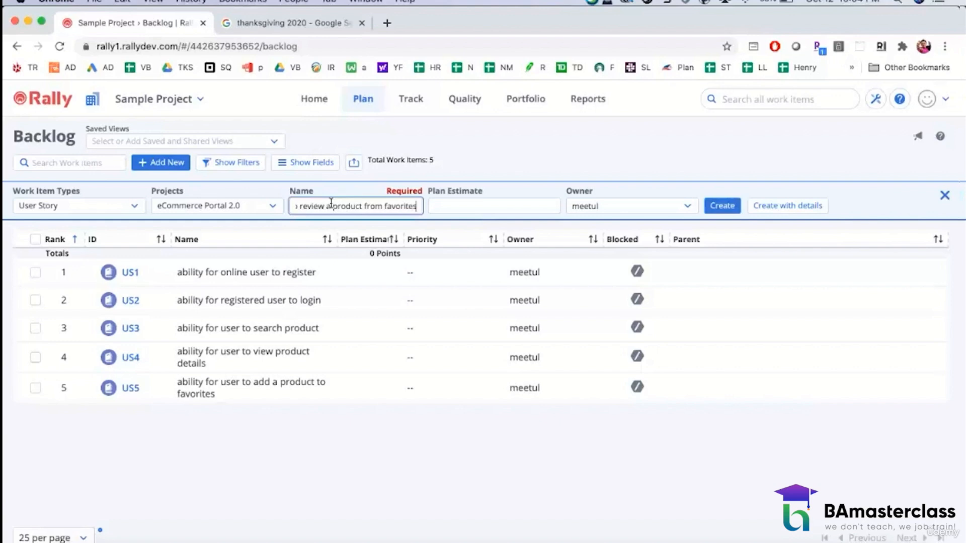
click(733, 209)
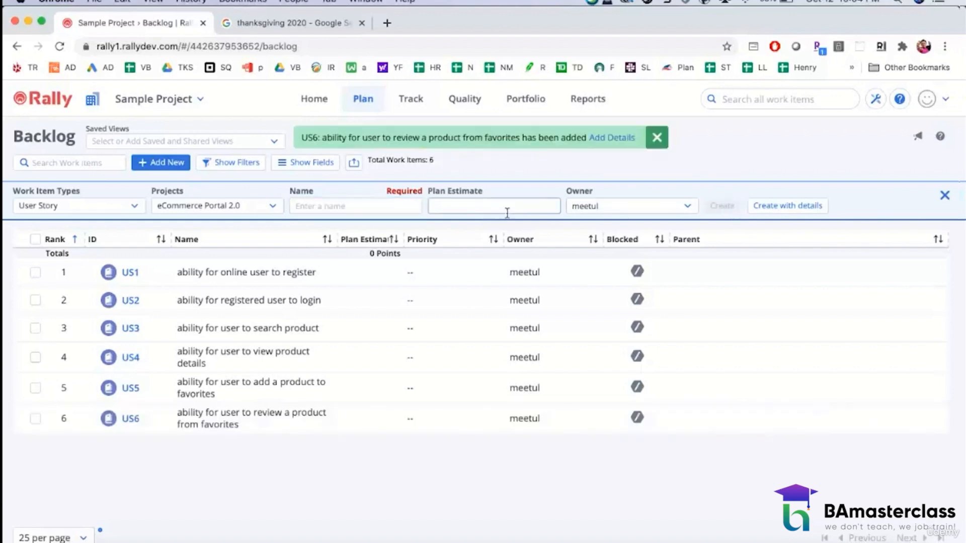
- Create a user story named "ability for user to add a product to a cart" in the backlog
click(365, 207)
text(abilit)
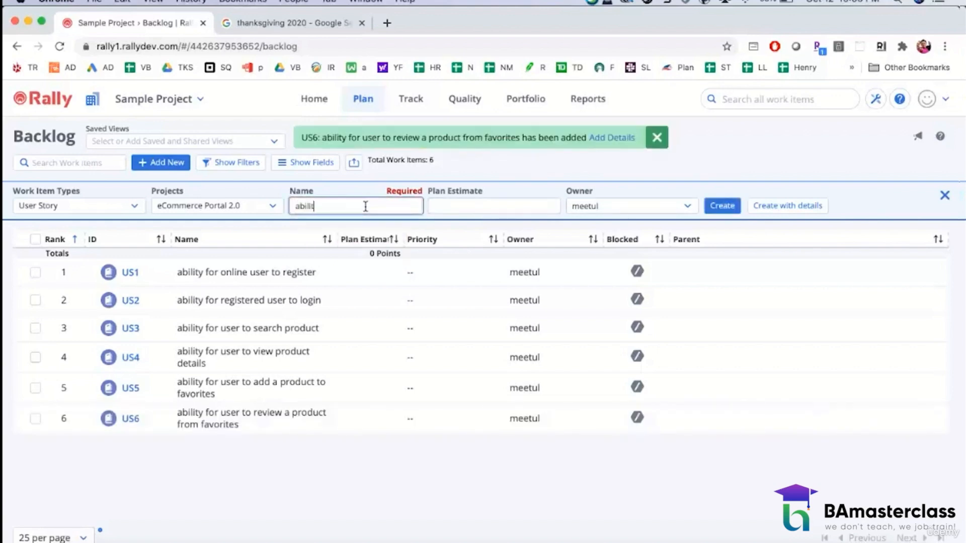
text(y for user to add a produc)
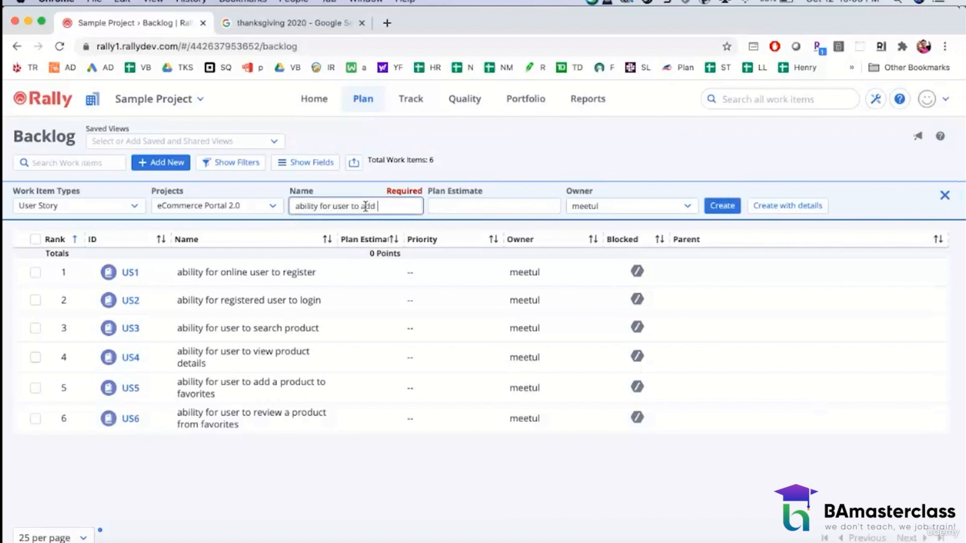
text(a cart)
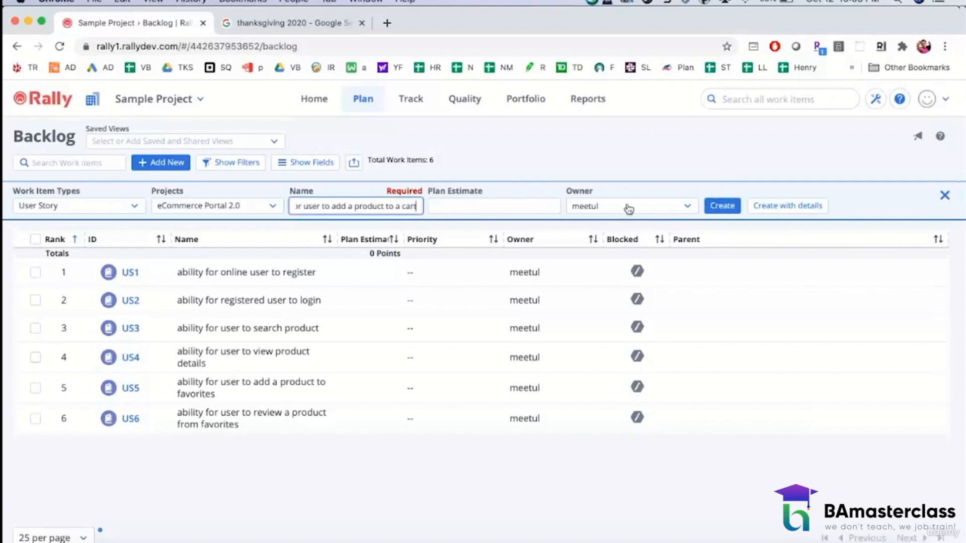
click(708, 210)
- Create a user story named "ability for a user to view cart details" in the backlog
click(341, 206)
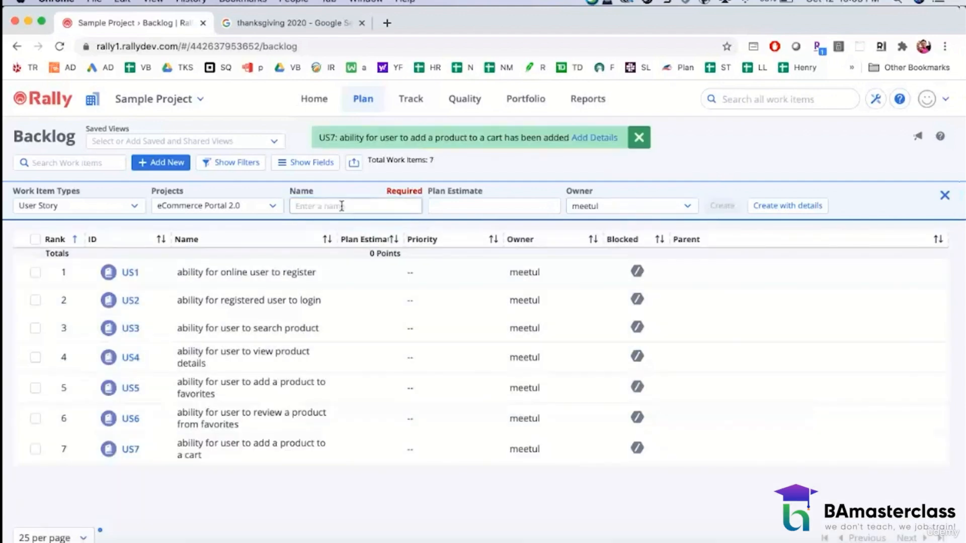
text(ability f)
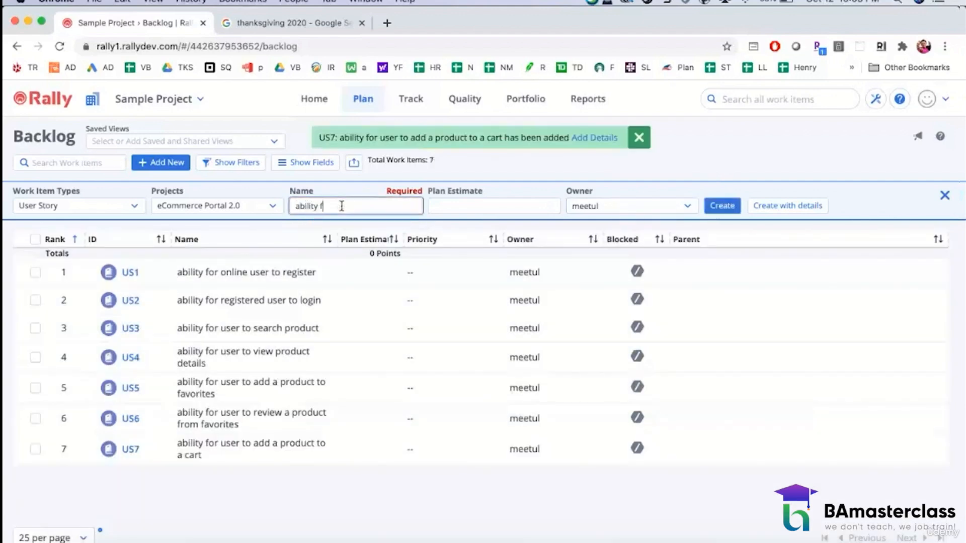
text(or a user to add)
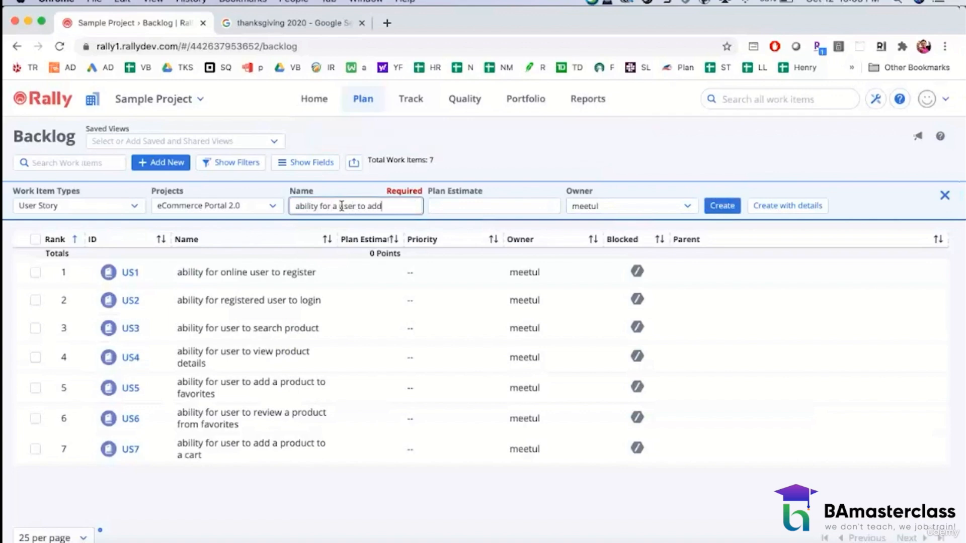
key(BackSpace)
key(BackSpace)
text(view cart details)
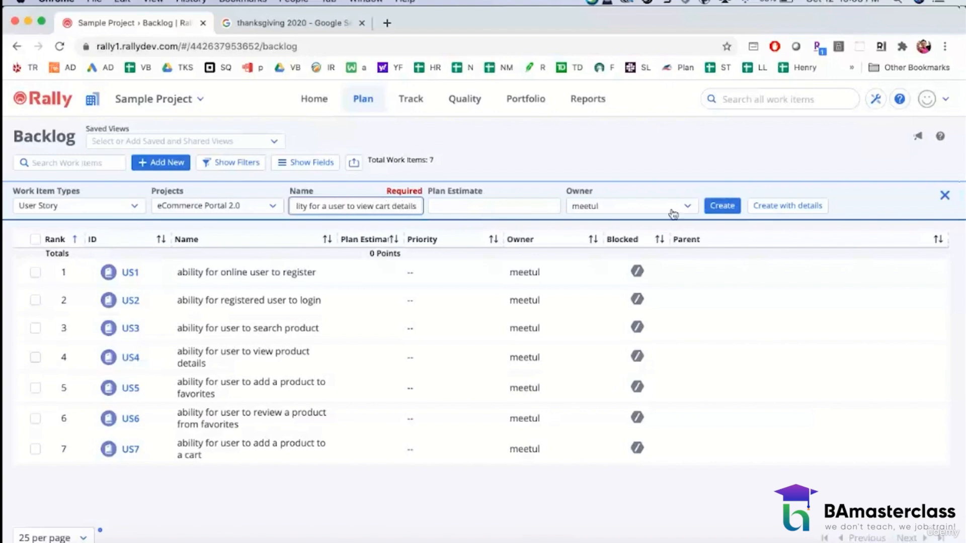
click(720, 206)
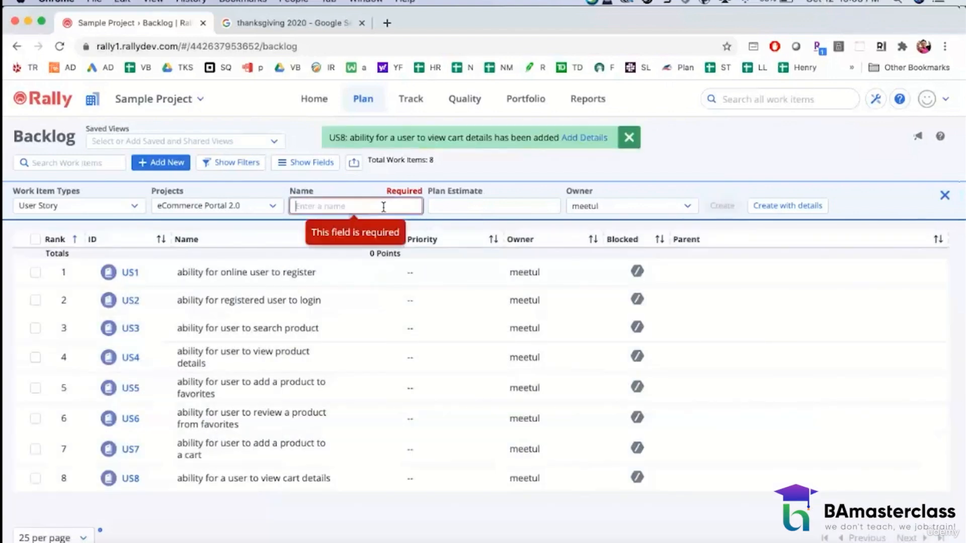
- Create a user story named "ability for user to remove a product from the cart", fixing the misspelled verb before adding it
text(ability for )
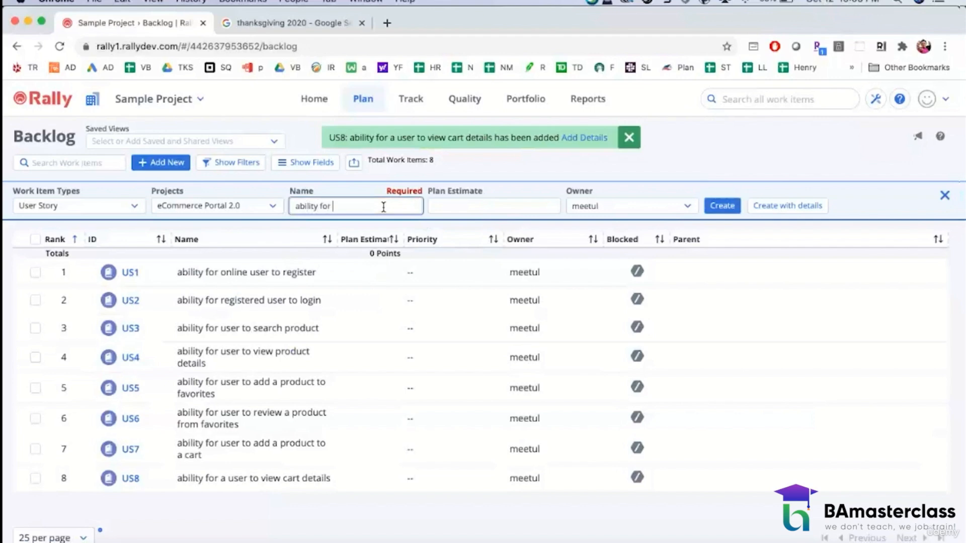
text(user to)
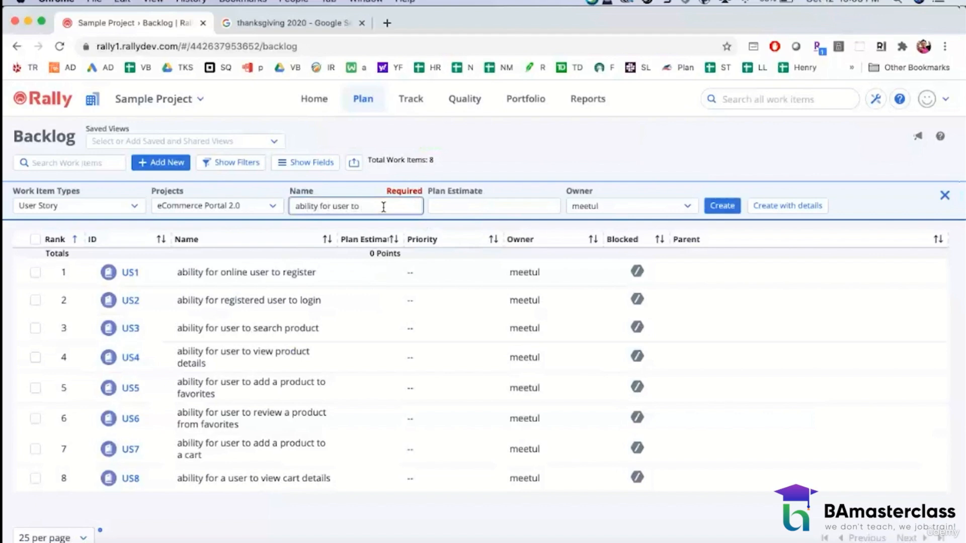
text( remove)
key(BackSpace)
key(BackSpace)
text(ove a product)
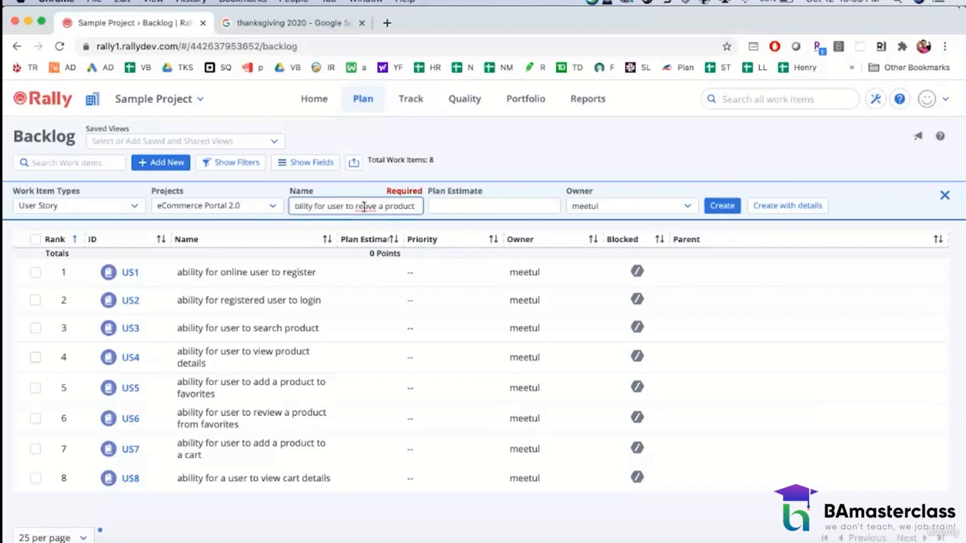
click(365, 207)
text(mo)
click(415, 207)
text(from the cart)
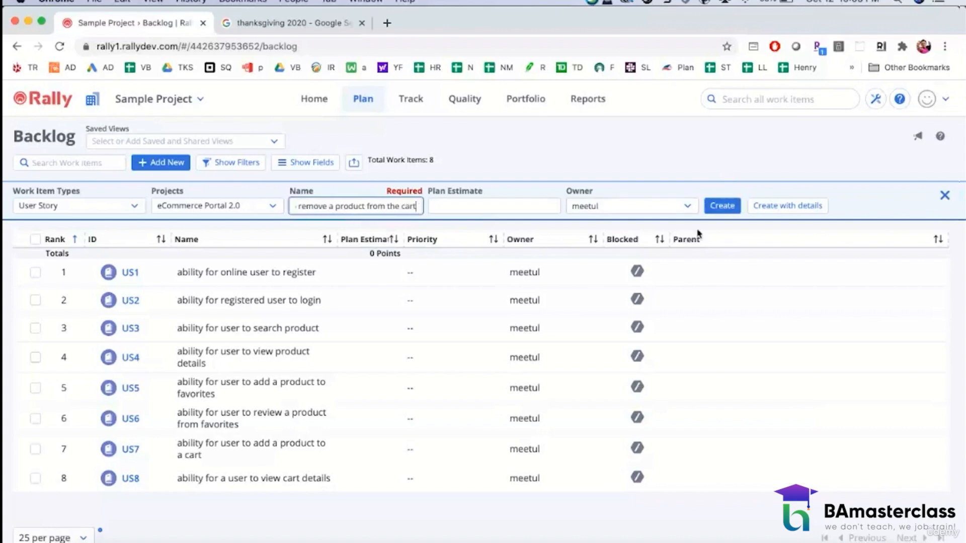
click(708, 213)
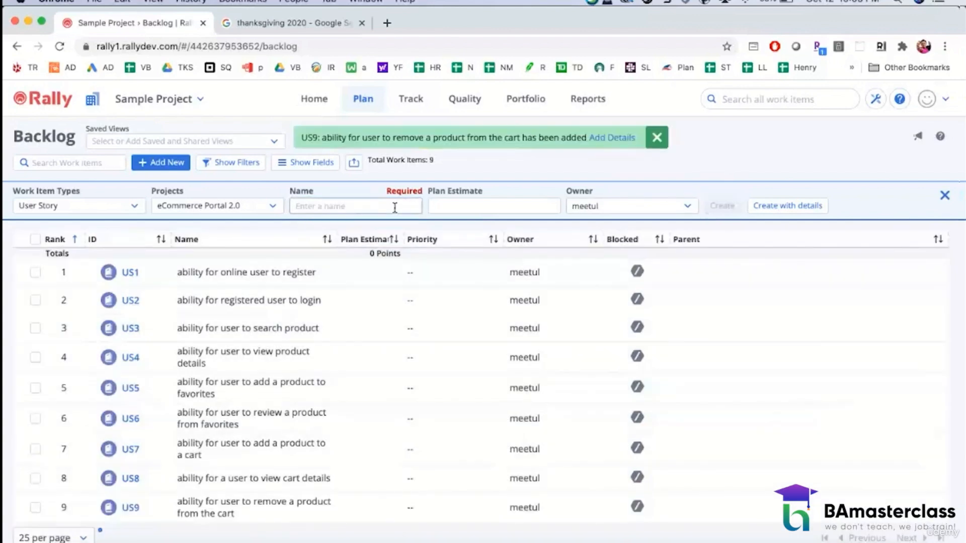
- Create a user story named "ability for user to add credit card details to the account" in the backlog
click(382, 207)
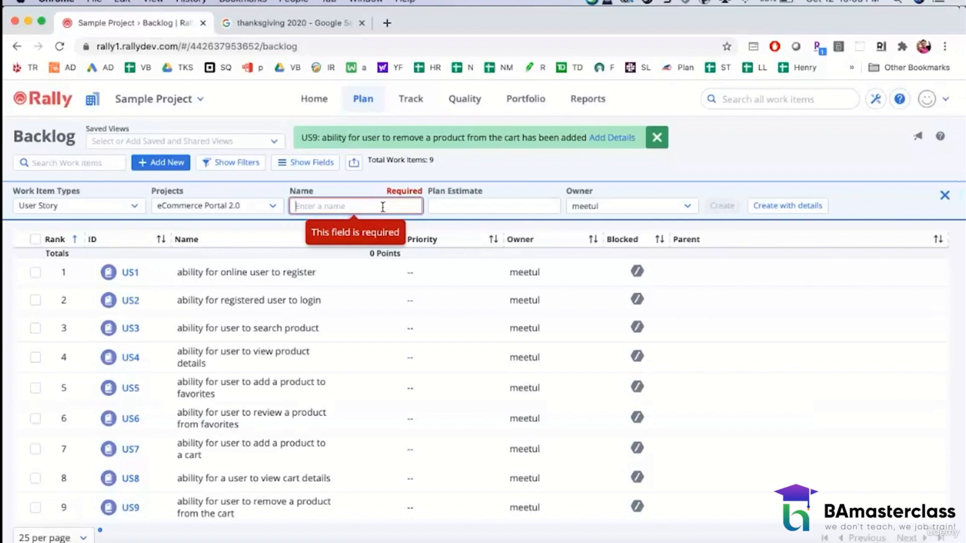
text(abili)
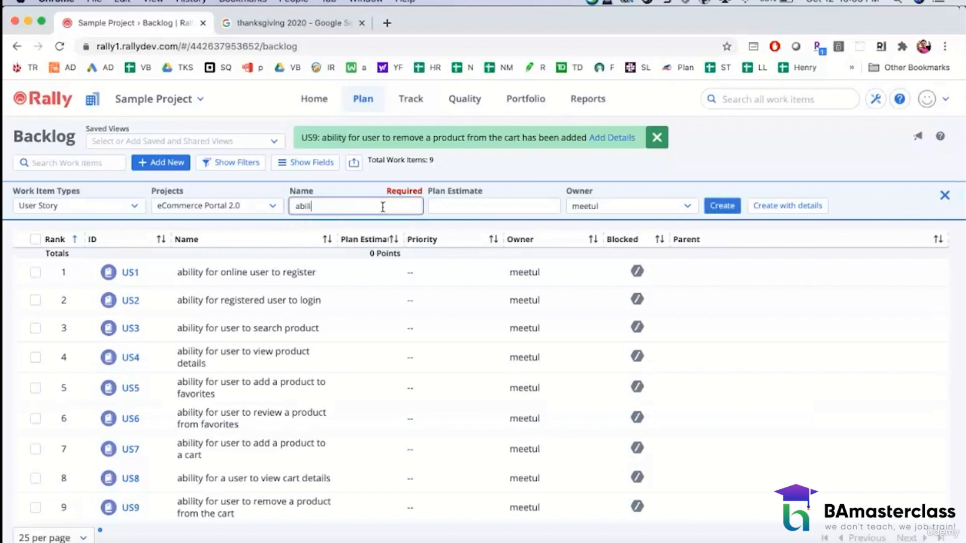
text(ty for use)
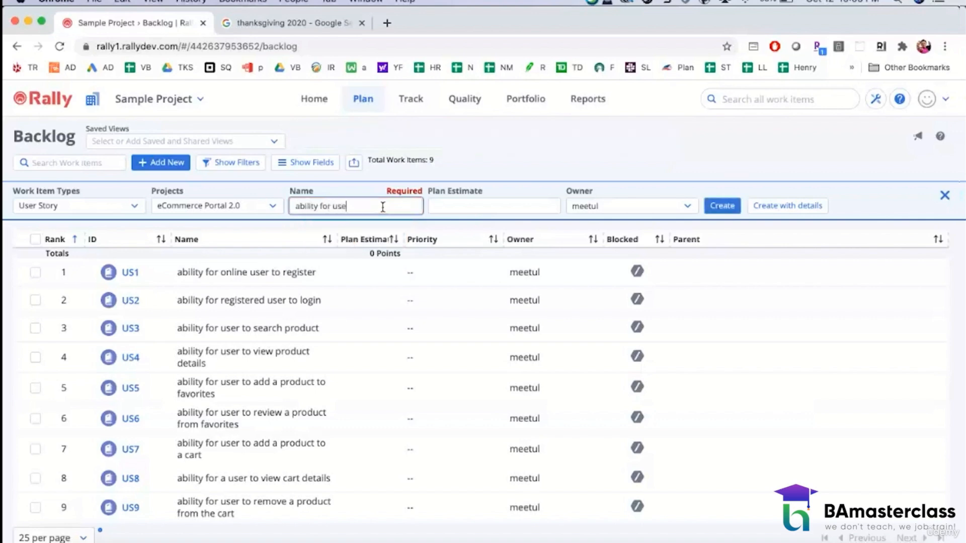
text(r to add mredit card details to)
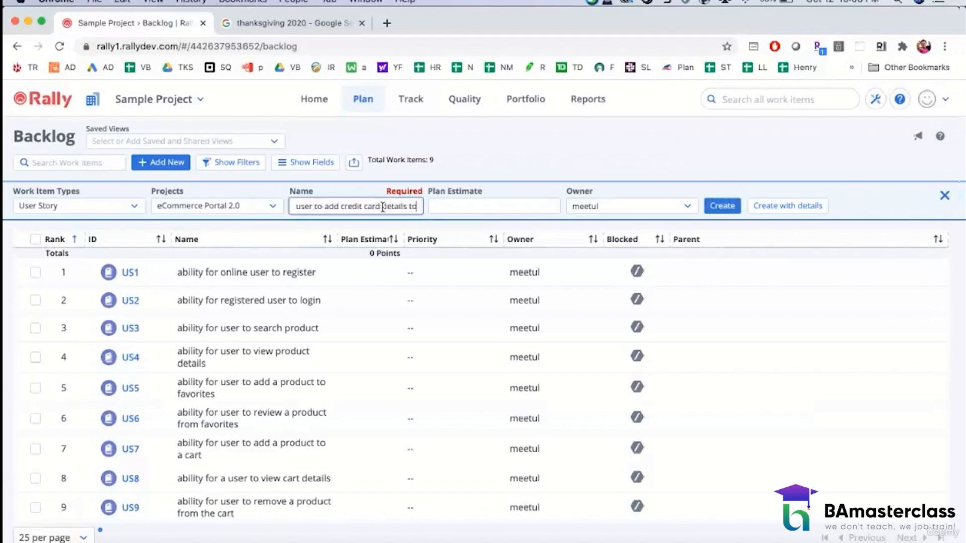
text( the account)
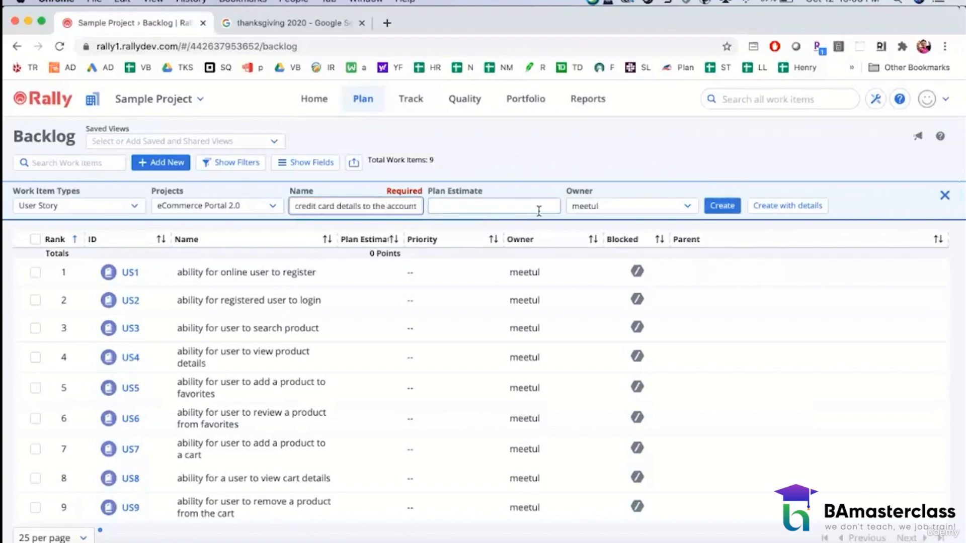
click(722, 205)
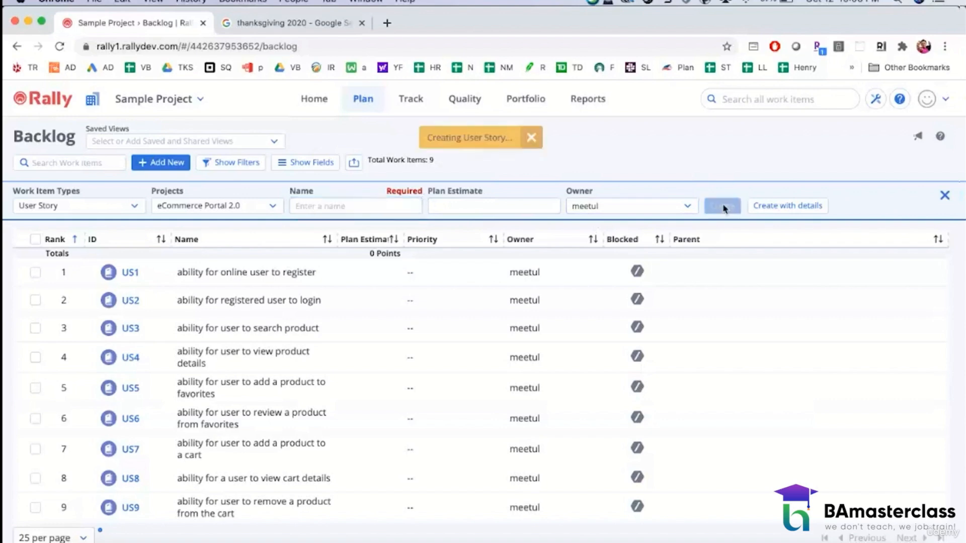
- Create a user story named "ability for user to remove a credit card associated with an account" in the backlog
click(350, 204)
text(abili)
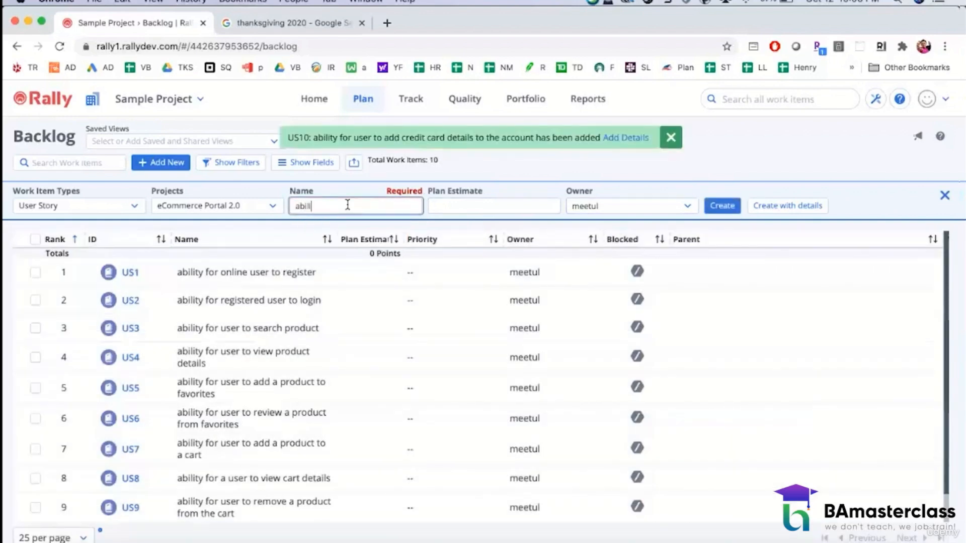
text(ty for user to remove a cred)
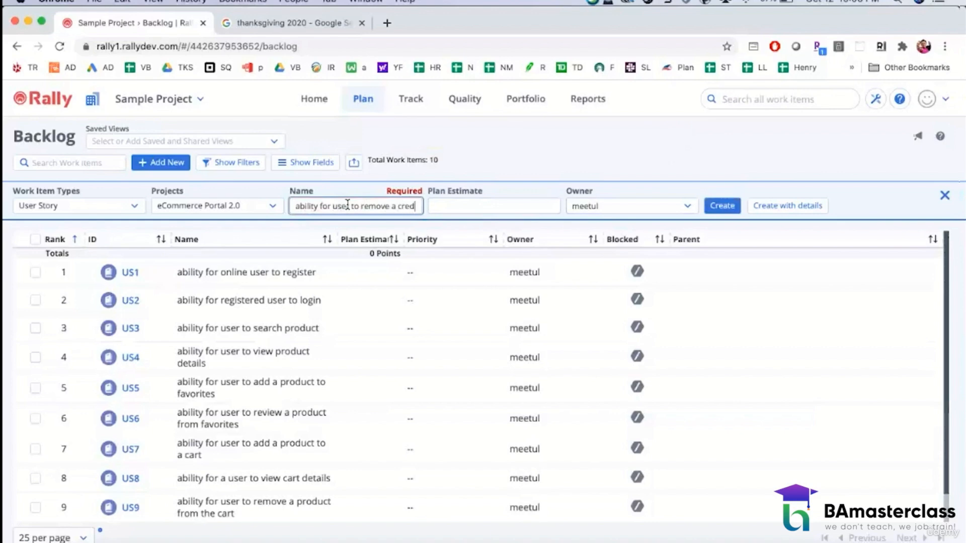
text(it card associated with an account)
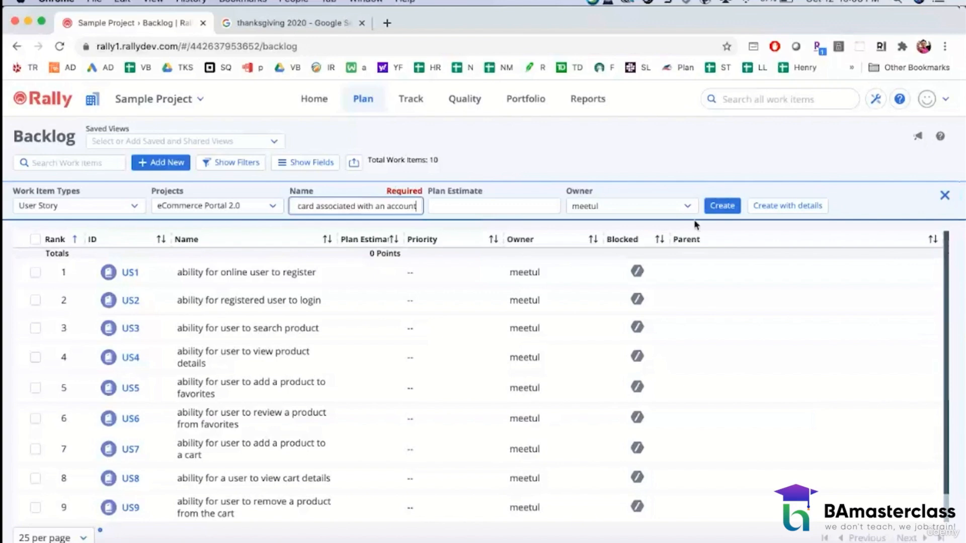
click(721, 206)
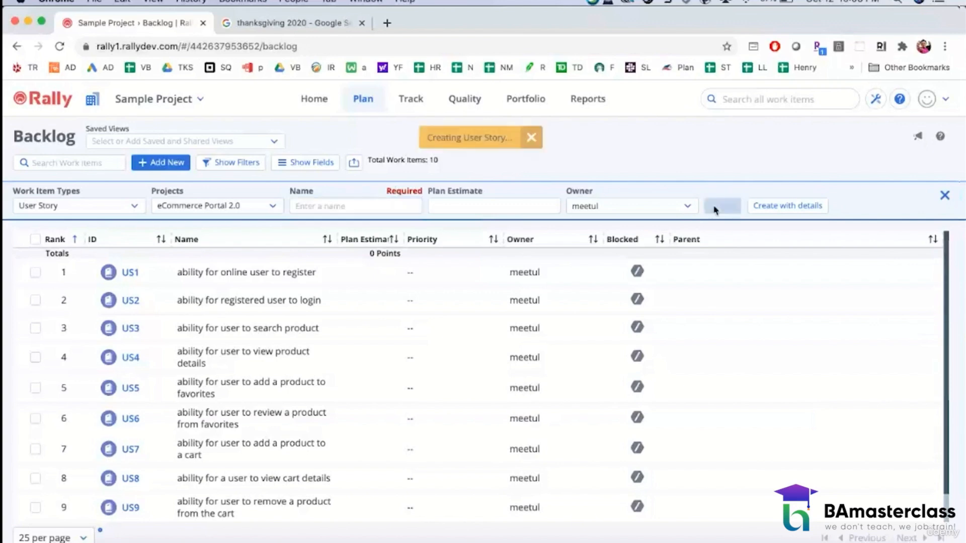
- Create a user story named "ability for user to add a shipping address" in the backlog
text(abi)
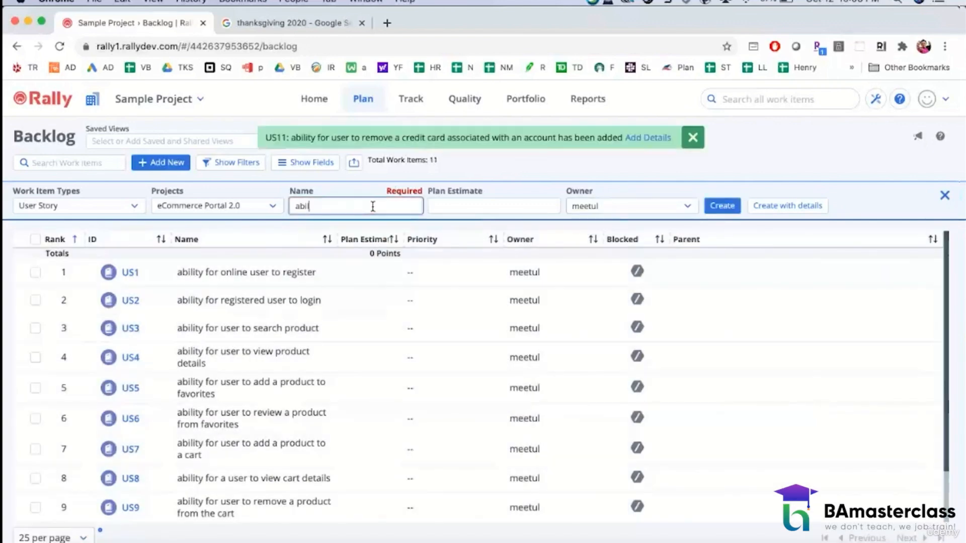
text(lity for user to add)
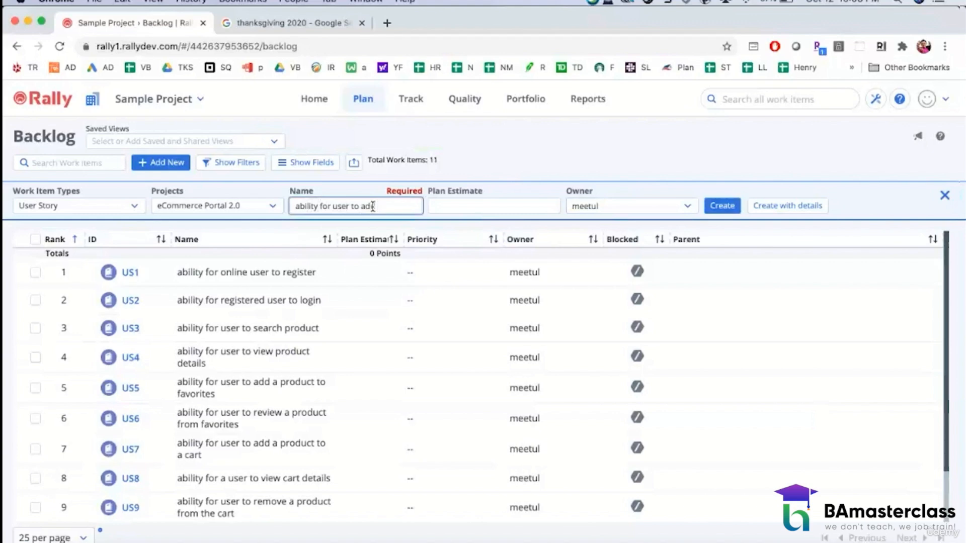
text( a shipping address)
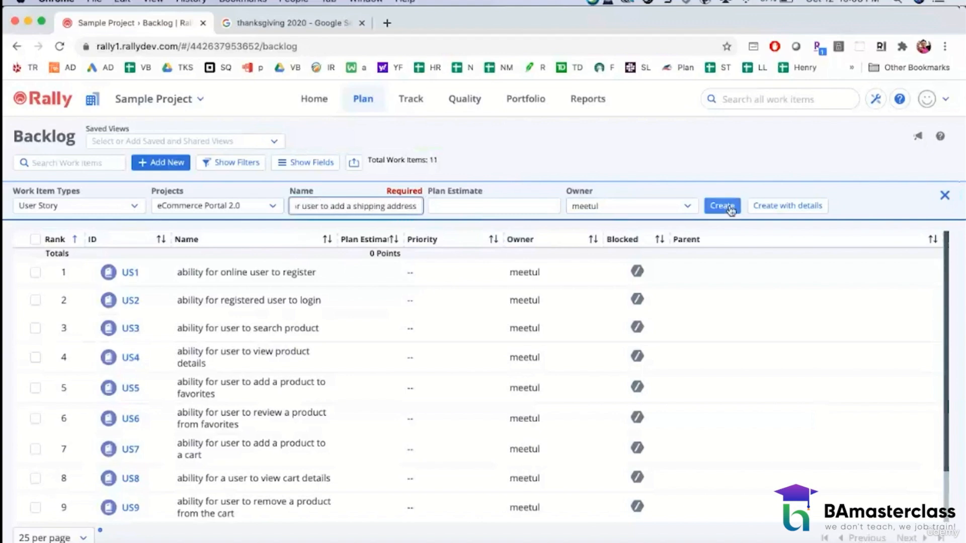
click(722, 206)
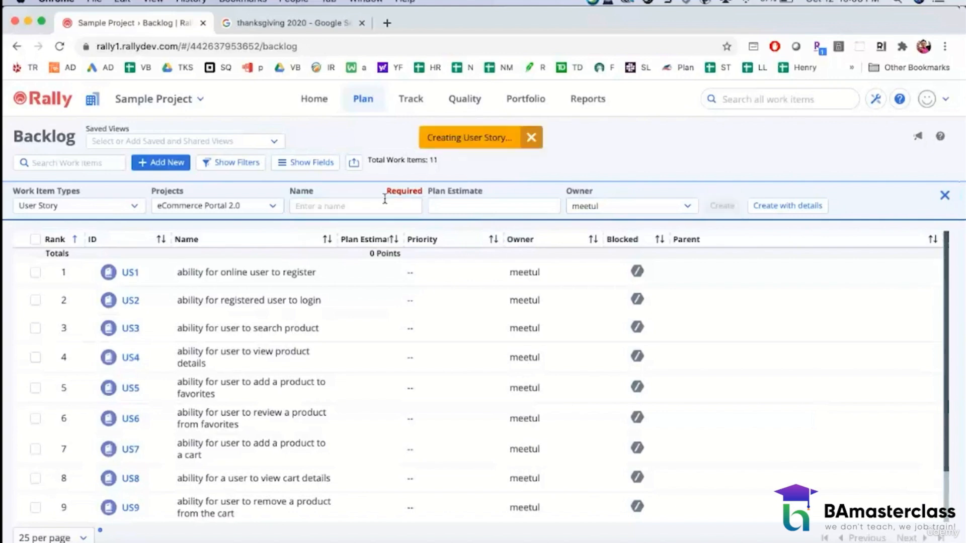
- Create a user story named "ability for user to remove a shipping address" in the backlog
text(ability f)
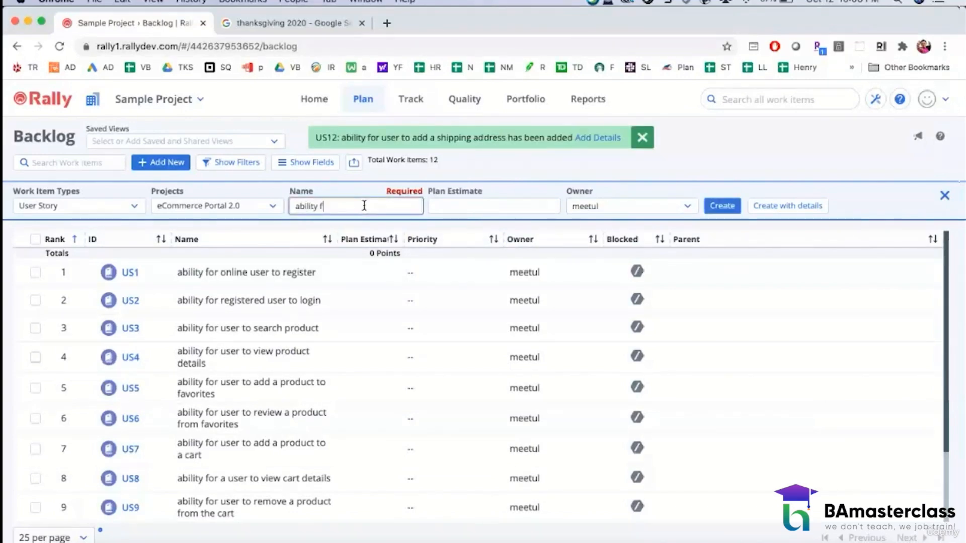
text(or user to remove a shipping address)
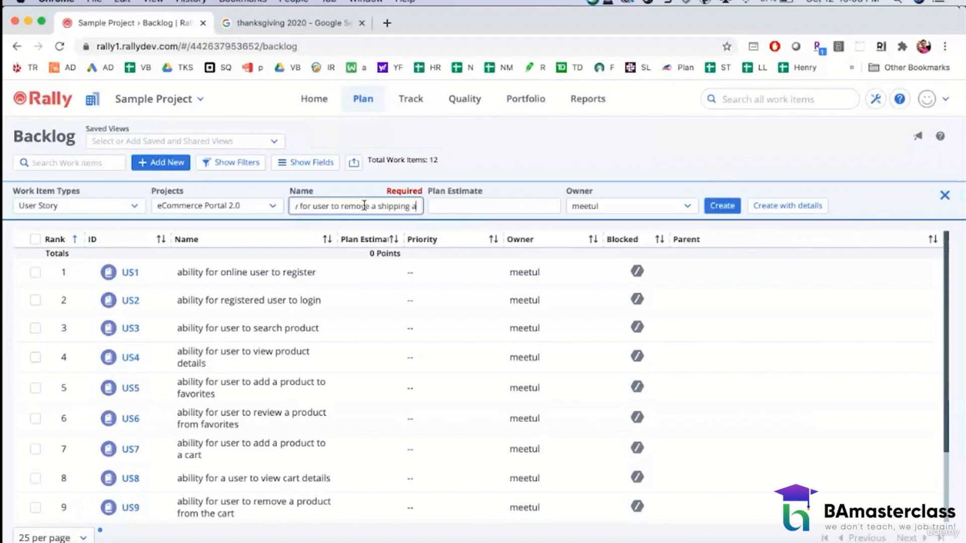
click(716, 206)
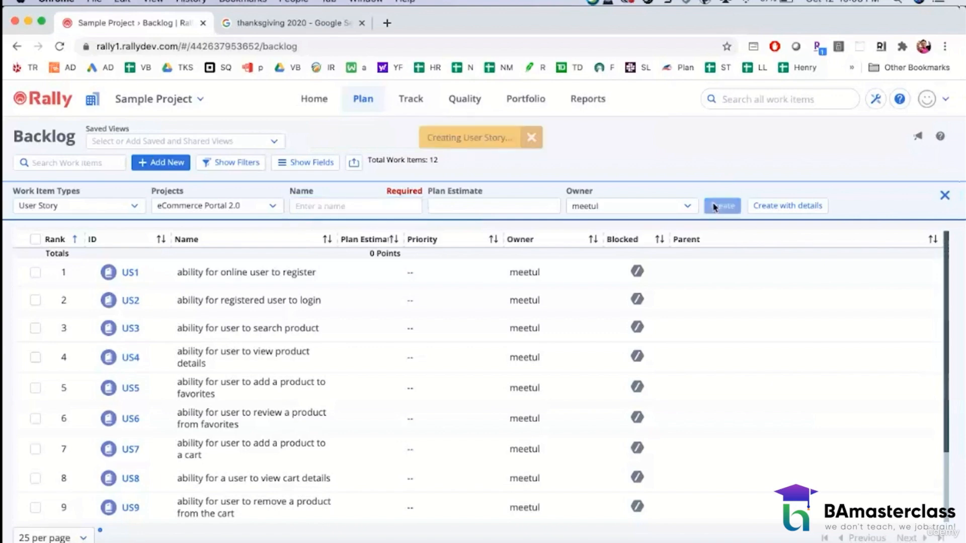
- Create a user story named "ability for user to checkout a product" in the backlog
click(373, 206)
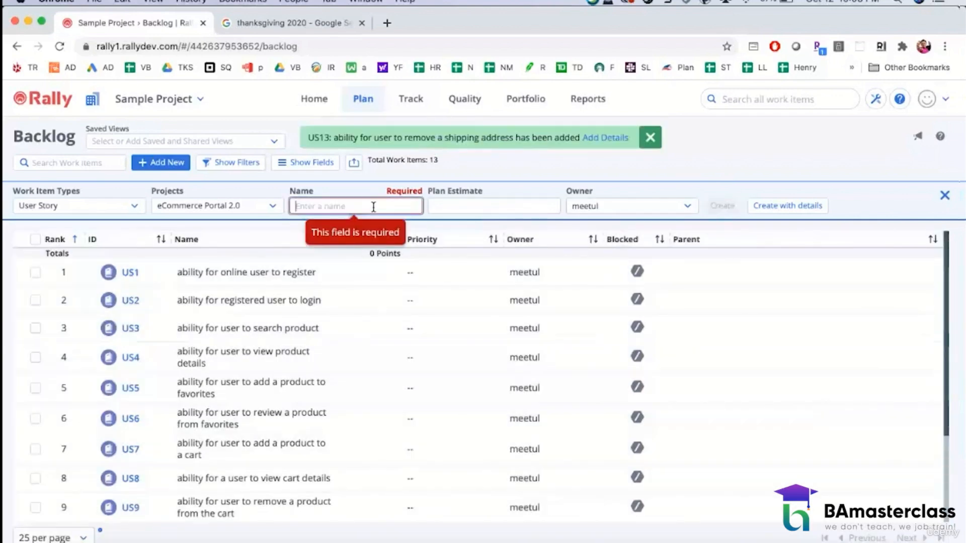
text(ability for)
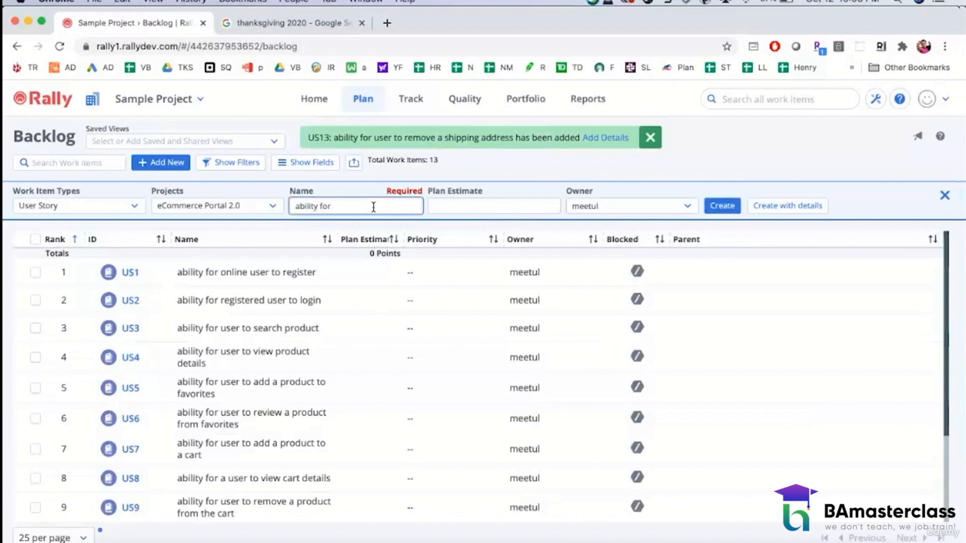
text( user to )
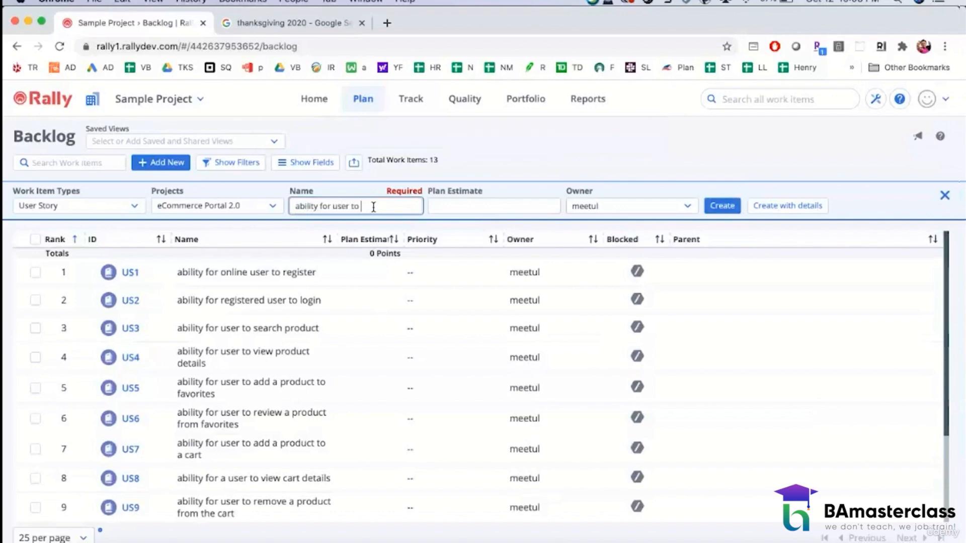
text(checkout a product)
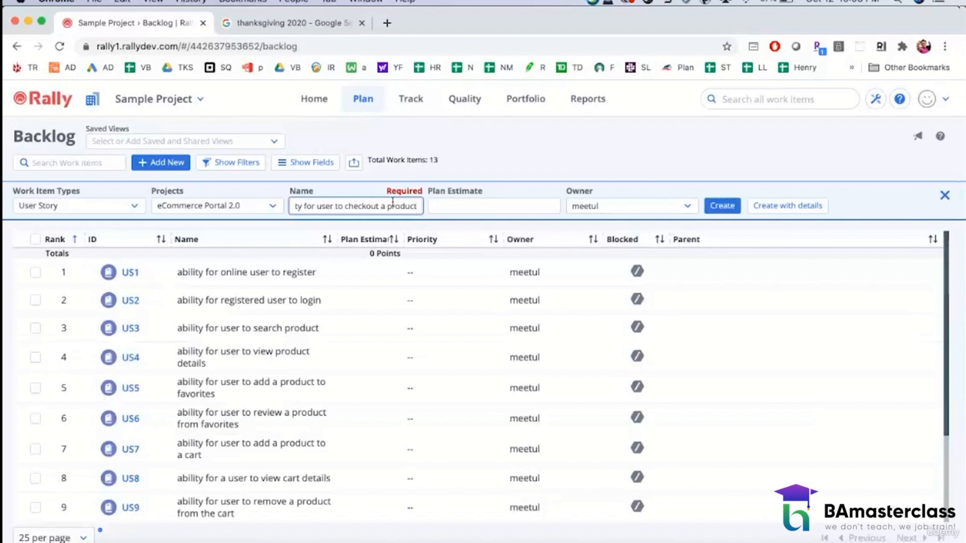
click(722, 206)
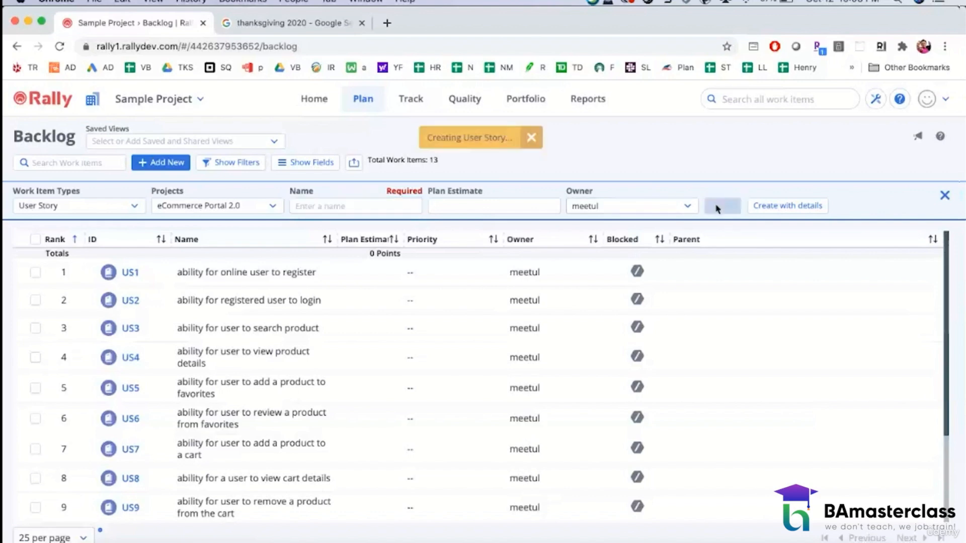
- Create a user story named "ability for user to view order history" in the backlog
click(441, 206)
click(381, 205)
text(abil)
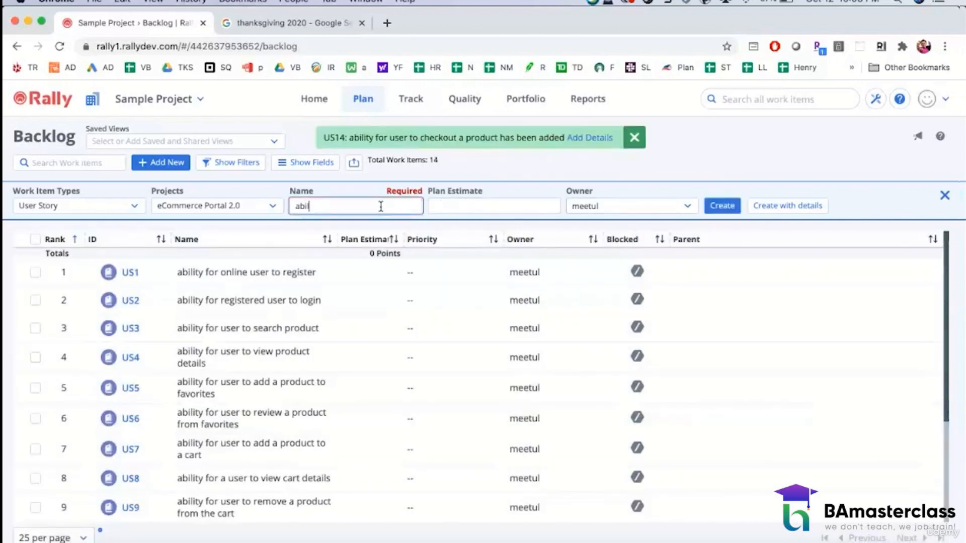
text(ity for user to vi)
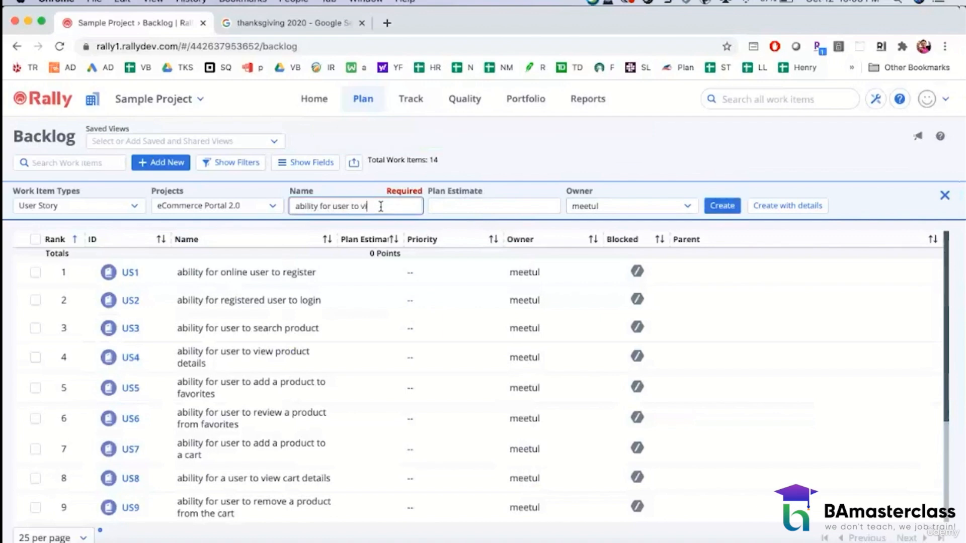
text(ew prder history)
click(727, 216)
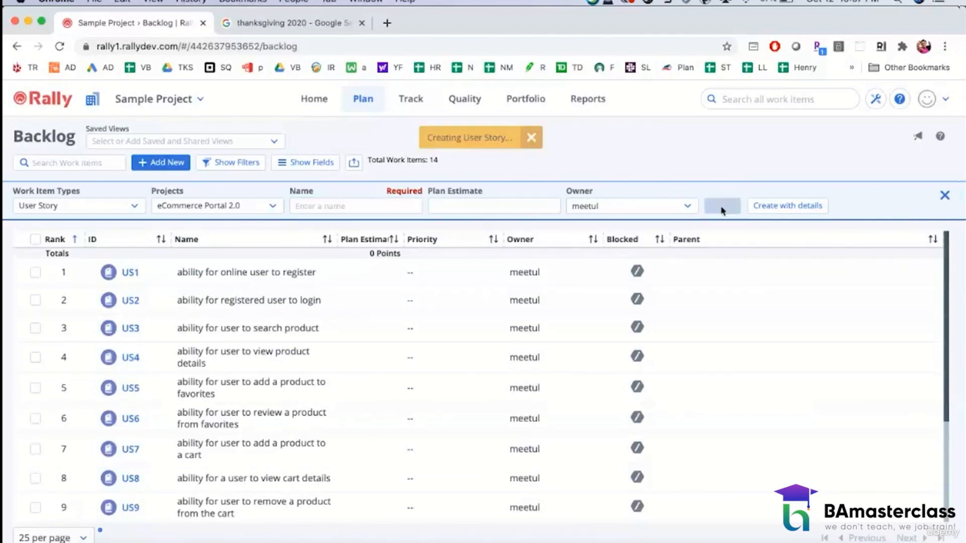
- Create a user story named "ability for user to return a purchased product" in the backlog
click(364, 206)
text(abili)
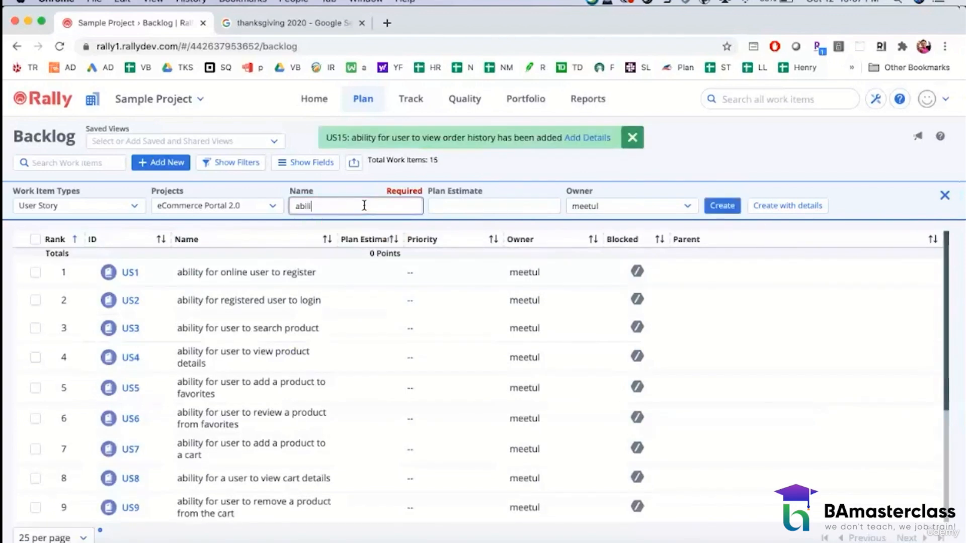
text(ty for user to ad)
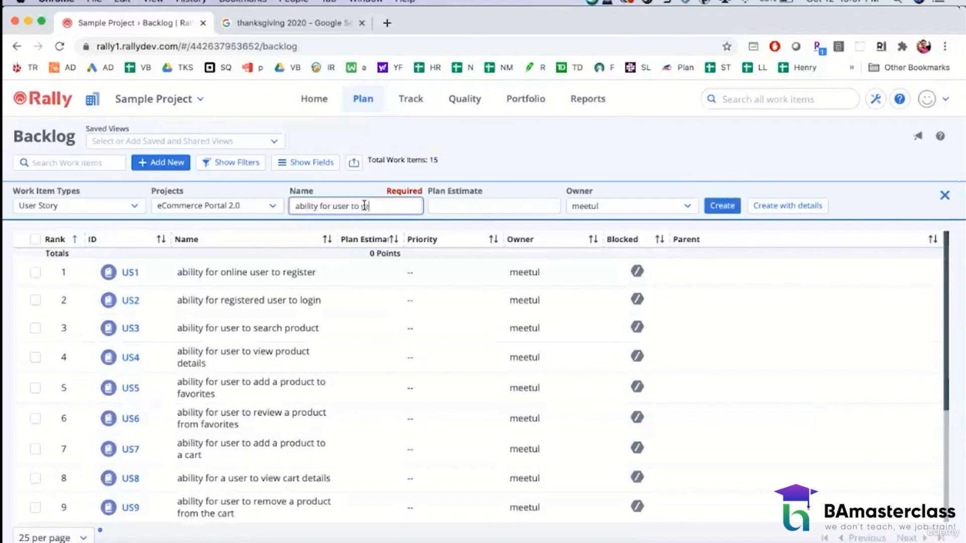
text(turn a purchase)
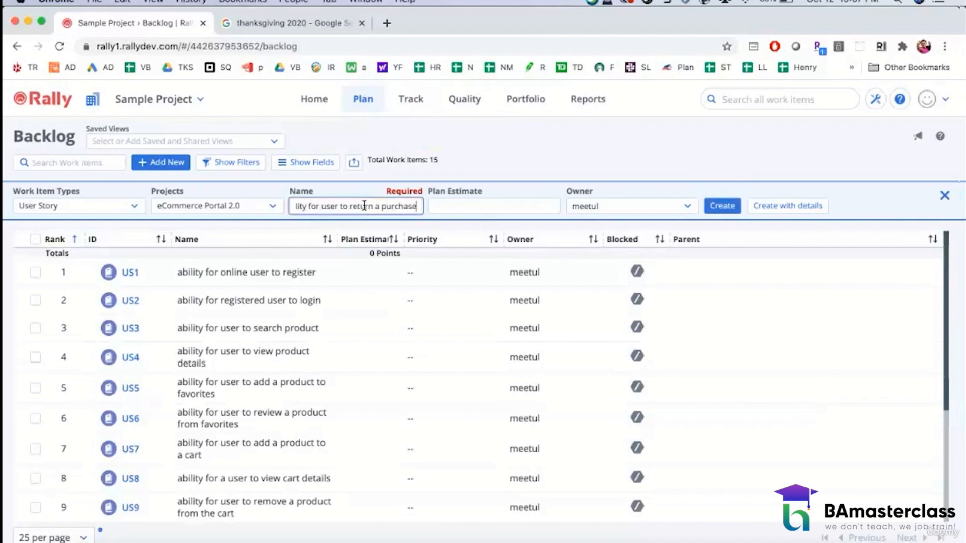
text(d product)
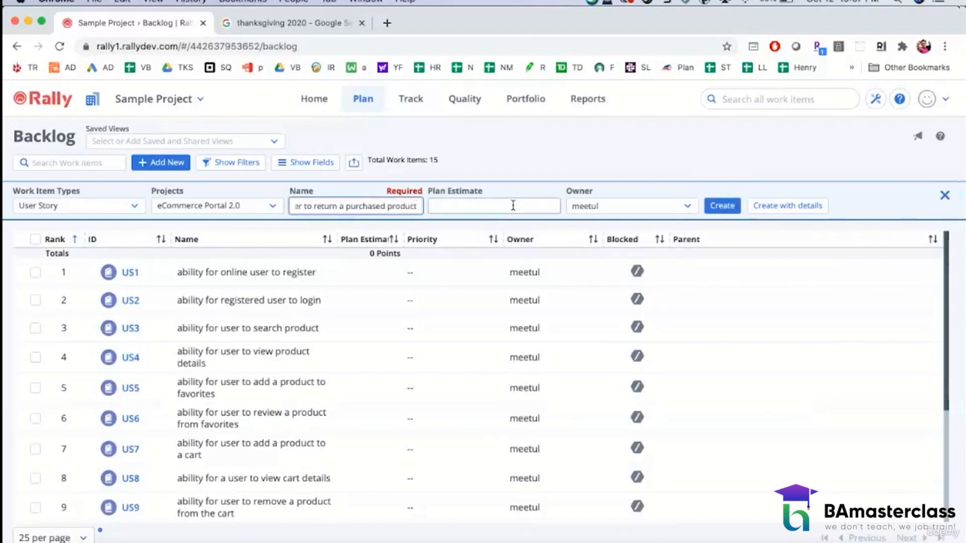
click(723, 206)
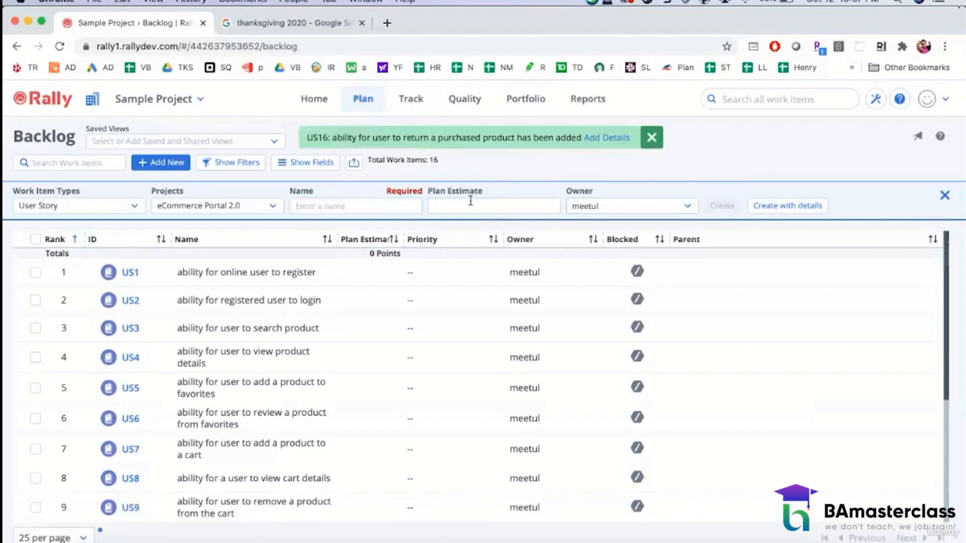
- Create a user story named "ability for user to return an entire order" in the backlog
click(364, 207)
text(abi)
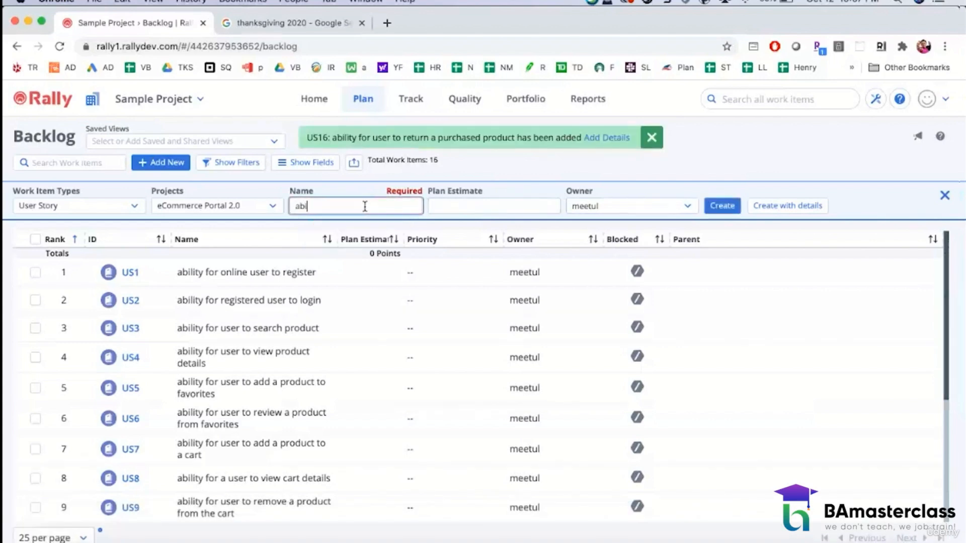
text(lity for user to return an e)
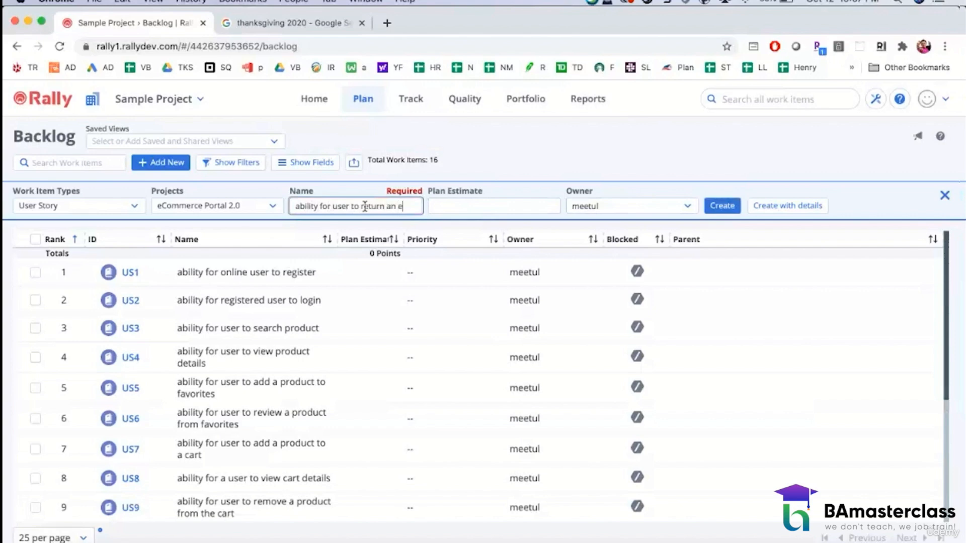
text(ntire order)
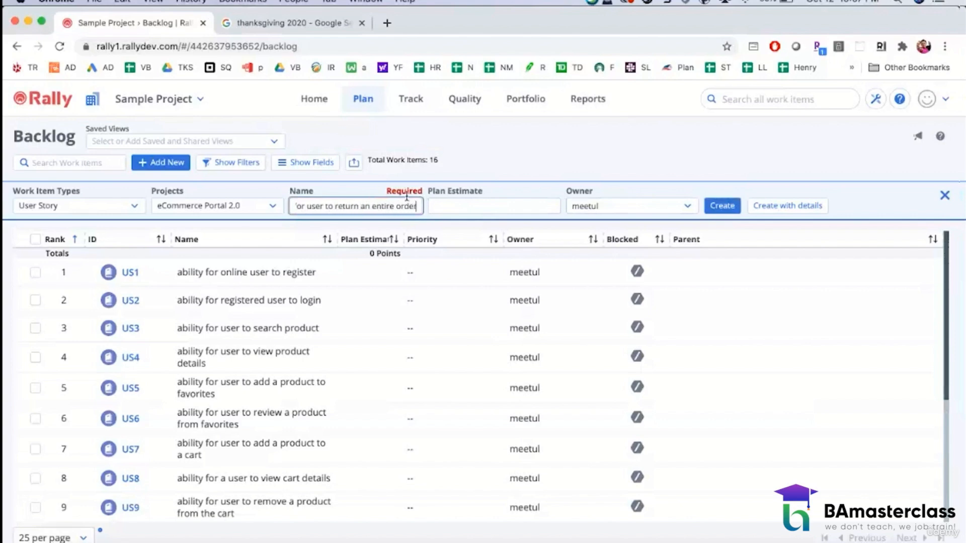
click(714, 206)
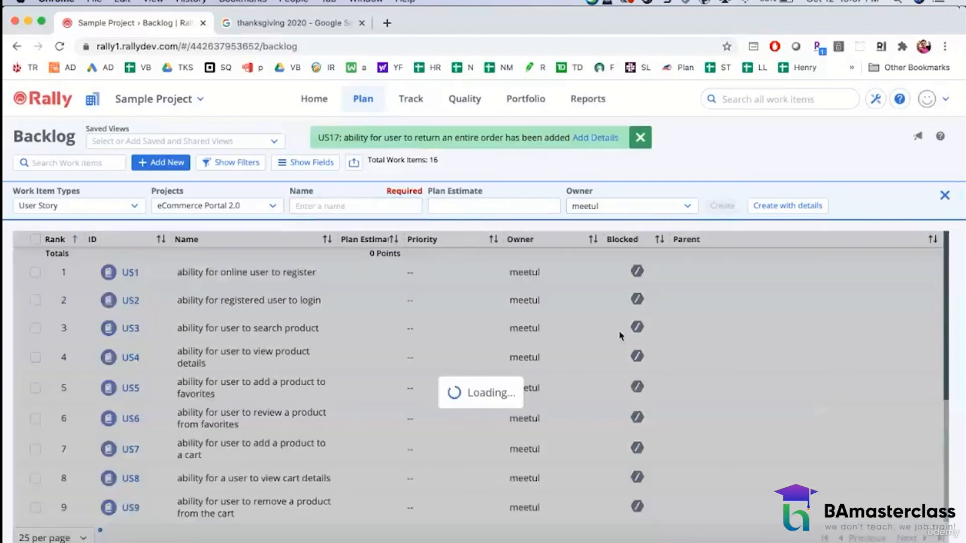
- Look over the whole backlog of user stories and close the "thanksgiving 2020" Google search page
scroll(672, 438, down, 5)
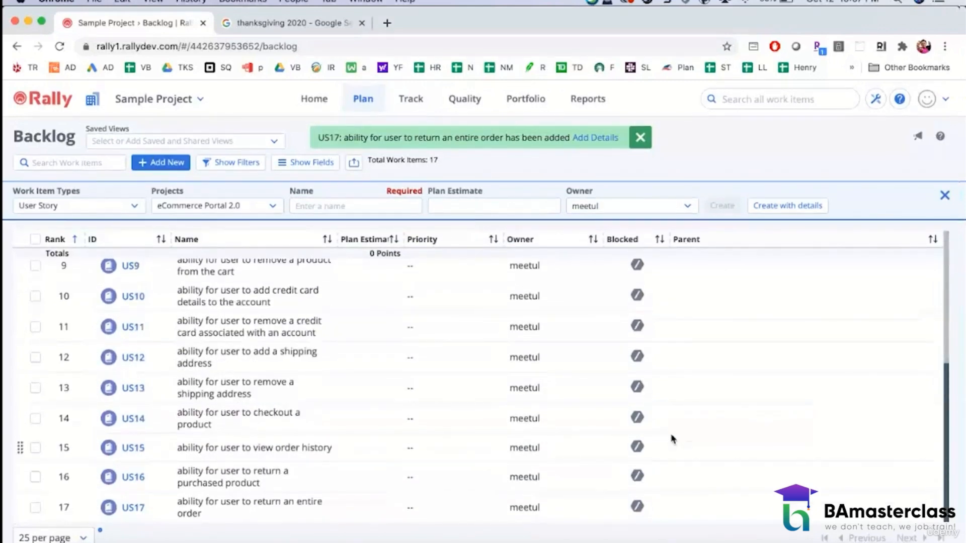
scroll(672, 389, up, 5)
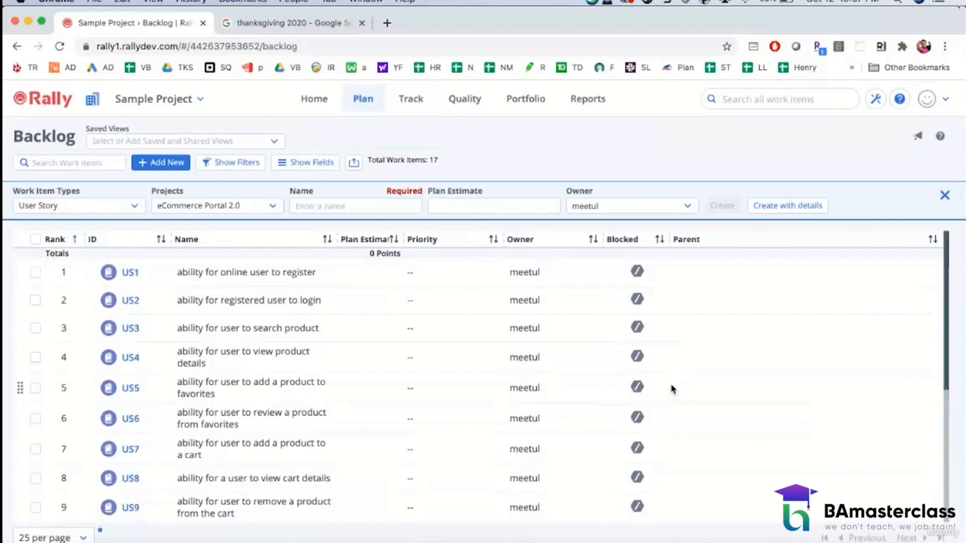
click(362, 23)
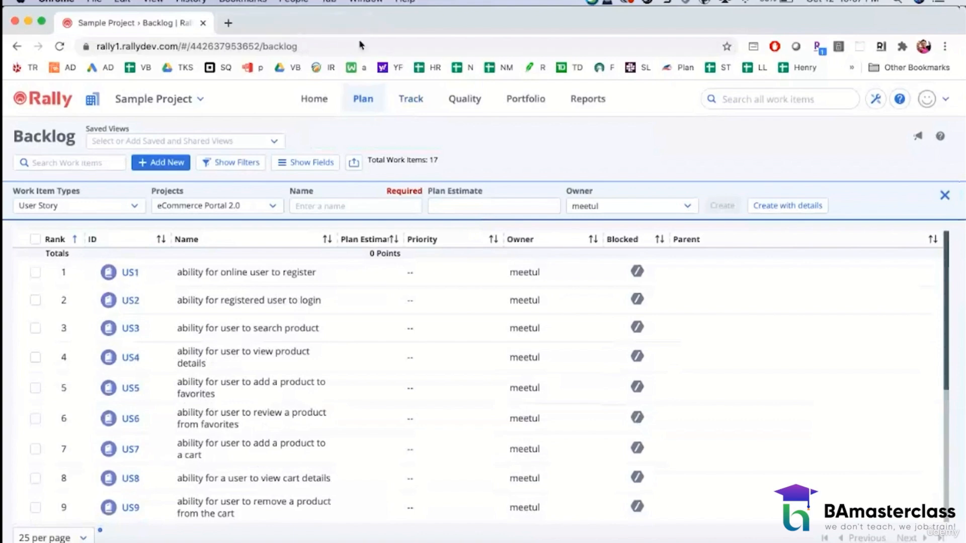
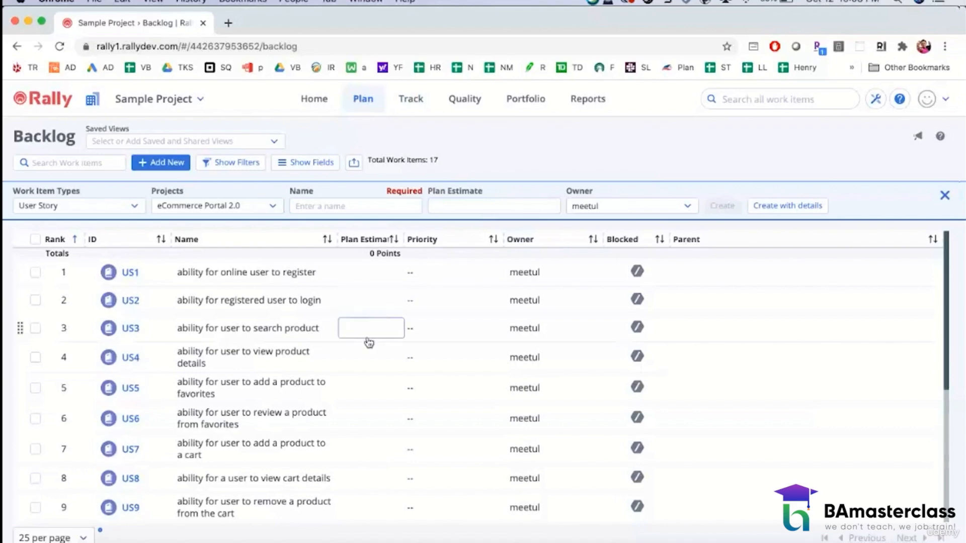
- Examine the details of user story US1, including its release field and available iterations, and close them without assigning one
scroll(351, 406, down, 5)
scroll(351, 406, up, 5)
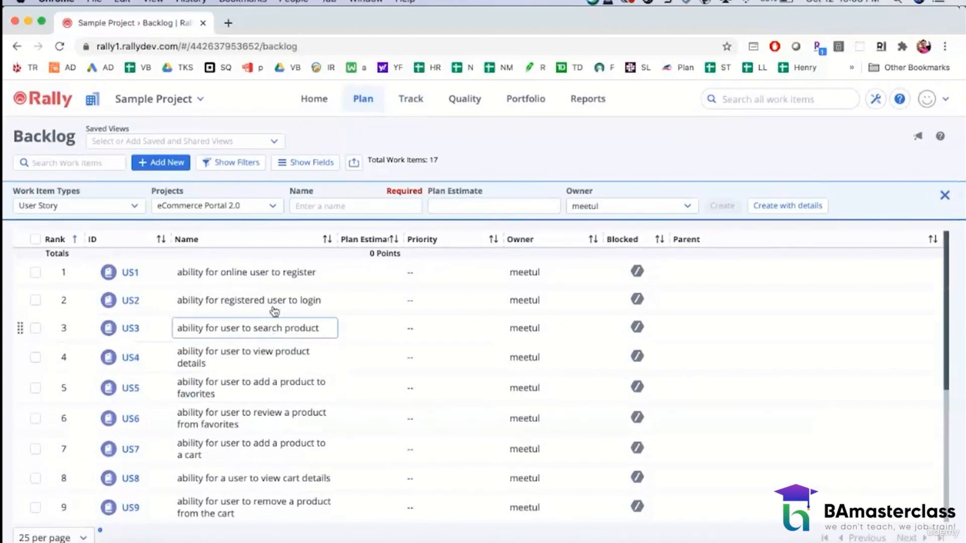
click(206, 274)
click(130, 273)
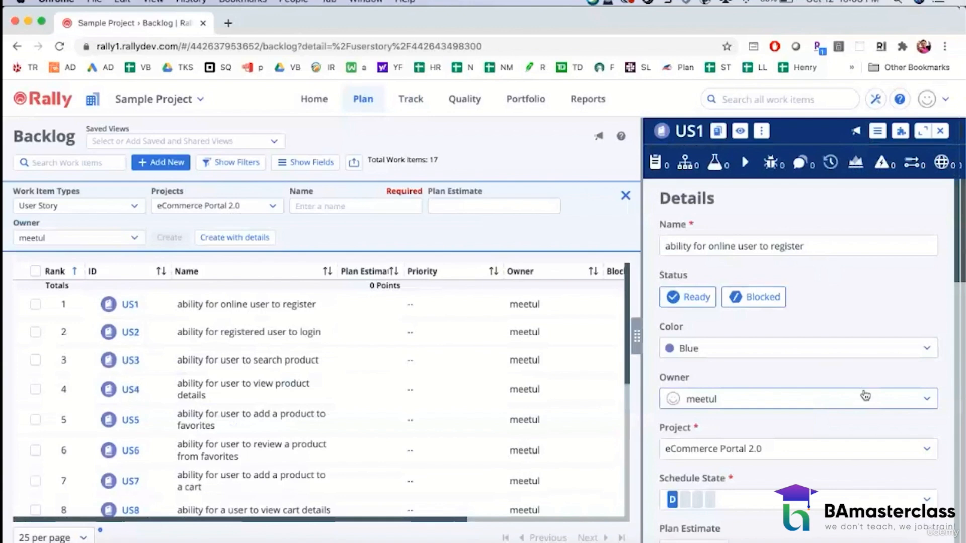
scroll(866, 395, down, 7)
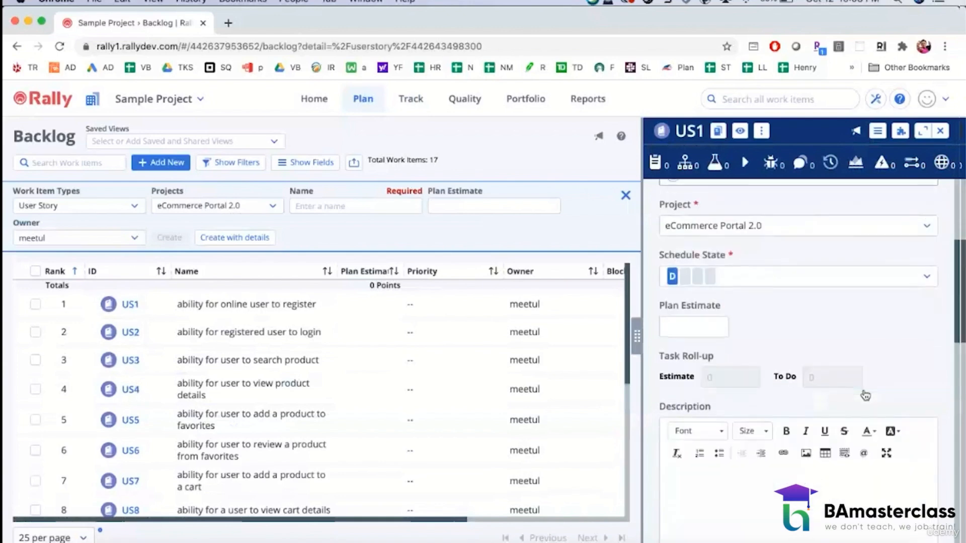
scroll(865, 395, down, 4)
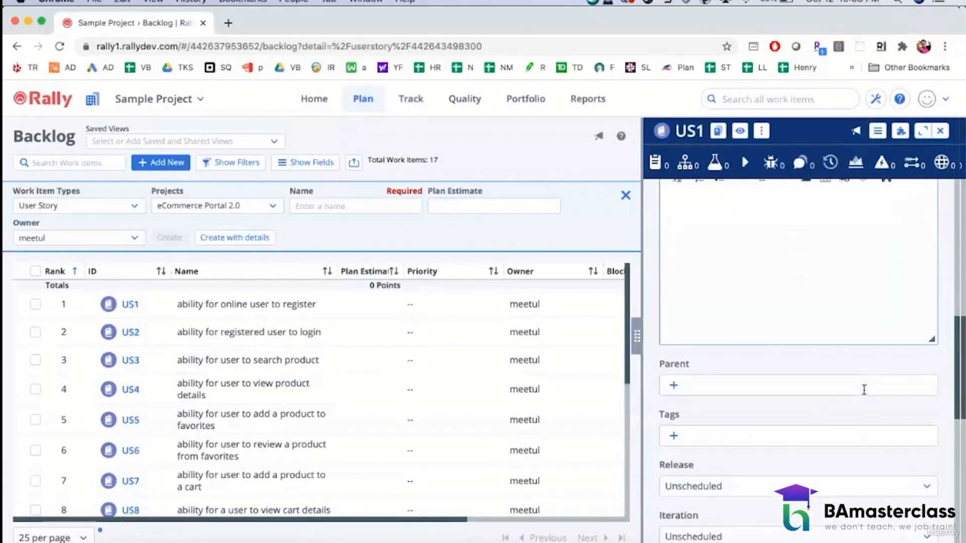
scroll(866, 395, down, 1)
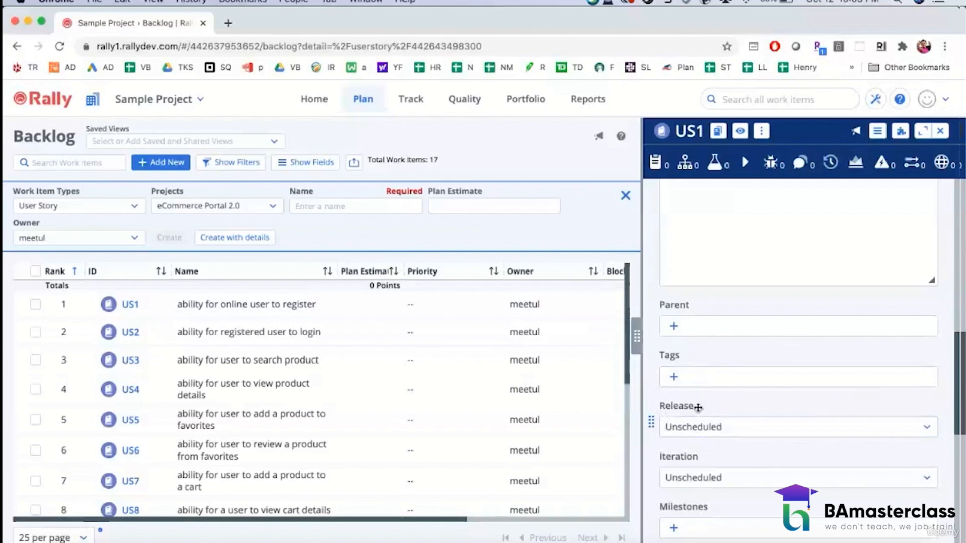
click(719, 477)
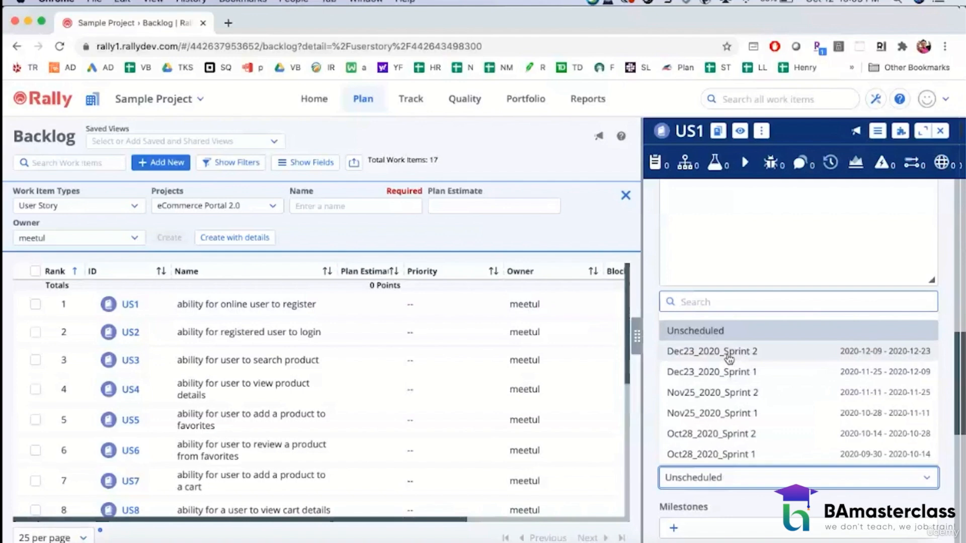
click(582, 174)
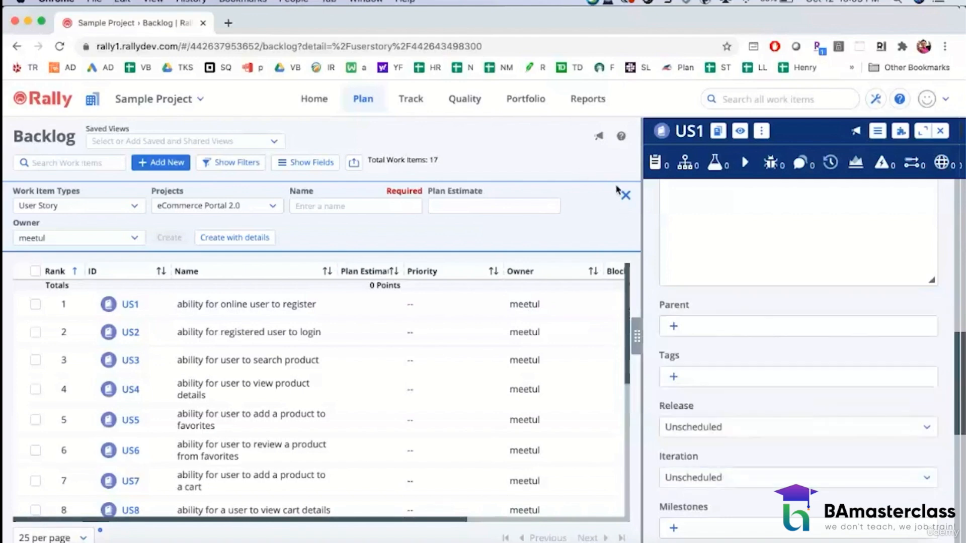
click(940, 131)
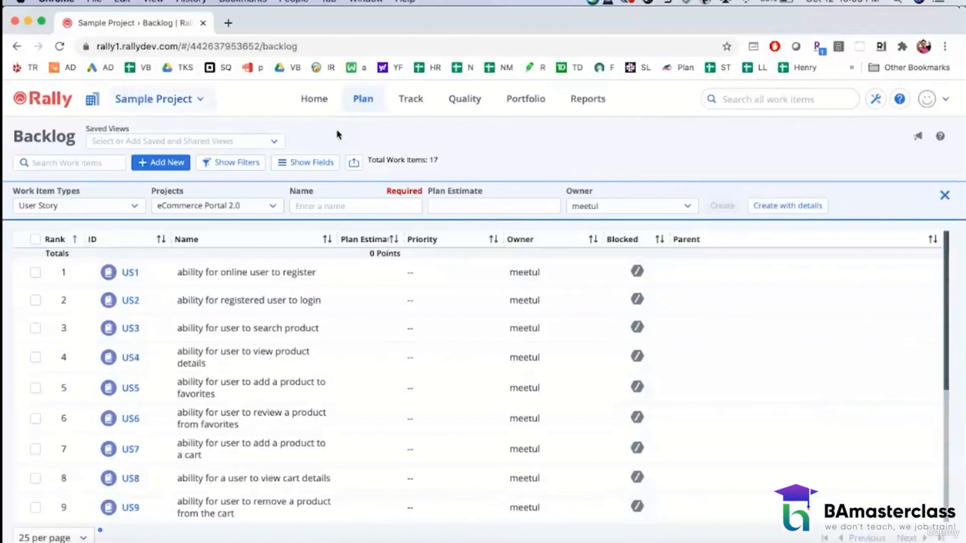
- Delete the iterations Oct28_2020_Sprint 2, Nov25_2020_Sprint 1 and Dec23_2020_Sprint 1 from the project's timeboxes
click(362, 101)
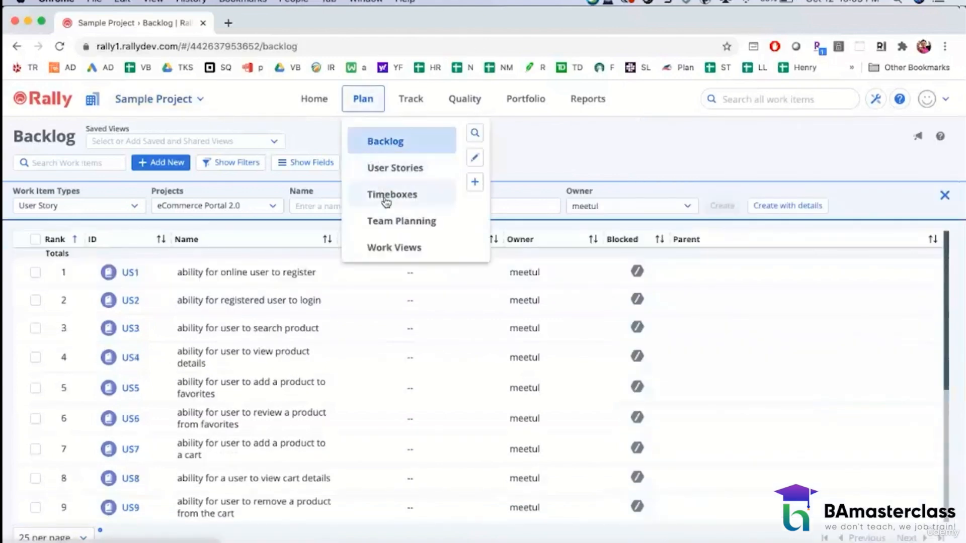
click(386, 196)
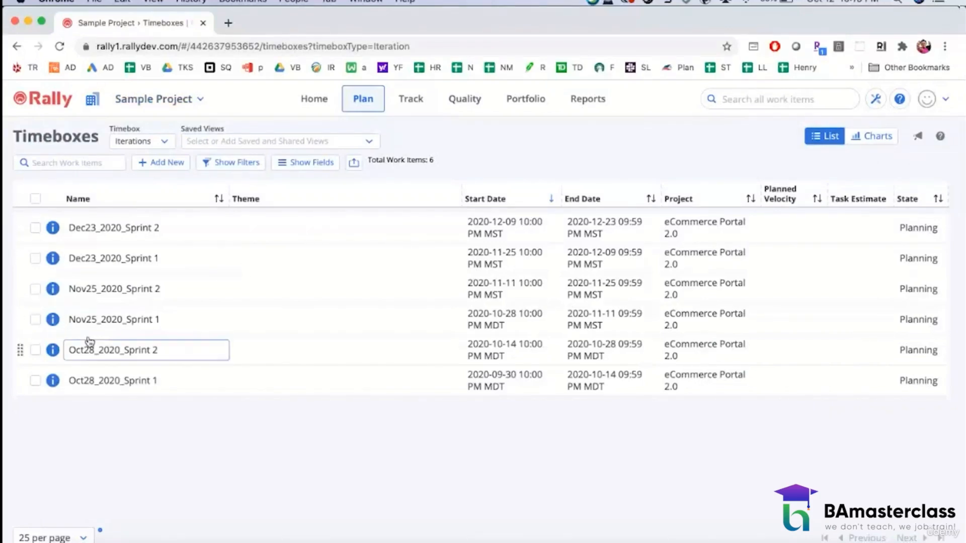
click(35, 350)
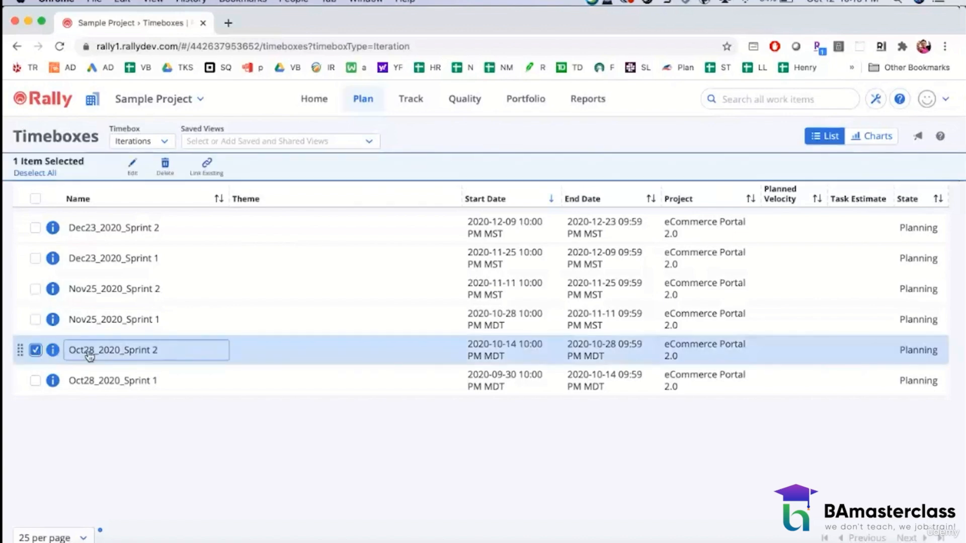
right_click(20, 354)
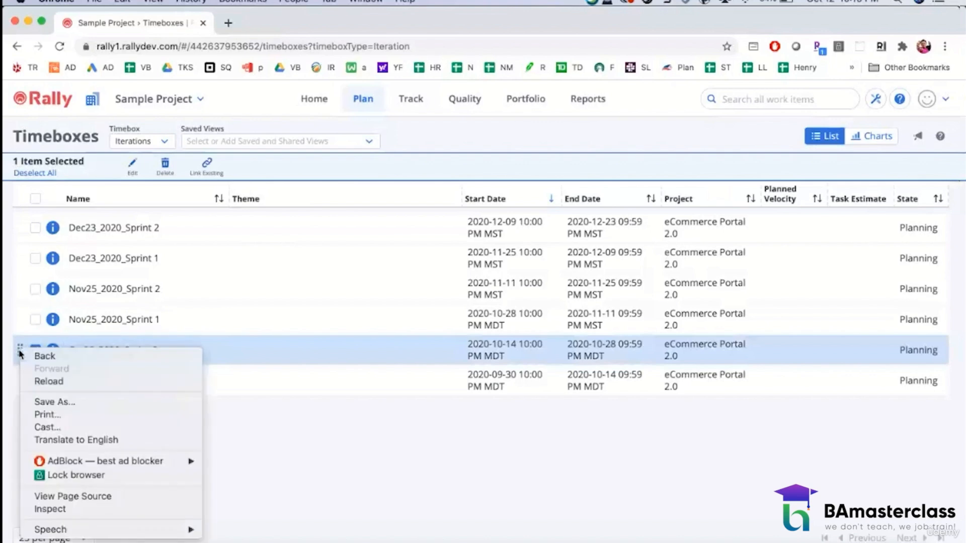
click(334, 459)
click(116, 349)
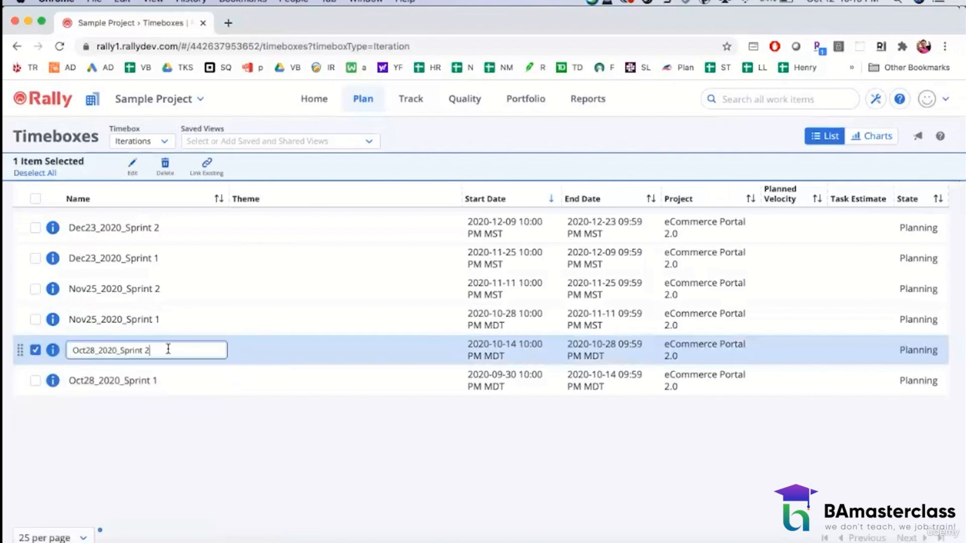
click(276, 432)
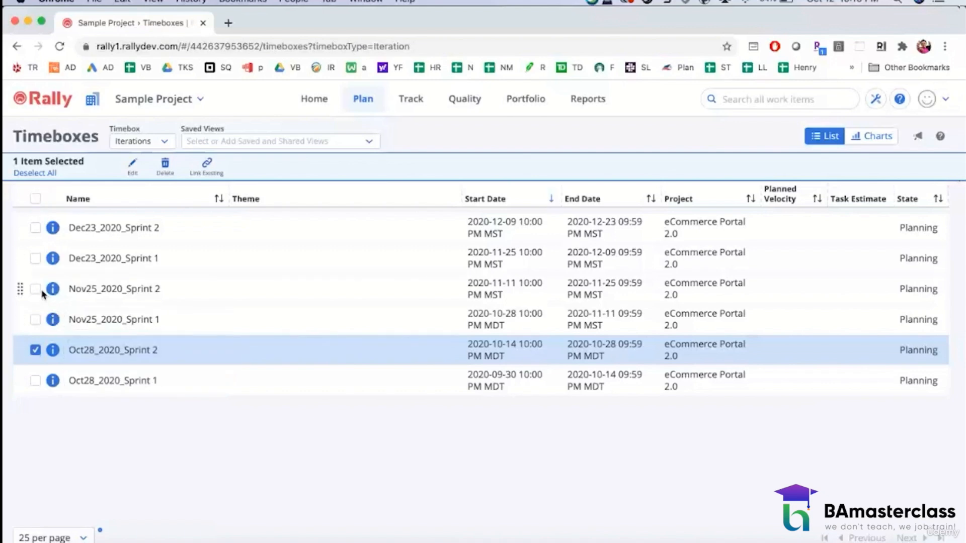
click(37, 321)
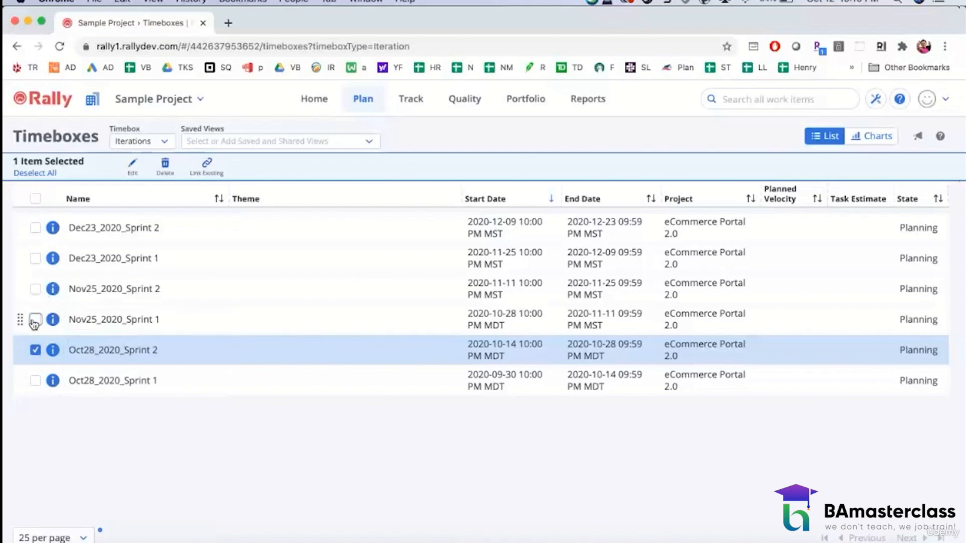
click(36, 258)
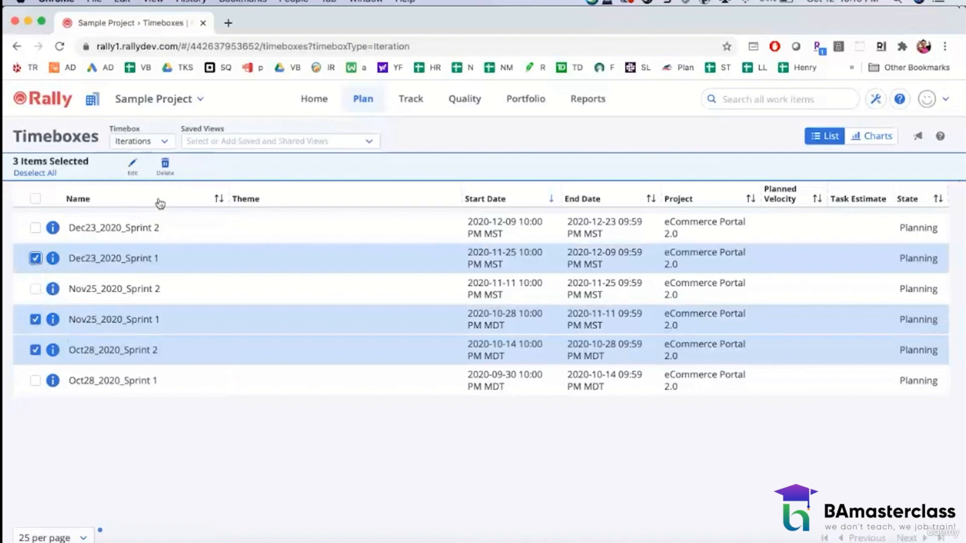
click(165, 163)
click(510, 214)
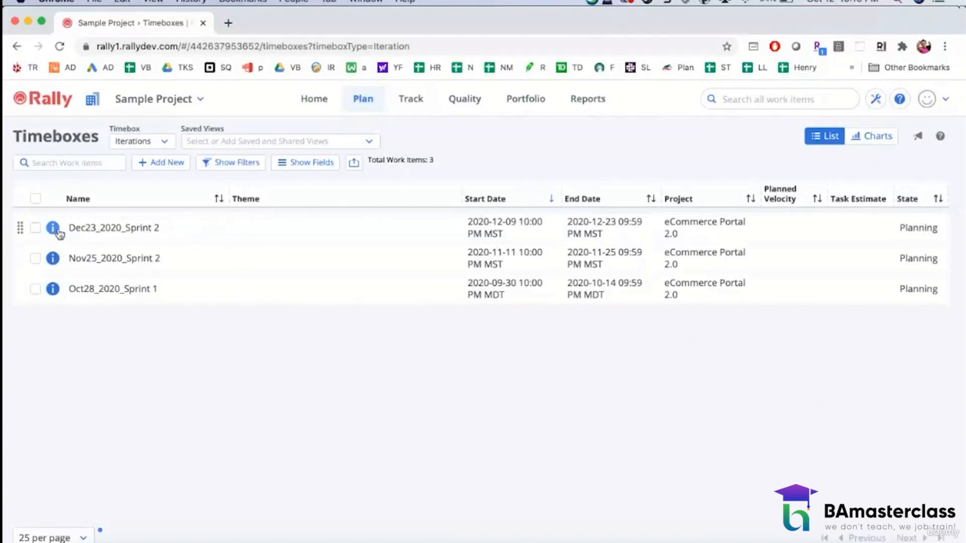
click(35, 227)
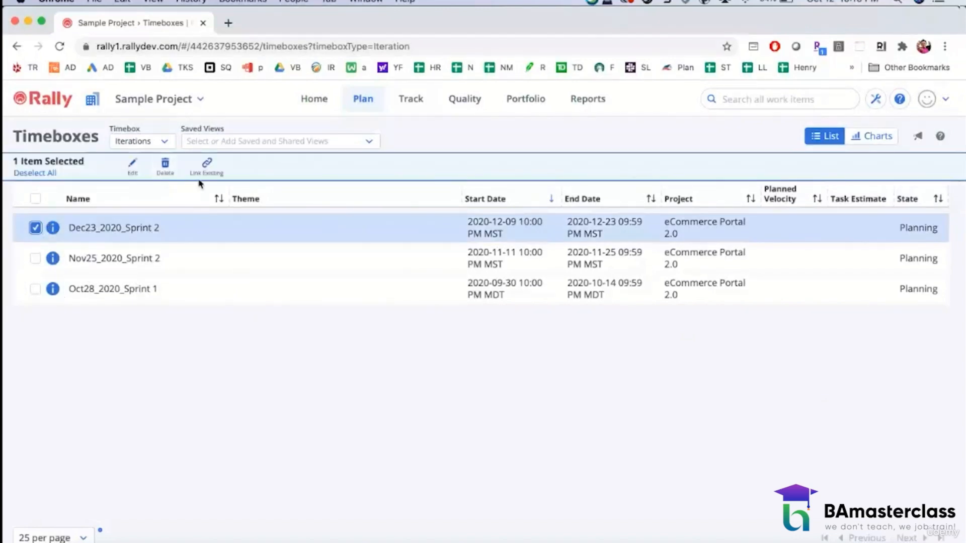
click(131, 166)
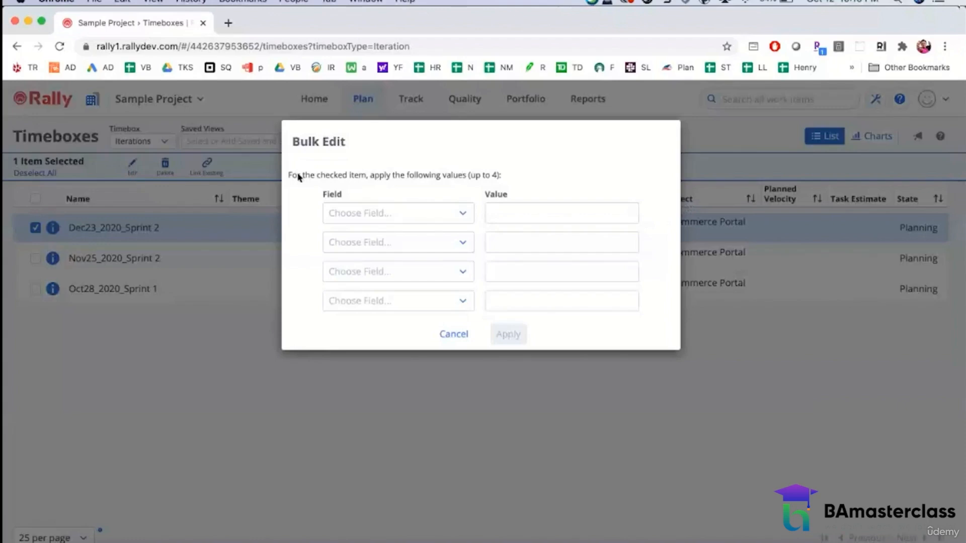
click(464, 214)
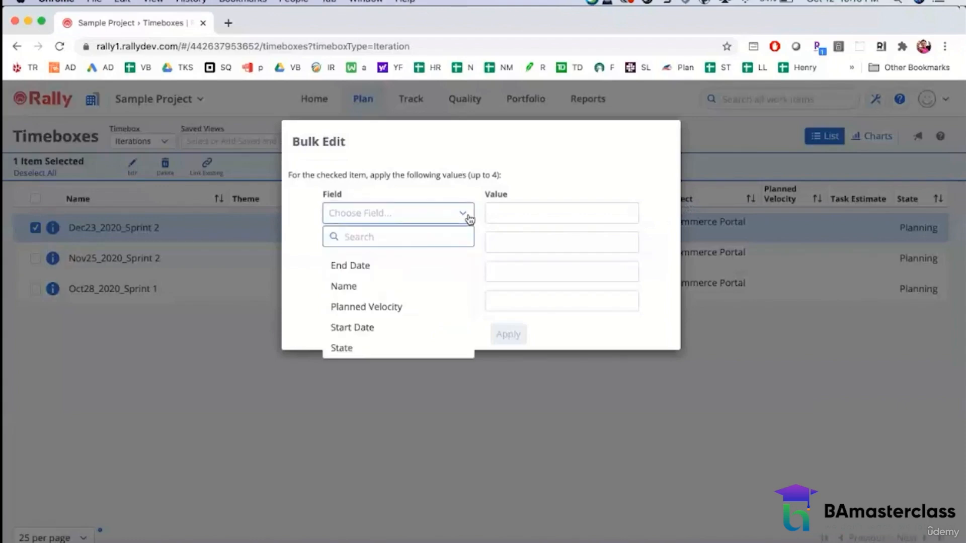
click(451, 286)
click(561, 212)
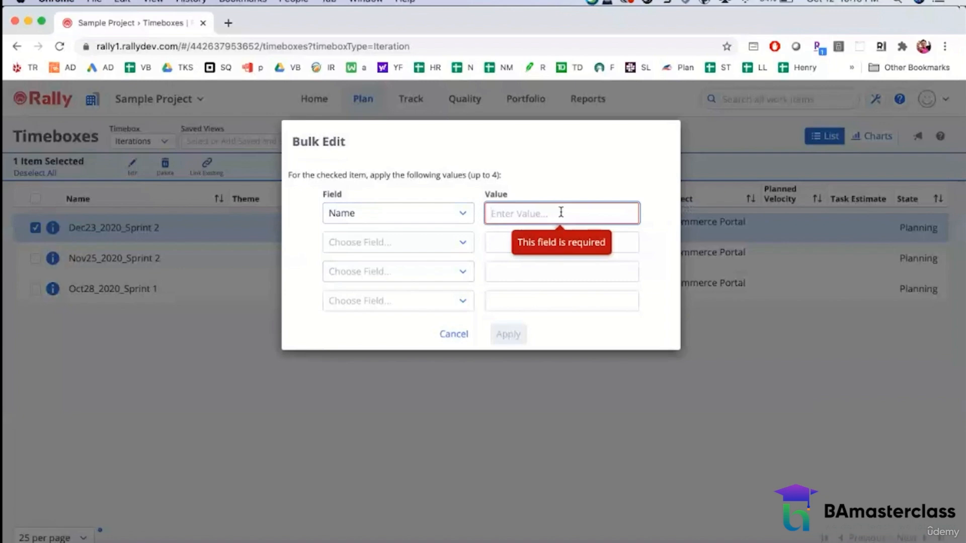
text(Dec23_)
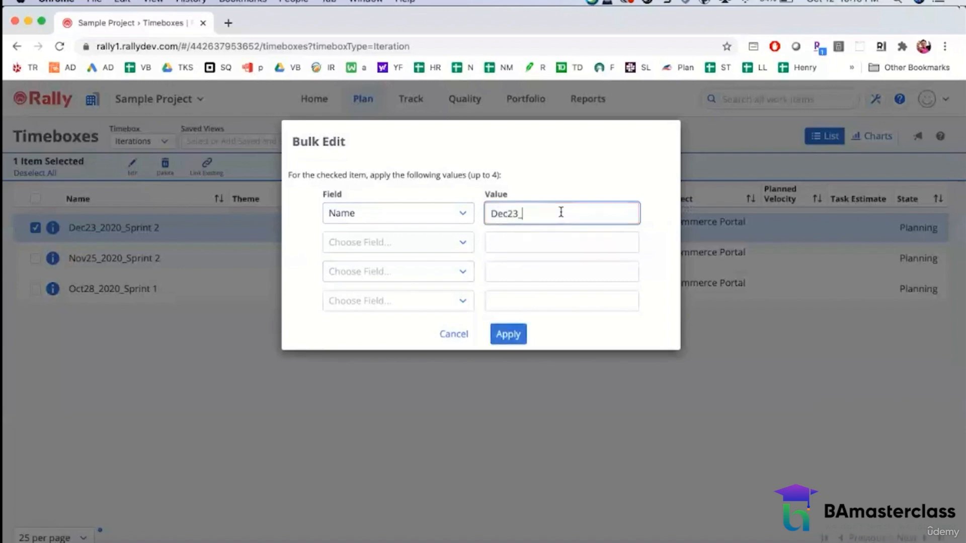
text(2020_Sprint3)
drag(594, 214, 459, 215)
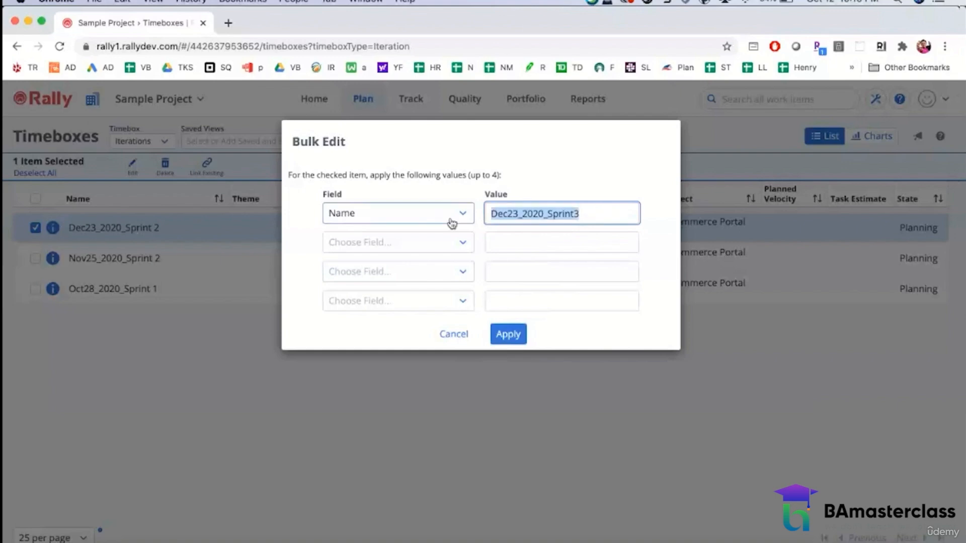
click(451, 333)
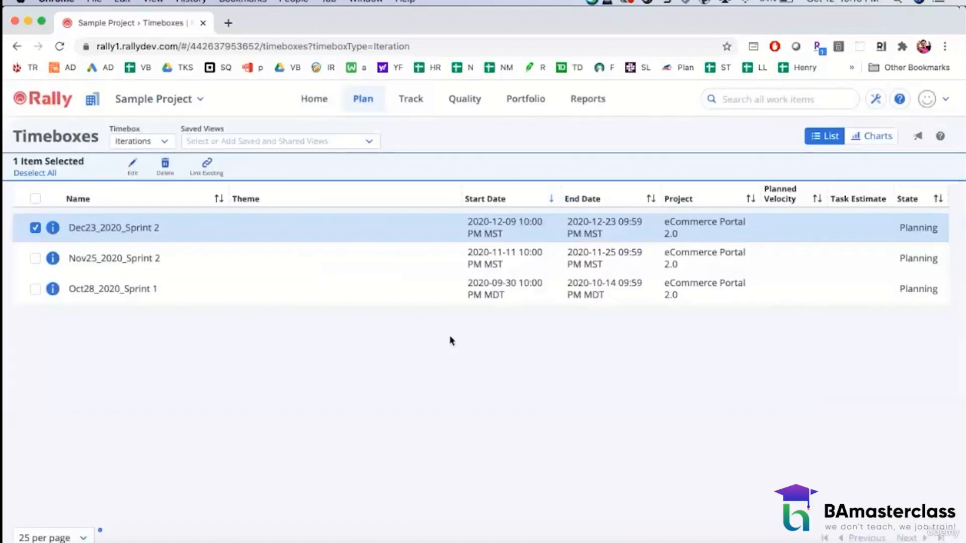
click(37, 232)
- Rename the iteration Dec23_2020_Sprint 2 as Dec23_2020_Sprint 3 directly in the timeboxes list
click(80, 227)
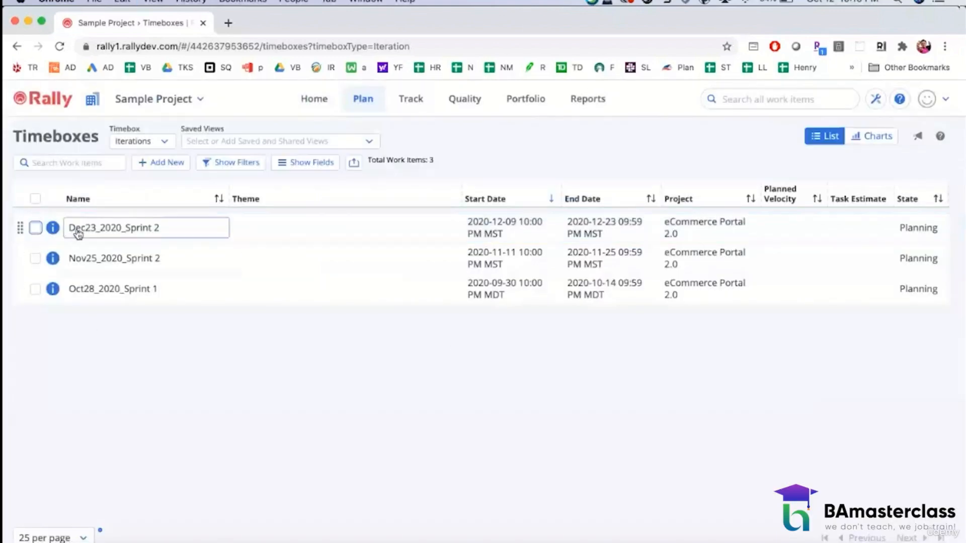
drag(152, 227, 149, 227)
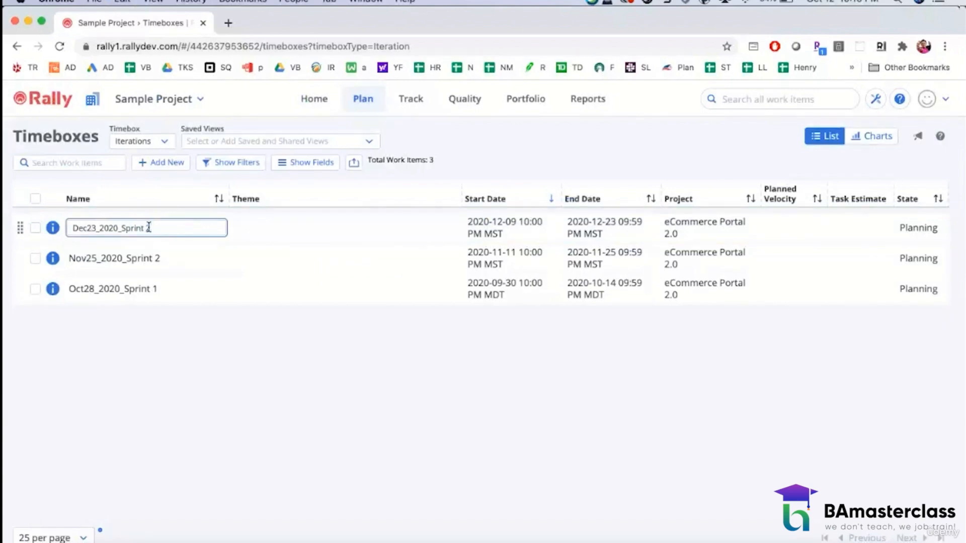
text(3)
click(261, 486)
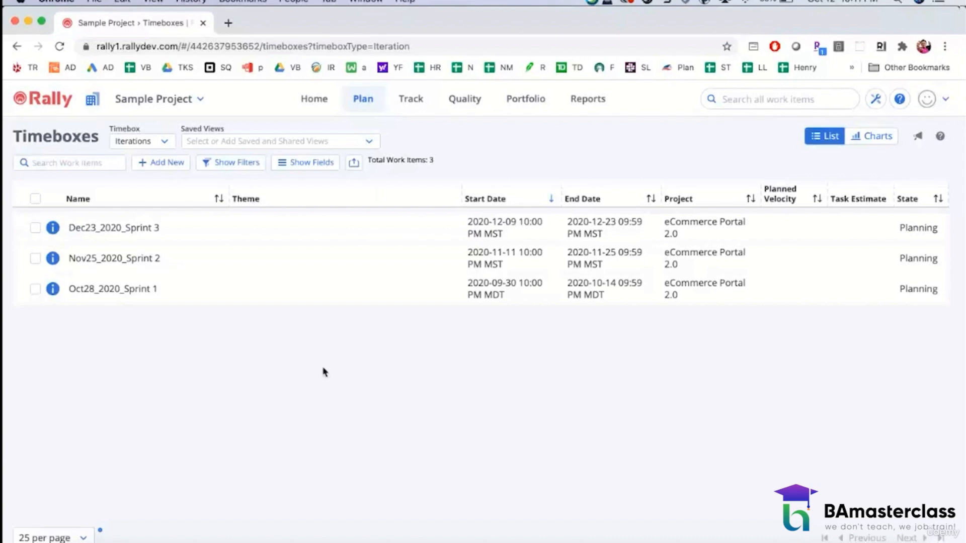
- Return to the backlog, look through the details of user story US1, and close them
click(351, 100)
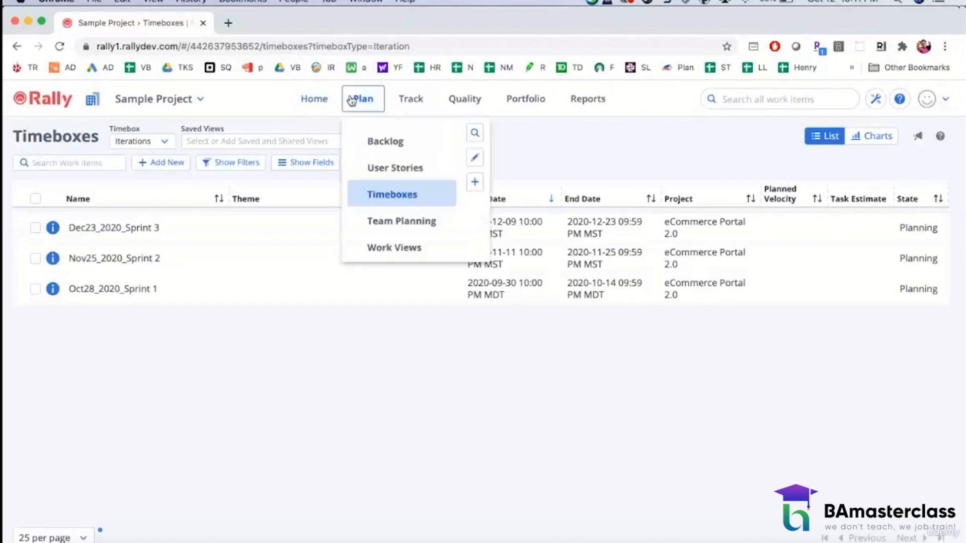
click(373, 138)
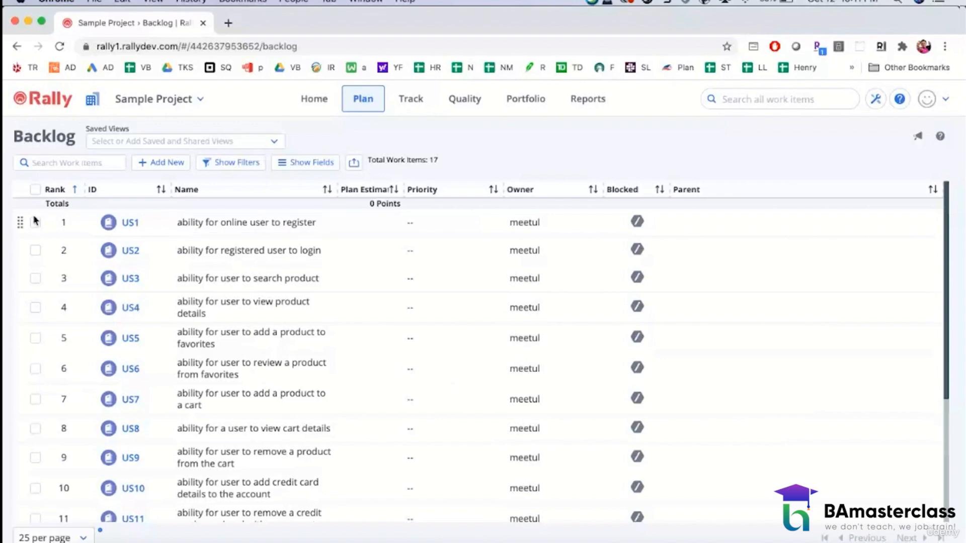
click(129, 223)
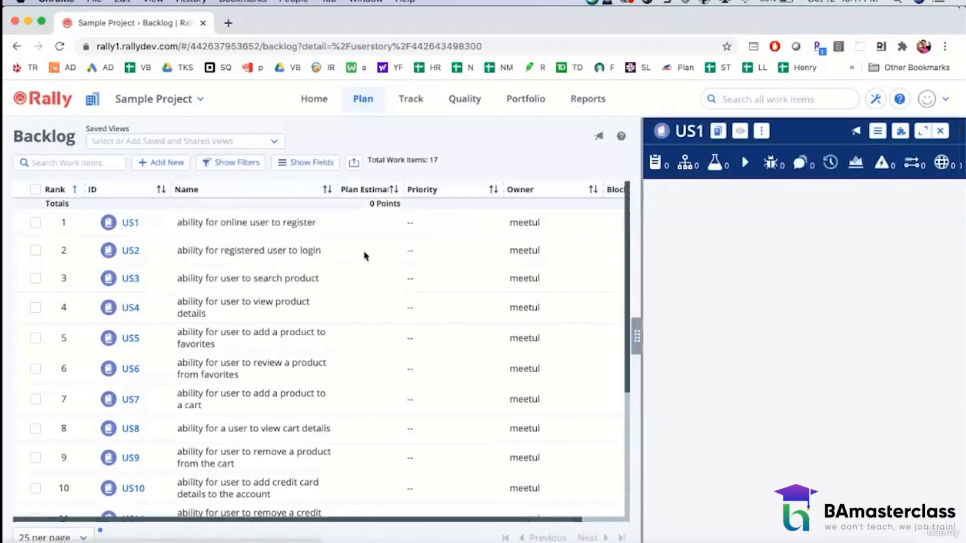
scroll(757, 370, down, 3)
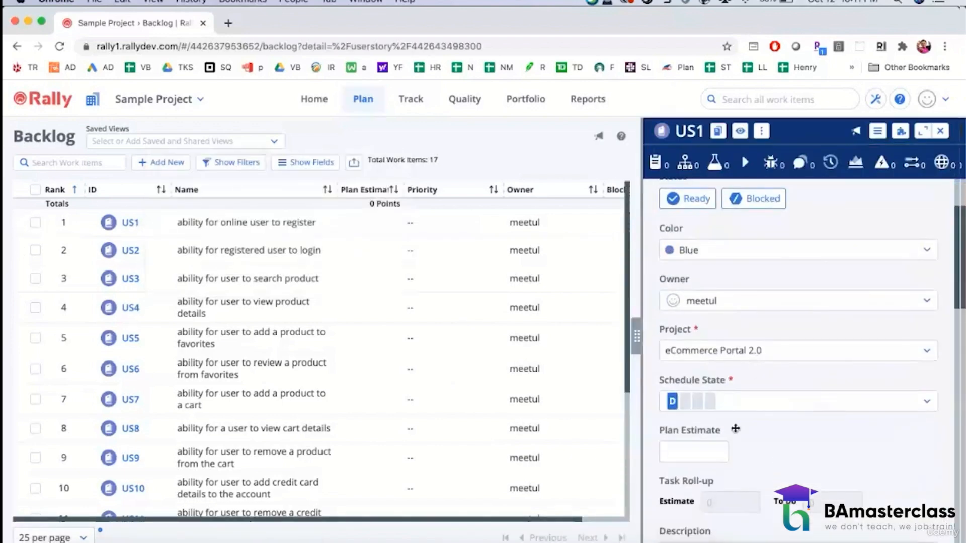
scroll(745, 476, down, 1)
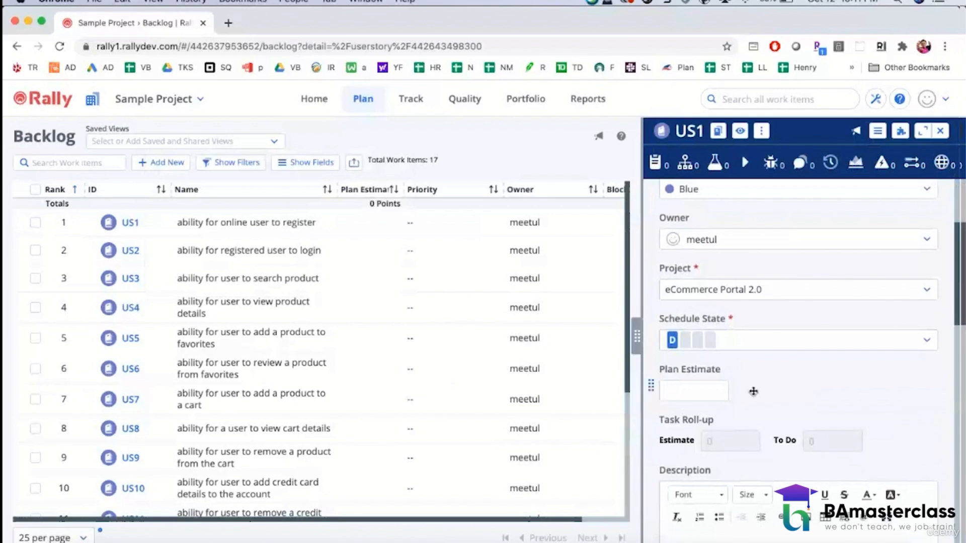
scroll(754, 392, down, 4)
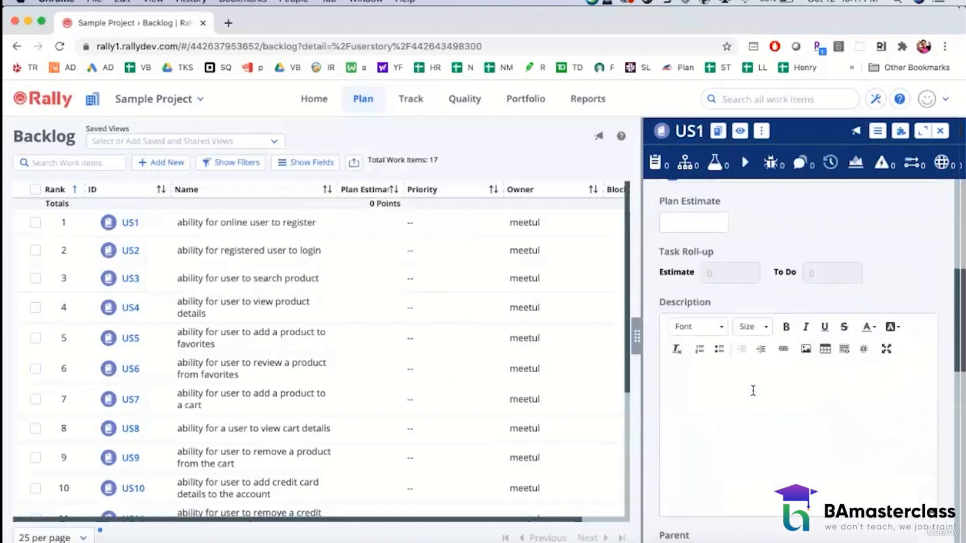
scroll(753, 391, up, 6)
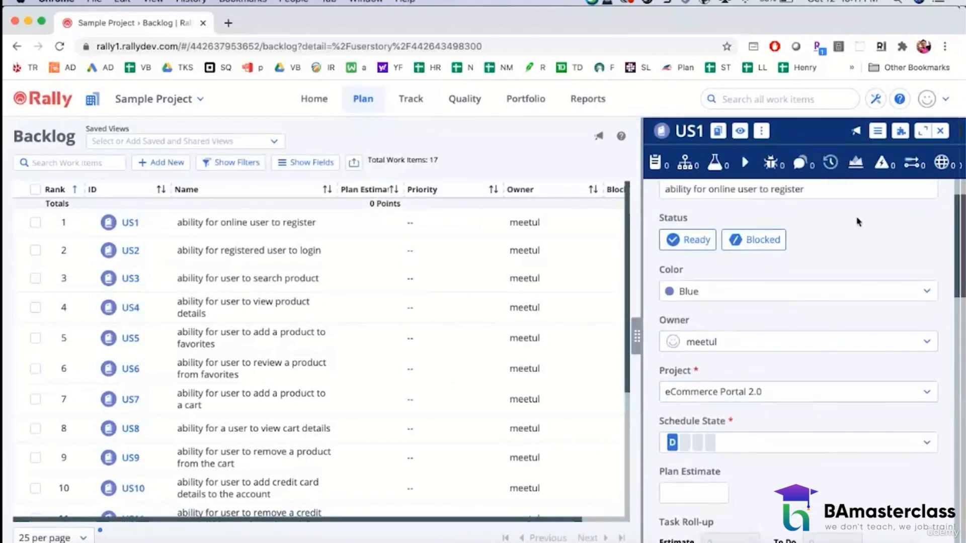
click(940, 131)
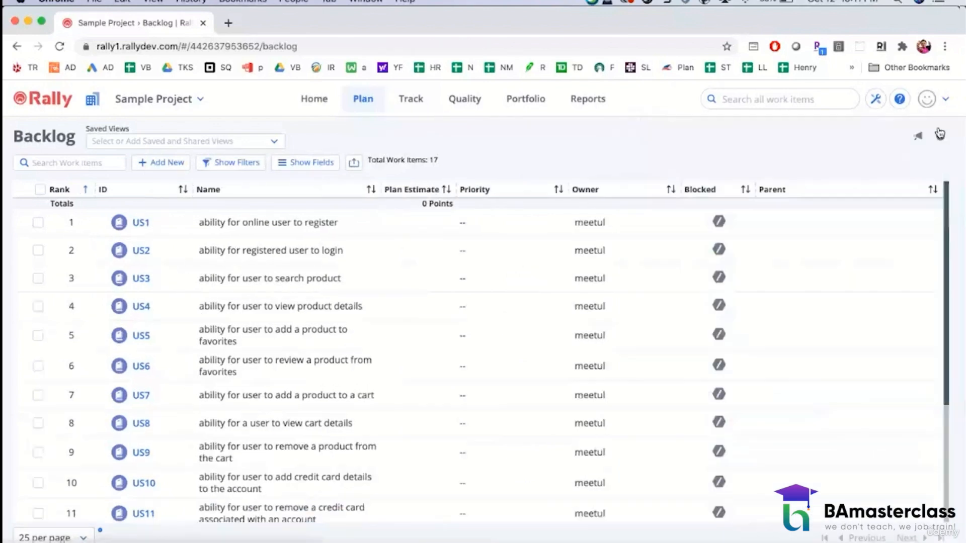
click(370, 101)
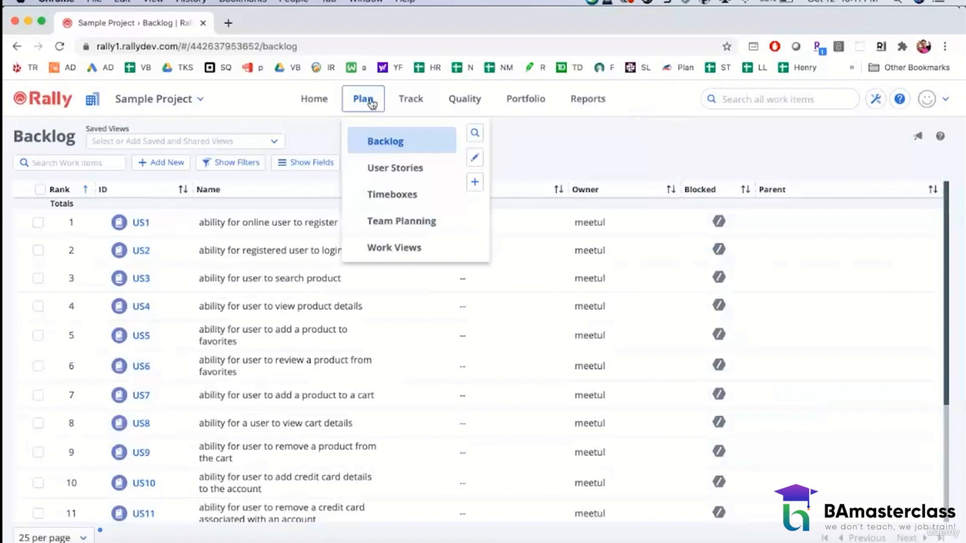
click(544, 101)
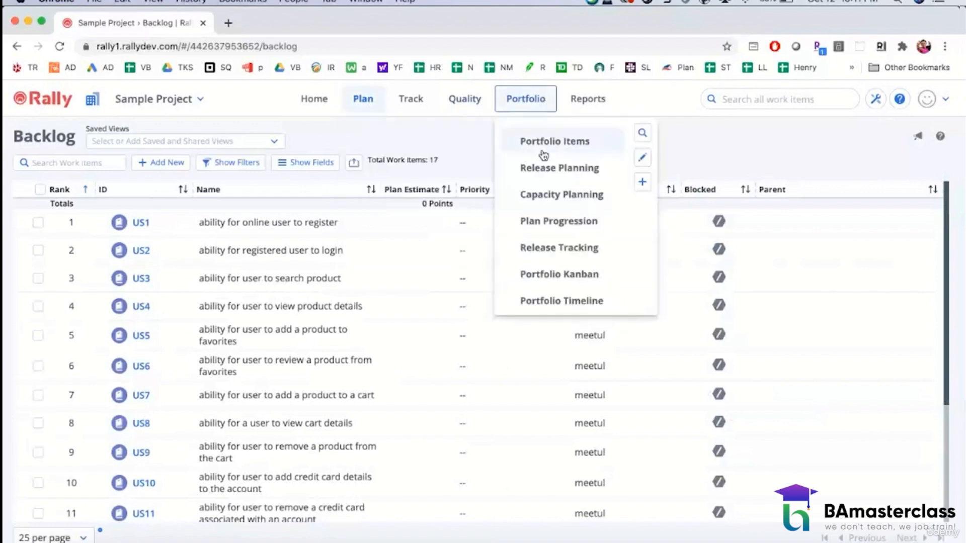
- Assign user story US1 to release Oct28_2020 and iteration Oct28_2020_Sprint 1, and save the story
click(139, 223)
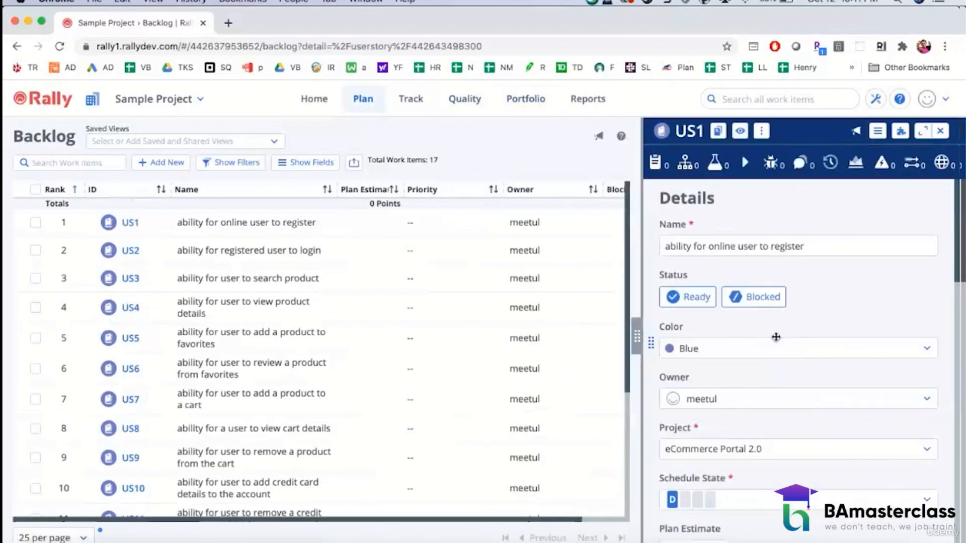
scroll(811, 376, down, 6)
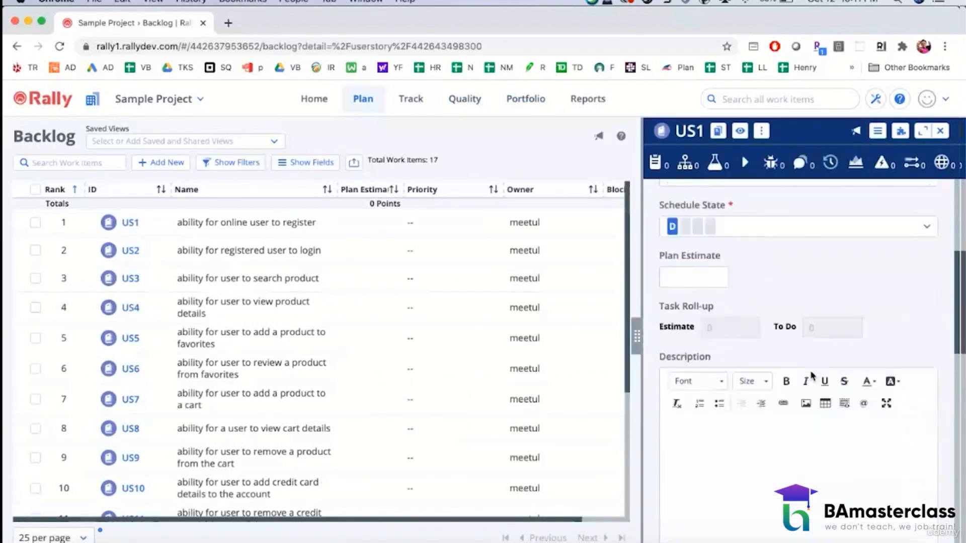
scroll(811, 375, down, 10)
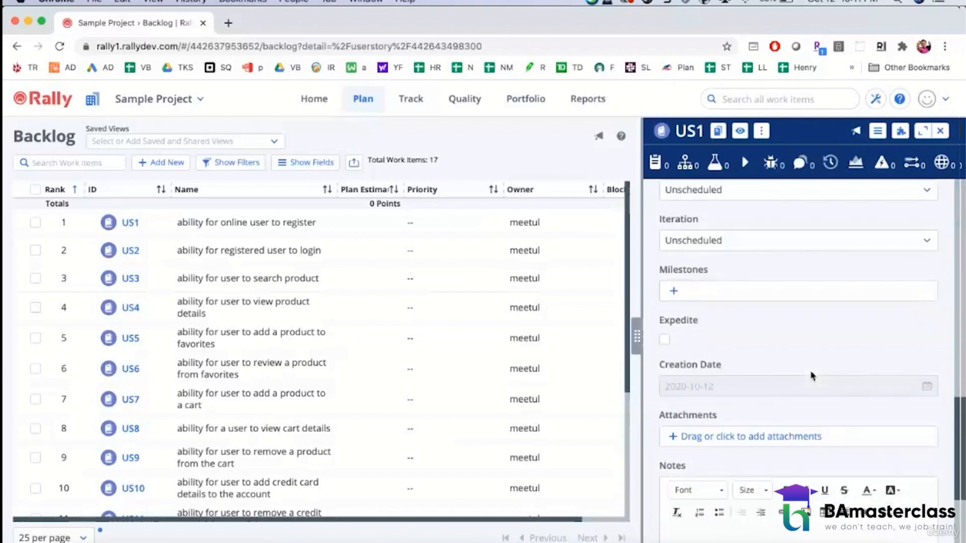
scroll(811, 376, up, 2)
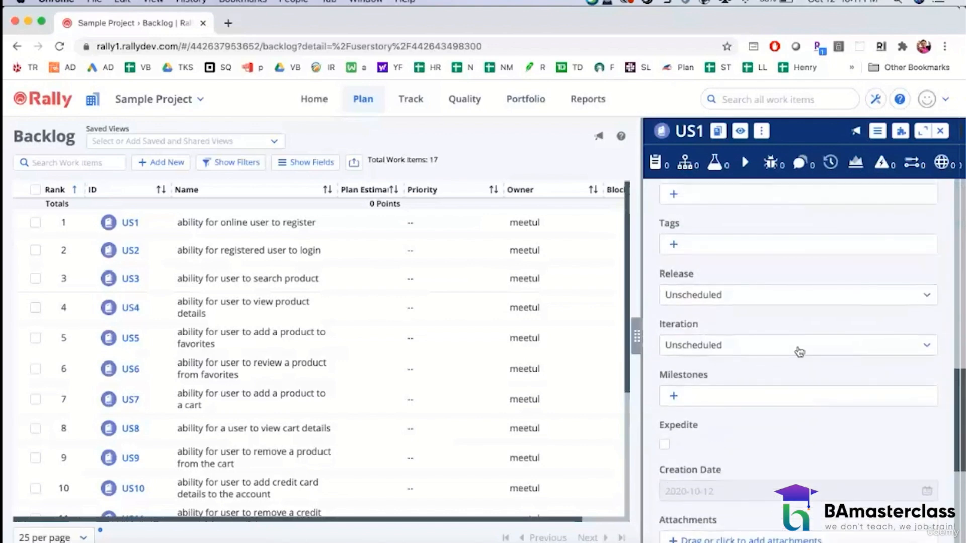
click(765, 294)
click(720, 415)
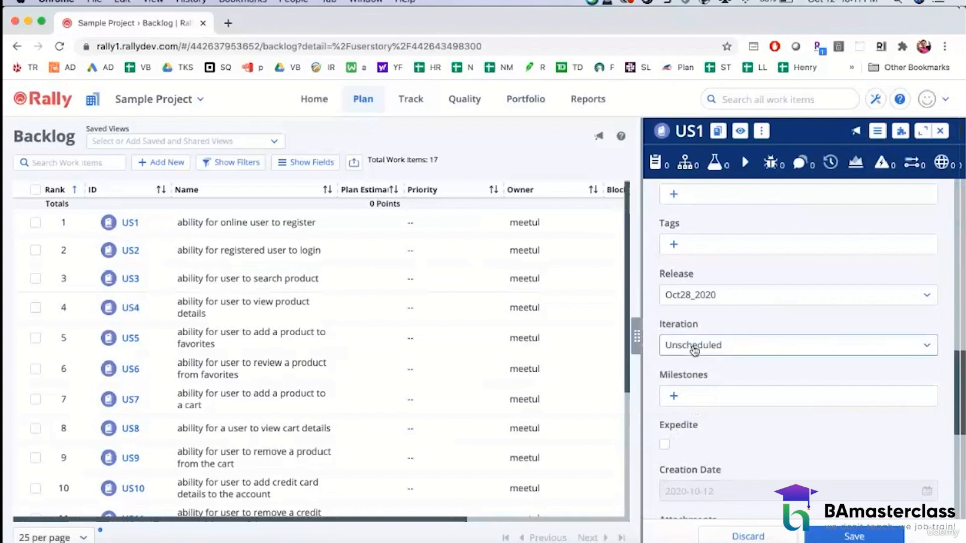
click(749, 341)
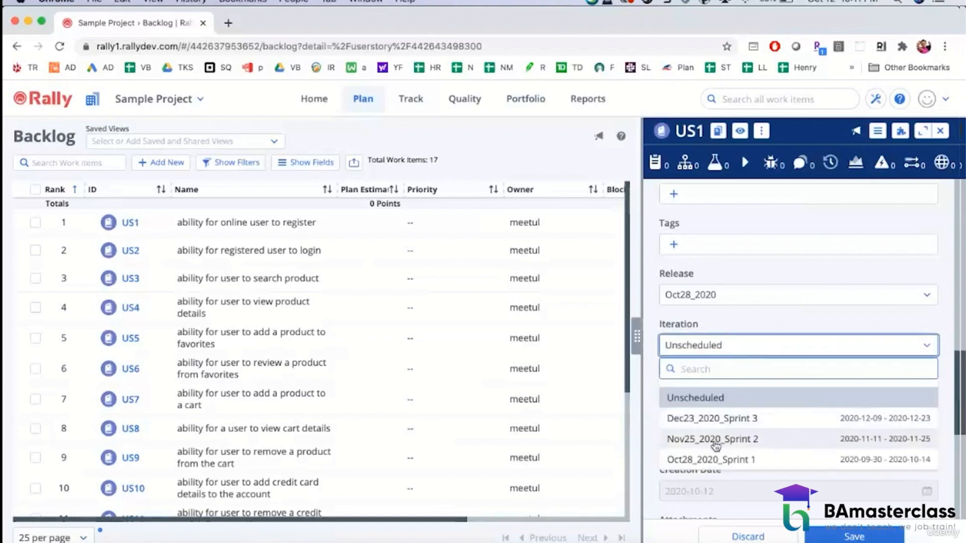
click(714, 454)
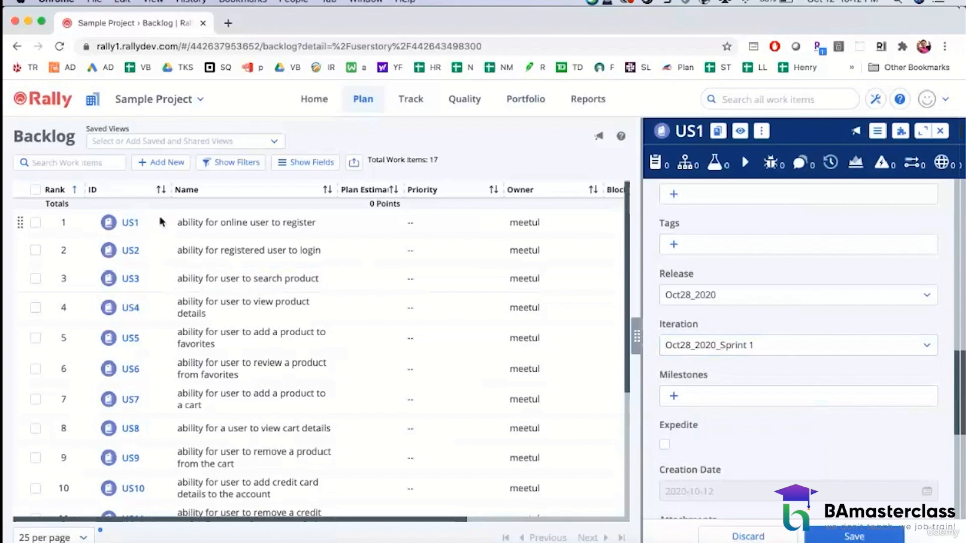
mouse_move(135, 229)
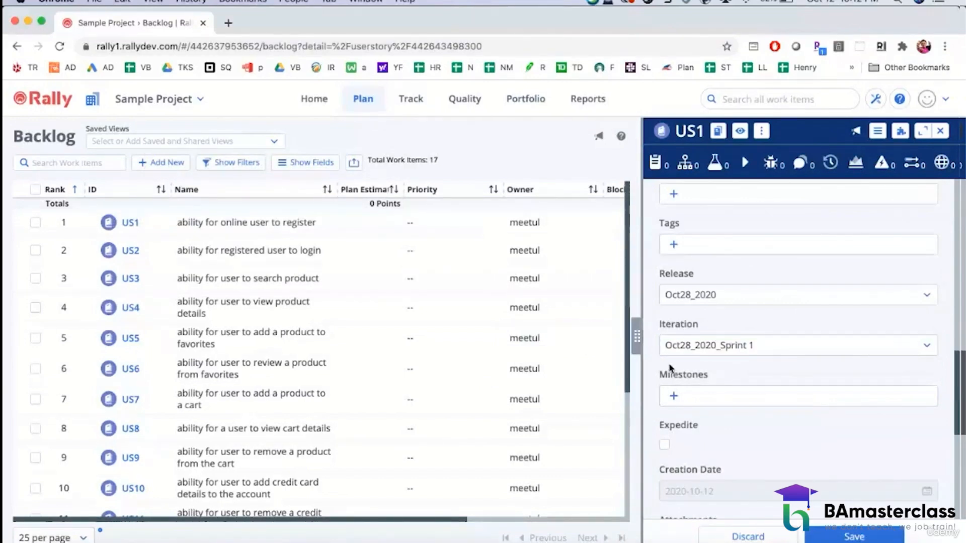
click(883, 538)
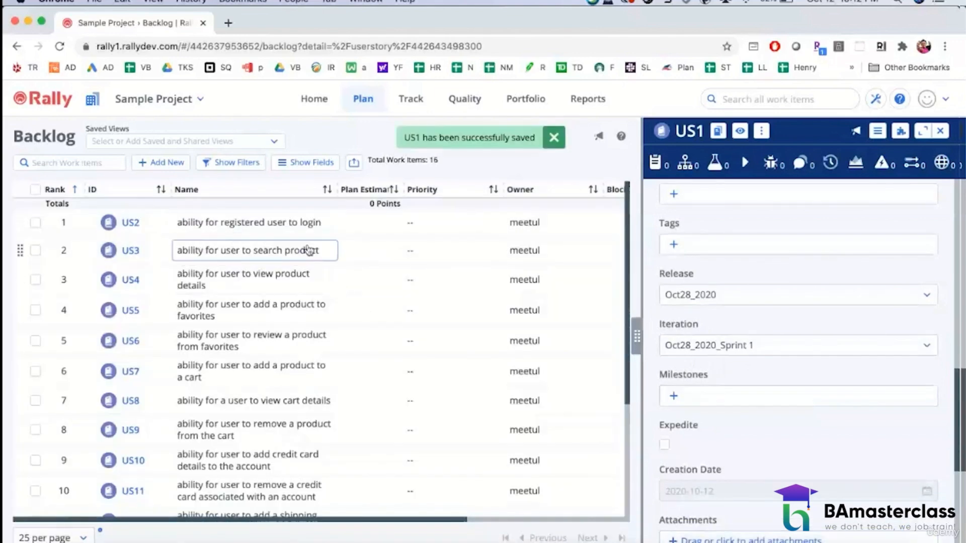
- Assign user story US2 to release Oct28_2020, save the story, and close its details
click(129, 222)
scroll(815, 356, down, 5)
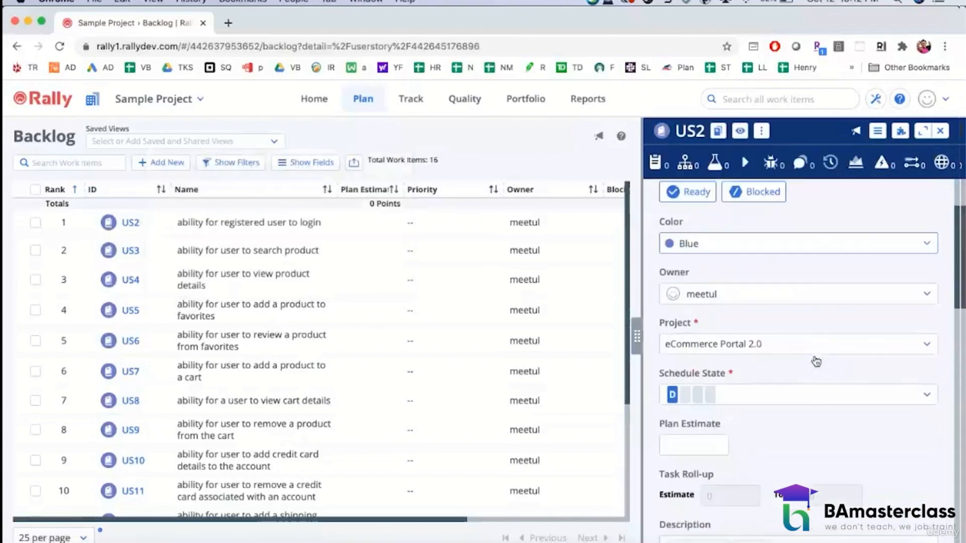
scroll(815, 361, down, 5)
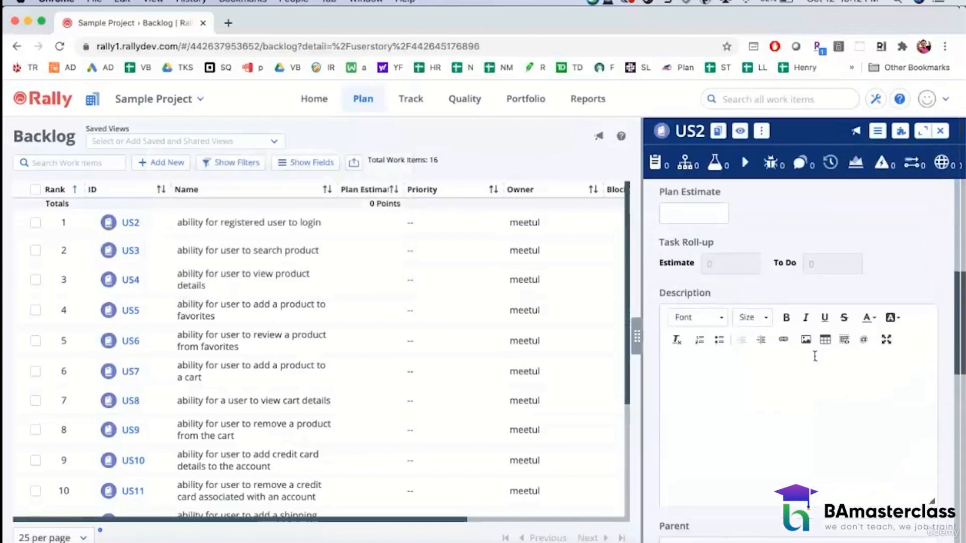
scroll(815, 362, down, 4)
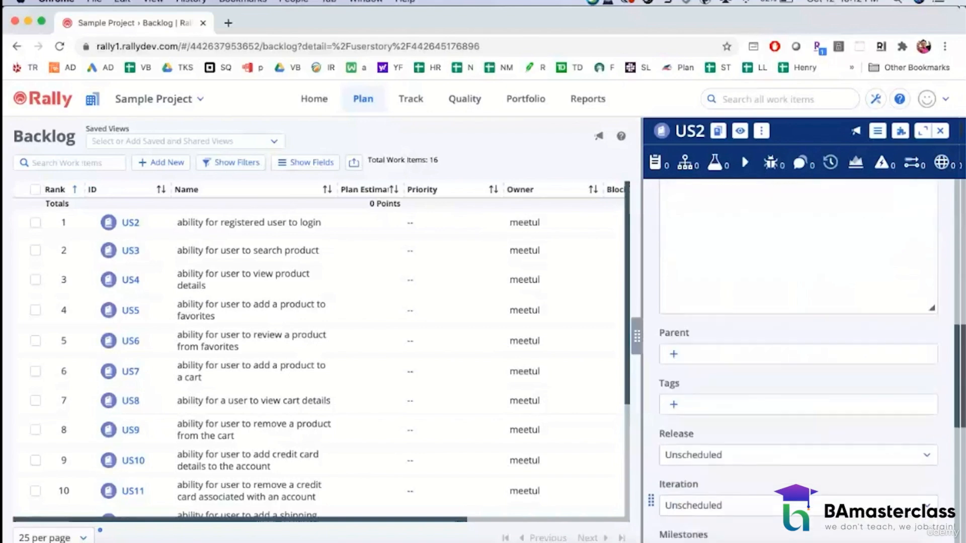
click(755, 458)
click(730, 435)
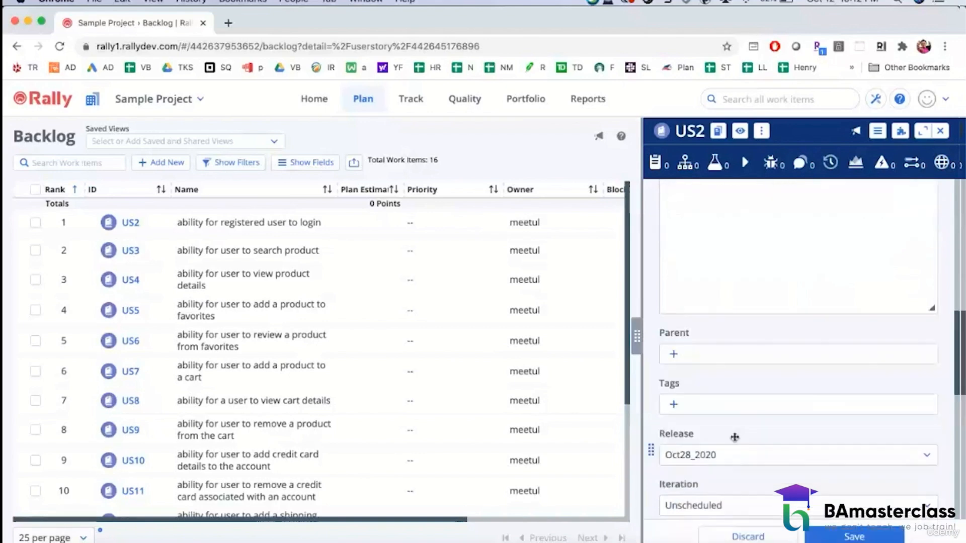
click(853, 537)
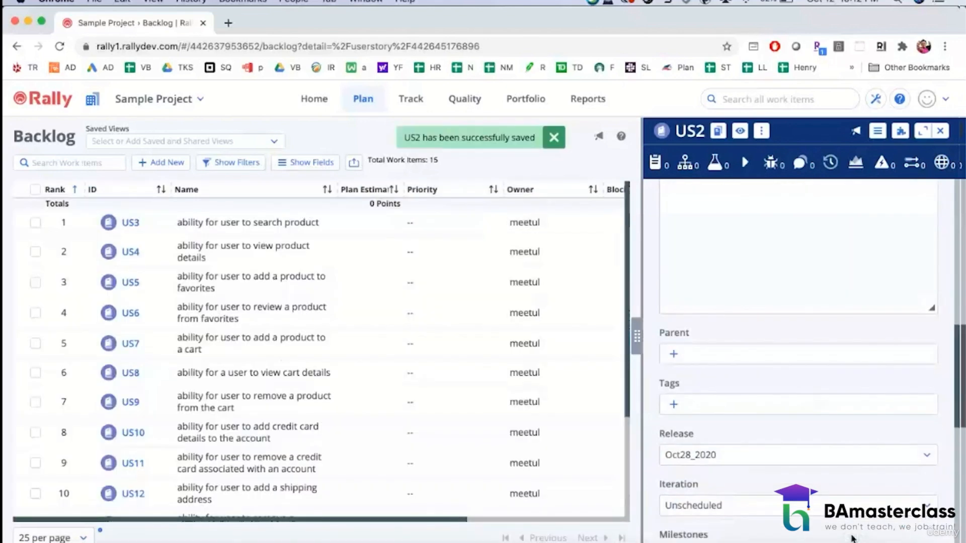
click(940, 131)
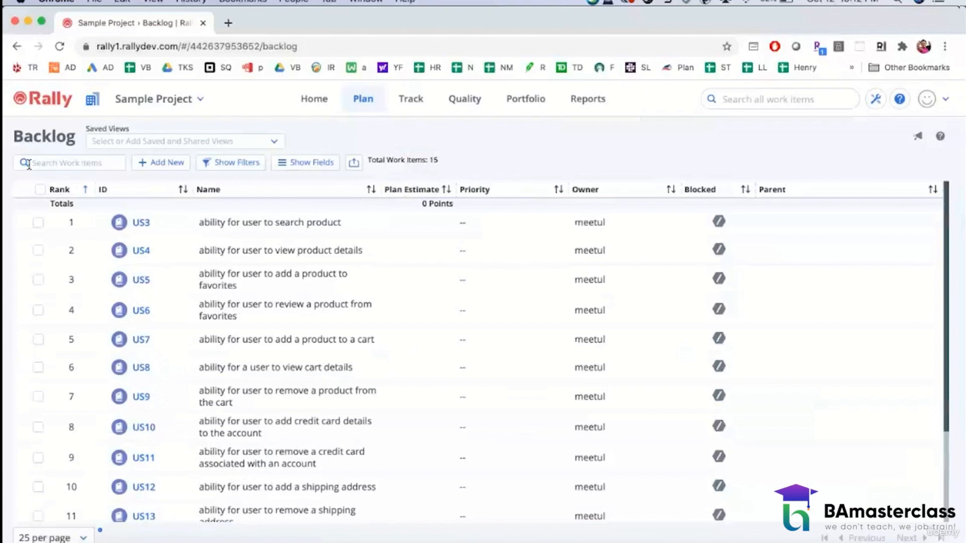
- Bulk edit user stories US3 through US14 in the backlog to set their Release to Oct28_2020
click(35, 222)
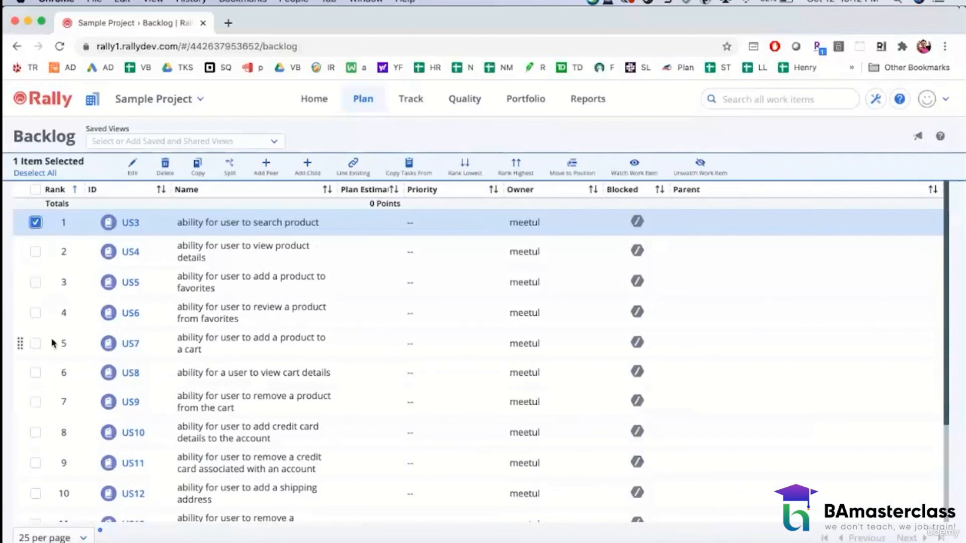
click(36, 252)
click(35, 283)
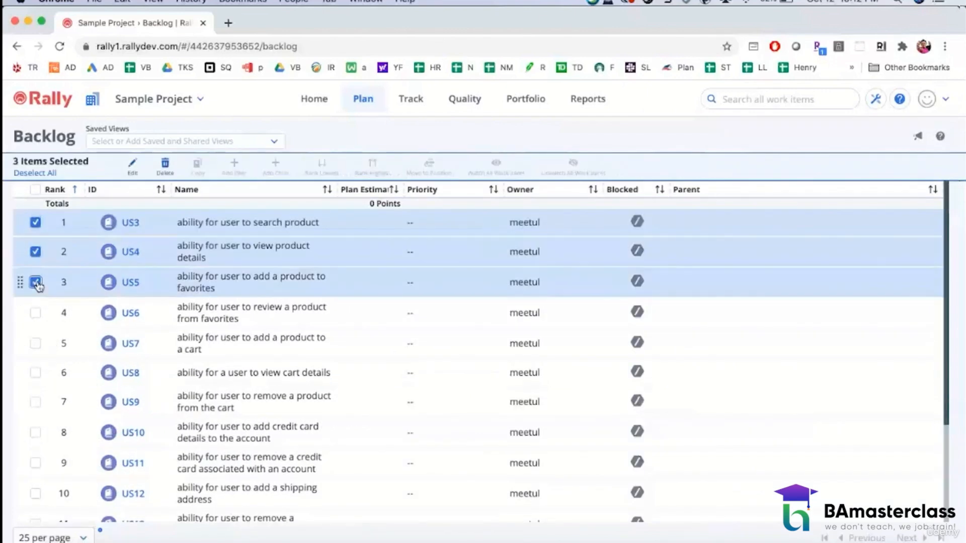
click(35, 313)
click(35, 343)
click(35, 373)
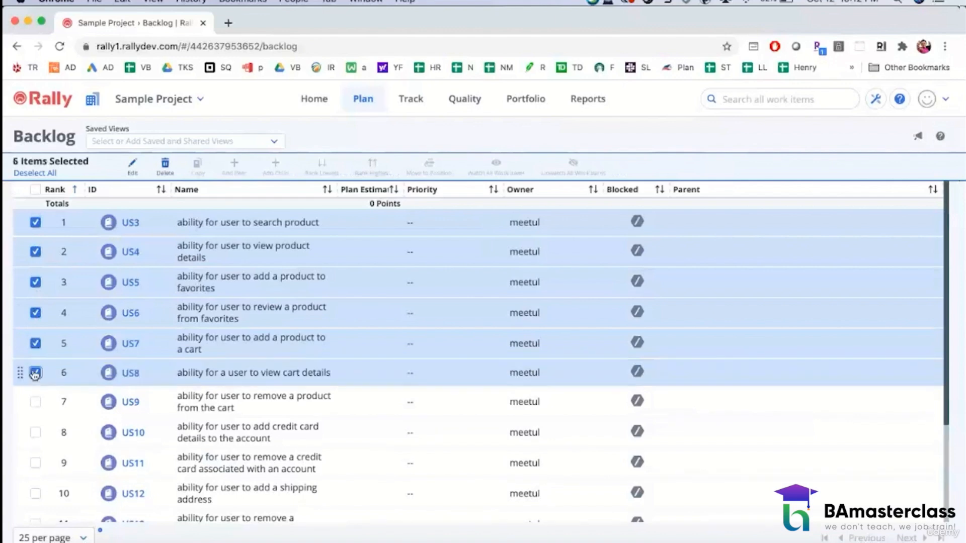
click(35, 401)
click(36, 433)
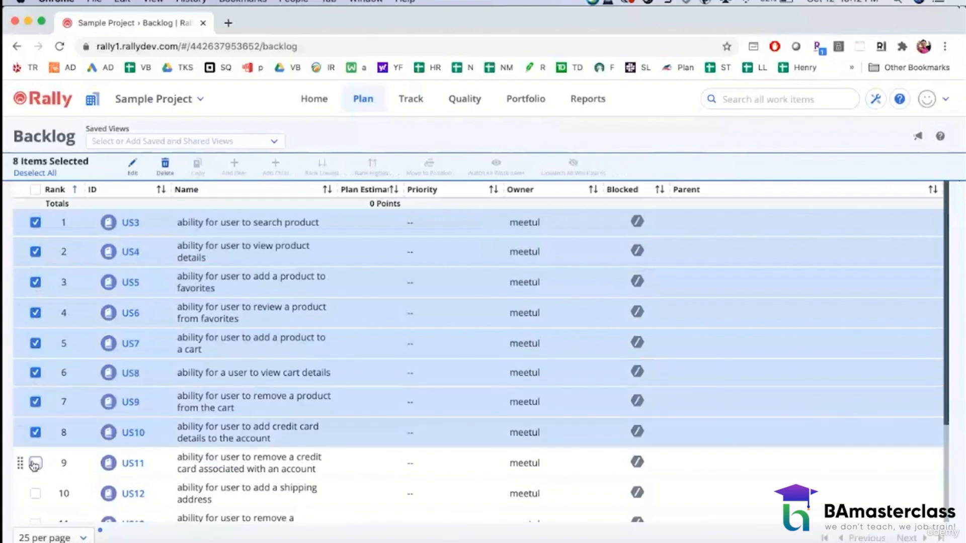
click(34, 462)
scroll(34, 453, down, 2)
click(35, 439)
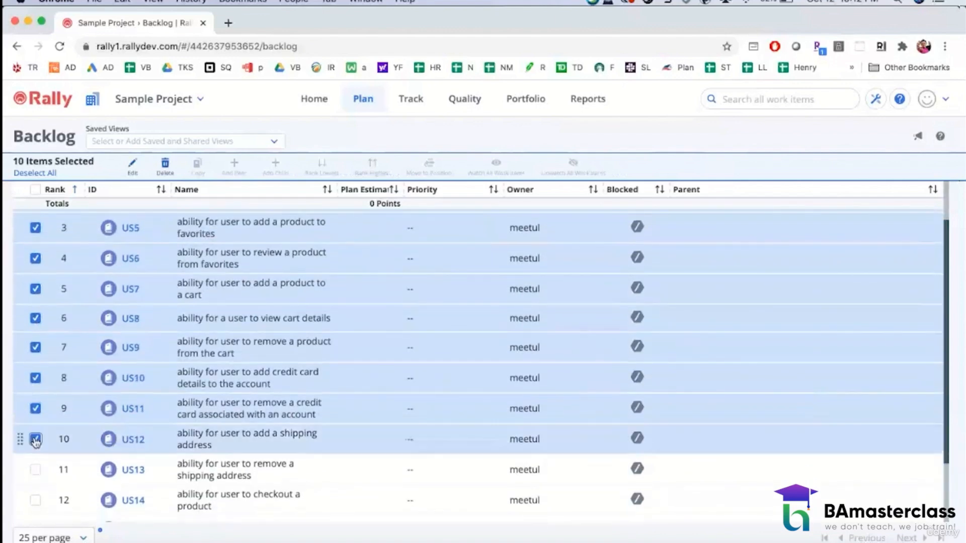
click(35, 469)
click(36, 500)
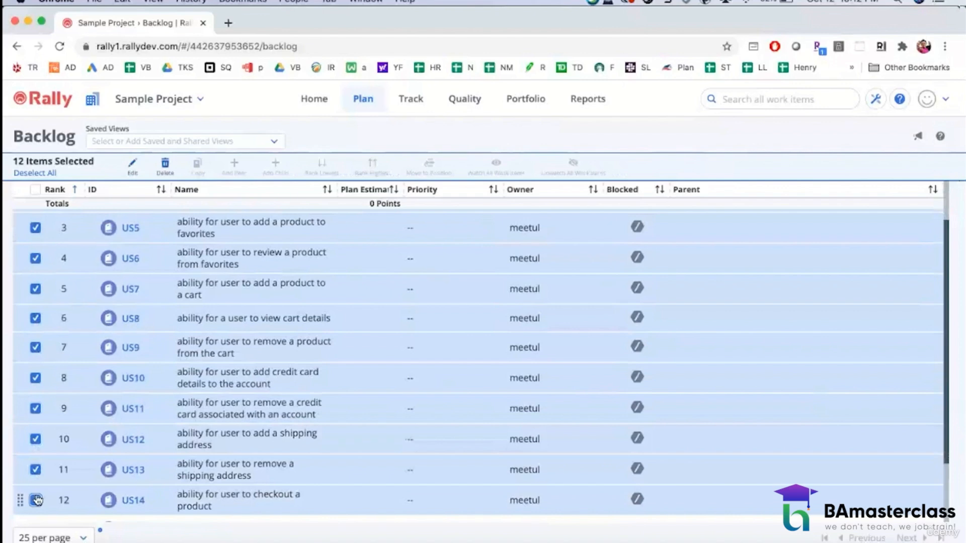
mouse_move(133, 321)
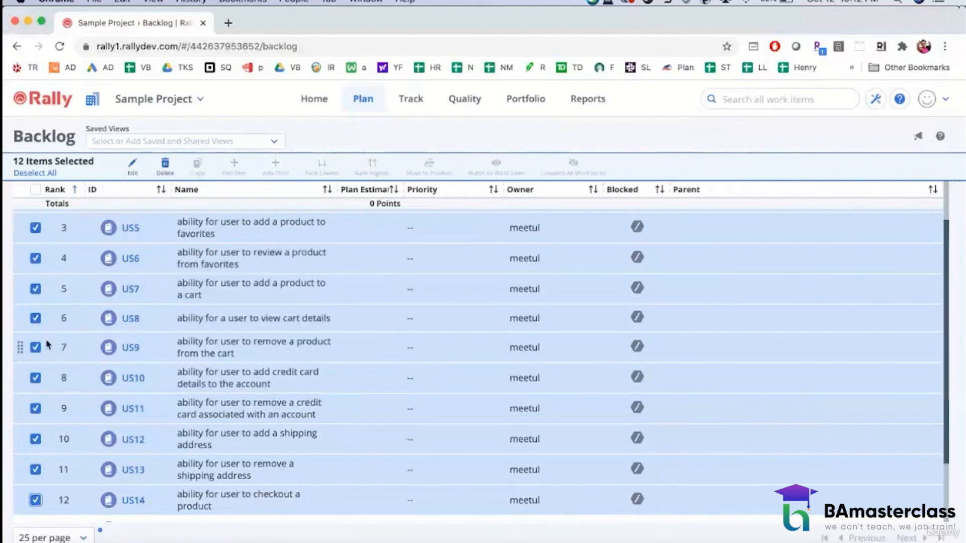
click(132, 166)
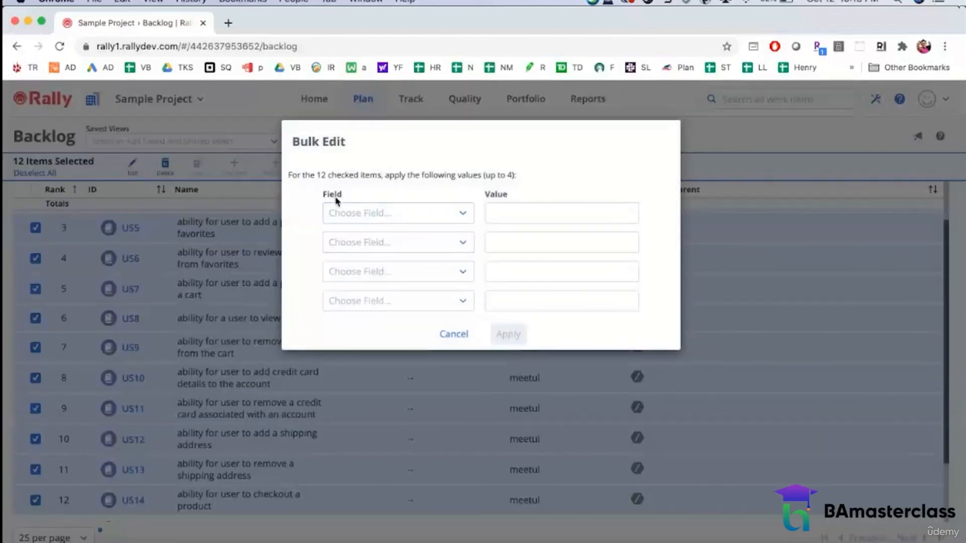
click(459, 215)
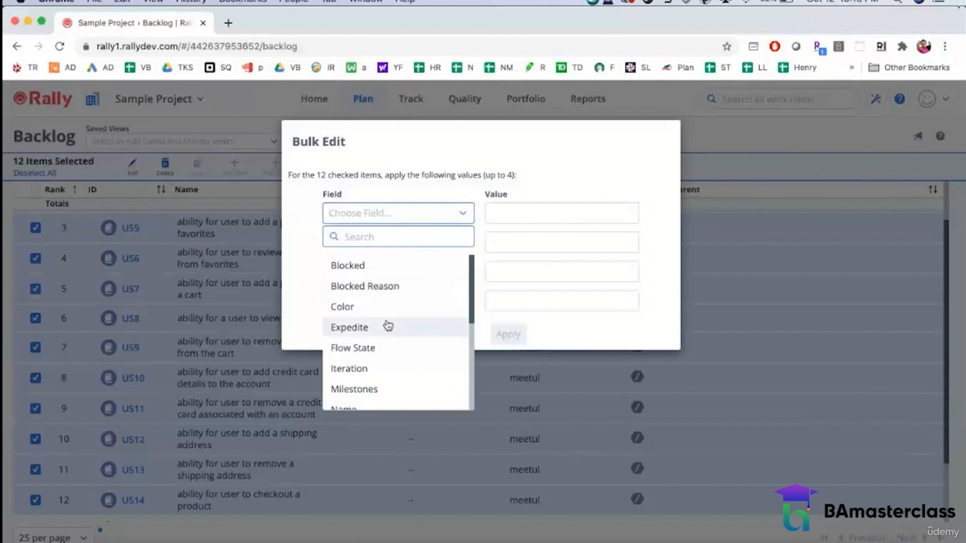
scroll(388, 351, down, 4)
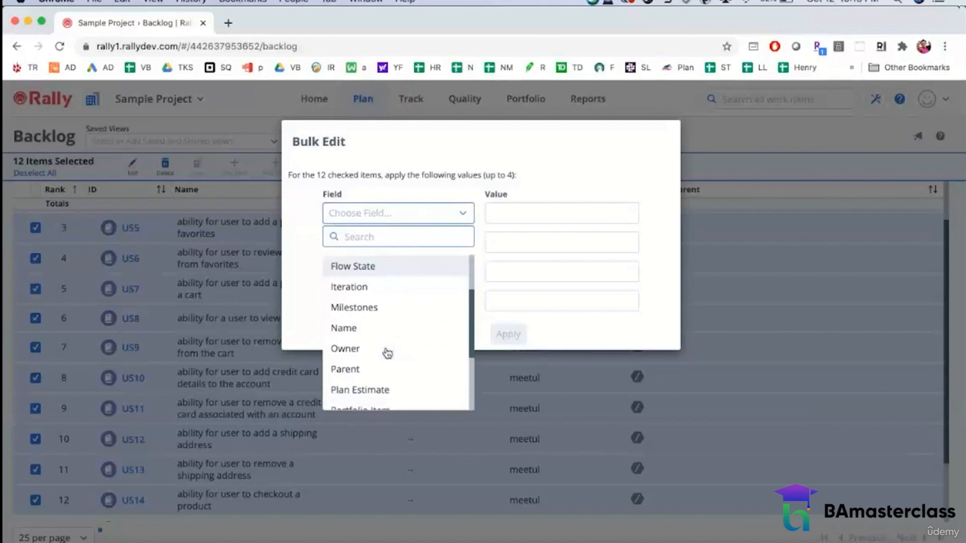
scroll(387, 354, down, 5)
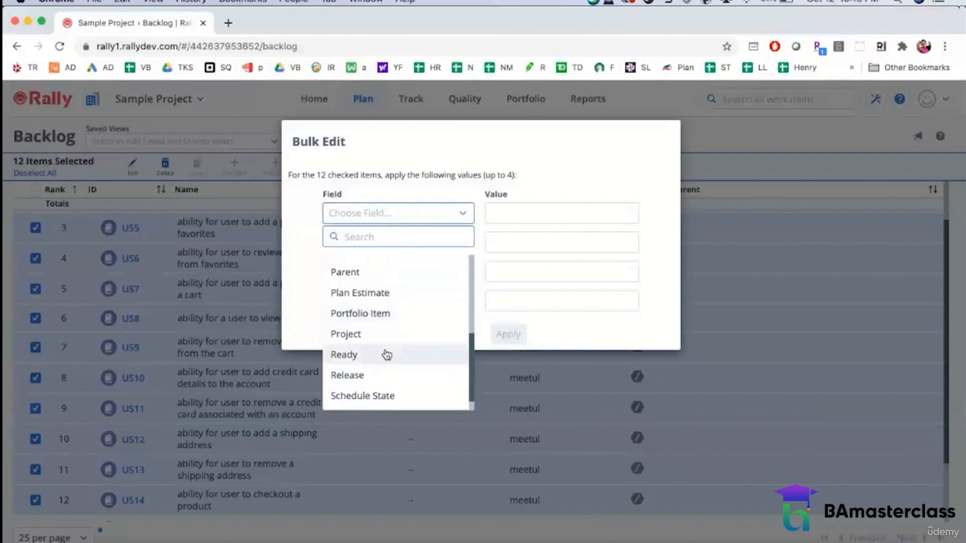
click(382, 374)
click(625, 218)
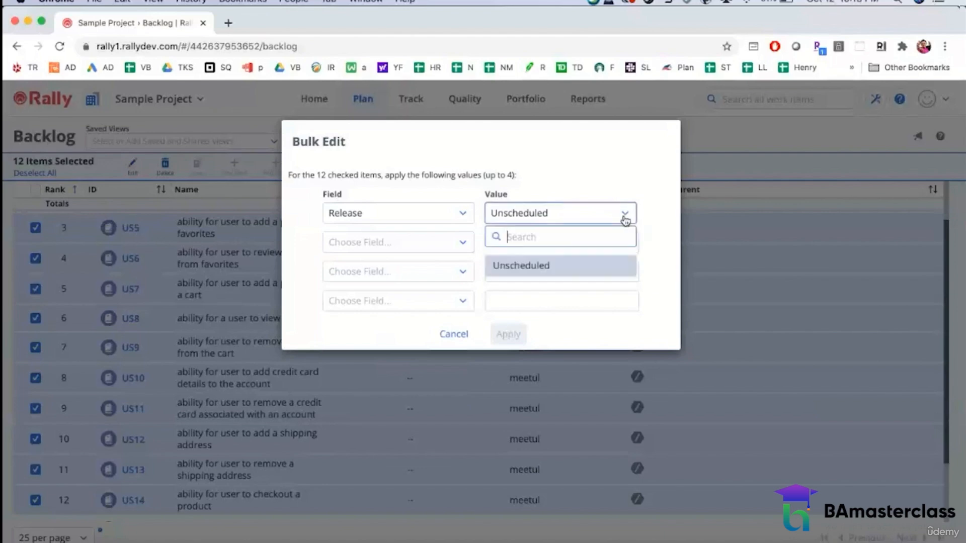
click(525, 328)
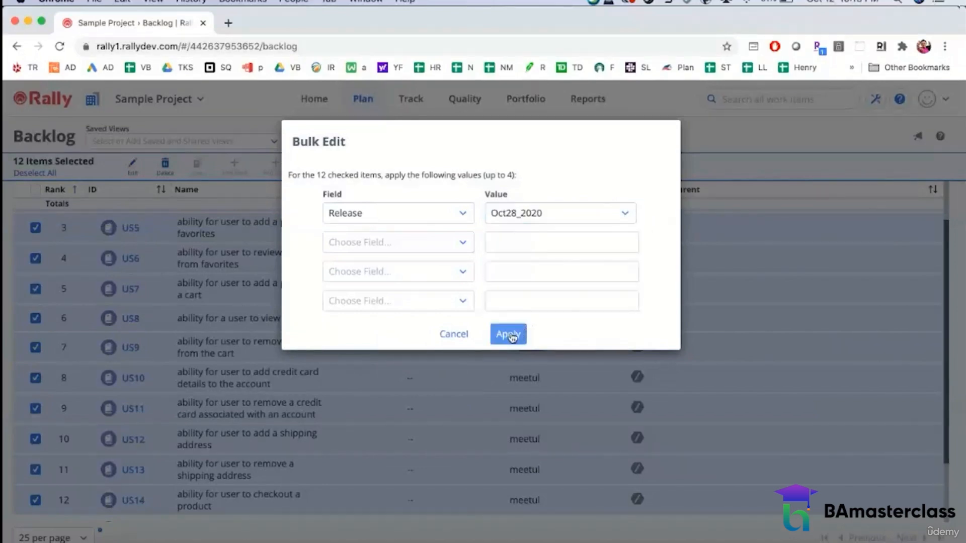
click(509, 335)
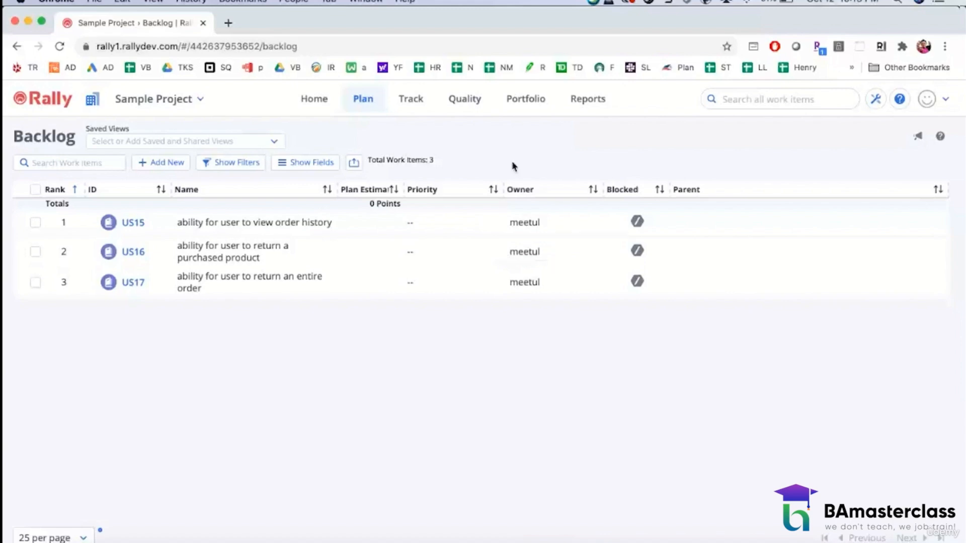
- Open the Release Status page and show the work items scheduled for release Oct28_2020
click(416, 104)
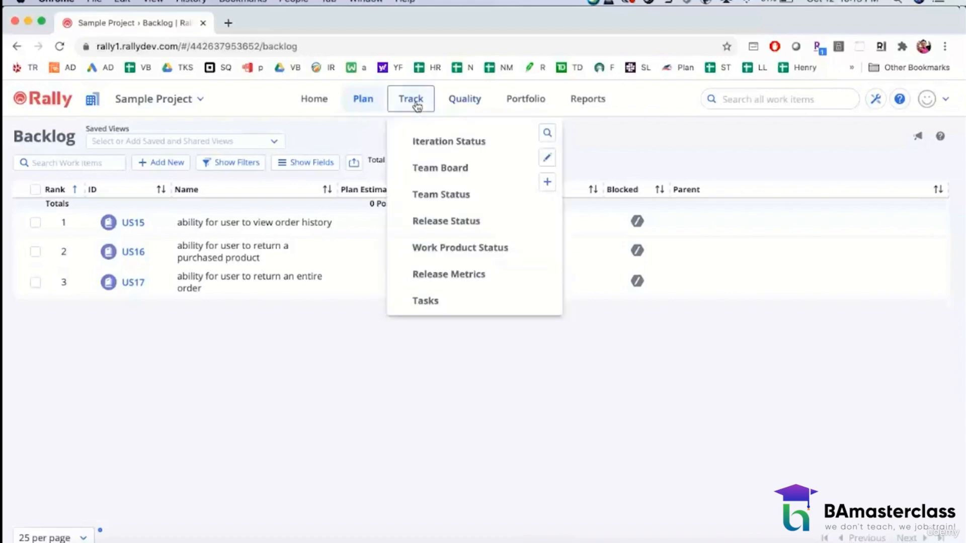
click(451, 221)
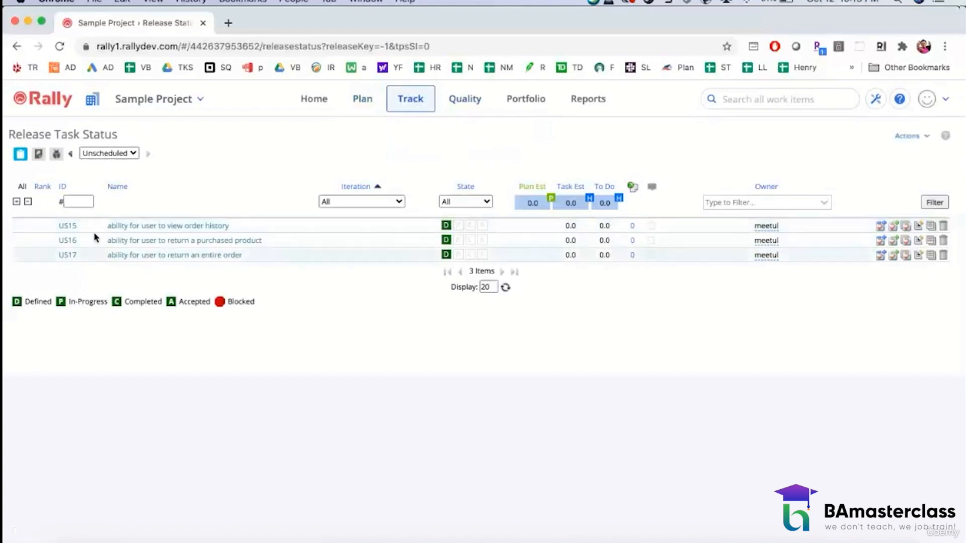
click(134, 153)
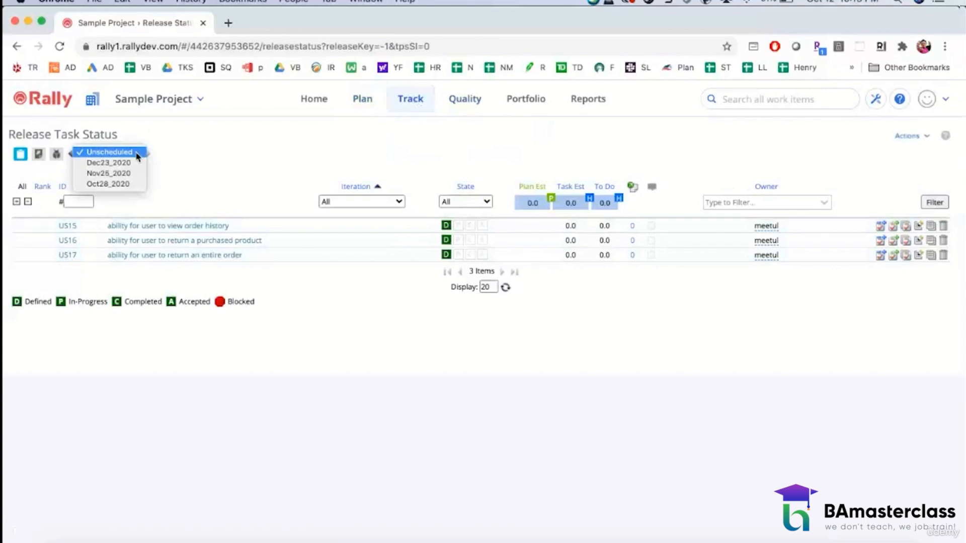
click(129, 187)
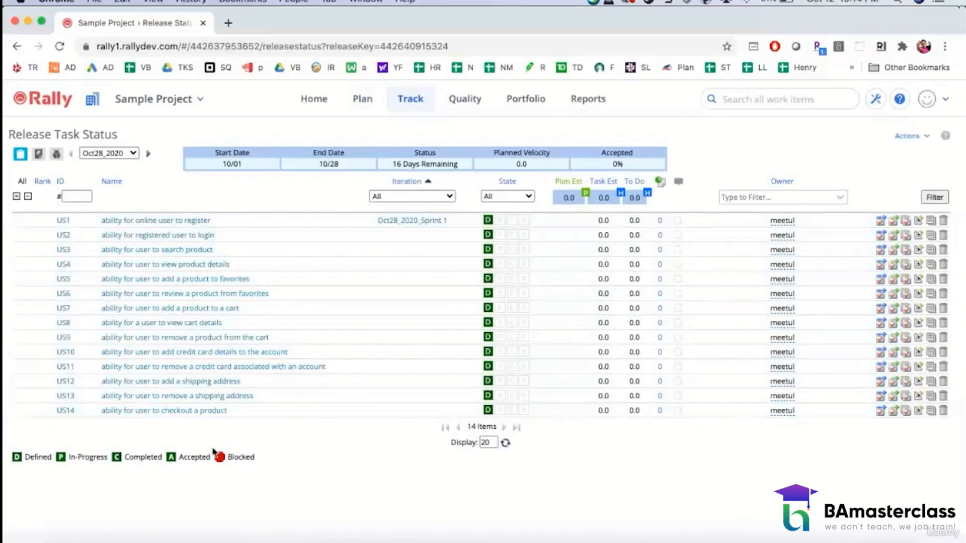
scroll(299, 403, down, 1)
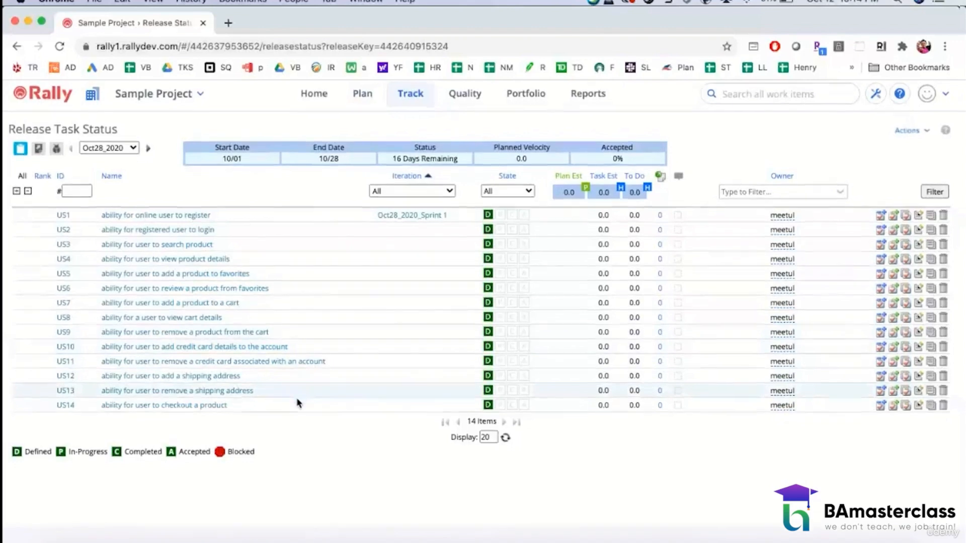
scroll(297, 400, up, 1)
- Switch the release filter to Unscheduled to review those stories and return it to Oct28_2020
click(134, 153)
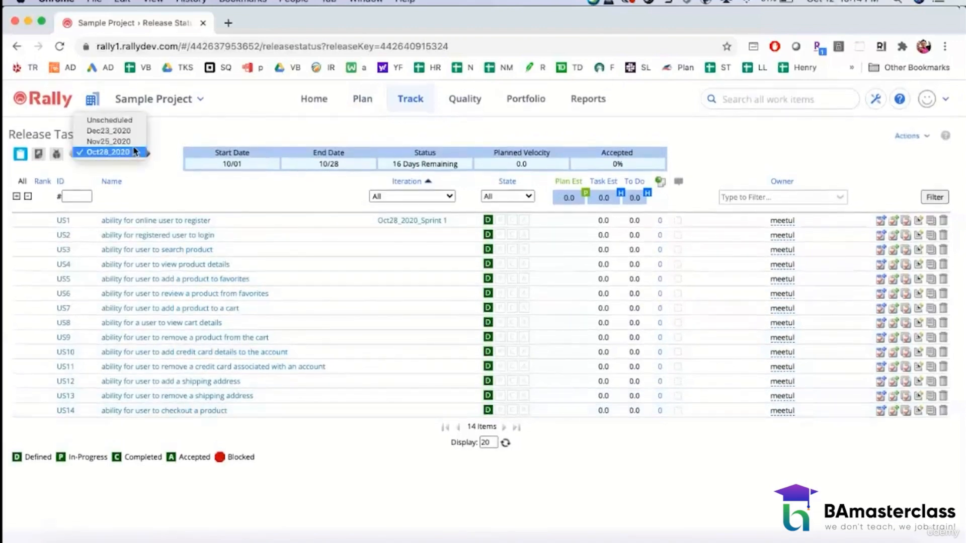
click(130, 121)
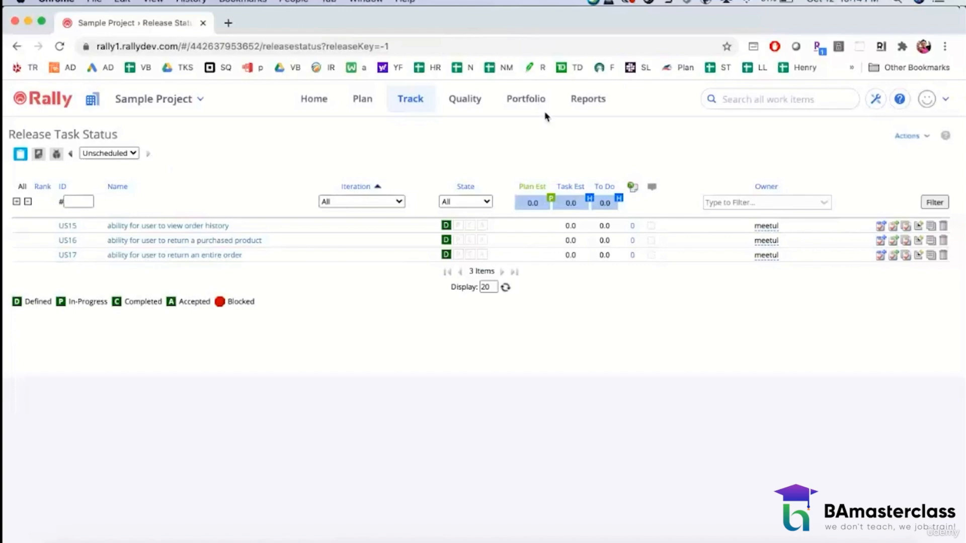
click(134, 153)
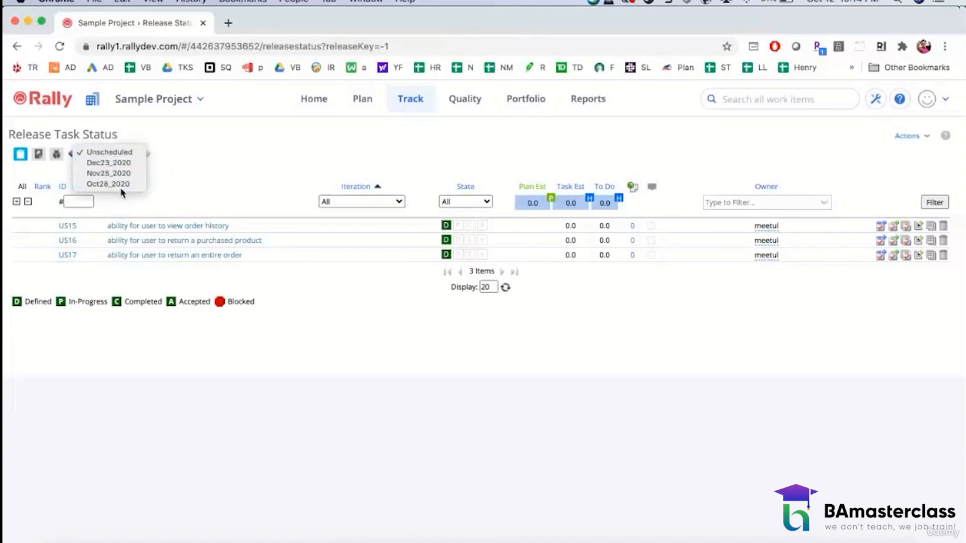
click(120, 185)
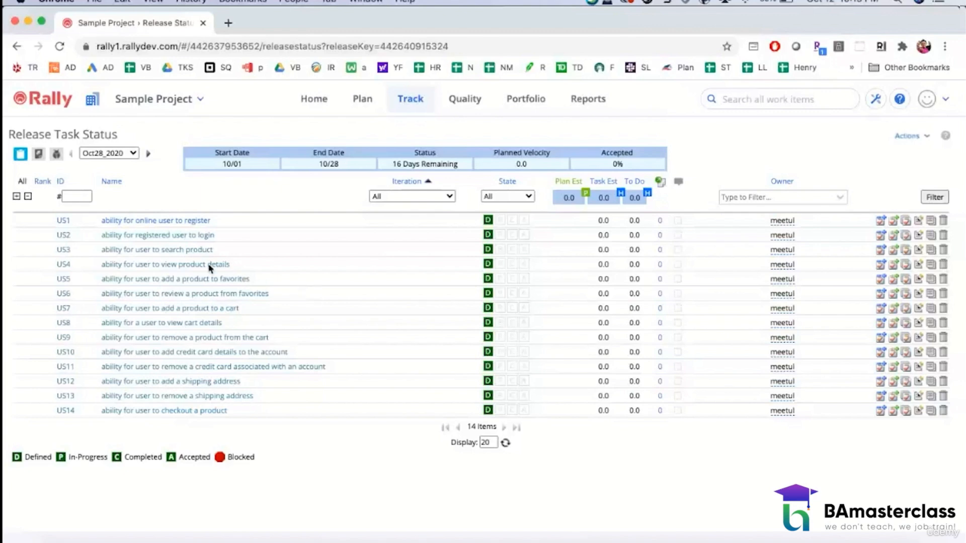
- Rename user story US7 to "ability for user to add a promo code", save it and close its details
click(147, 311)
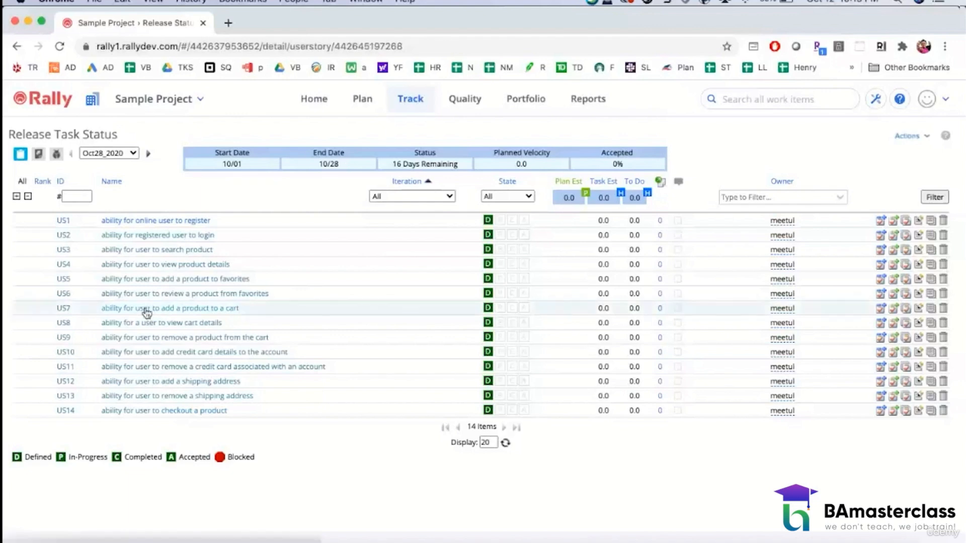
click(802, 252)
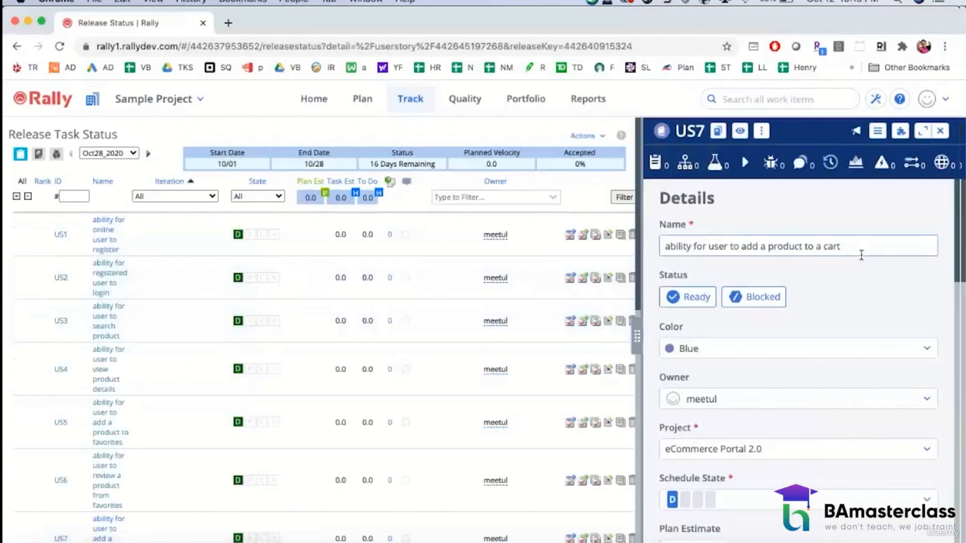
shift+click(741, 246)
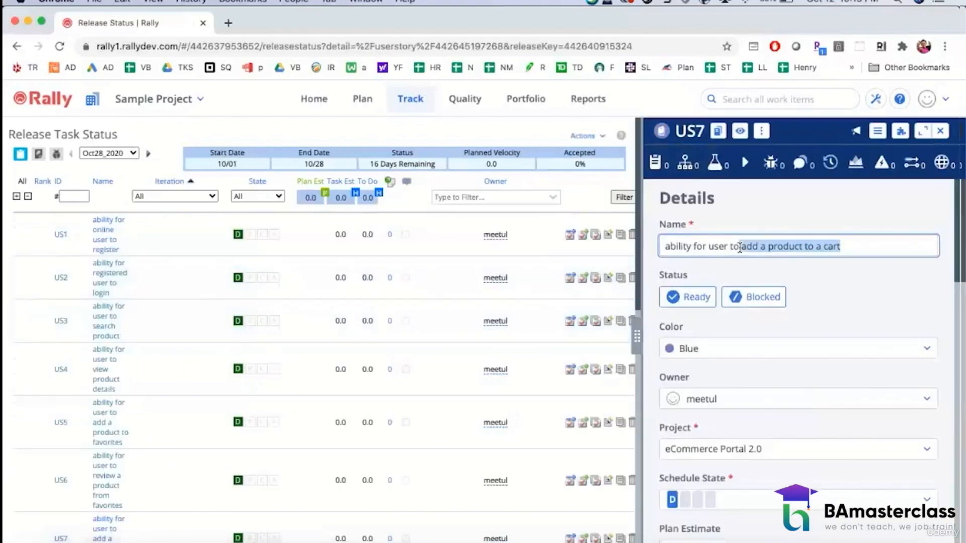
text(add a)
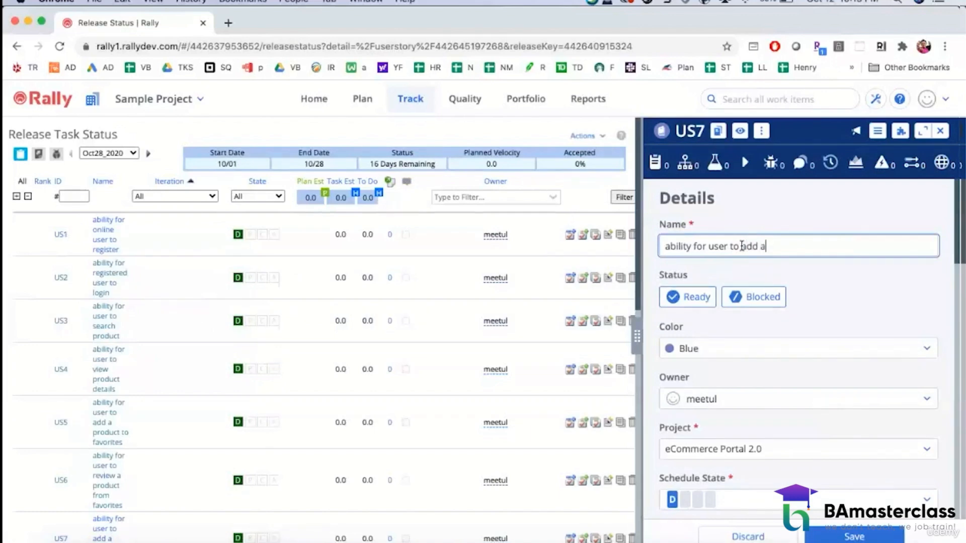
text( promo code)
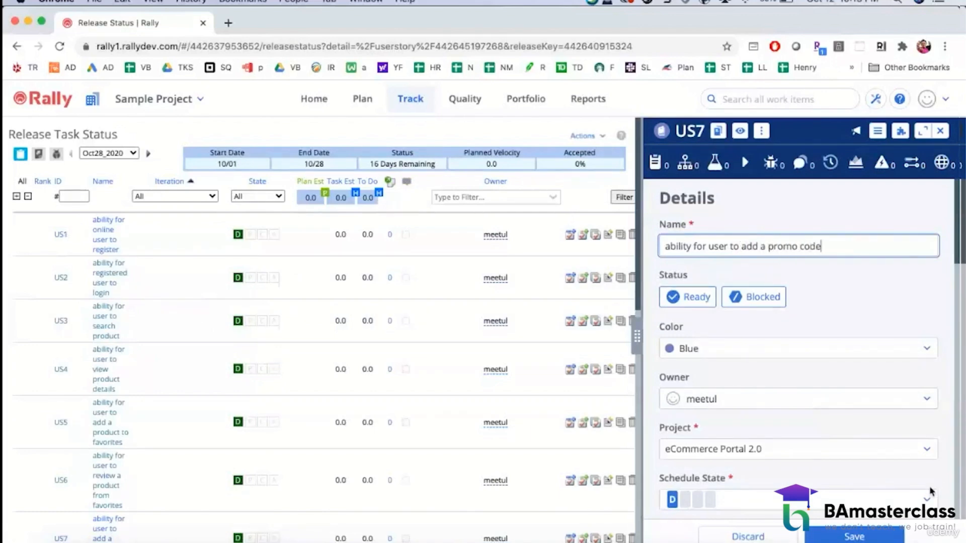
click(871, 536)
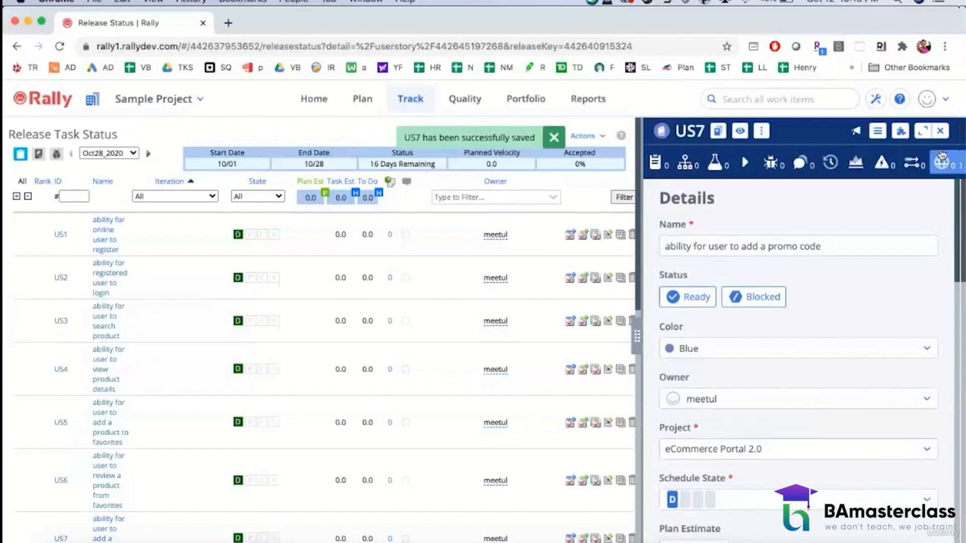
click(939, 131)
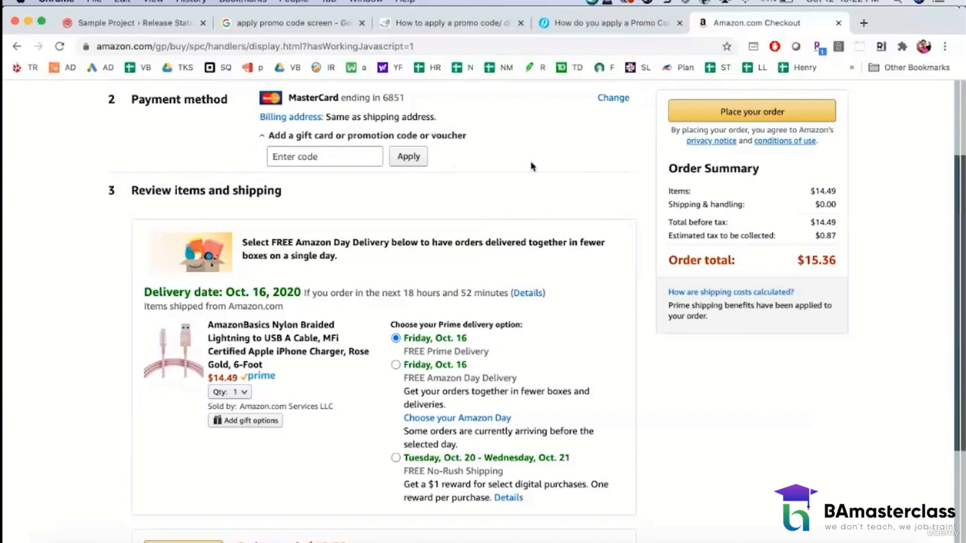
- Capture the Amazon checkout's payment, shipping and order summary area as a screenshot and open the image from the Desktop folder in Snagit
key(super+shift+4)
drag(89, 86, 869, 529)
click(65, 542)
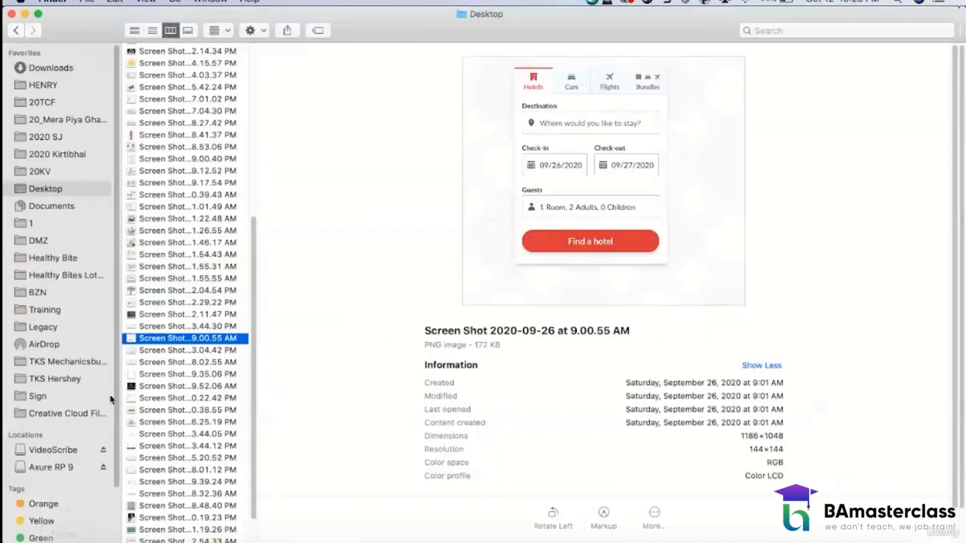
scroll(177, 524, down, 3)
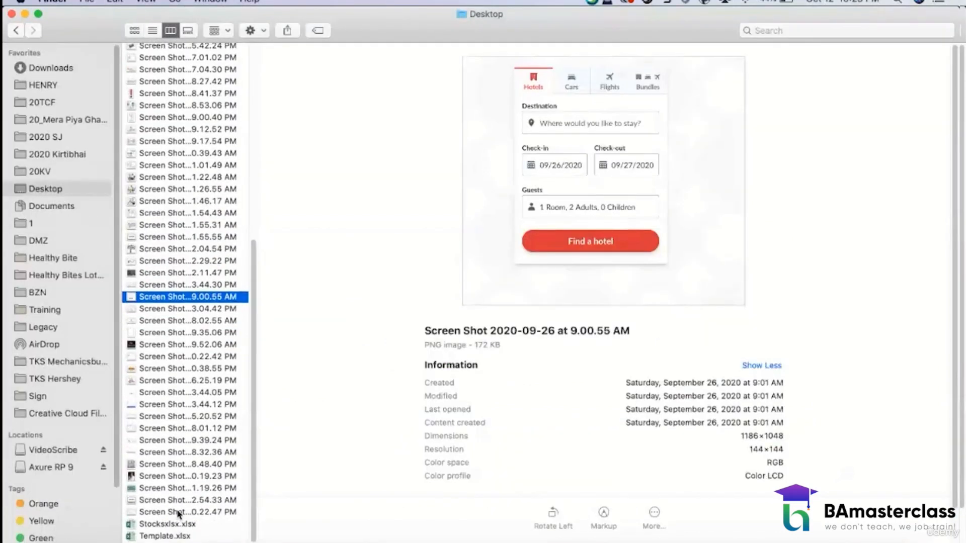
click(179, 512)
right_click(179, 512)
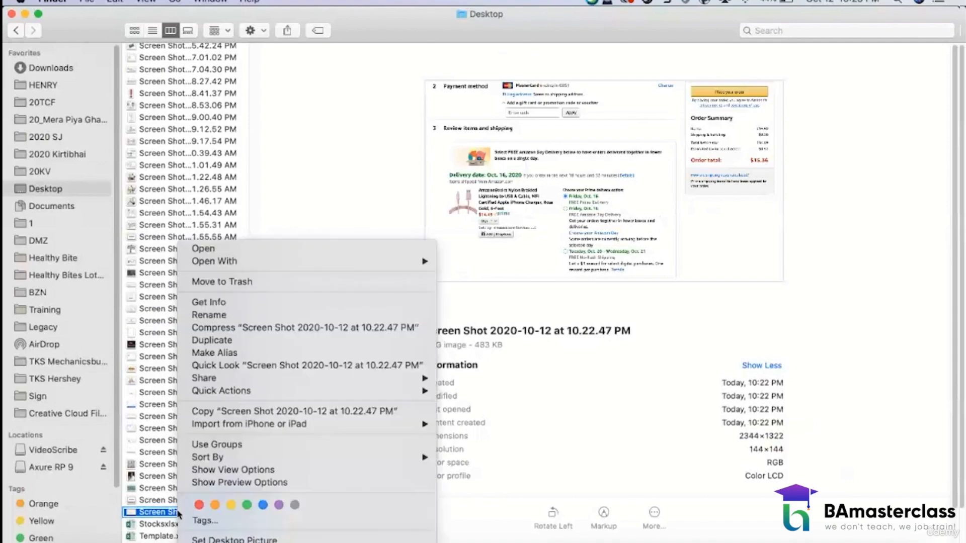
mouse_move(326, 268)
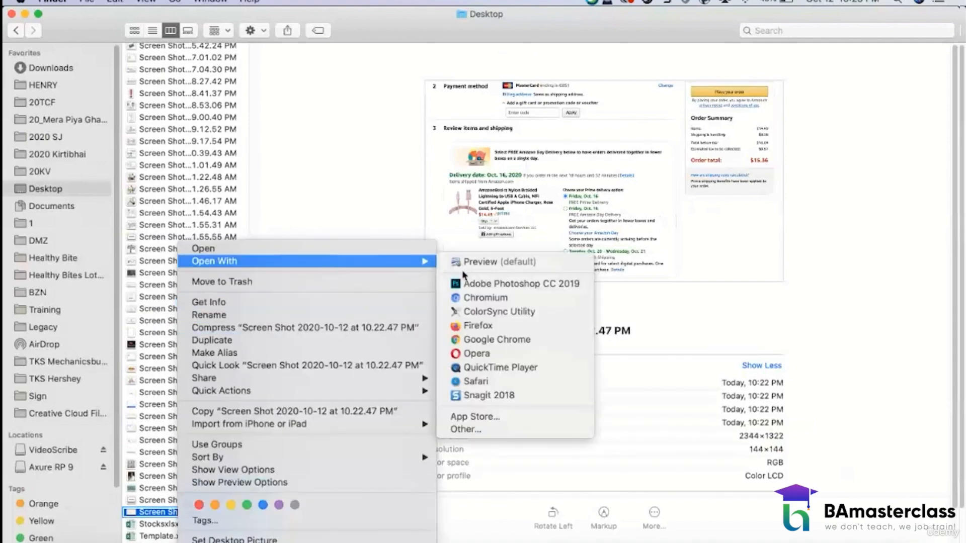
click(472, 397)
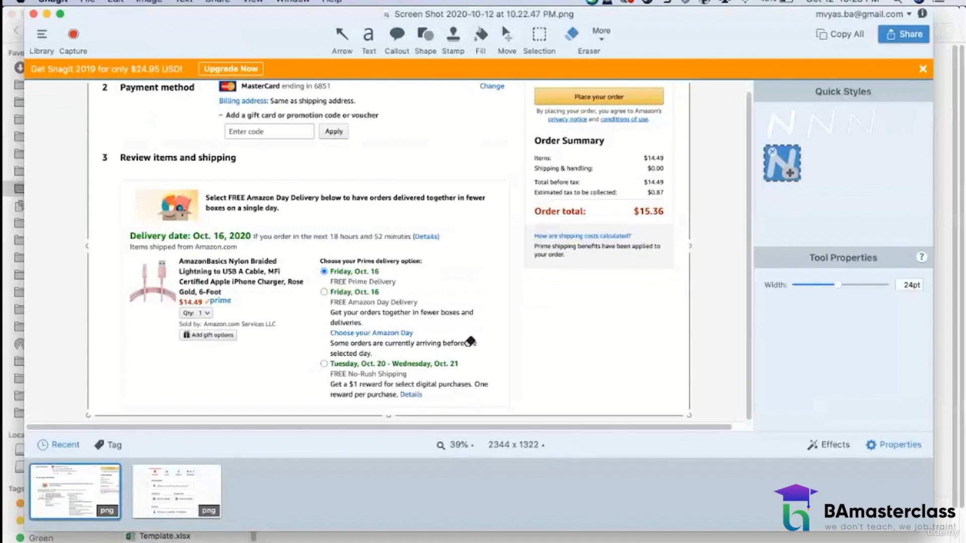
- Place a copy of the "Enter code" field beside the Apply button in the payment section and flatten it into the image
scroll(464, 284, up, 1)
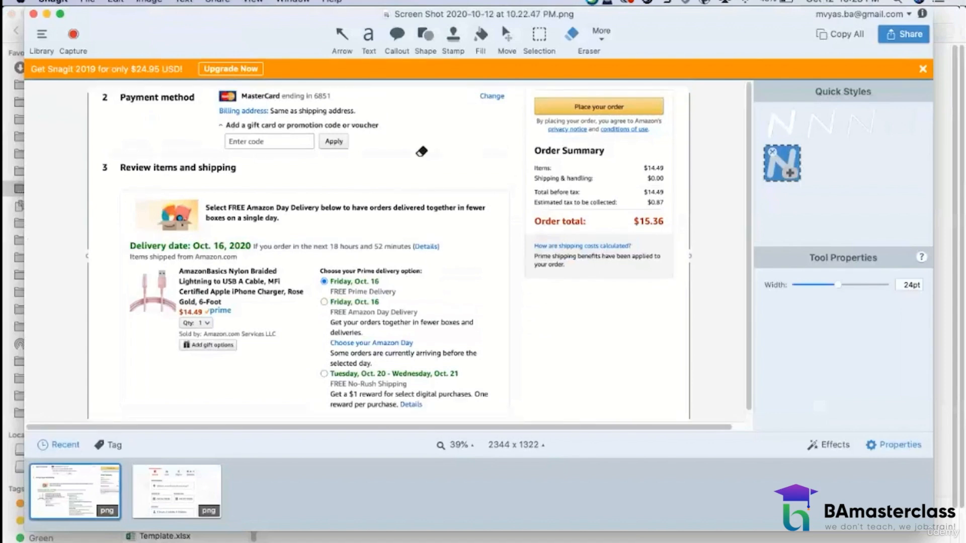
click(539, 32)
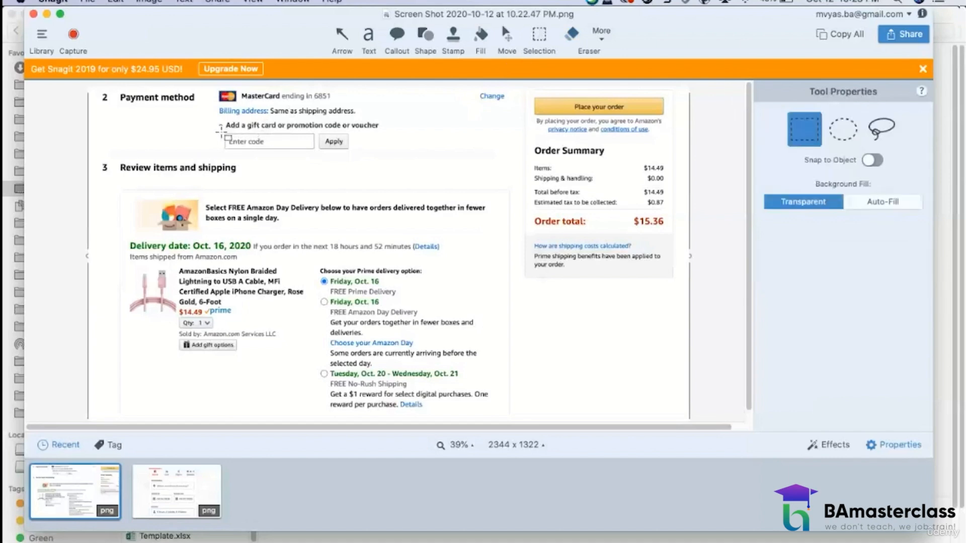
drag(224, 134, 417, 145)
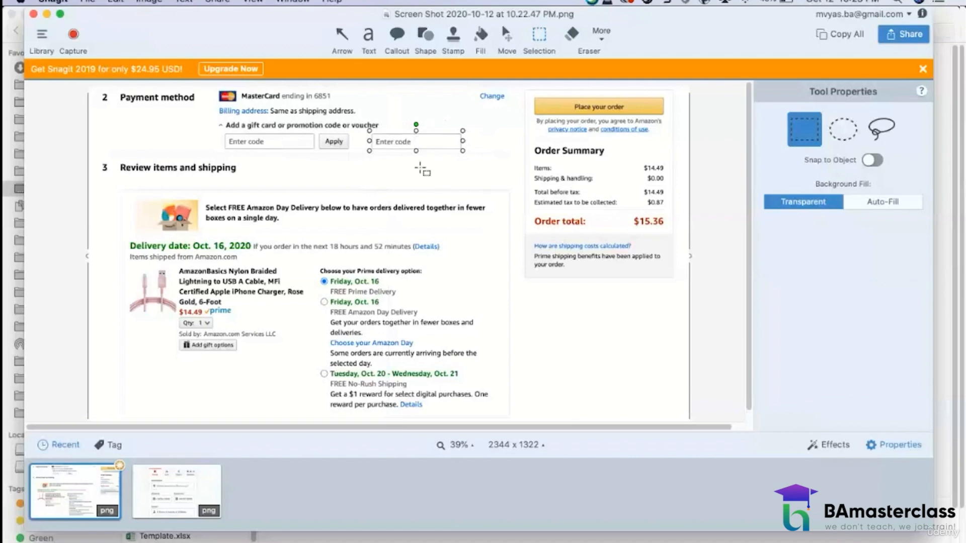
click(421, 172)
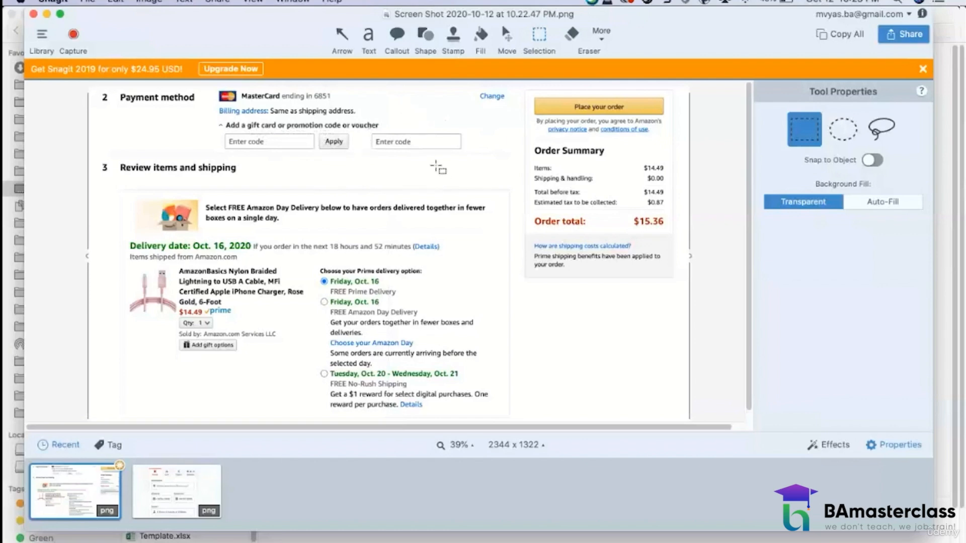
click(425, 138)
right_click(424, 138)
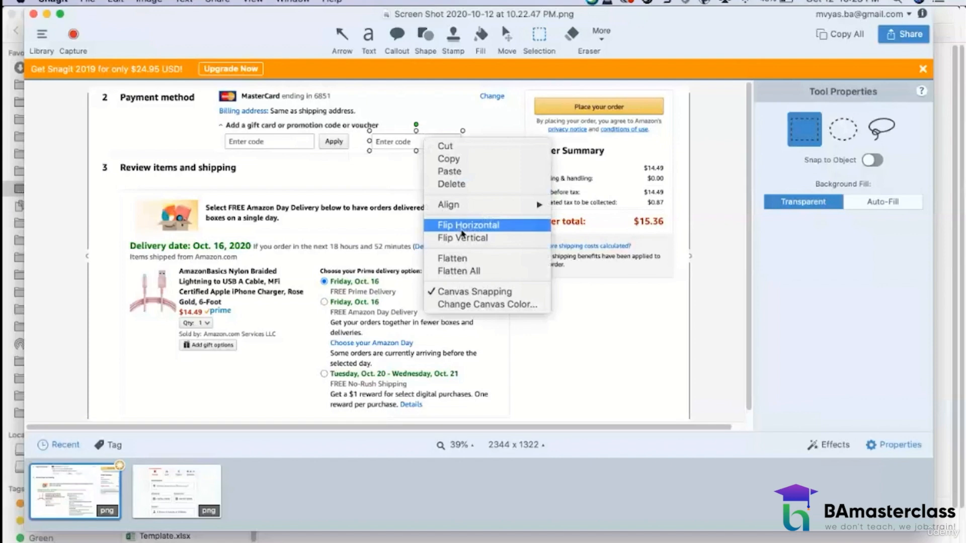
click(458, 258)
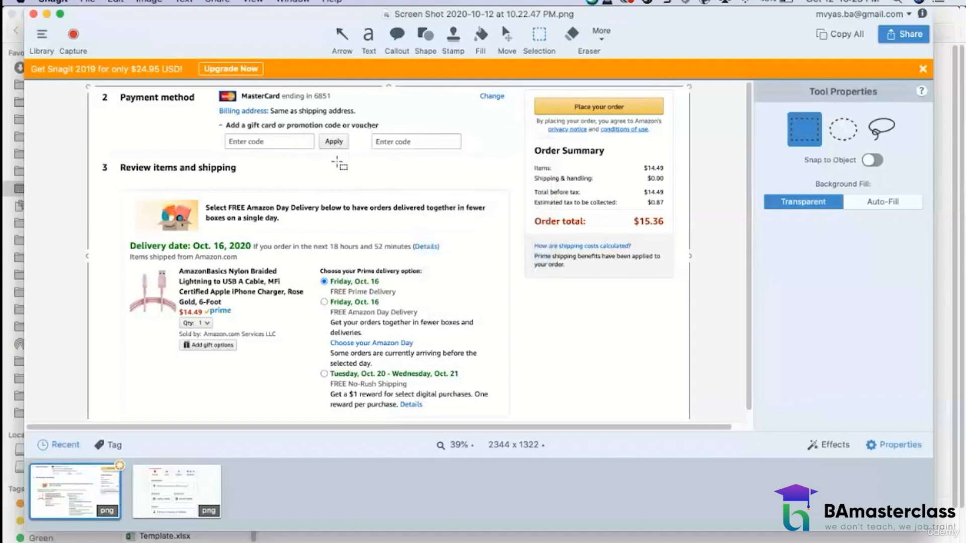
- Cover the "Add a gift card or promotion code or voucher" label with copied blank background patches and flatten them
drag(337, 162, 376, 125)
key(super+c)
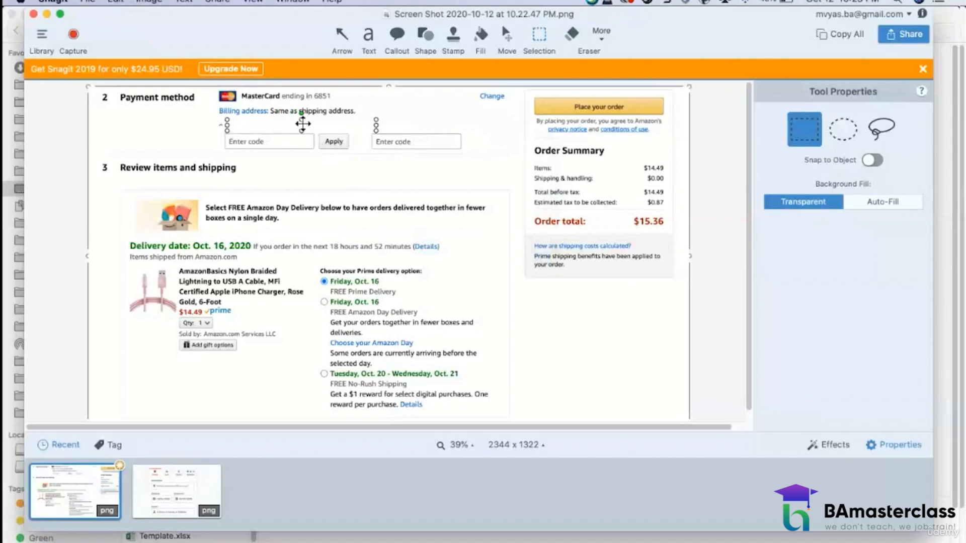
right_click(326, 124)
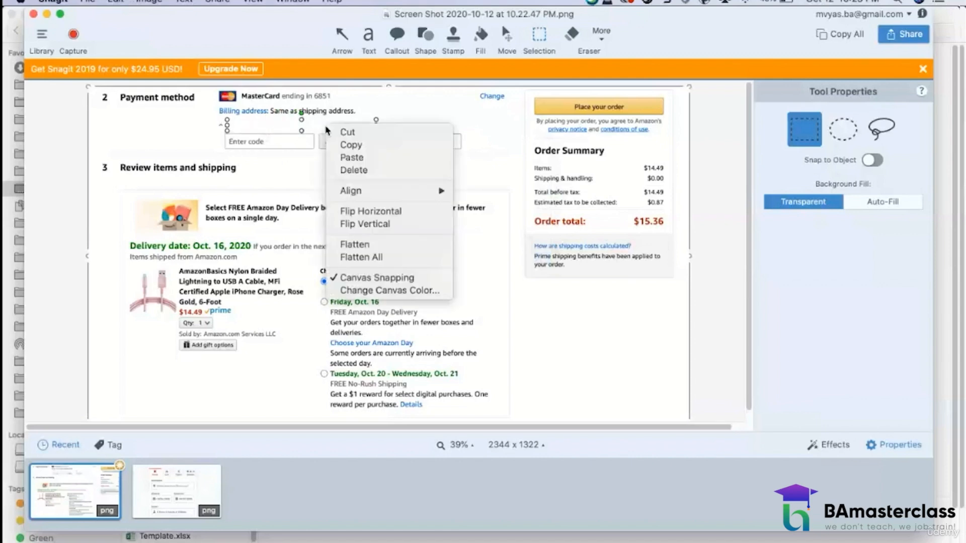
click(367, 245)
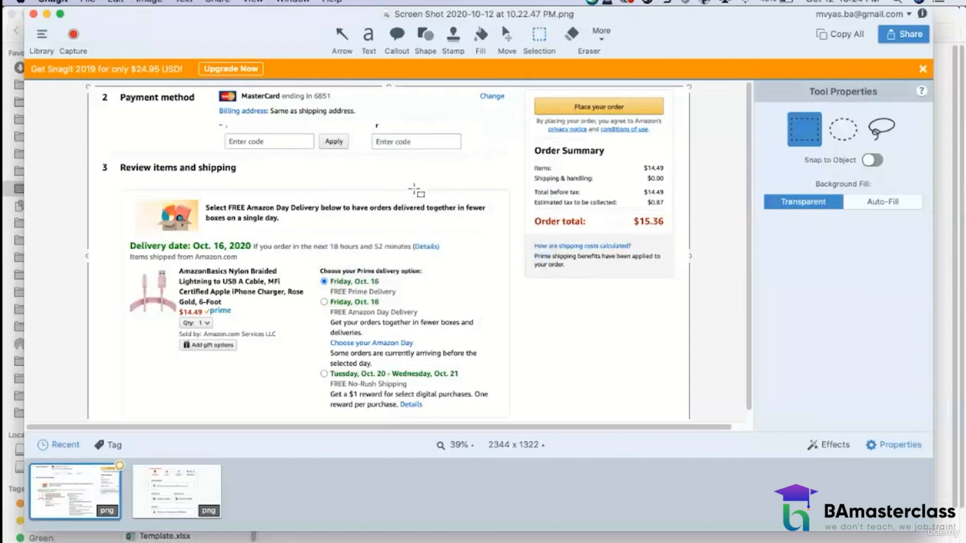
key(super+v)
drag(400, 188, 385, 122)
right_click(370, 123)
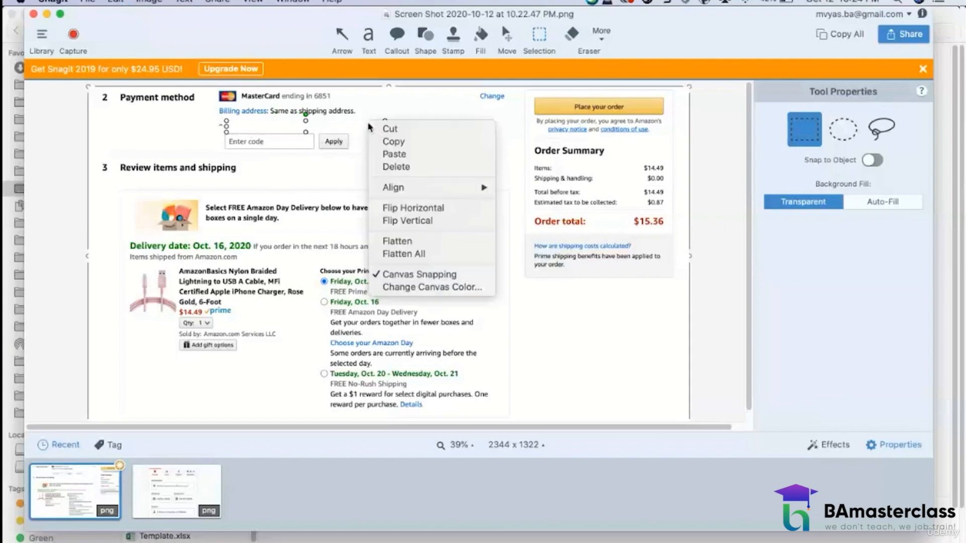
click(410, 245)
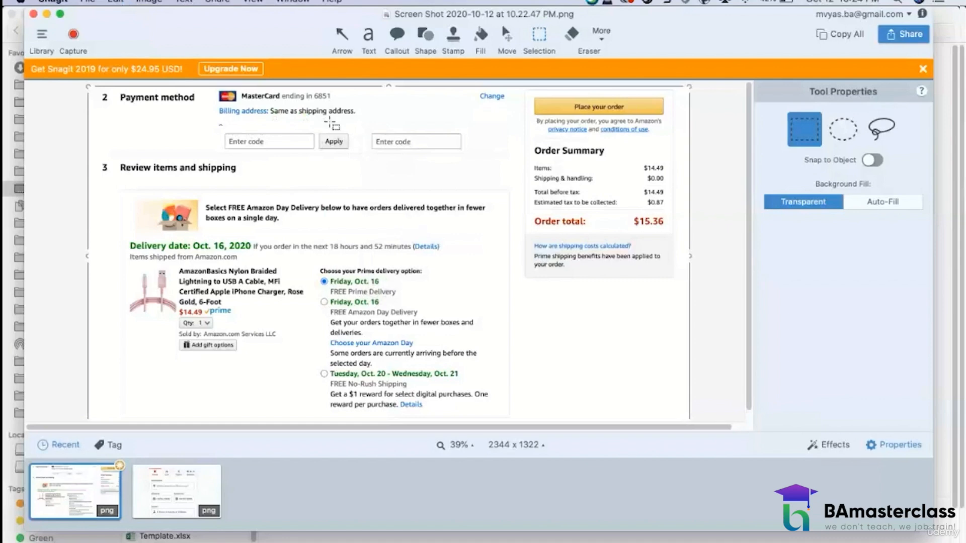
- Add the text label "Apply Gift Card" above the first "Enter code" field in the payment section
click(368, 35)
click(234, 125)
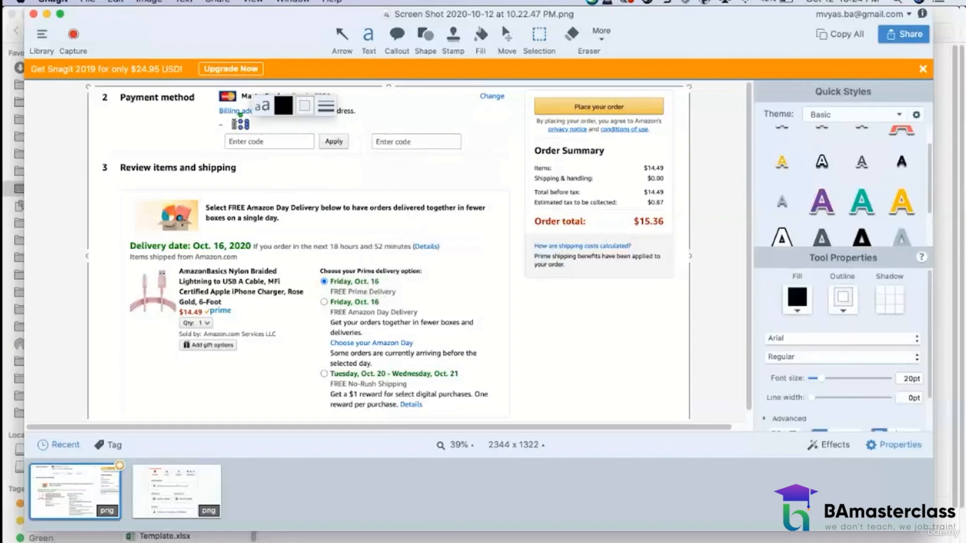
text(Apply G)
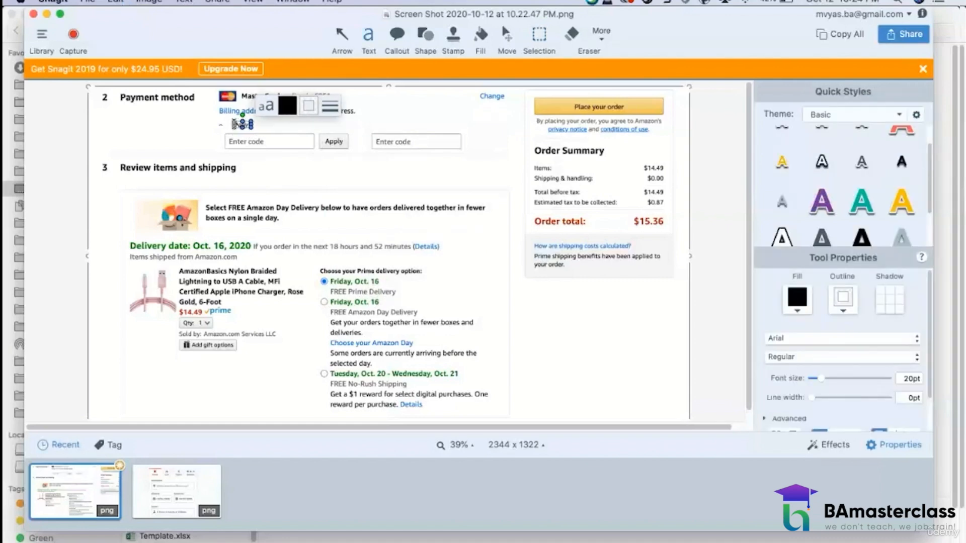
text(ift)
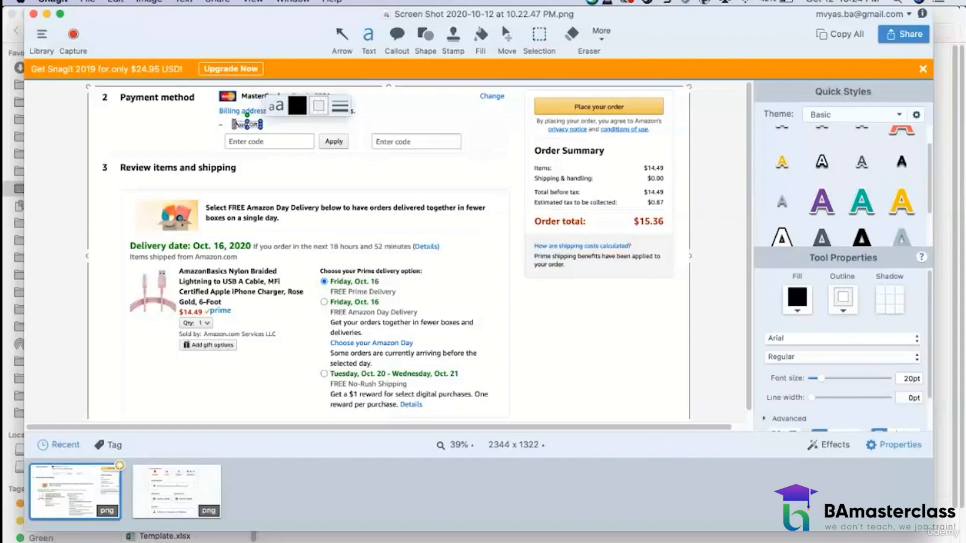
text( Card)
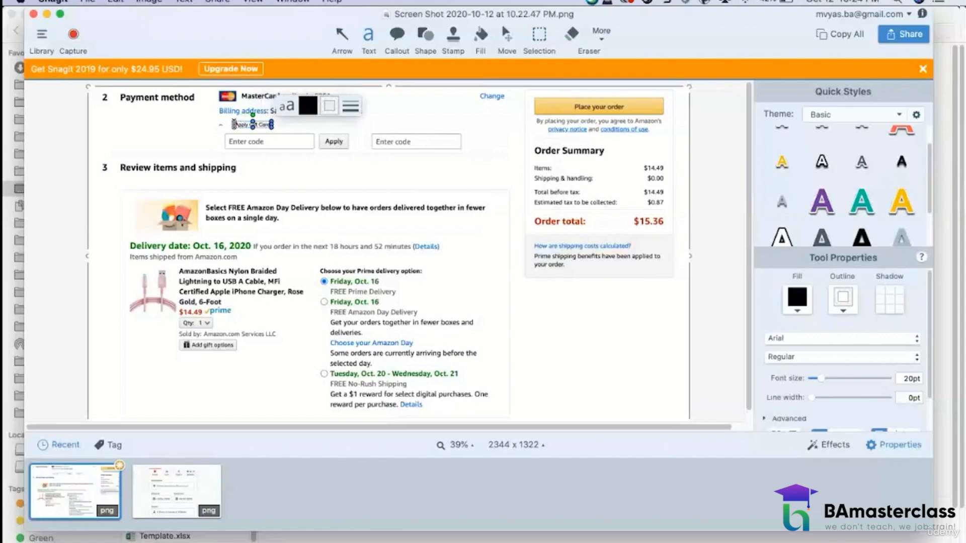
- Format the "Apply Gift Card" label as 27.1 pt bold and align it with the left edge of the code field below
key(super+a)
drag(822, 383, 819, 380)
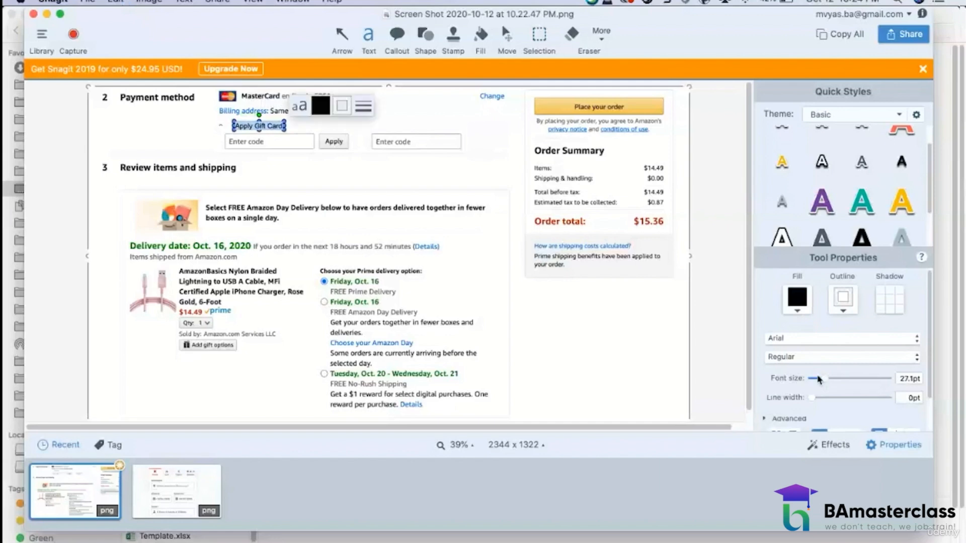
click(817, 357)
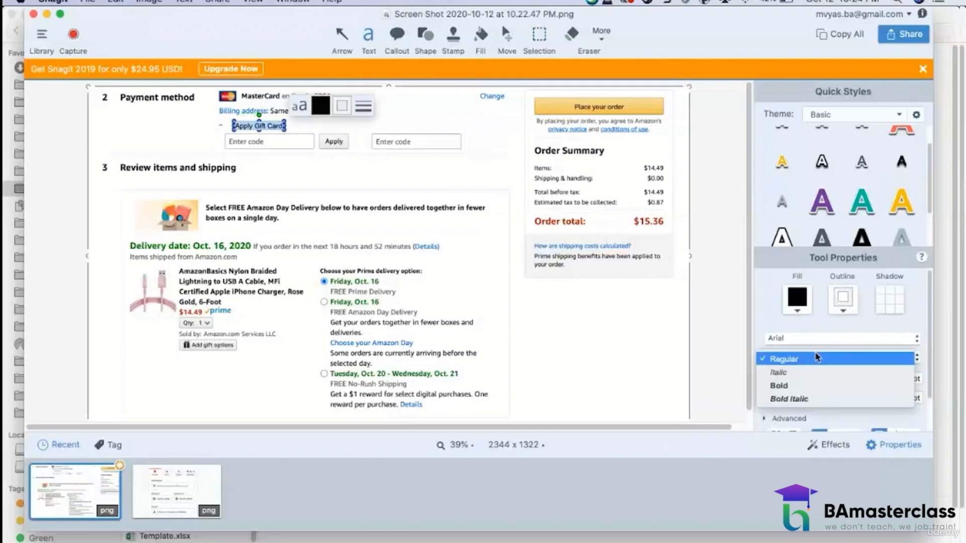
click(802, 386)
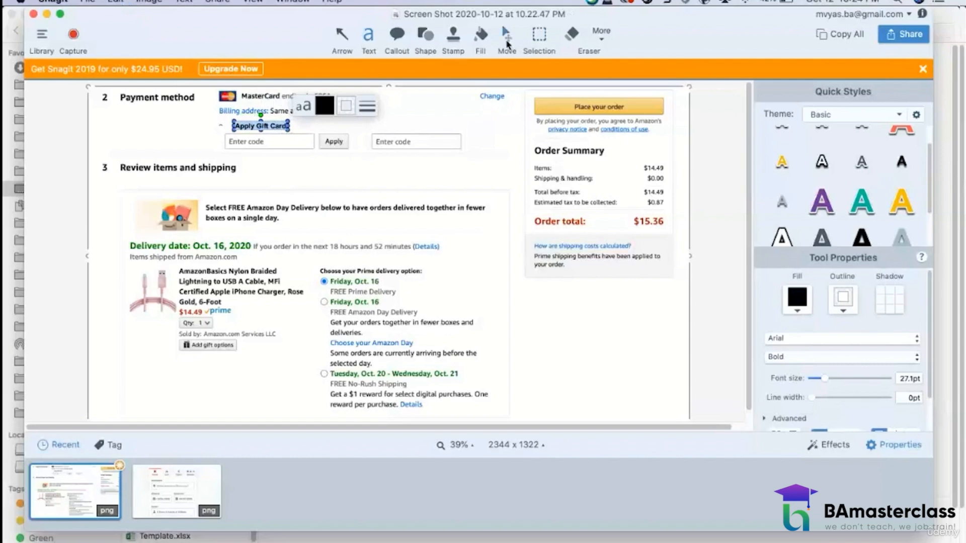
click(507, 45)
drag(259, 122, 250, 123)
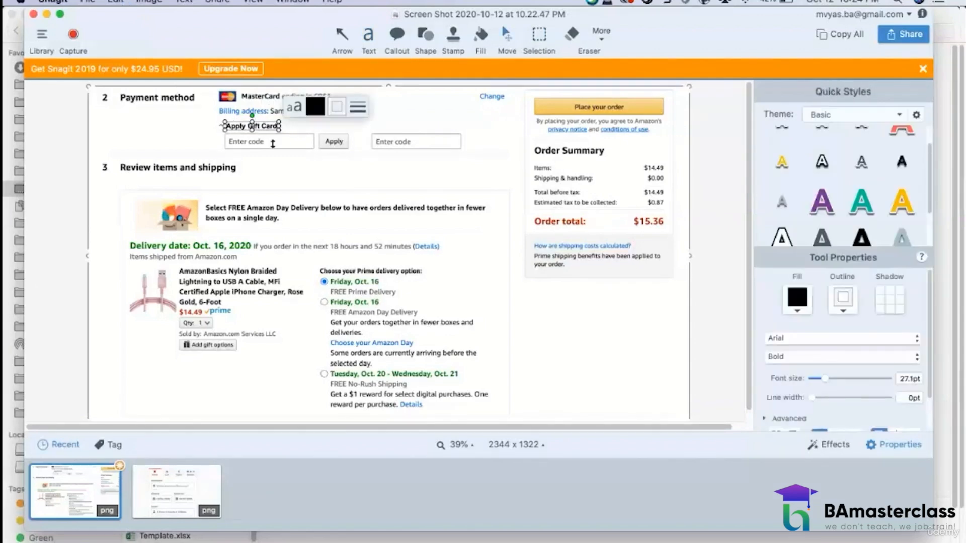
click(314, 178)
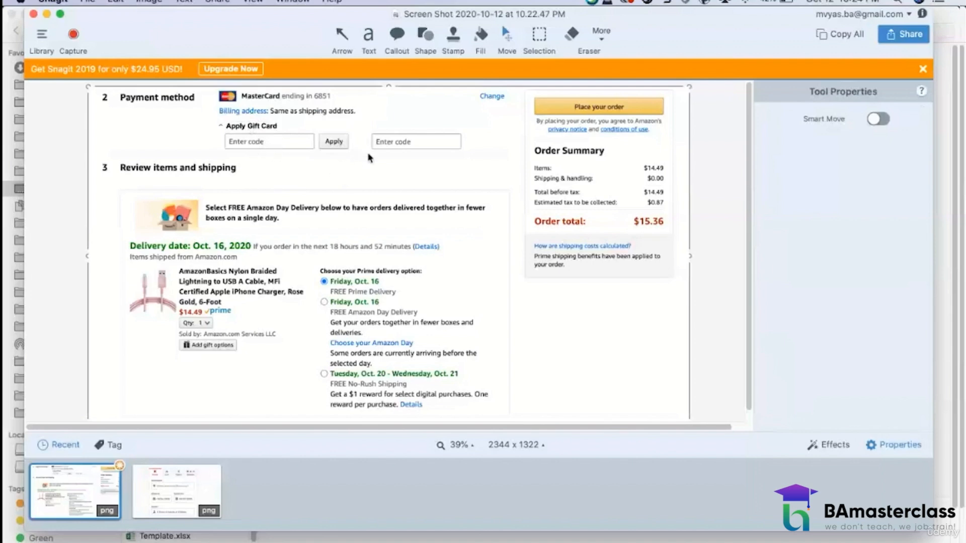
- Cover the "Enter code" text in the gift card field with a copied blank patch and flatten it into the image
click(534, 45)
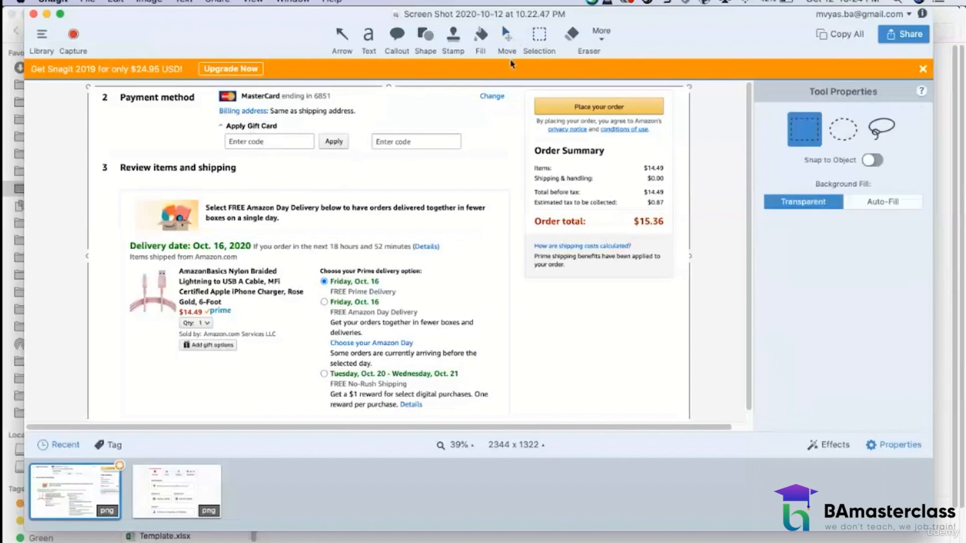
drag(325, 167, 255, 144)
right_click(255, 145)
click(306, 292)
key(super+v)
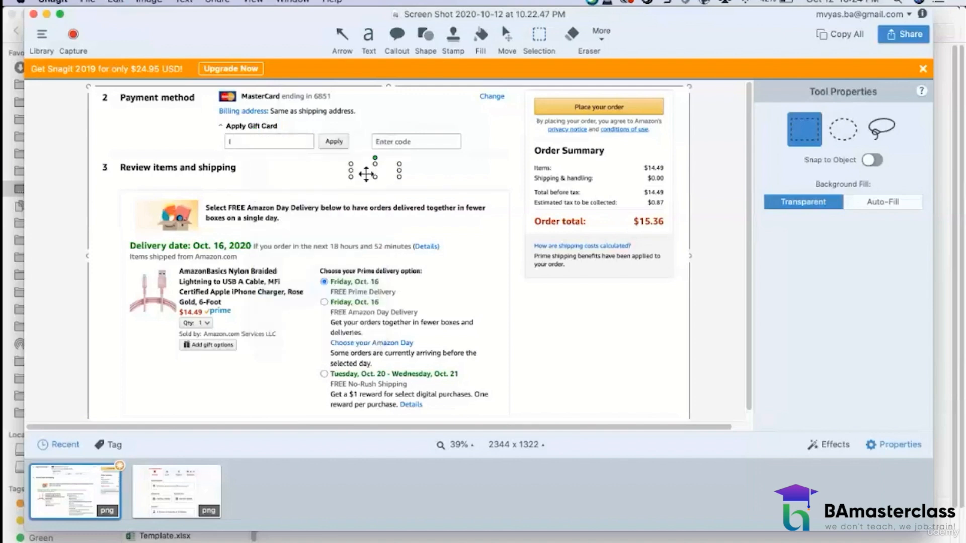
drag(367, 171, 253, 147)
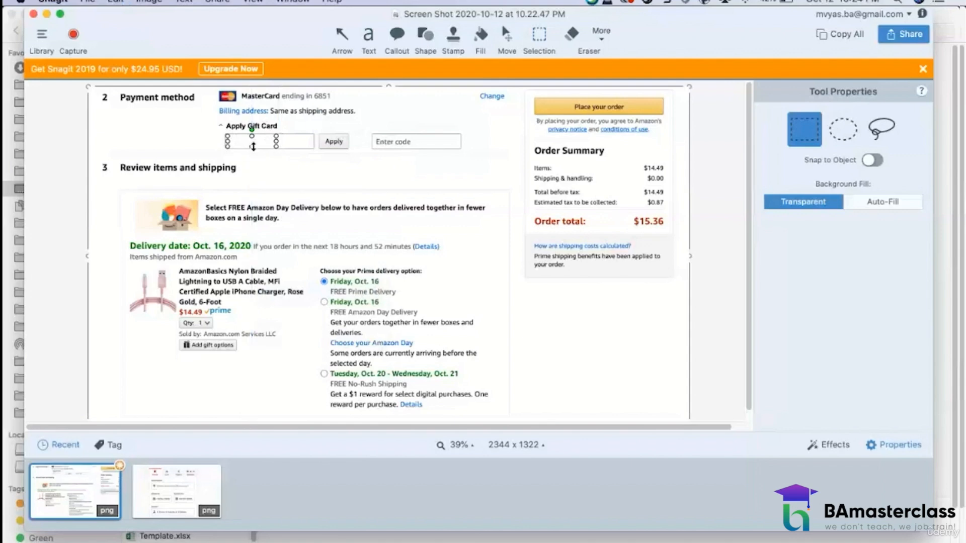
right_click(256, 143)
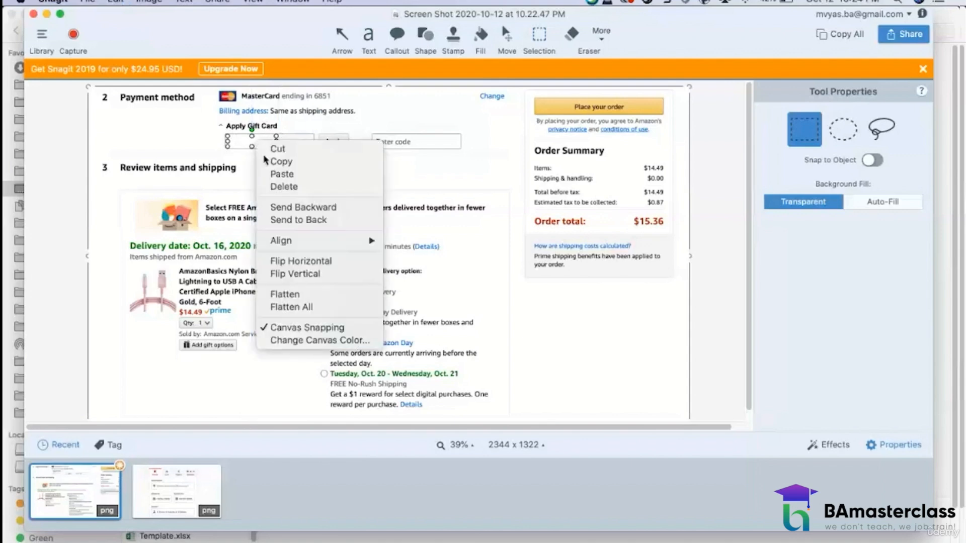
click(295, 293)
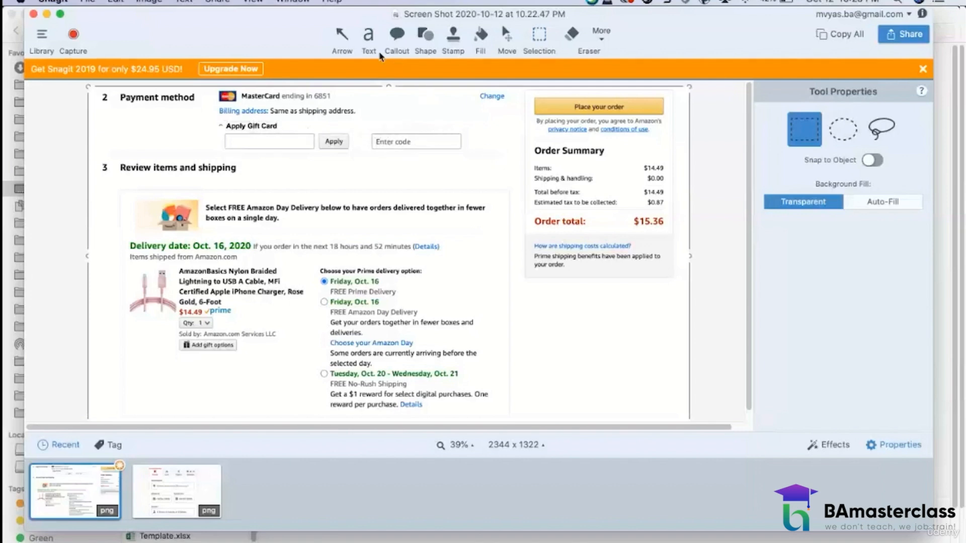
- Add a bold "Apply Promo Code" label above the second code field and align it with the field's left edge
click(368, 35)
click(378, 126)
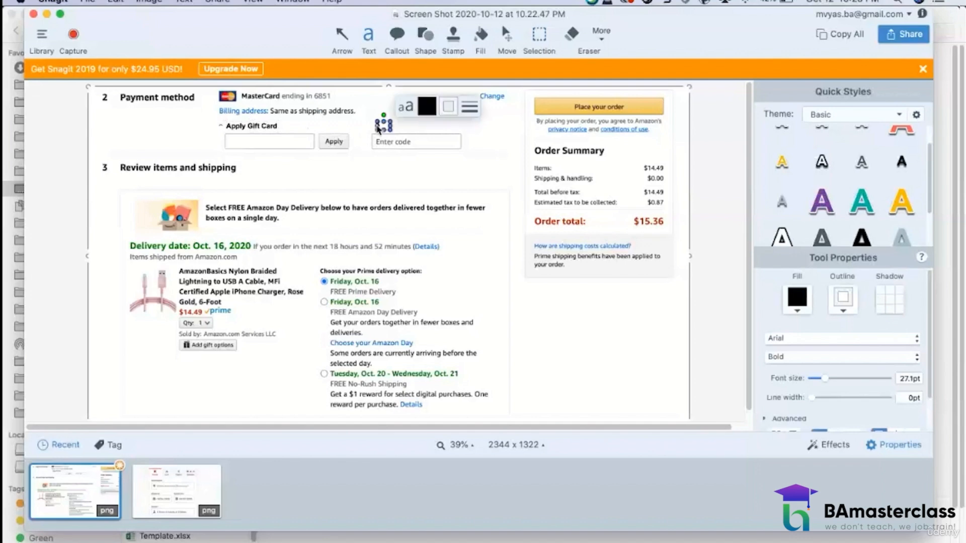
text(Apply Pro)
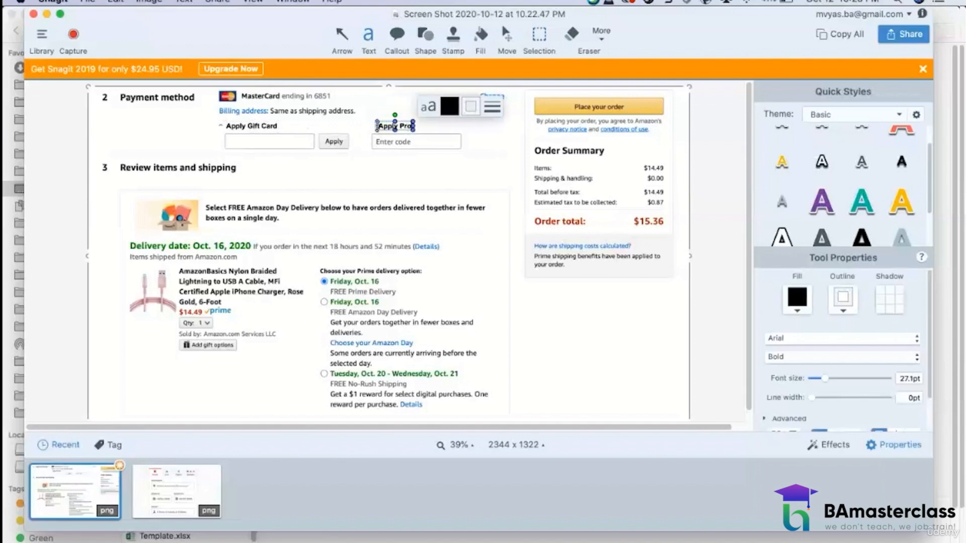
text(mo Code)
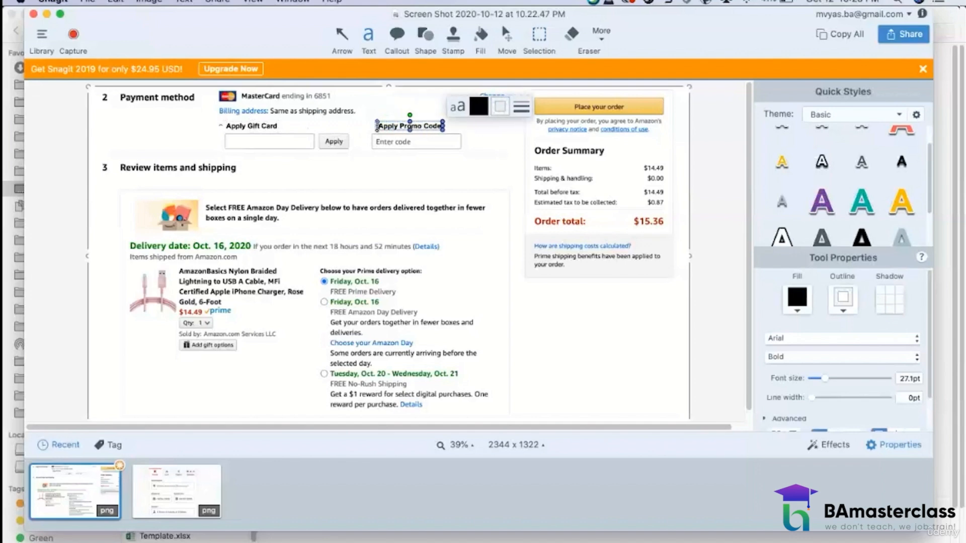
click(505, 43)
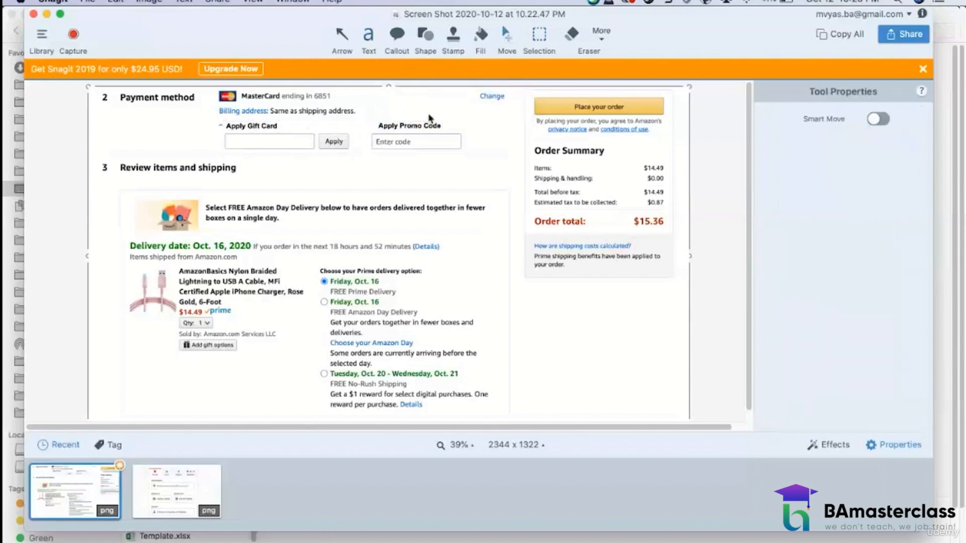
drag(421, 127, 413, 128)
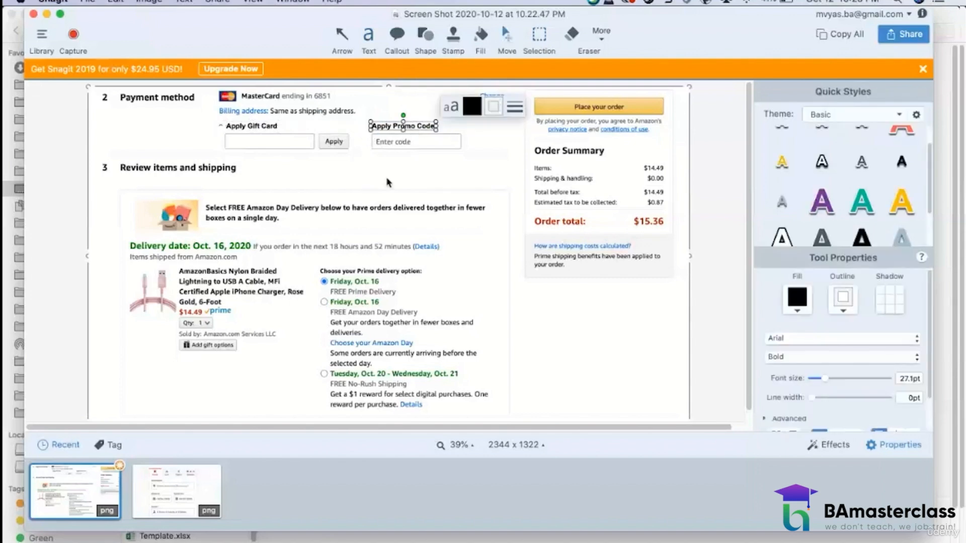
click(387, 183)
- Add the placeholder text "Gift Card Number" inside the empty gift card field
click(371, 37)
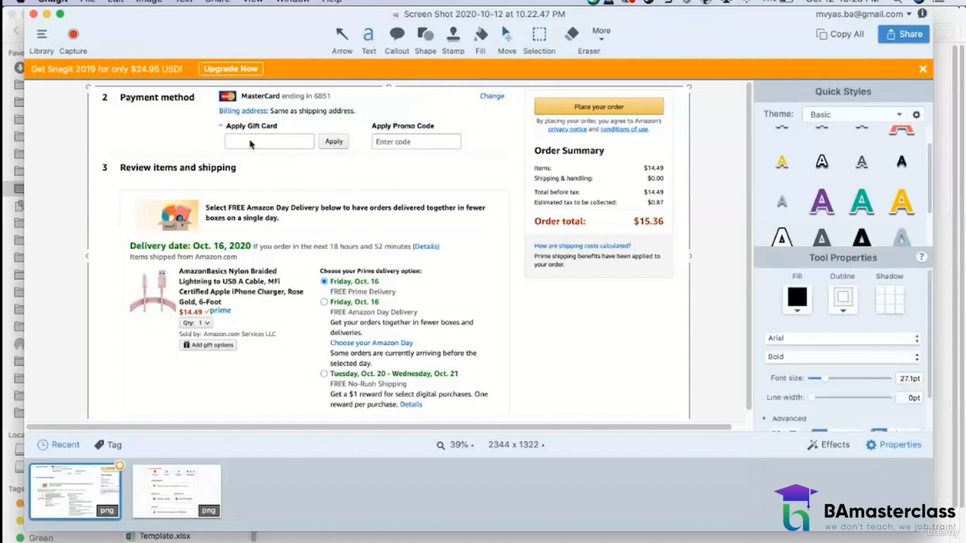
click(234, 142)
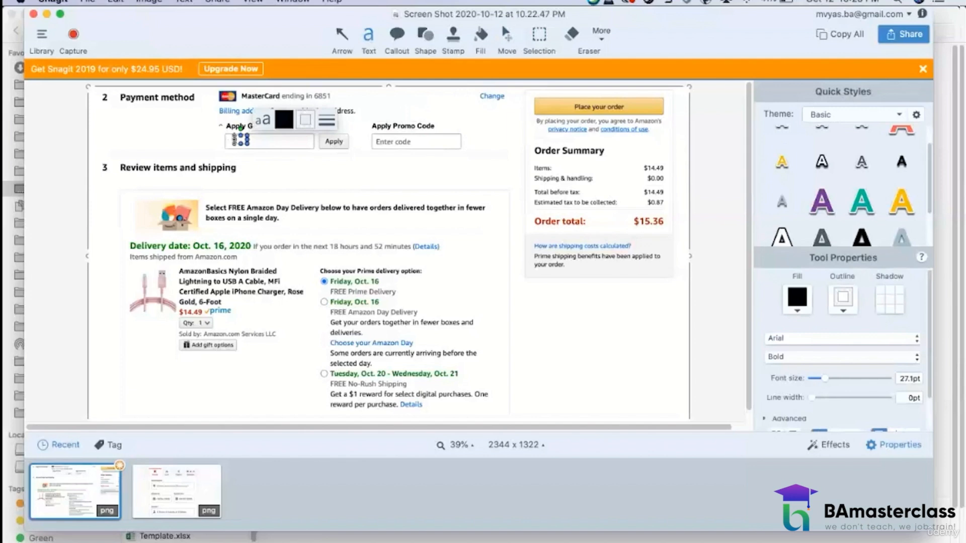
text(Gift)
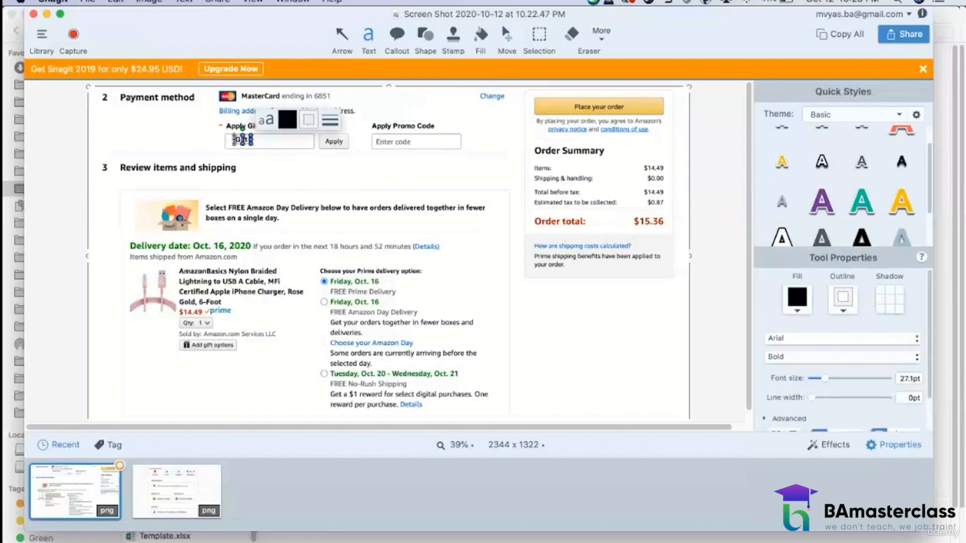
text( Card Number)
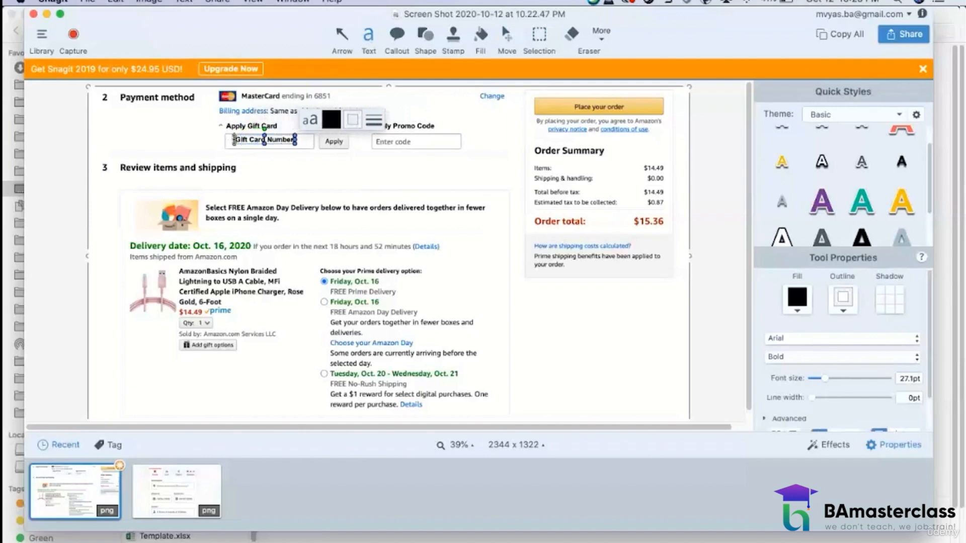
- Format the "Gift Card Number" placeholder in light gray with regular weight and position it at the left inside its field
key(super+a)
click(328, 123)
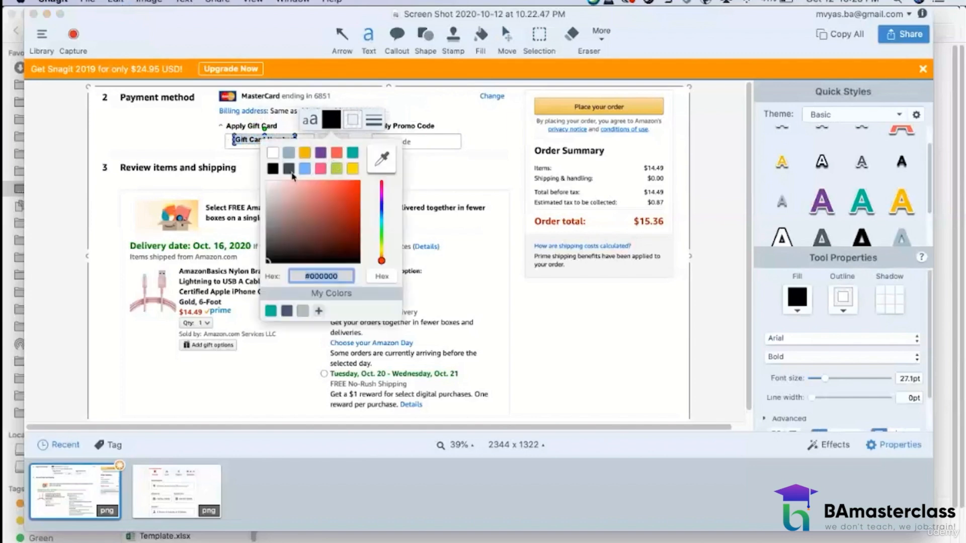
click(303, 312)
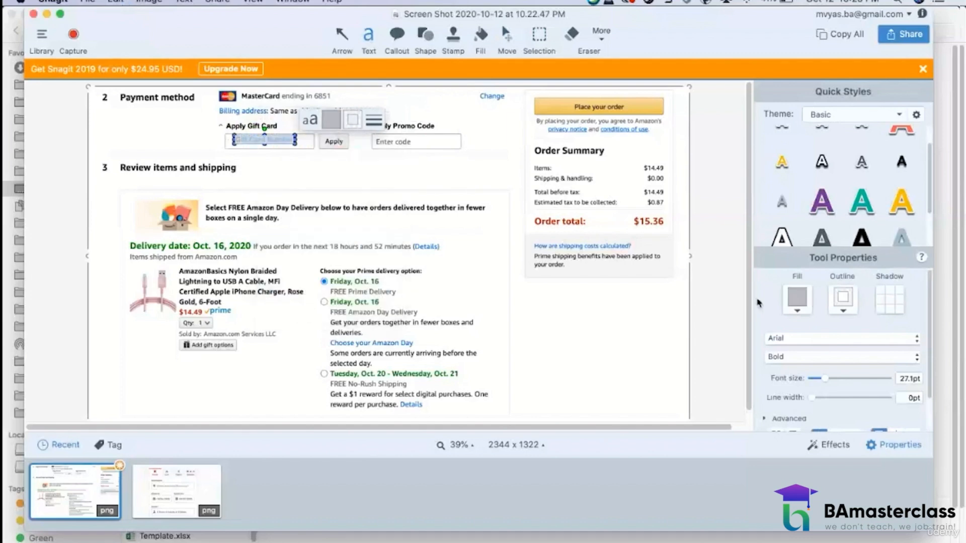
click(786, 358)
click(778, 330)
click(505, 38)
drag(279, 137, 272, 145)
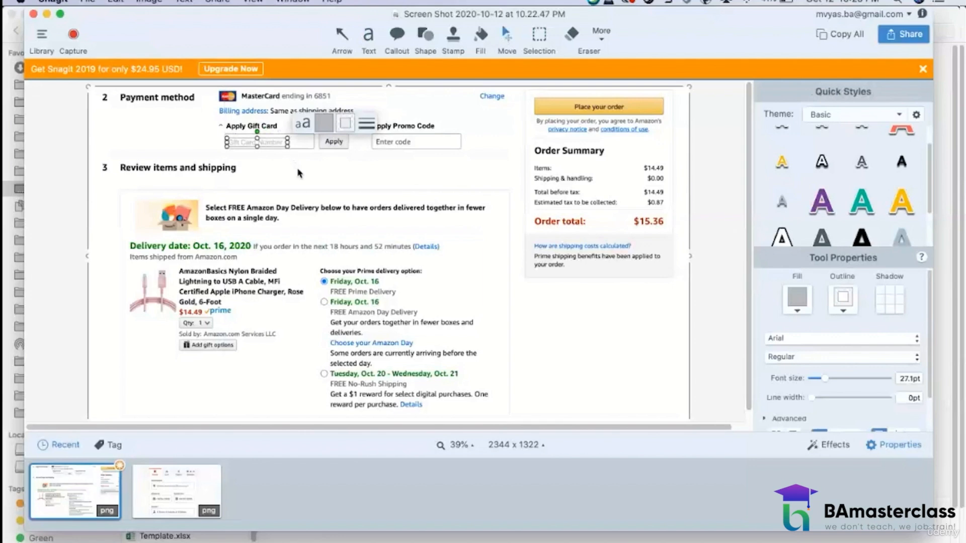
- Change the "Gift Card Number" placeholder's text color to a darker gray
double_click(280, 143)
click(324, 126)
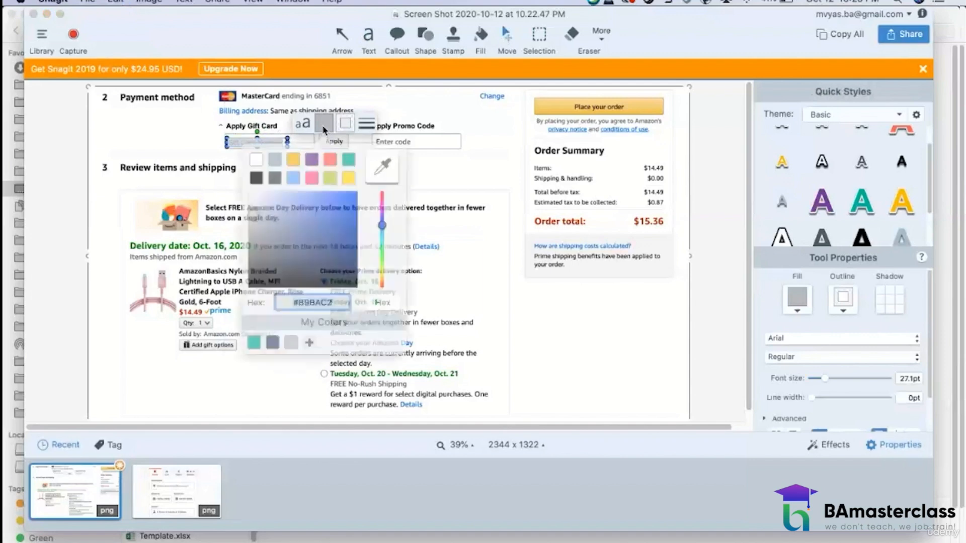
drag(263, 205, 263, 217)
click(450, 278)
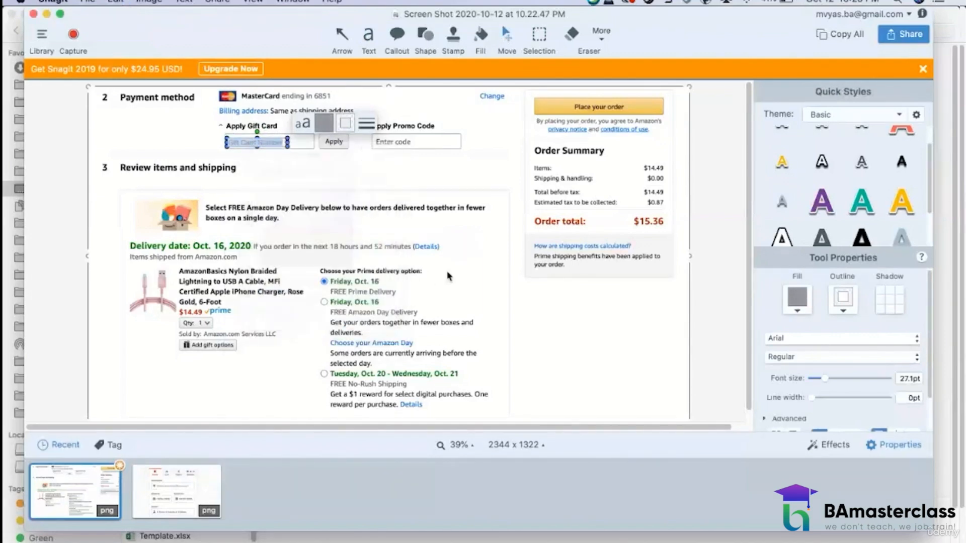
click(506, 38)
click(424, 153)
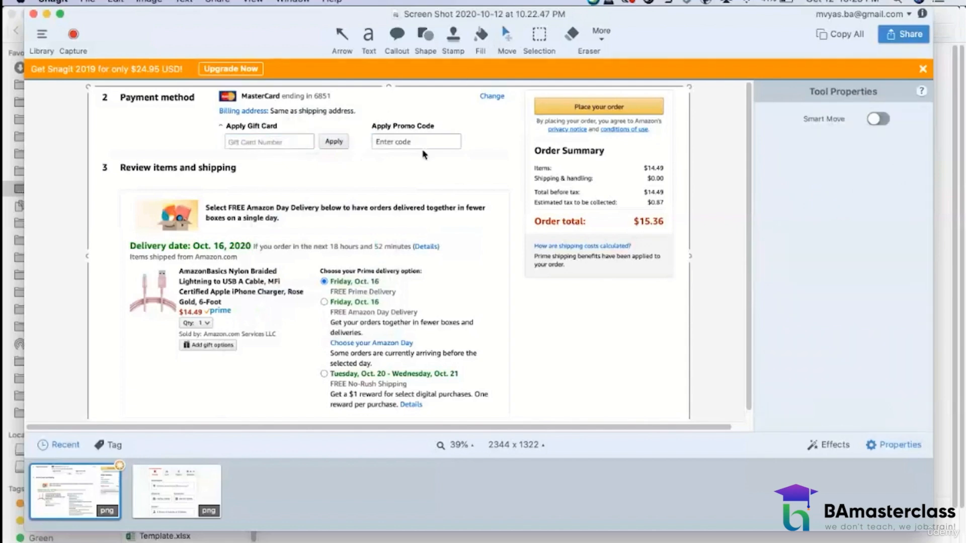
click(258, 144)
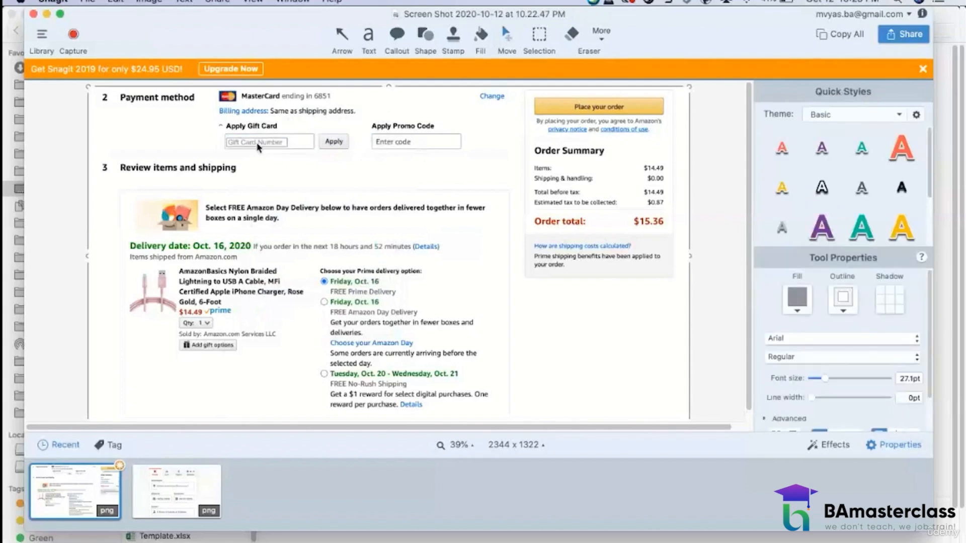
click(344, 171)
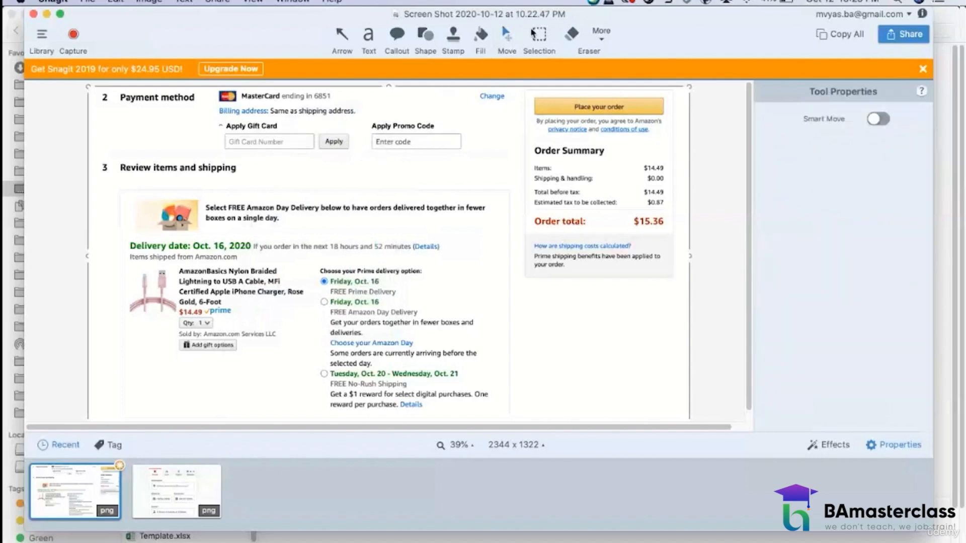
- Cover the "Enter code" text in the promo code field with a blank background patch and flatten it into the image
click(535, 33)
drag(384, 168, 395, 147)
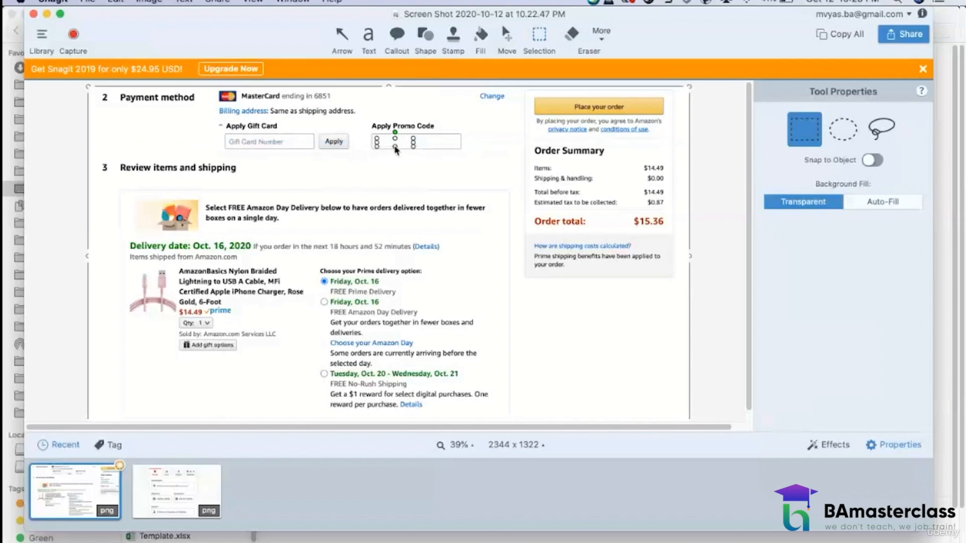
click(505, 38)
drag(401, 143, 399, 144)
click(416, 183)
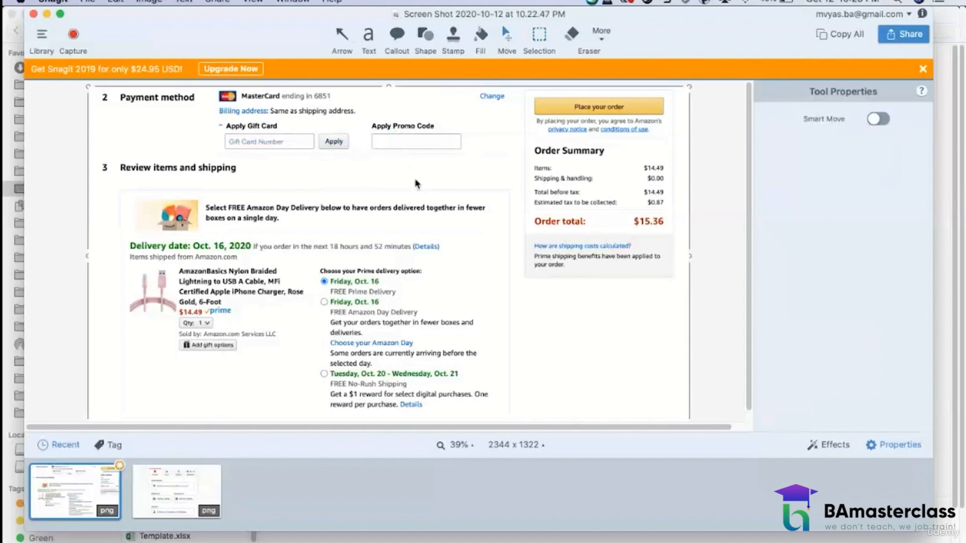
right_click(416, 184)
click(402, 145)
click(391, 145)
right_click(390, 144)
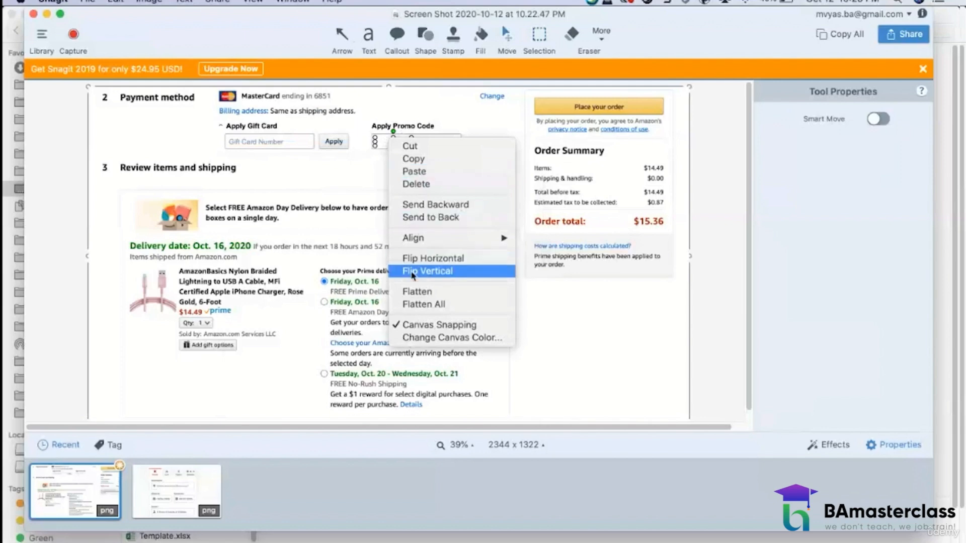
click(417, 291)
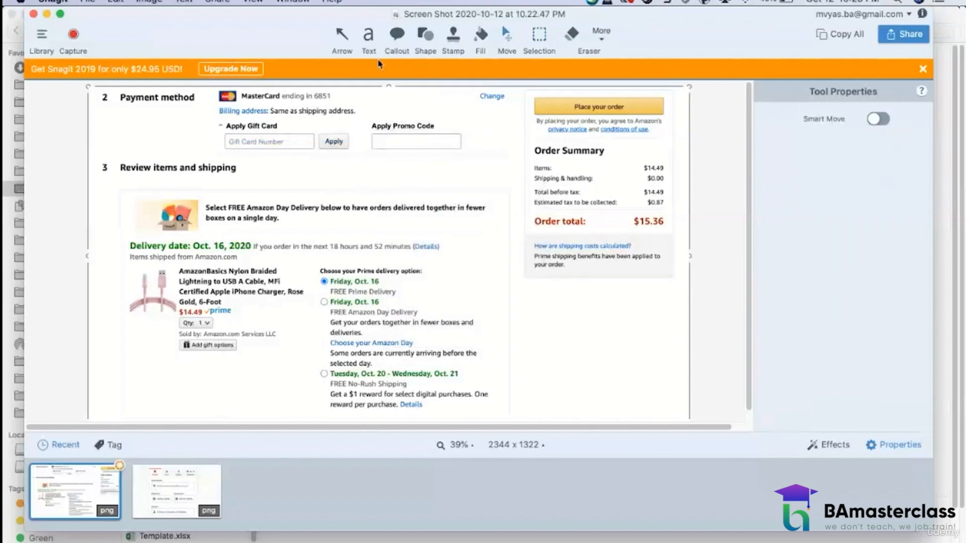
- Add the placeholder text "Promo Code" and position it at the left inside the empty promo code field
click(368, 40)
click(342, 170)
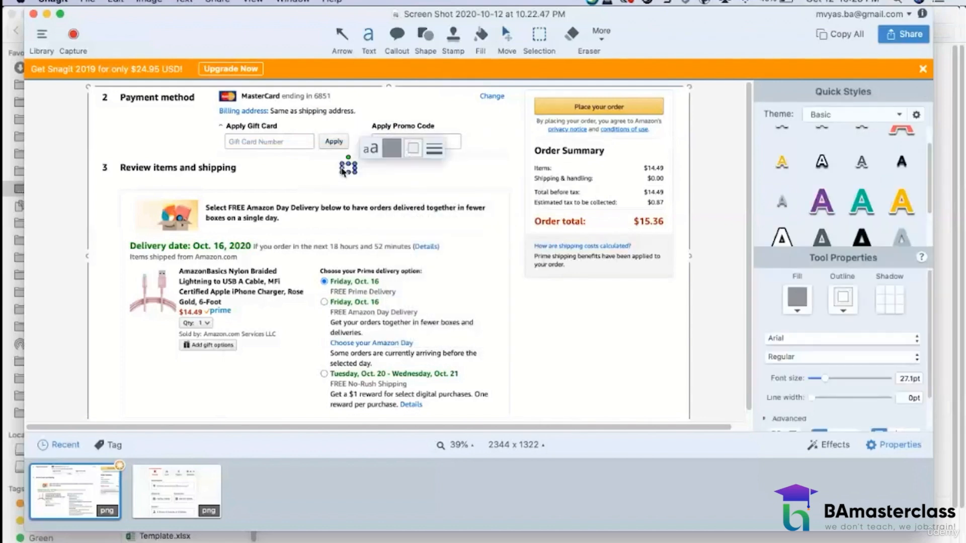
text(Promo Code)
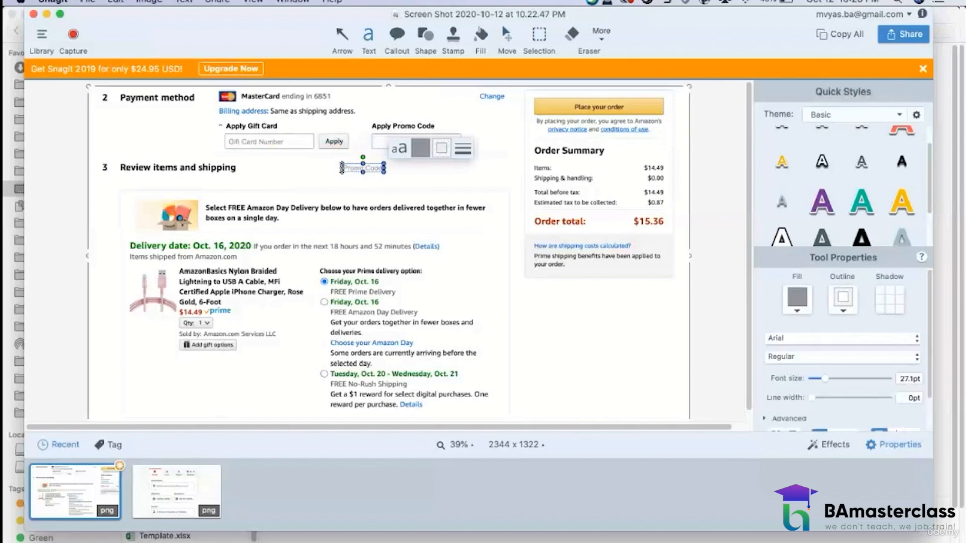
click(507, 40)
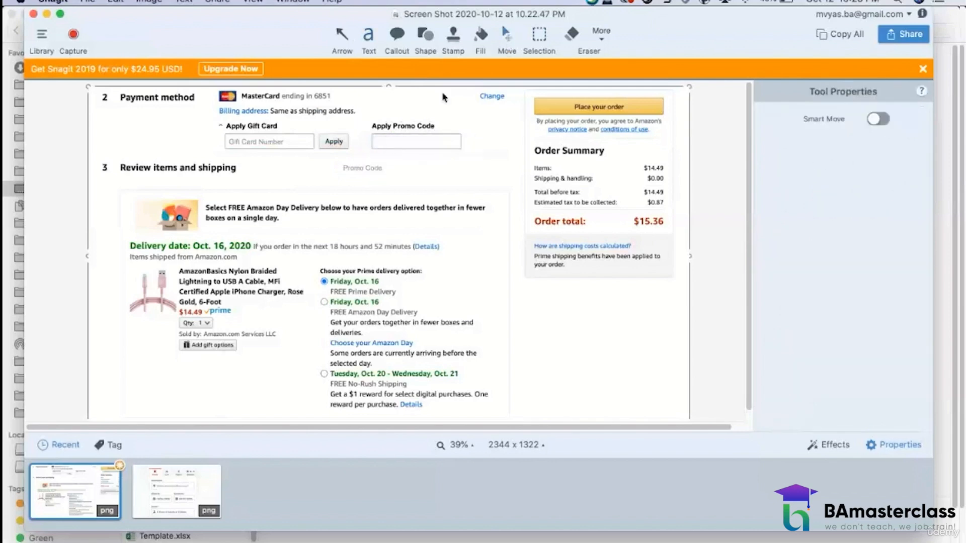
drag(371, 163, 405, 145)
click(399, 175)
- Duplicate the gift card's Apply button, place the copy beside the promo code field, and flatten it into the image
click(537, 44)
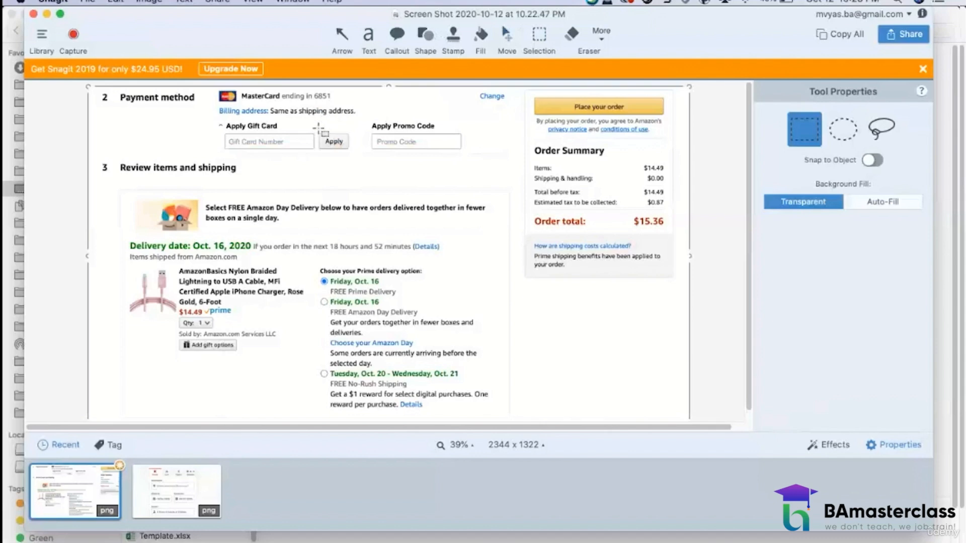
drag(318, 133, 355, 152)
drag(414, 155, 483, 151)
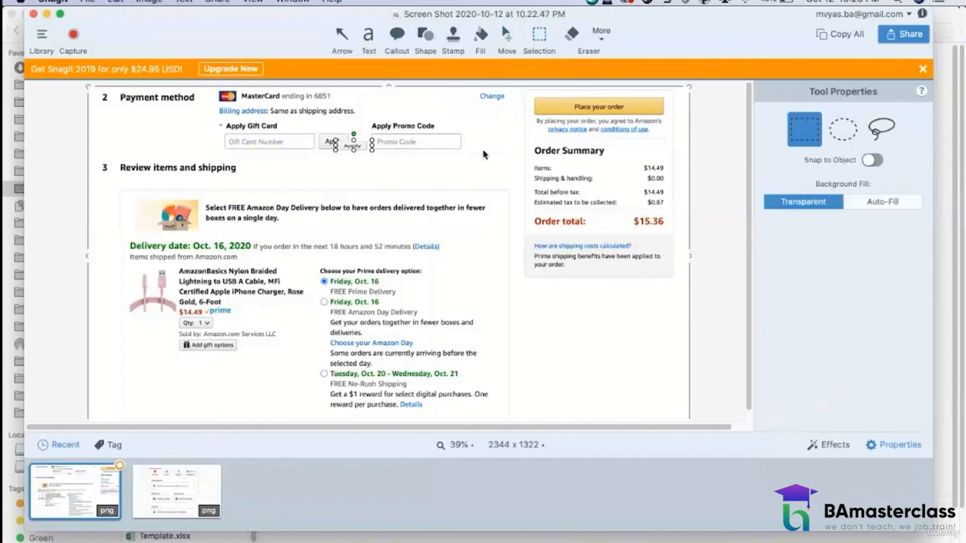
drag(347, 145, 477, 139)
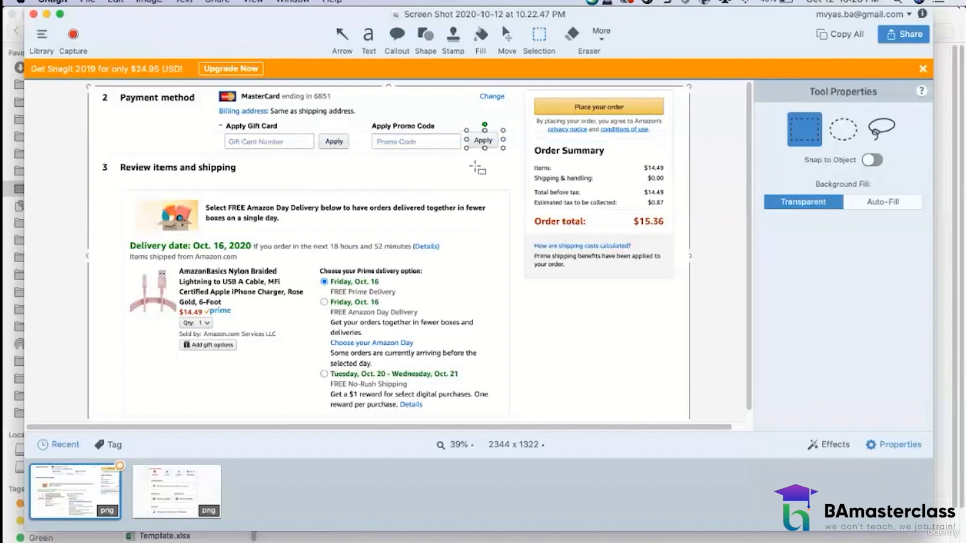
right_click(481, 140)
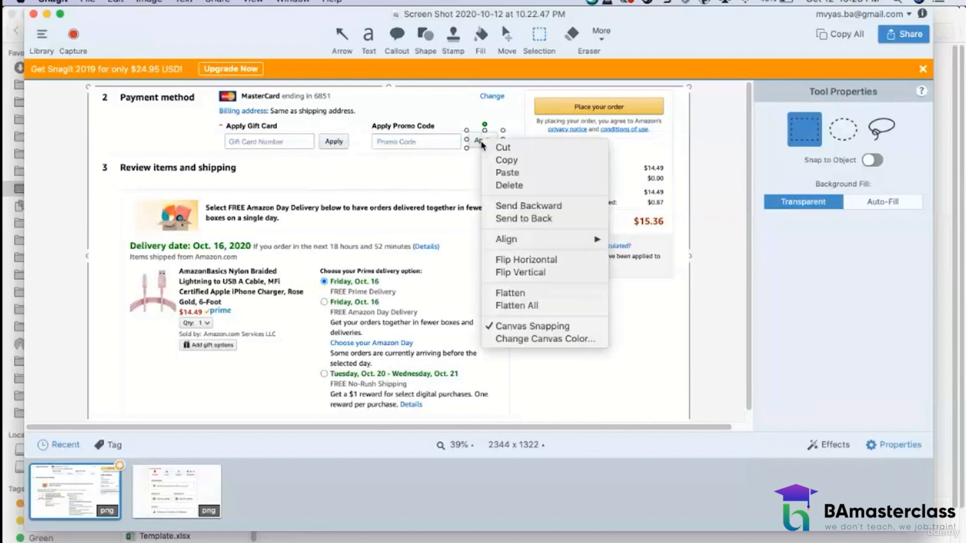
click(511, 293)
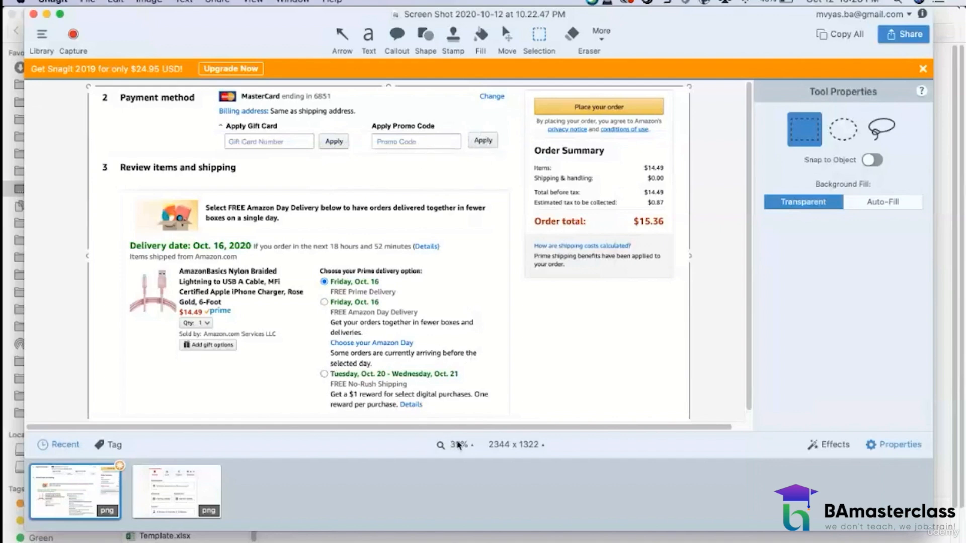
- Cover the "Apply" text on the promo code button with a blank patch of the button's background and flatten it
click(472, 447)
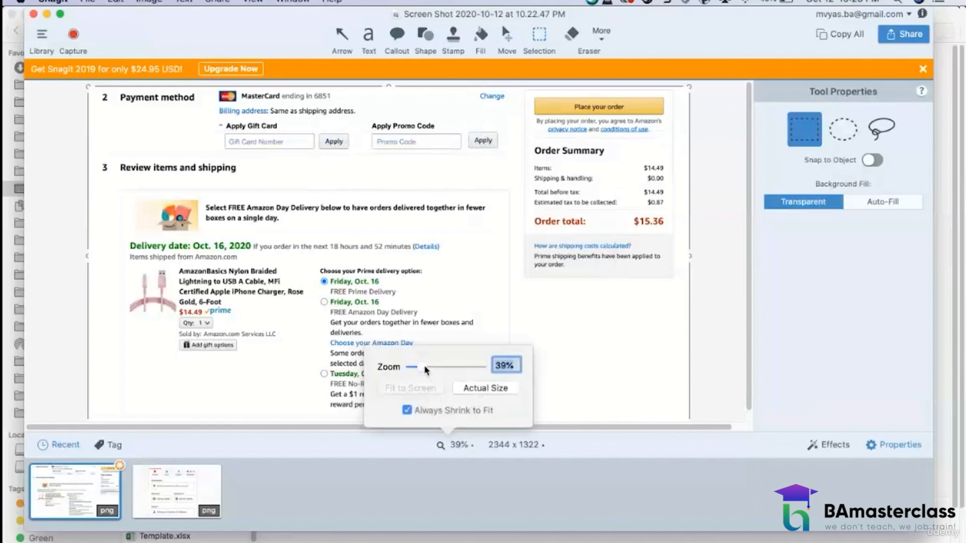
click(427, 368)
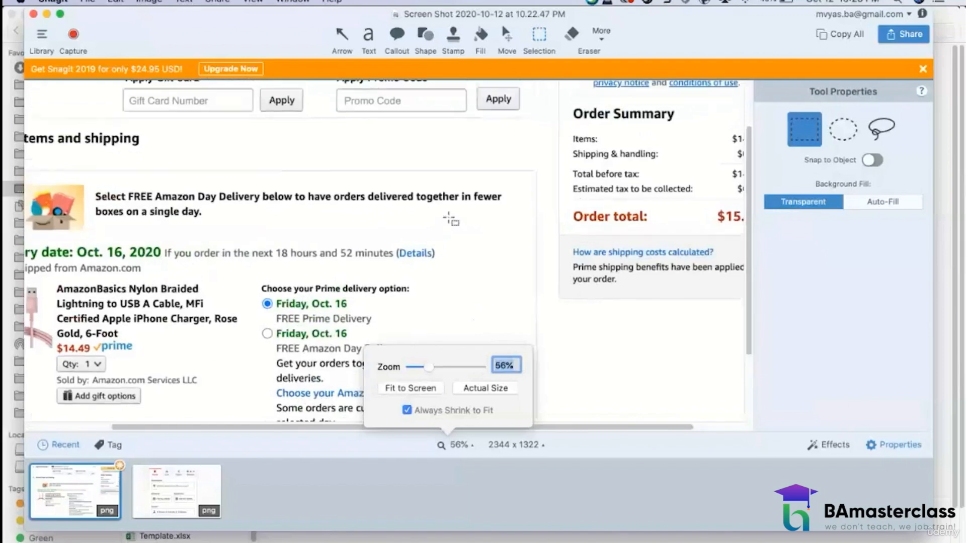
scroll(451, 220, up, 3)
scroll(451, 220, right, 1)
scroll(451, 219, up, 1)
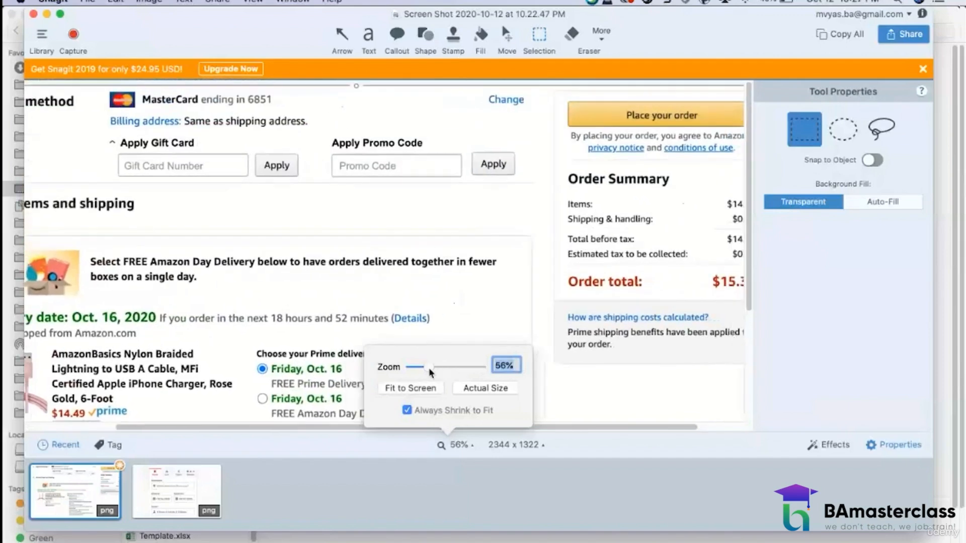
drag(429, 369, 439, 370)
click(482, 200)
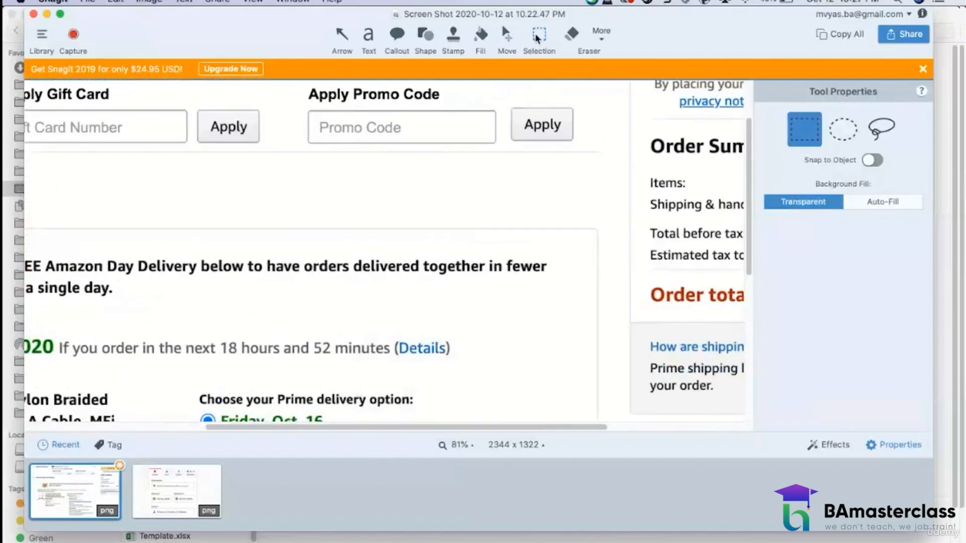
drag(519, 113, 565, 116)
key(super+v)
mouse_move(565, 119)
mouse_down()
mouse_move(567, 133)
mouse_move(547, 125)
mouse_up()
right_click(547, 125)
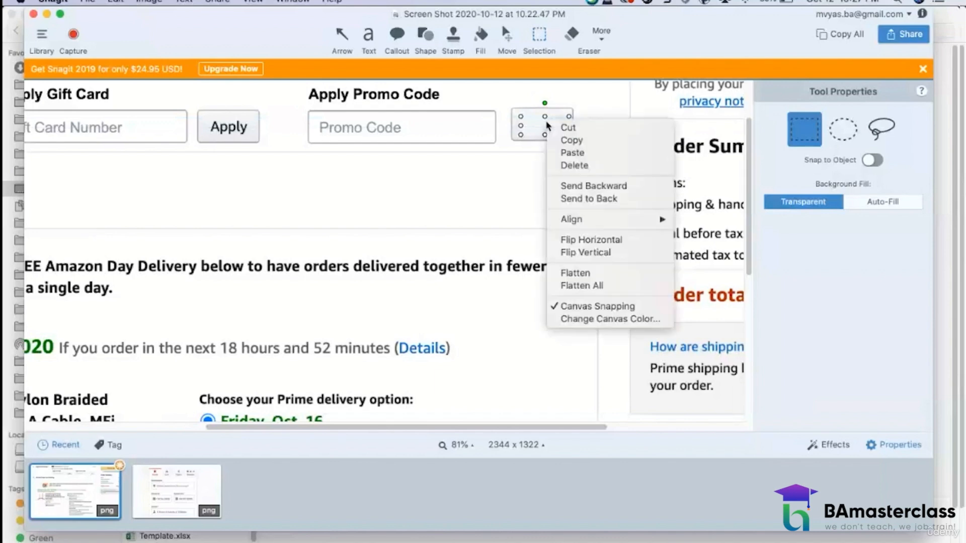
click(551, 273)
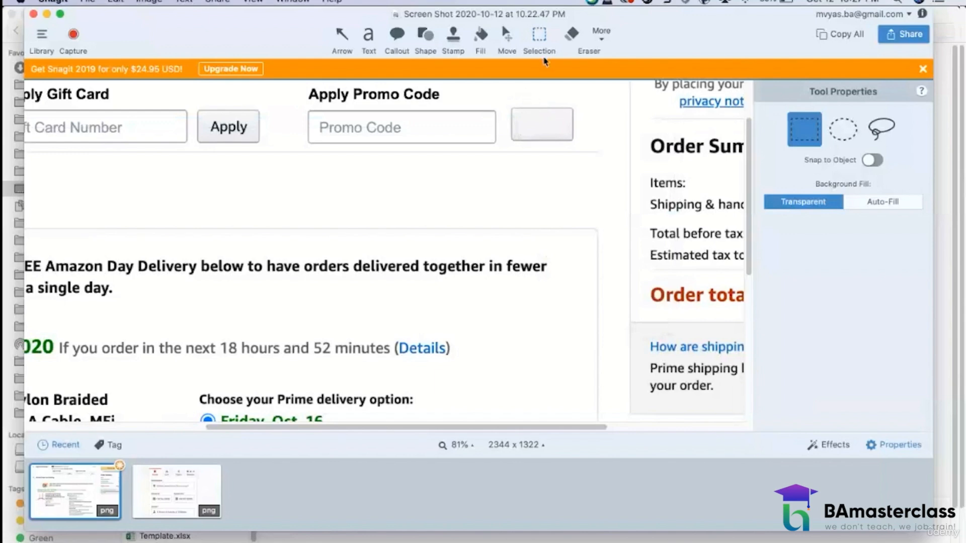
- Widen the blank promo code button by moving its right part outward over a copy, and flatten it into the image
drag(519, 98, 600, 125)
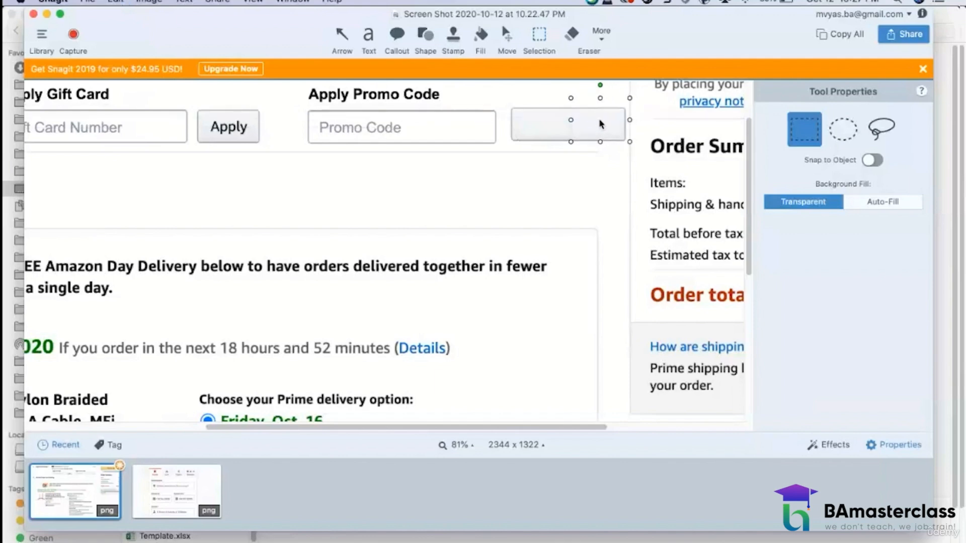
right_click(600, 125)
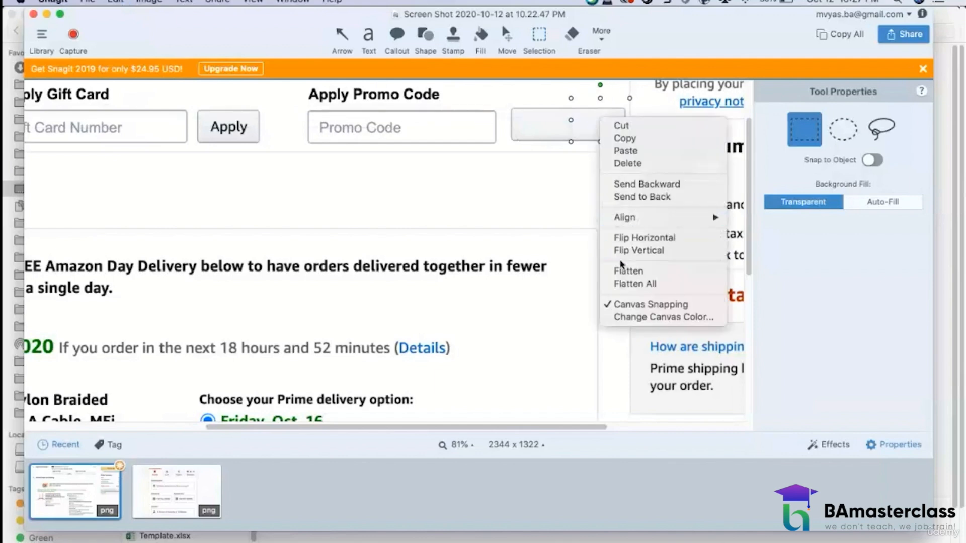
click(622, 272)
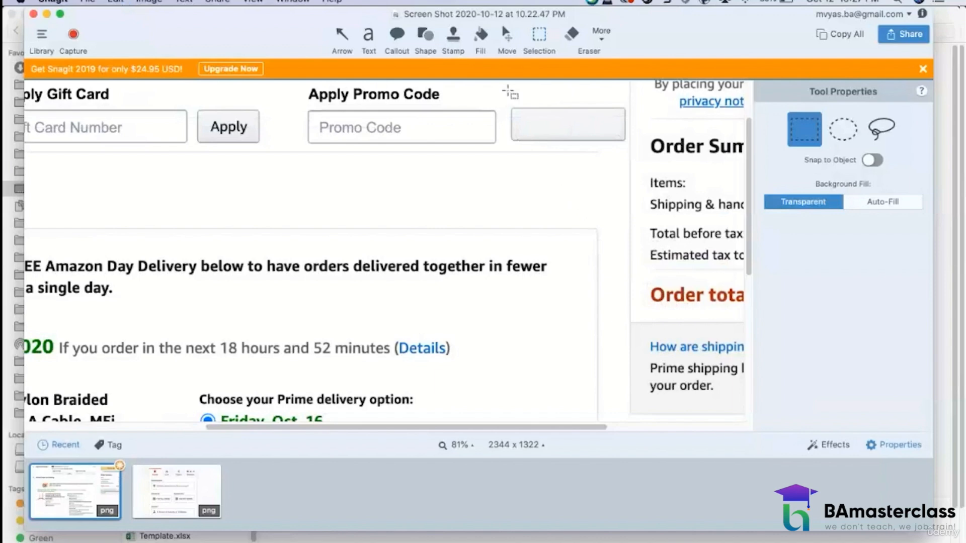
- Add the text "Apply Promo Code" over the blank promo code button
click(369, 36)
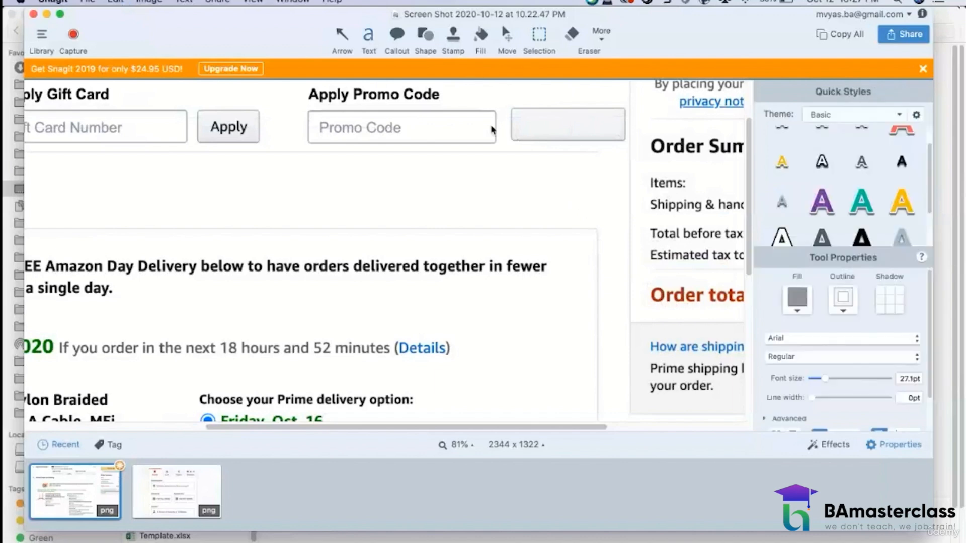
click(526, 126)
text(Apply)
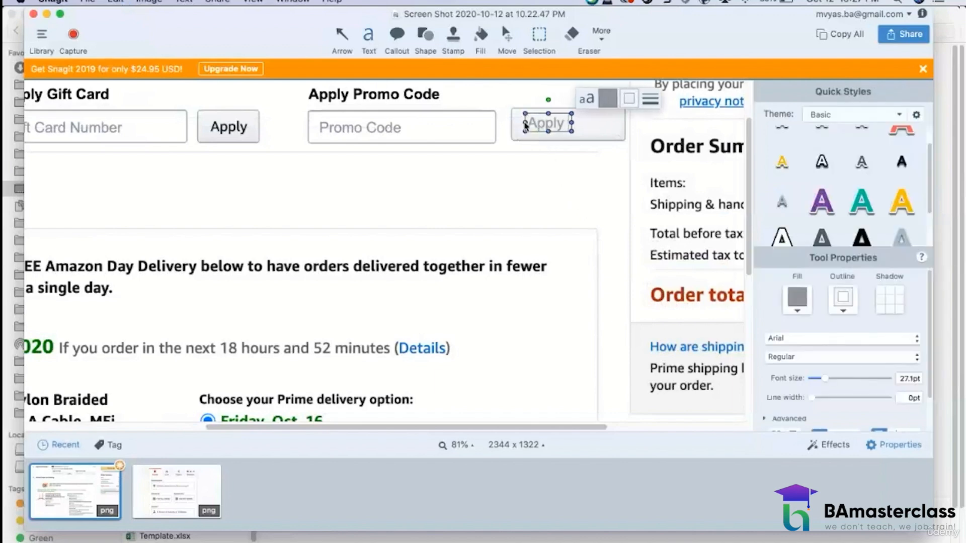
text( Promo Code)
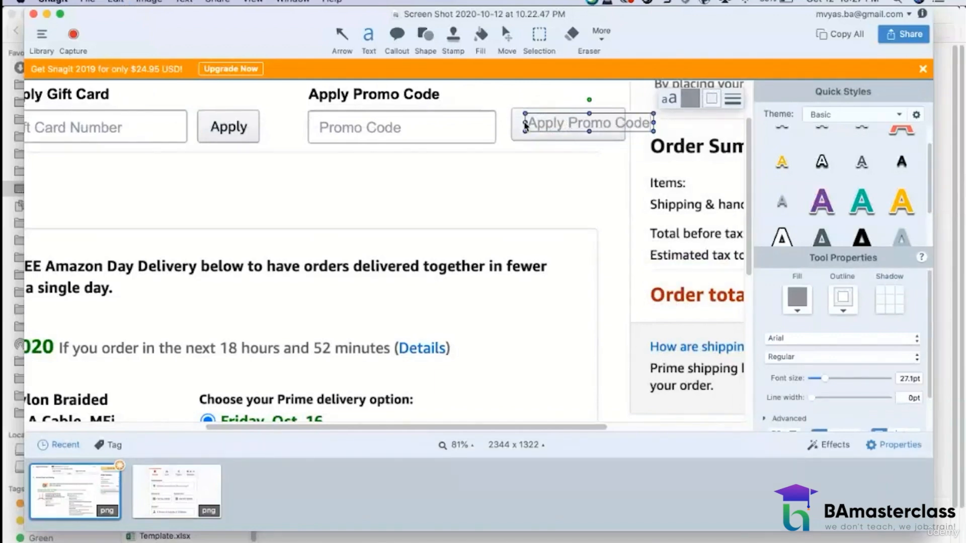
- Reduce the "Apply Promo Code" label's font size to 21.7 pt and make its text black
key(super+a)
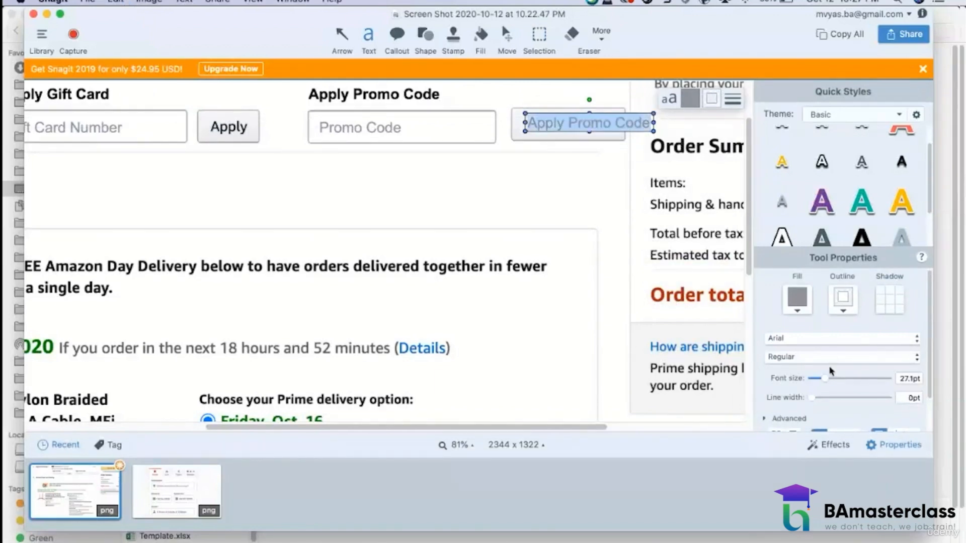
drag(826, 384, 822, 380)
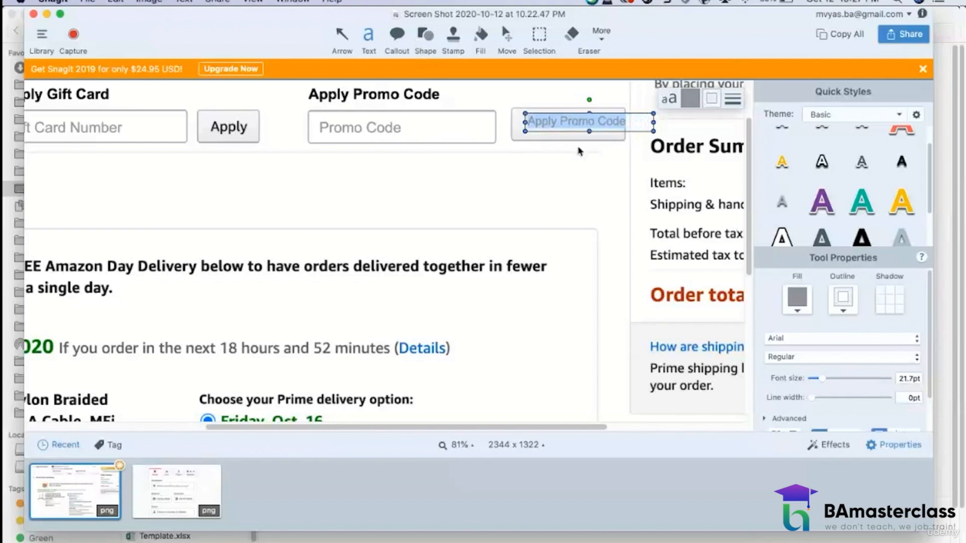
click(795, 300)
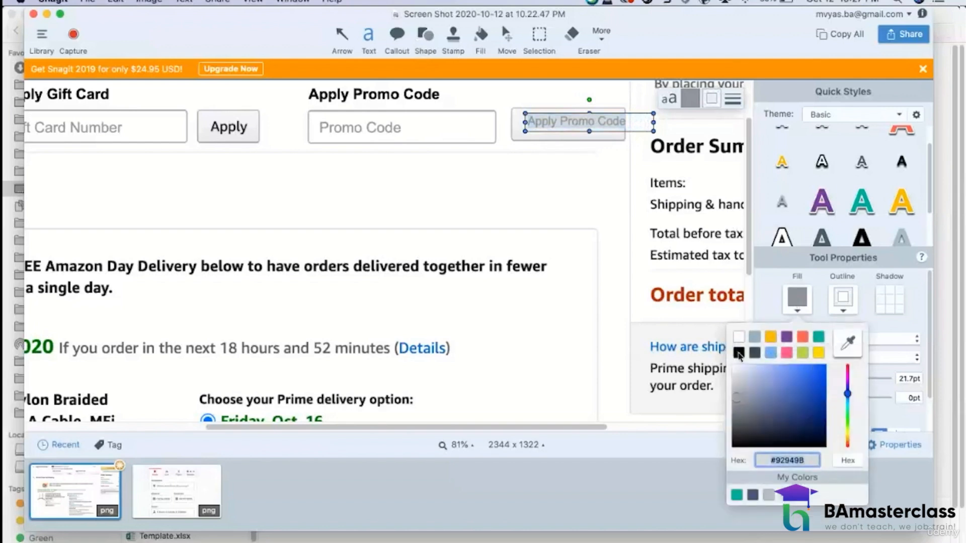
click(738, 351)
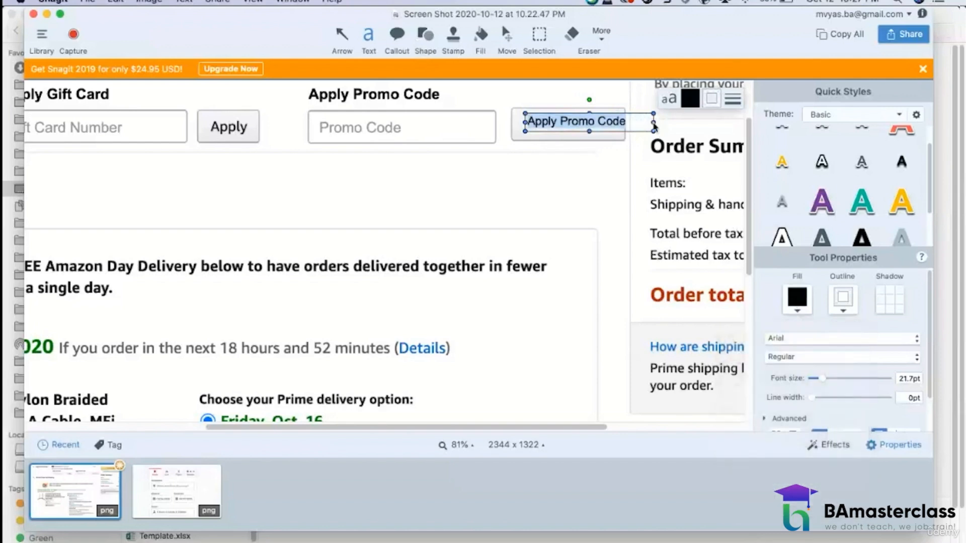
- Narrow the button label's text box so that it reads "Apply Promo" and center it vertically on the promo code button
drag(653, 131, 626, 129)
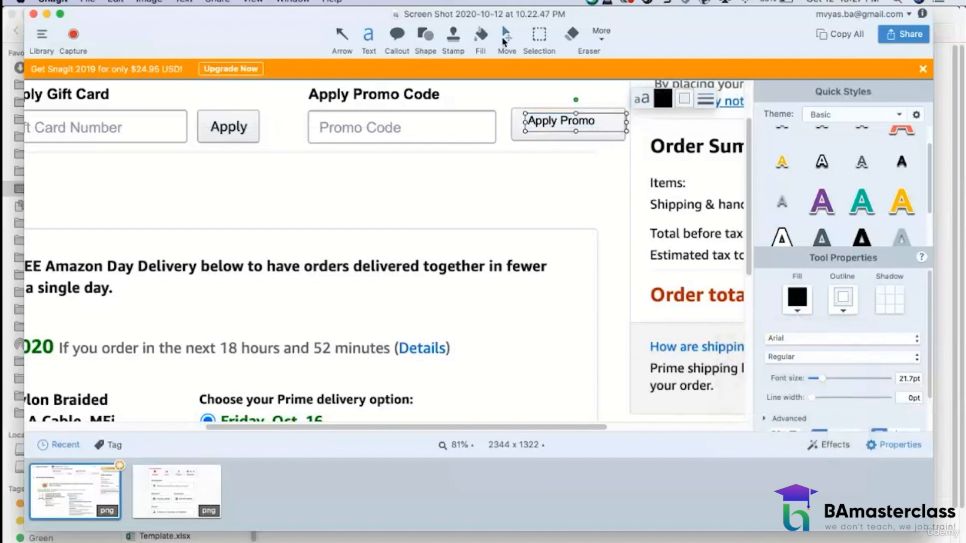
click(506, 38)
drag(570, 116, 570, 125)
click(518, 176)
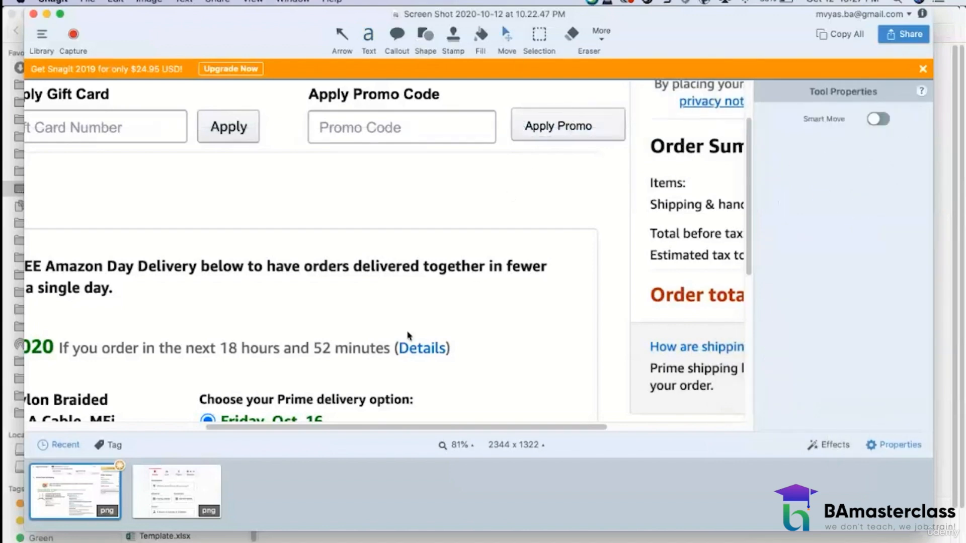
scroll(288, 345, left, 5)
scroll(288, 345, up, 2)
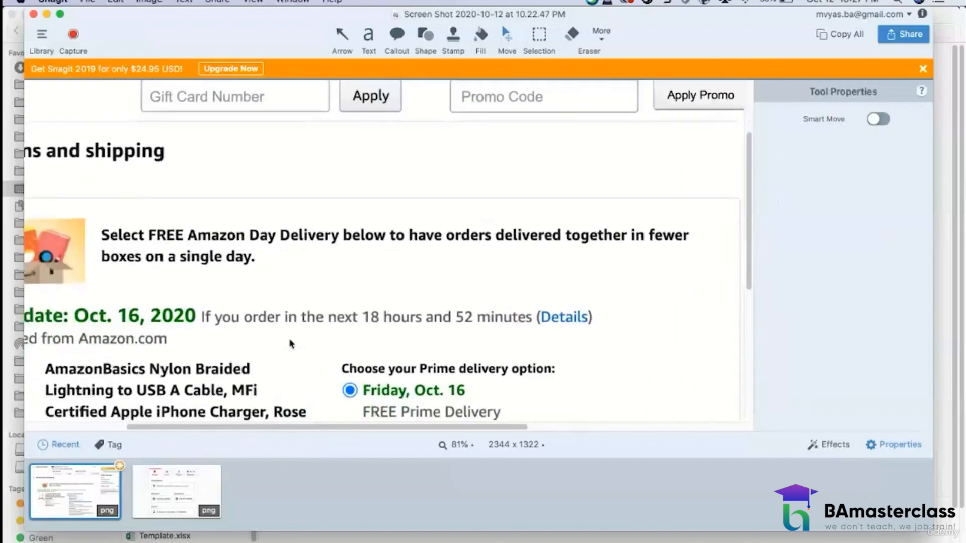
click(472, 444)
mouse_move(438, 367)
mouse_down()
mouse_move(409, 364)
mouse_move(422, 366)
mouse_up()
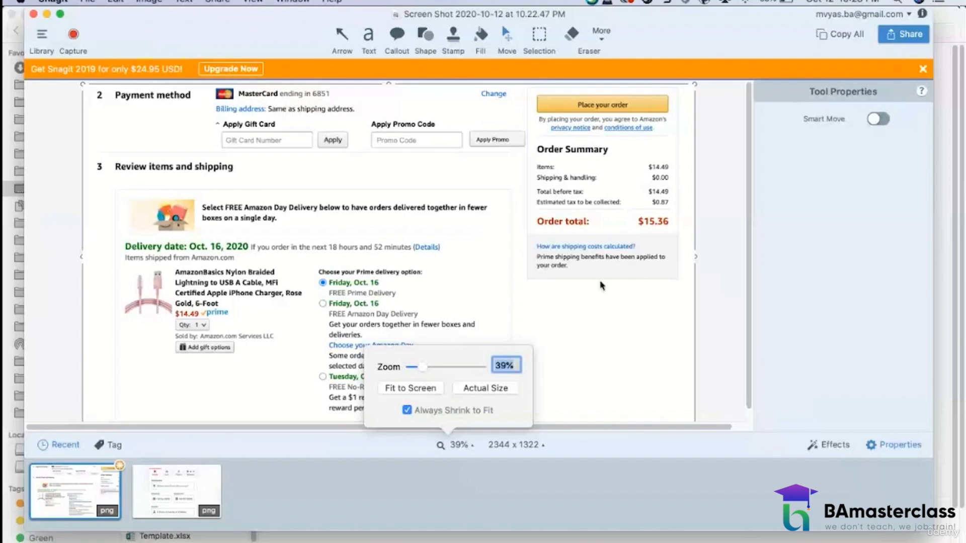
click(607, 318)
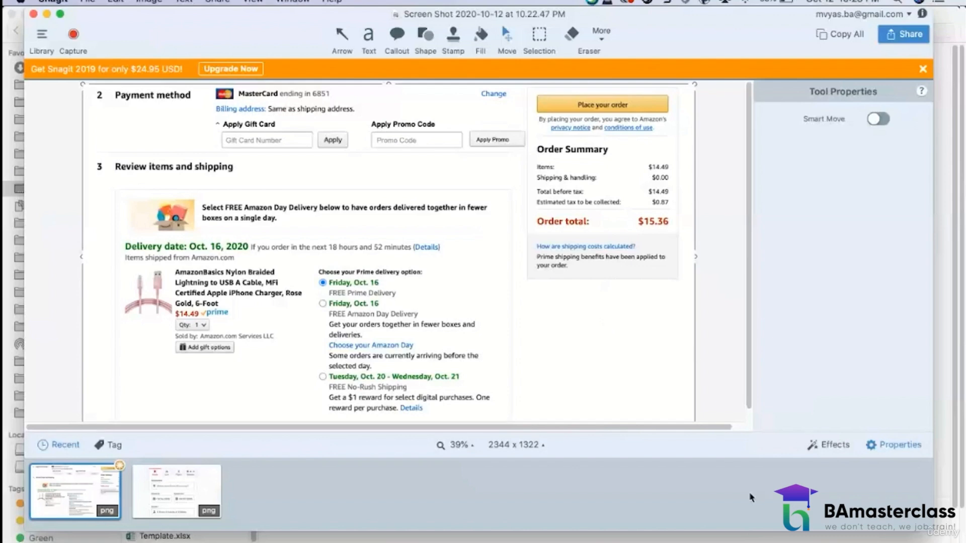
- Switch to Rally in Chrome and open the user story "ability for user to add a promo code"
click(737, 541)
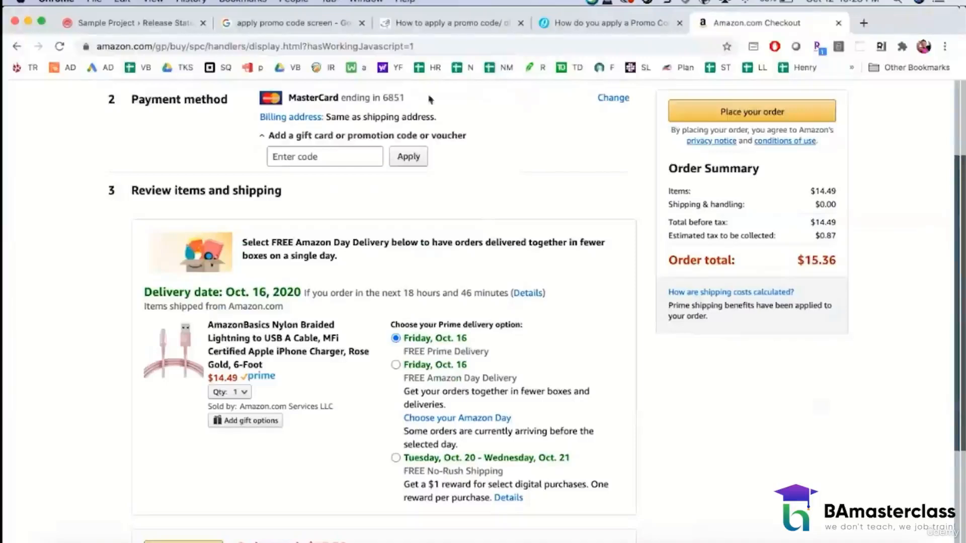
click(143, 25)
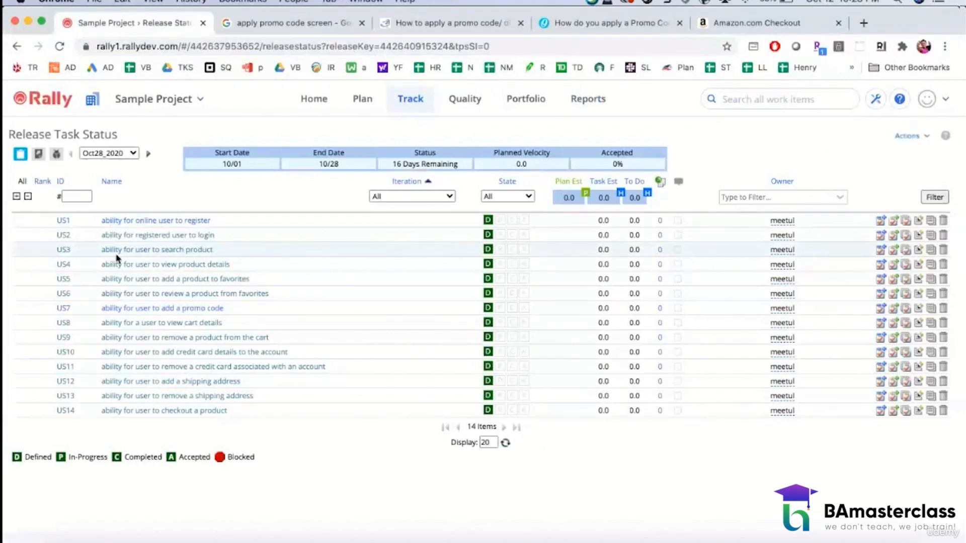
click(126, 308)
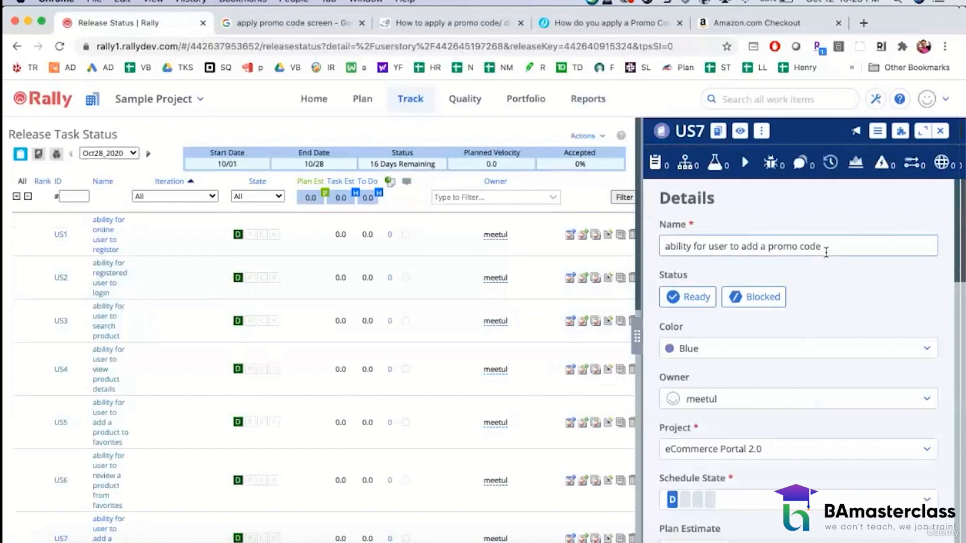
- Replace the user story's name with "As an online user, I want an ability to apply a promo code while I checkout"
drag(827, 252, 652, 242)
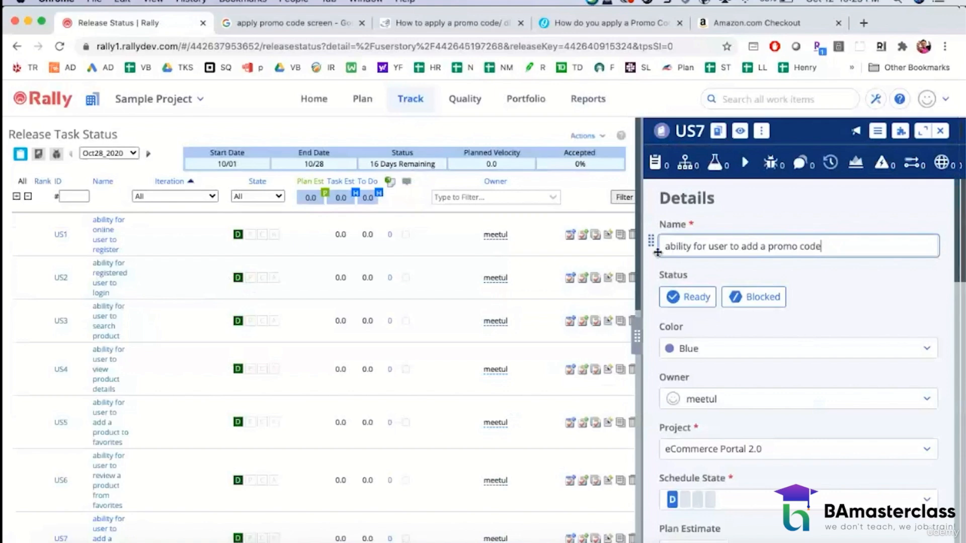
text(As a lo)
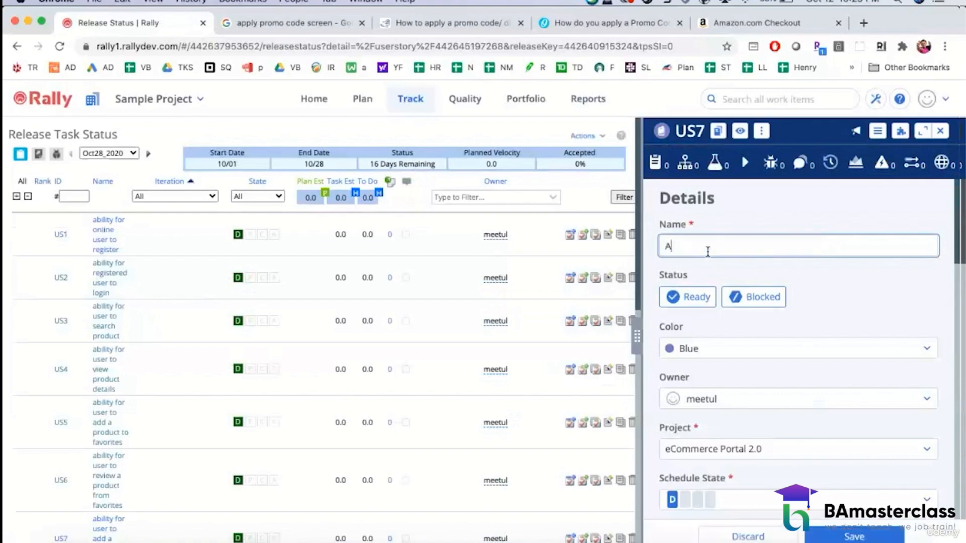
key(BackSpace)
text(og)
key(BackSpace)
key(BackSpace)
key(BackSpace)
text(n online user, I want an ab)
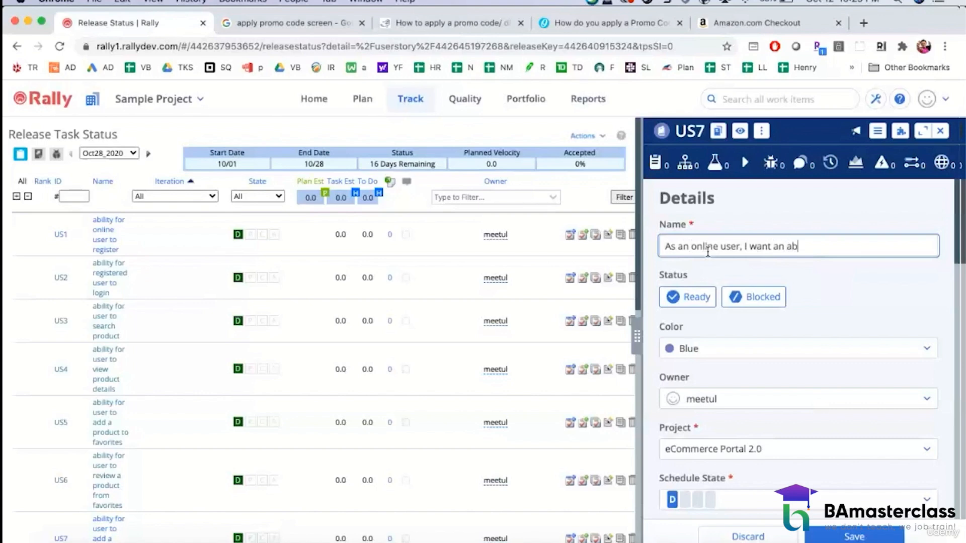
text(ility to apply a promo )
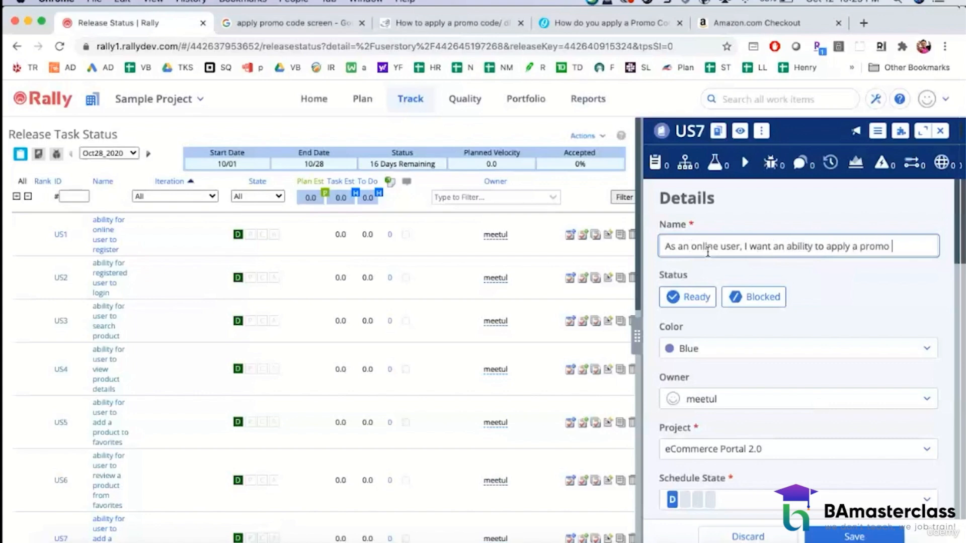
text(code t)
key(BackSpace)
text(wh)
key(BackSpace)
key(BackSpace)
key(BackSpace)
text(while I che)
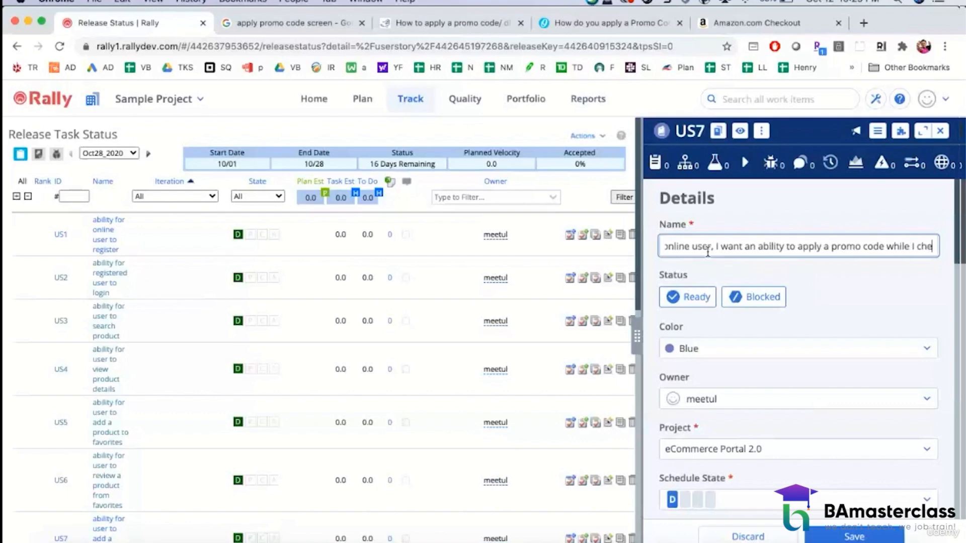
text(ckout so)
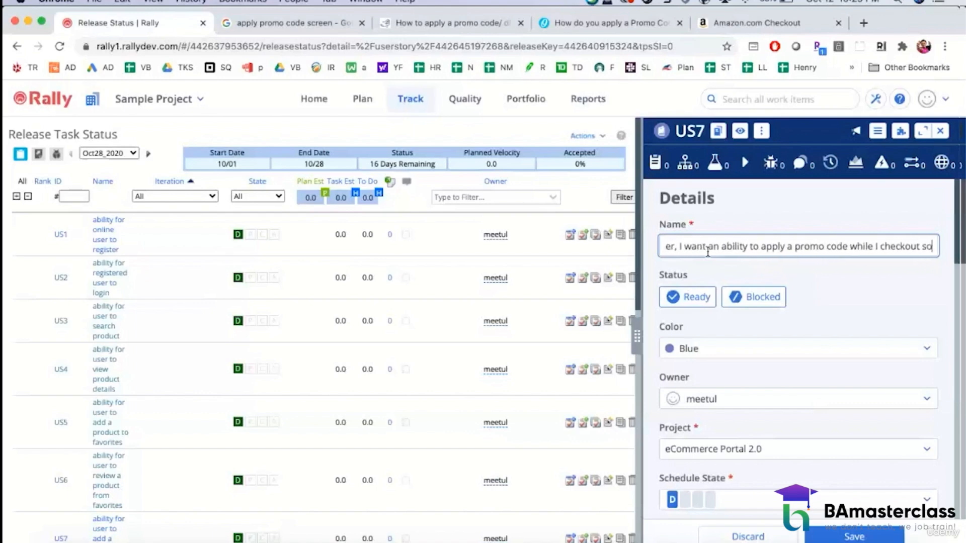
- Complete the story name with the benefit clause "so that I have an ability to get a discount"
text( that I have)
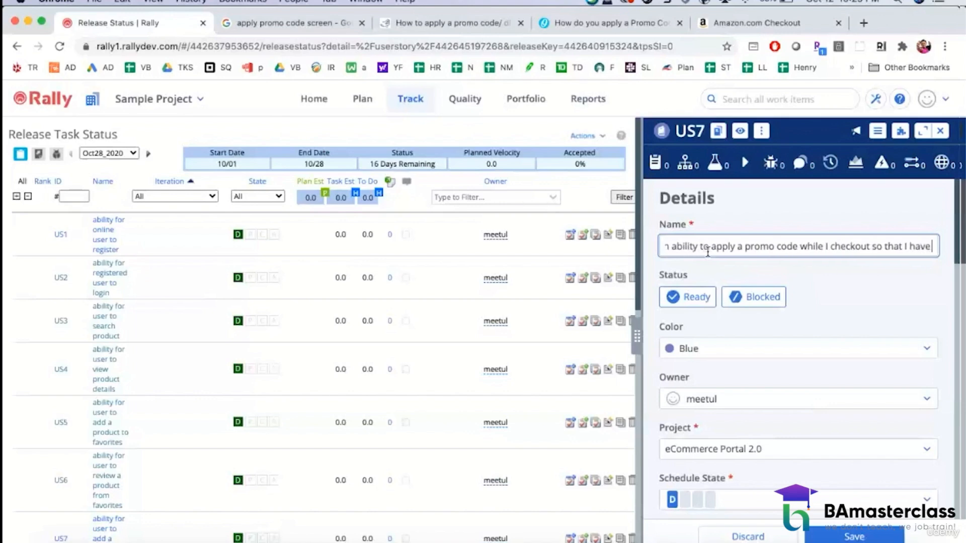
text( an ability to)
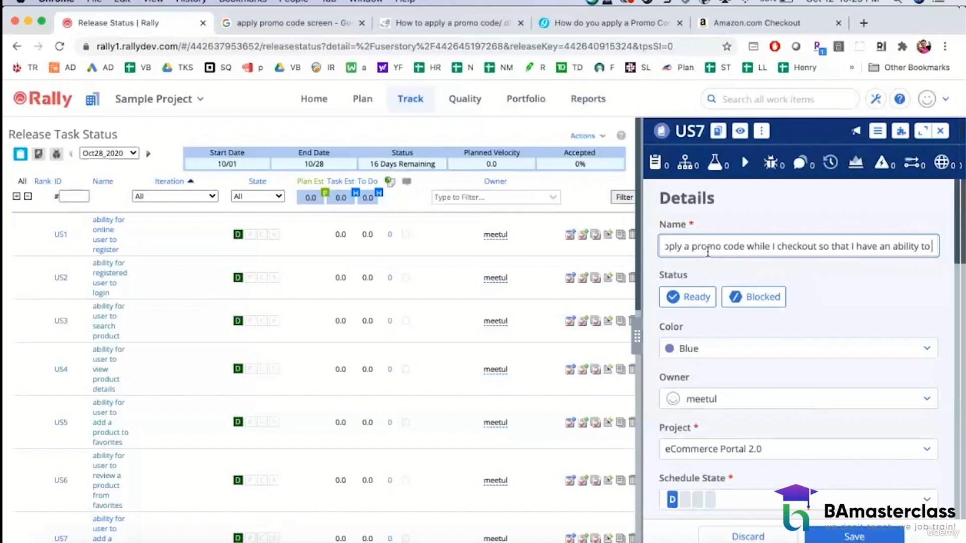
text( get a)
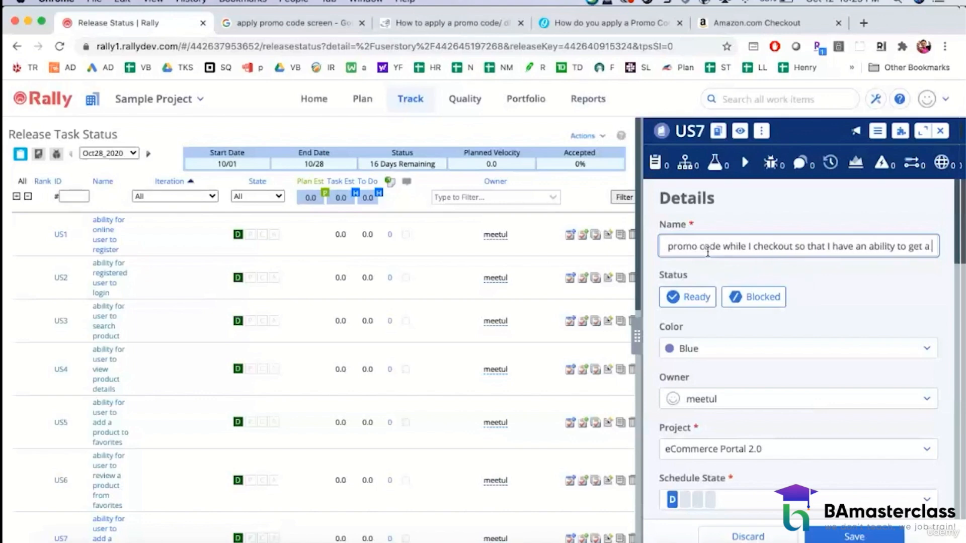
text( discount)
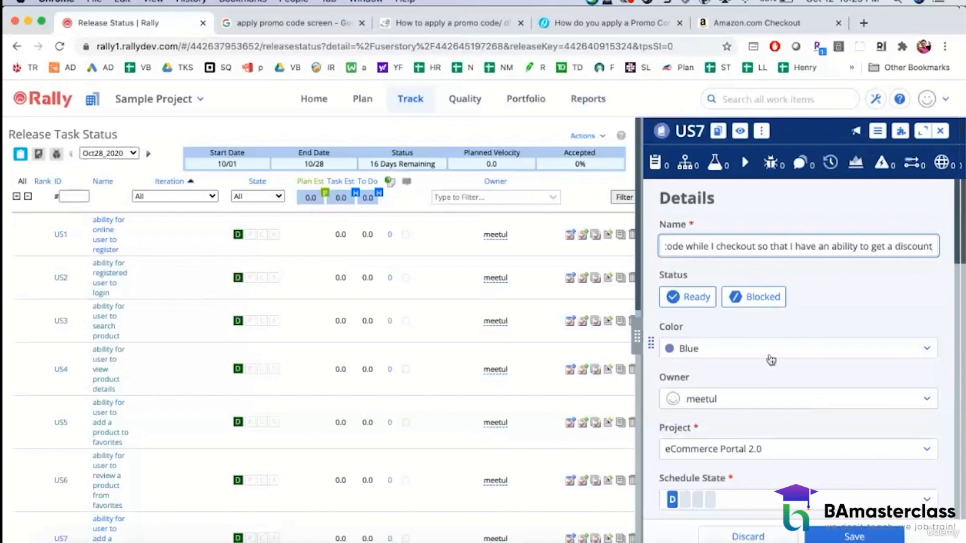
- Start the story's description with the heading line "Acceptance Criteria:"
scroll(779, 370, down, 3)
scroll(779, 370, down, 3)
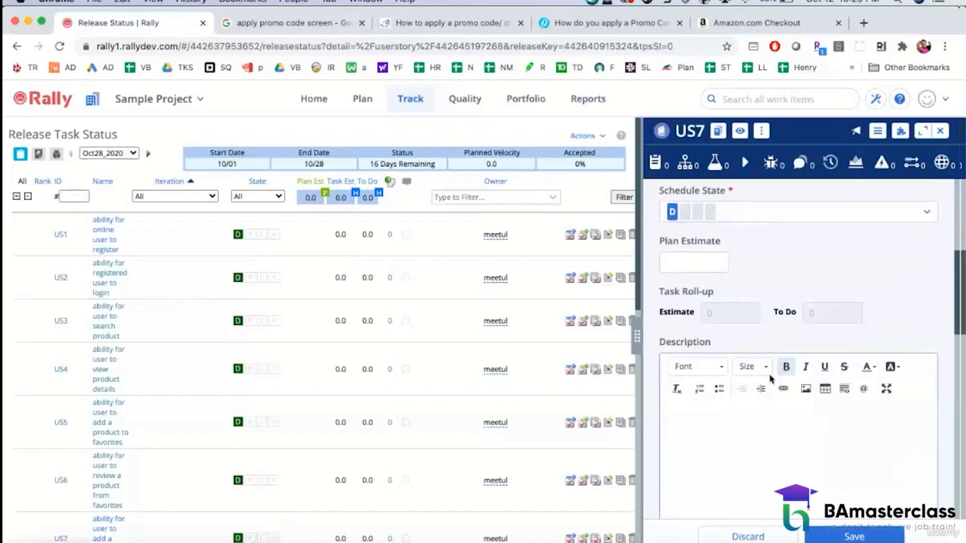
click(708, 428)
text(Acceptance )
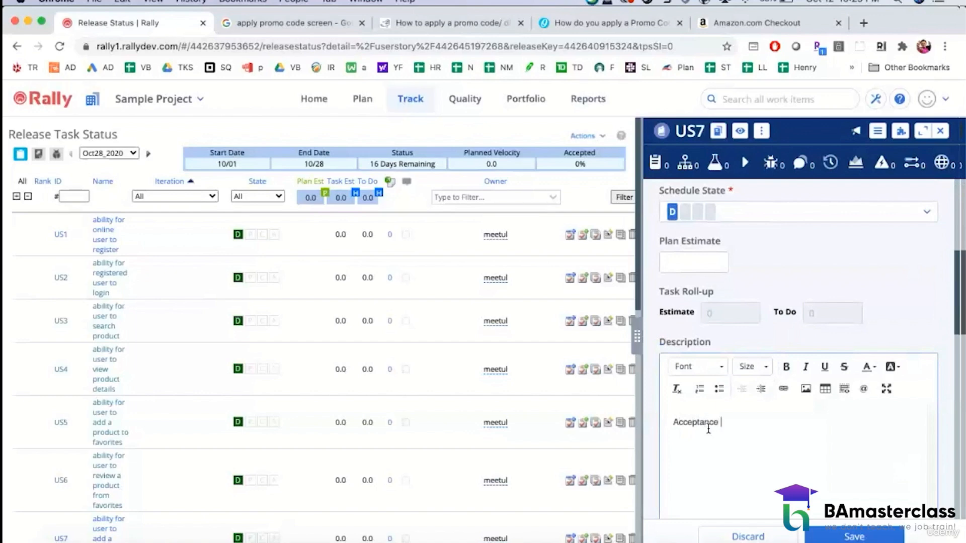
text(Criteria:)
key(Return)
- Write the first acceptance criterion as "1) Display the following 2 options (see Attached wireframe):"
text(1) Displ)
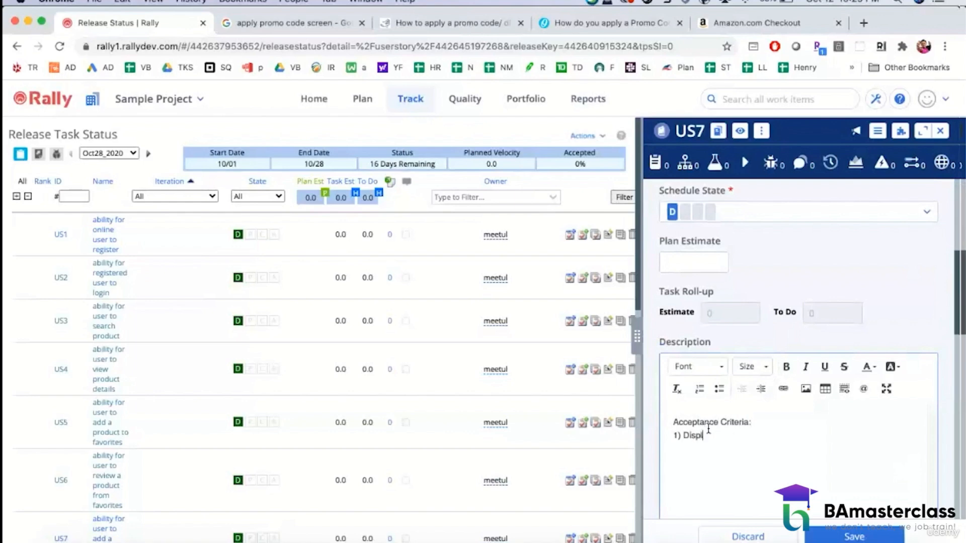
text(ay the following 2 options)
text(App)
key(BackSpace)
key(BackSpace)
key(BackSpace)
key(BackSpace)
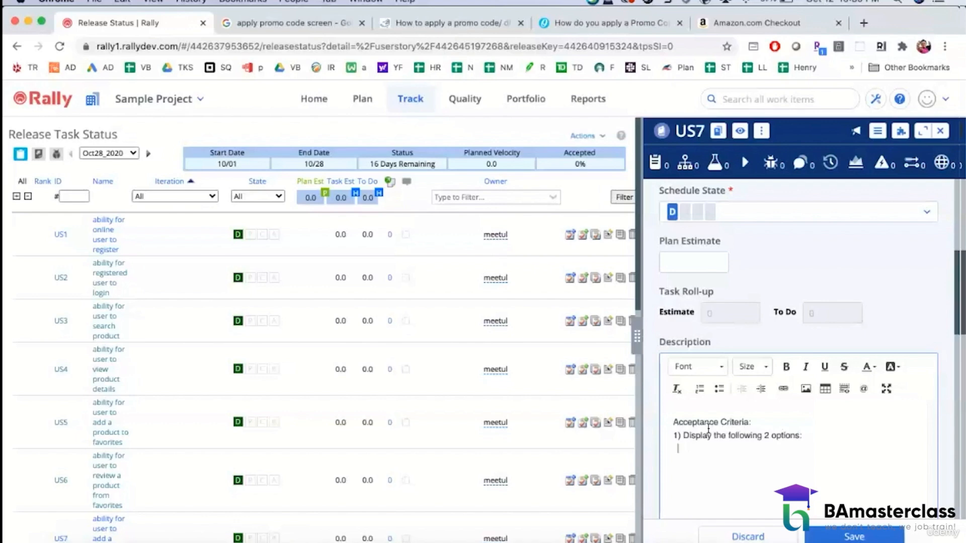
click(803, 436)
text((see Attached wireframe):)
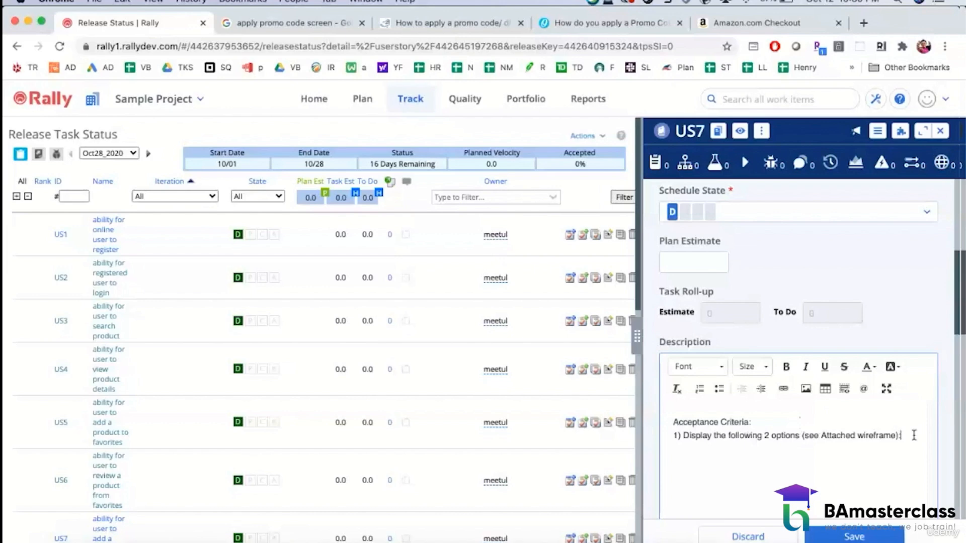
- Insert a table with 3 rows, 7 columns and a first-row header below the first criterion
click(827, 390)
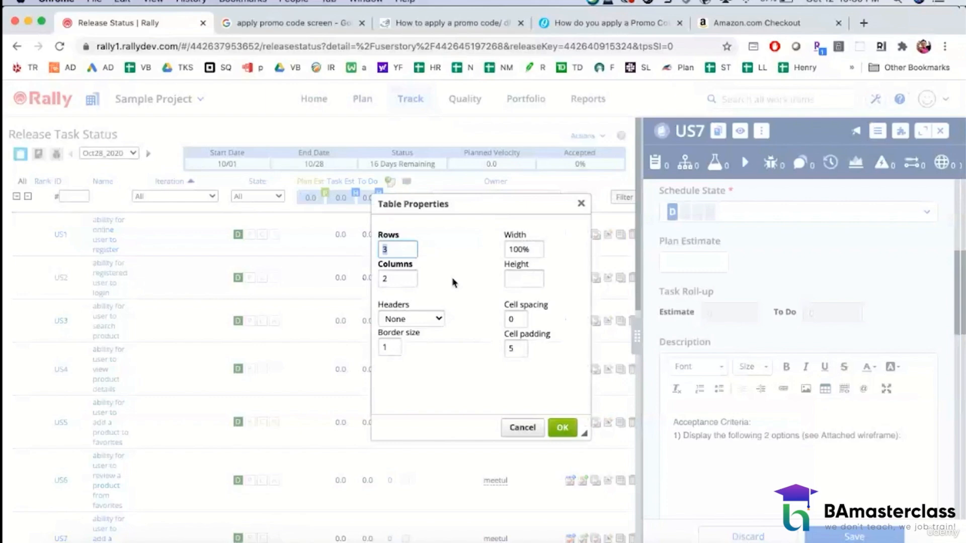
click(400, 282)
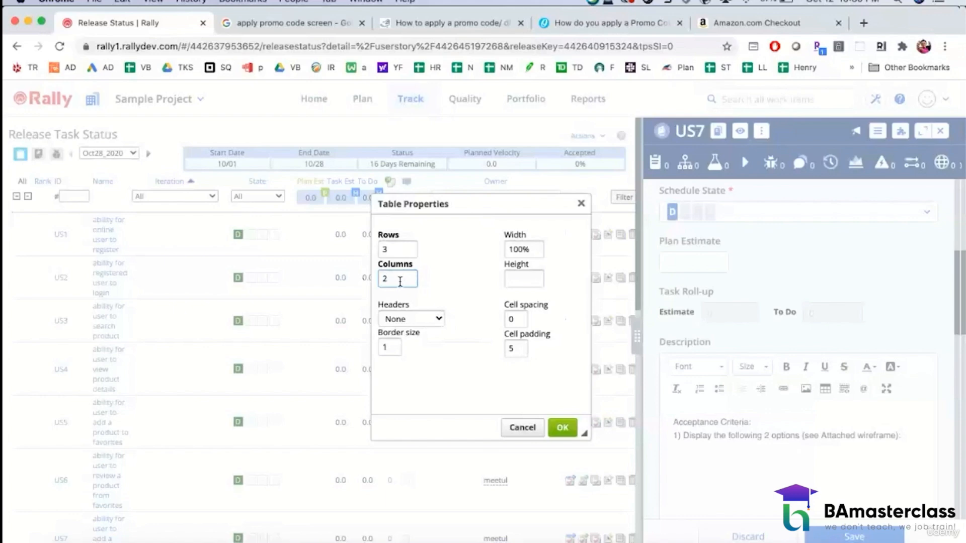
drag(395, 281, 378, 281)
text(7)
click(439, 319)
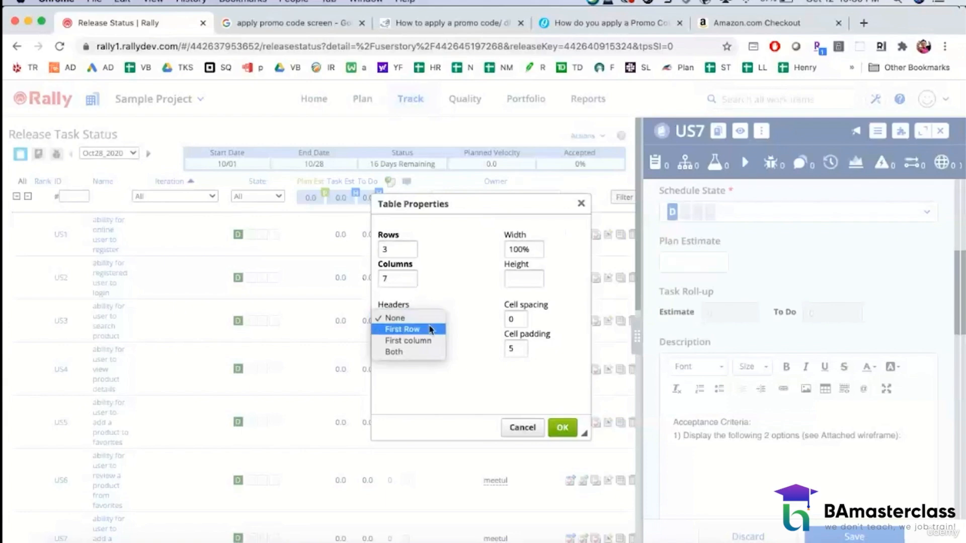
click(428, 329)
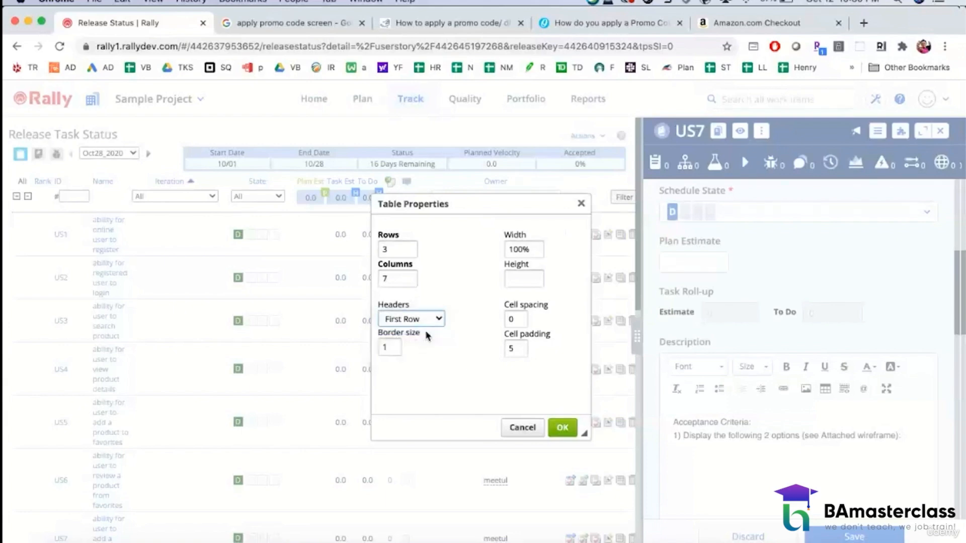
click(562, 429)
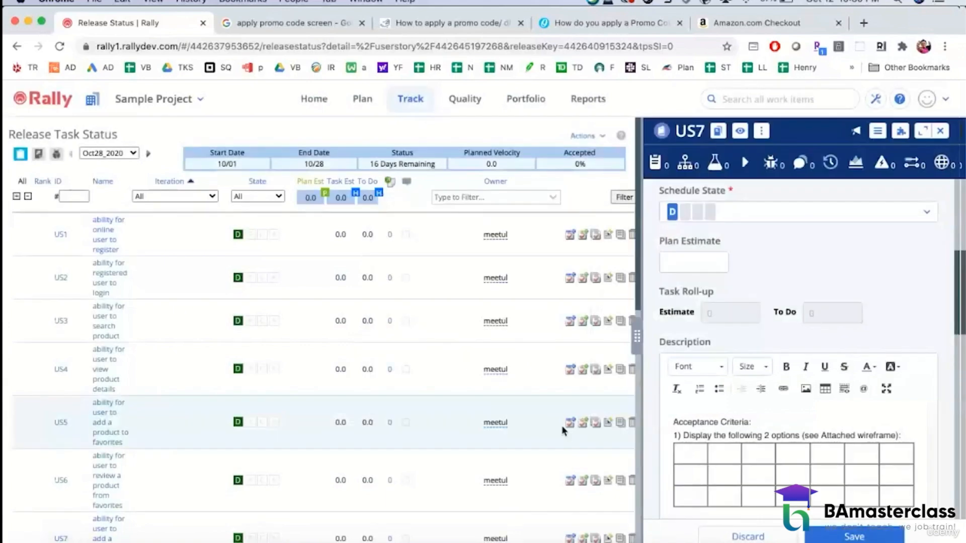
- Label the table's first two header cells "Field Name" and "Field Type"
text(File)
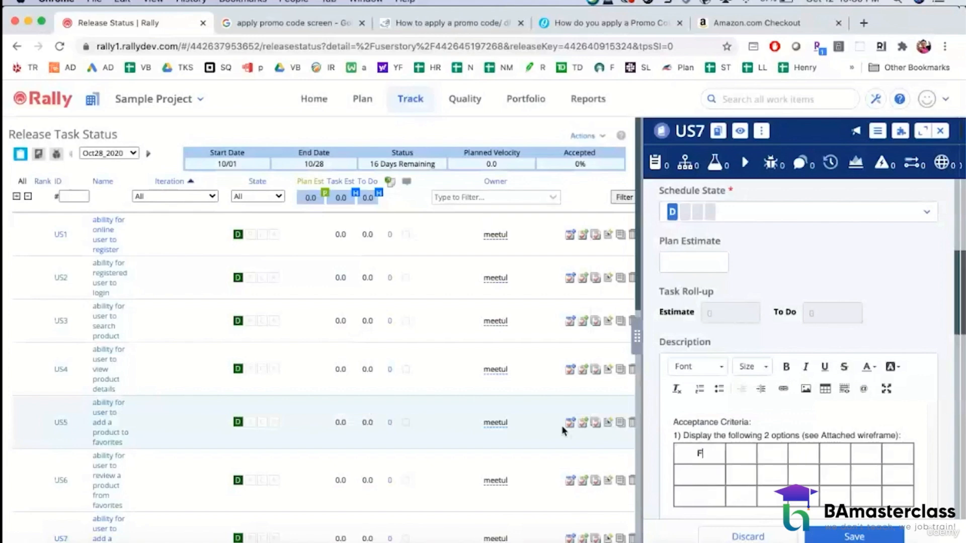
key(BackSpace)
key(BackSpace)
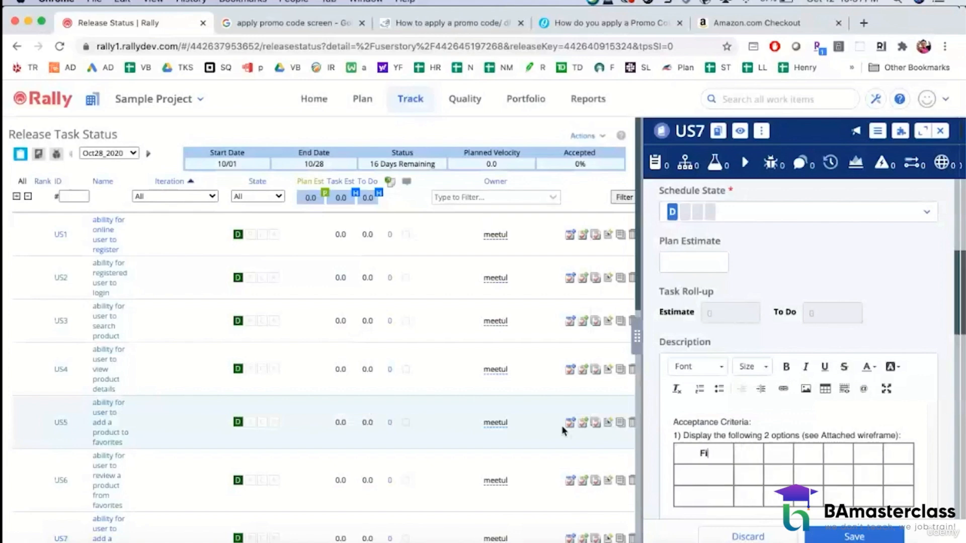
text(eld Name)
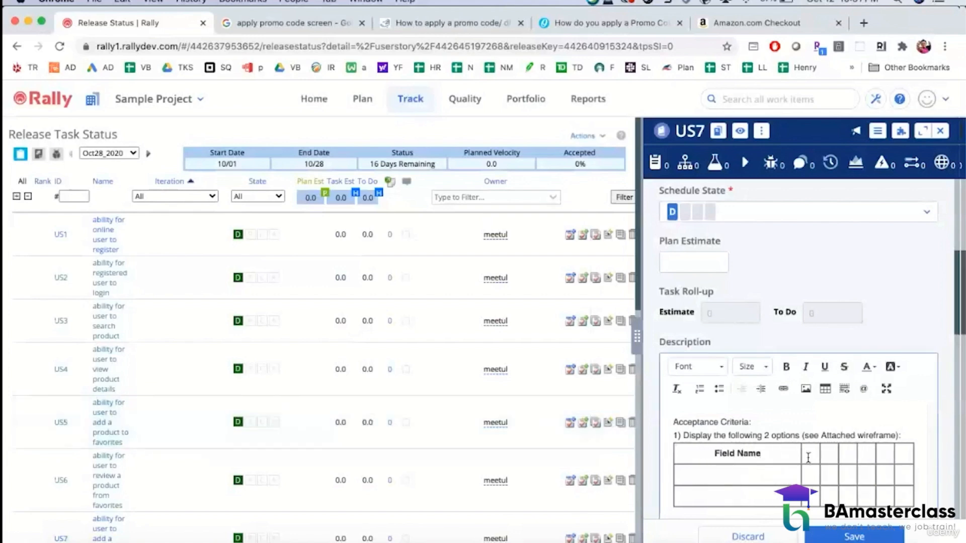
click(810, 457)
text(Fiel)
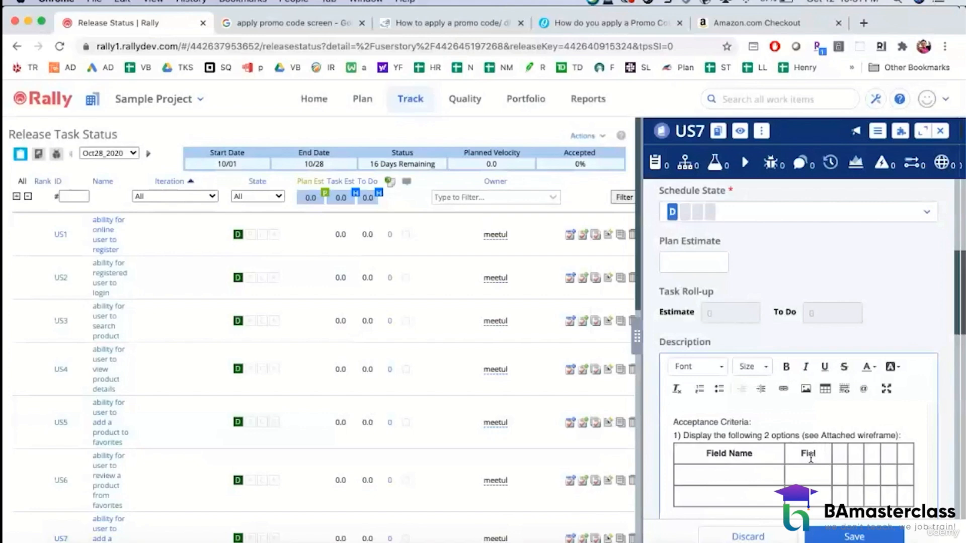
text(d Type)
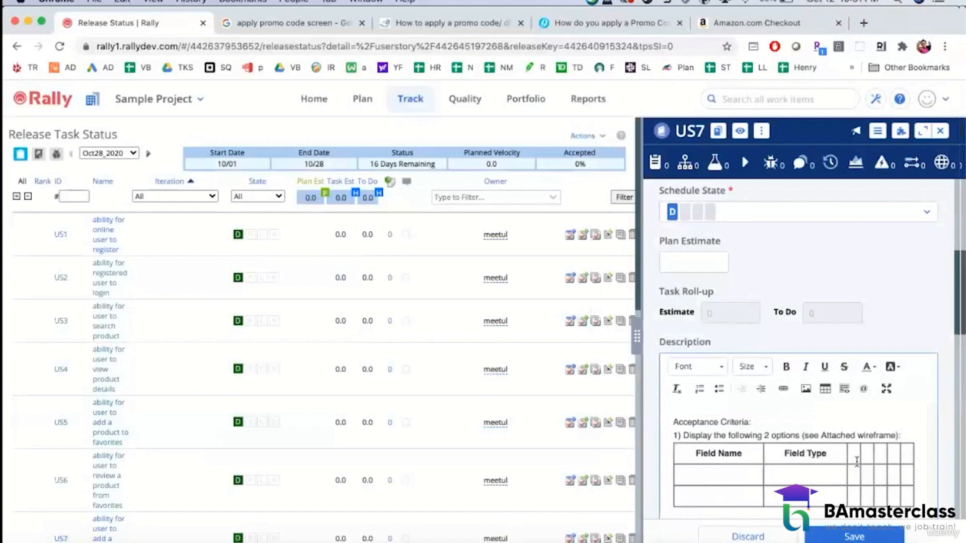
- Label the table's third header cell "Red?"
click(853, 456)
text(F)
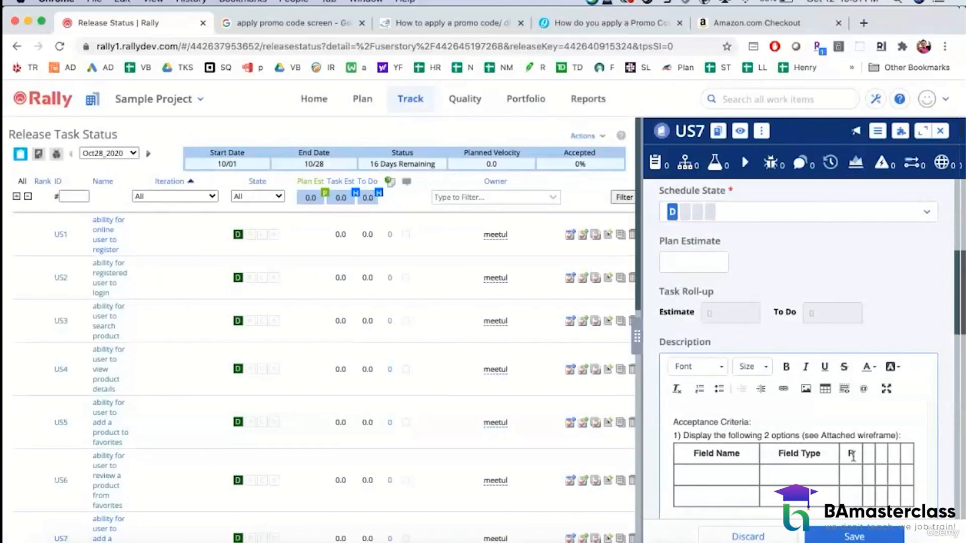
text(equ?)
key(Tab)
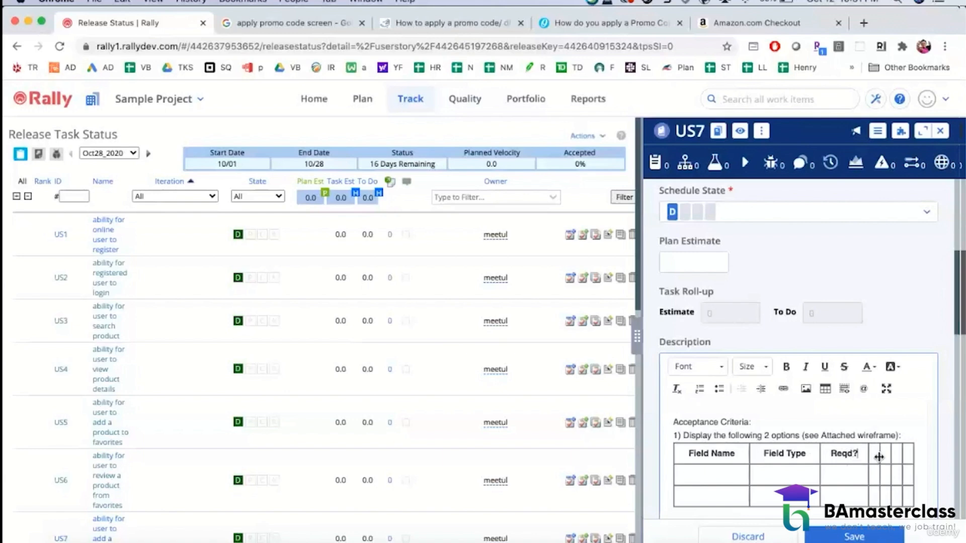
click(847, 457)
key(BackSpace)
- Label the table's fourth header cell "Data Type"
click(871, 456)
text(Da)
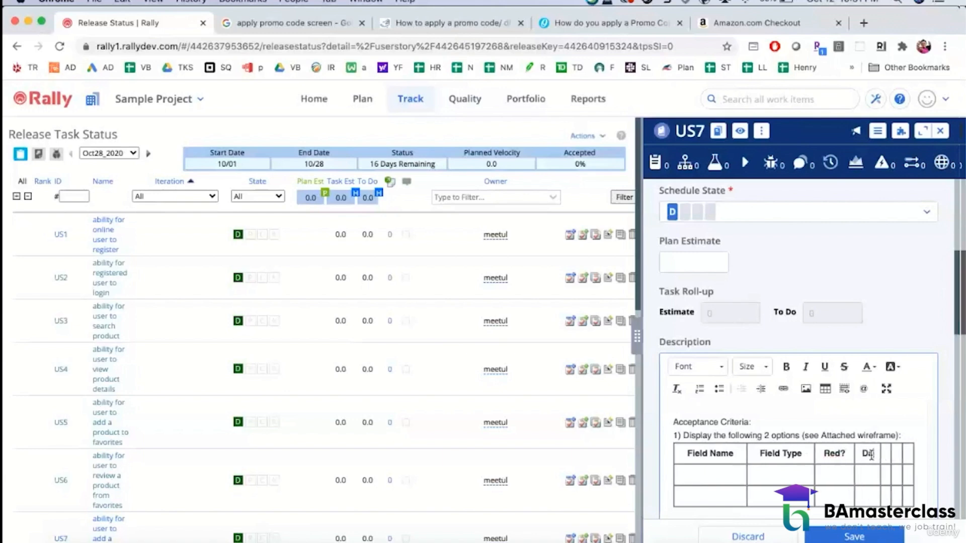
text(tae Ty)
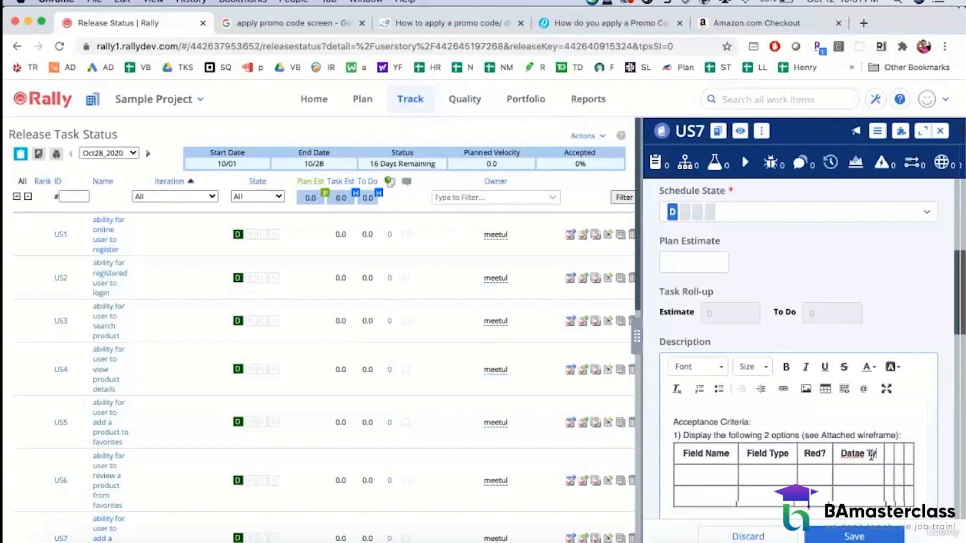
text(pe)
key(Left)
key(Left)
key(Left)
key(Left)
key(Left)
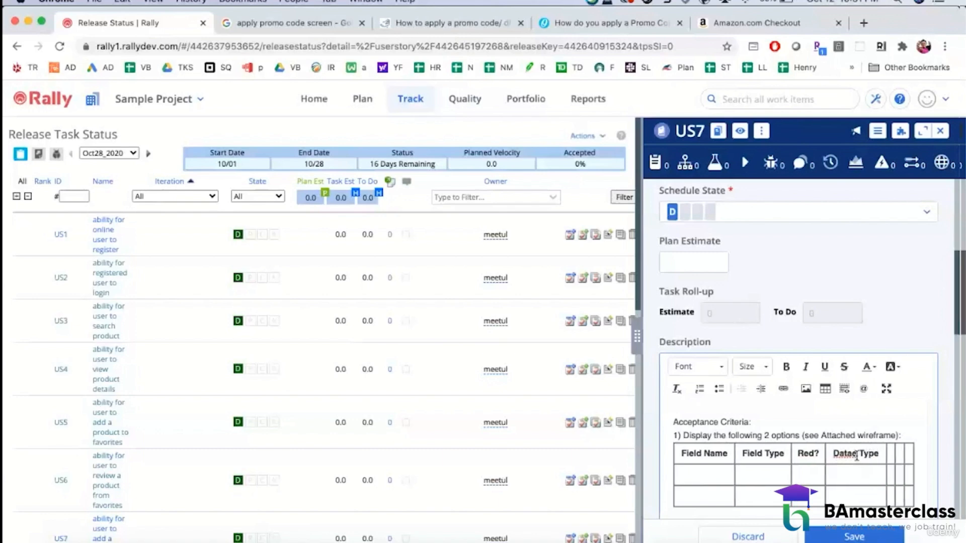
key(BackSpace)
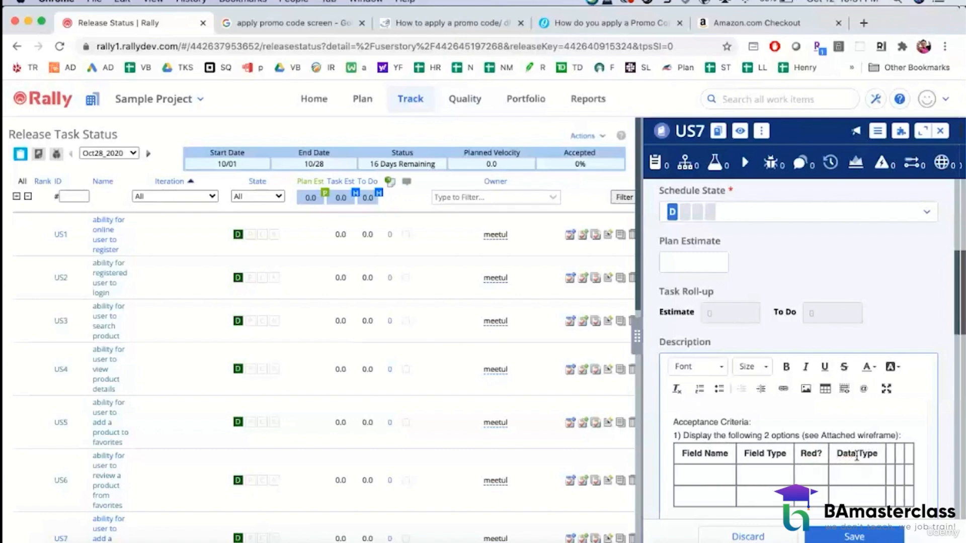
- Label the table's last three header cells "Min Char", "Max Char" and "Notes"
click(889, 454)
text(Min Char)
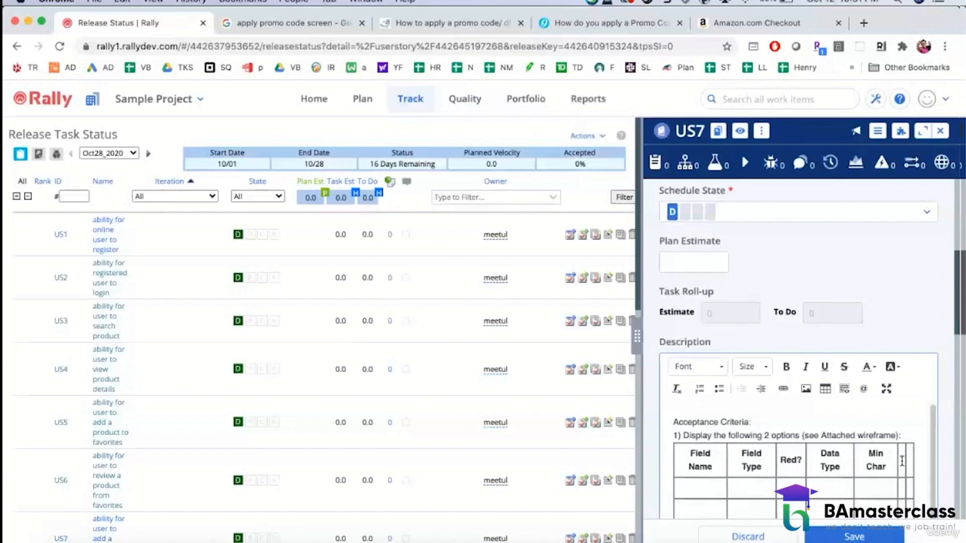
click(902, 460)
text(Max Char)
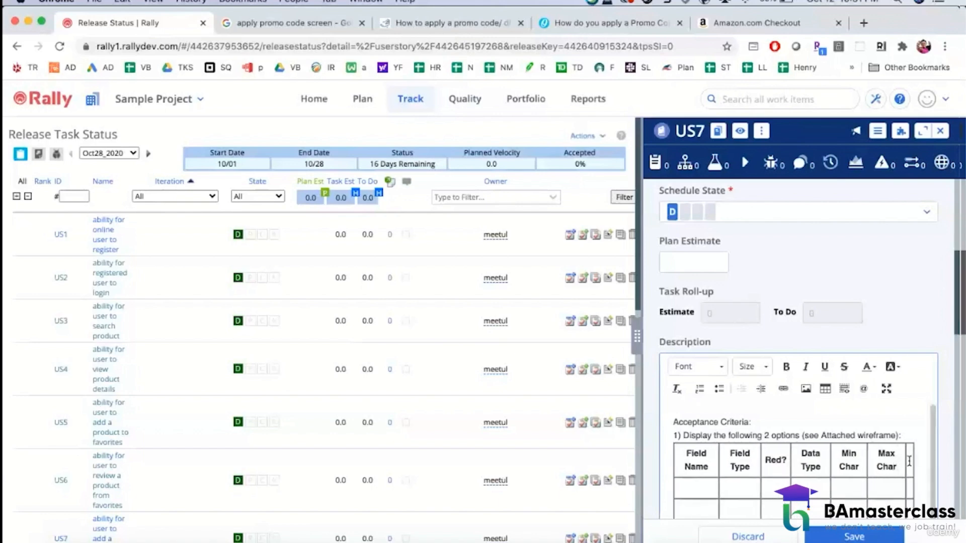
click(907, 461)
text(Notes)
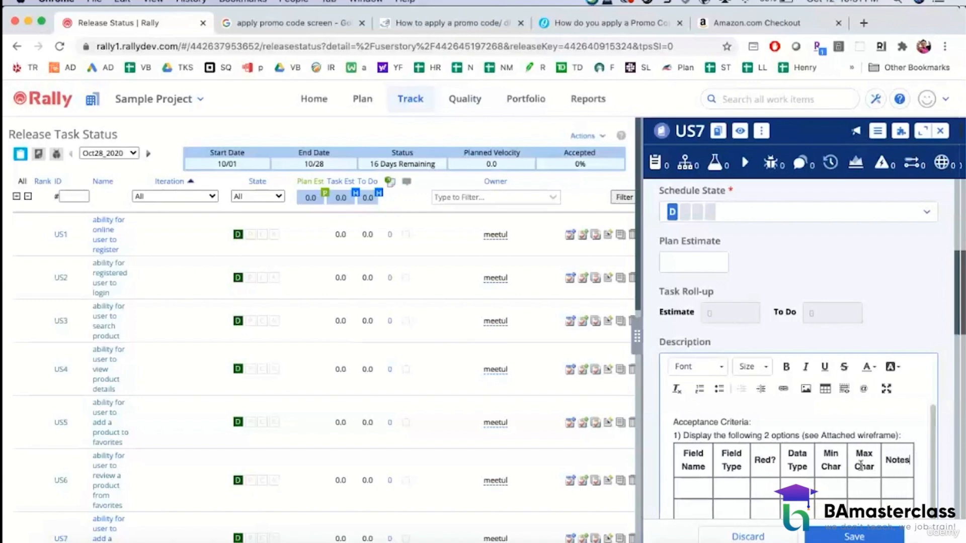
scroll(861, 465, down, 1)
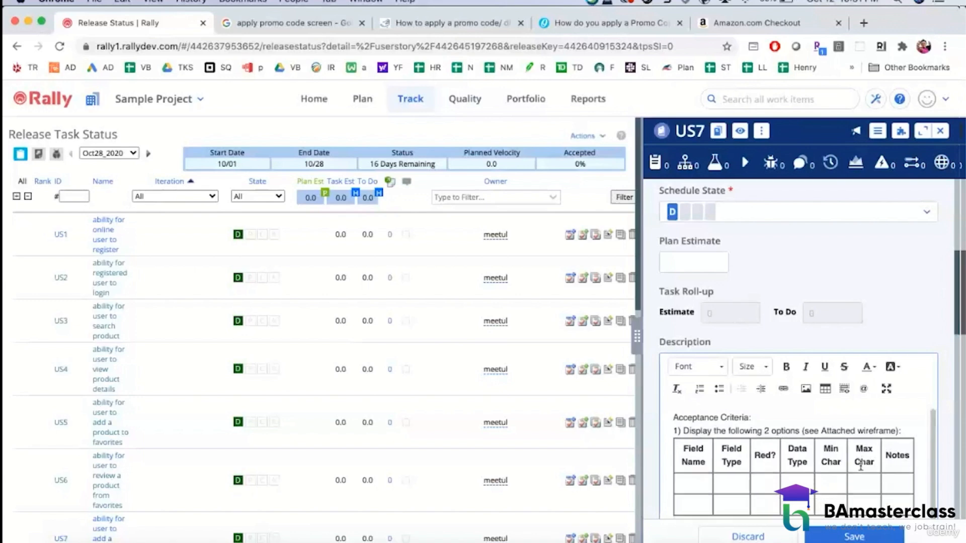
- Fill the first data row with "Apply Promo Code" as field name, "Text Box" as field type, "No" under Red? and "Alphanumeric" as data type
click(701, 485)
text(Apply Promo Code)
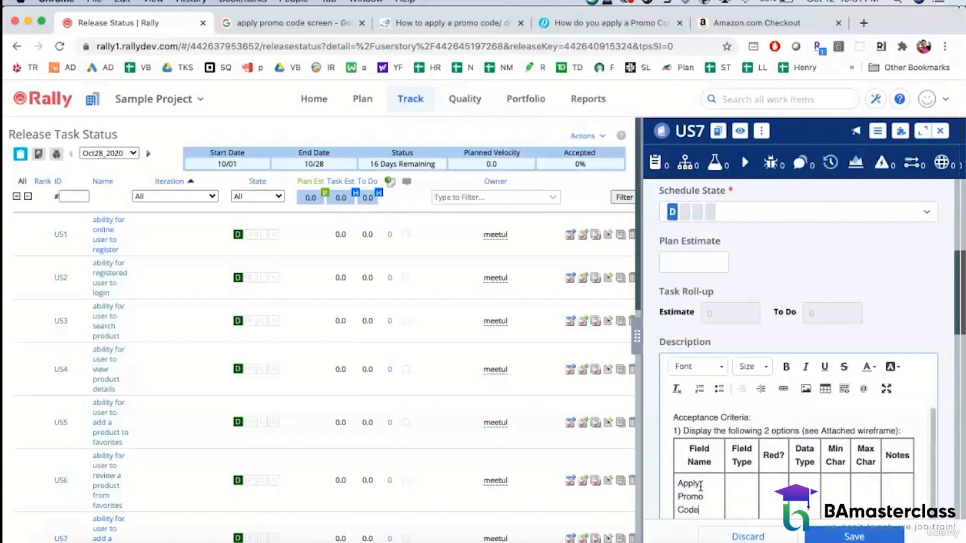
click(736, 508)
text(Text Box)
click(775, 497)
text(No)
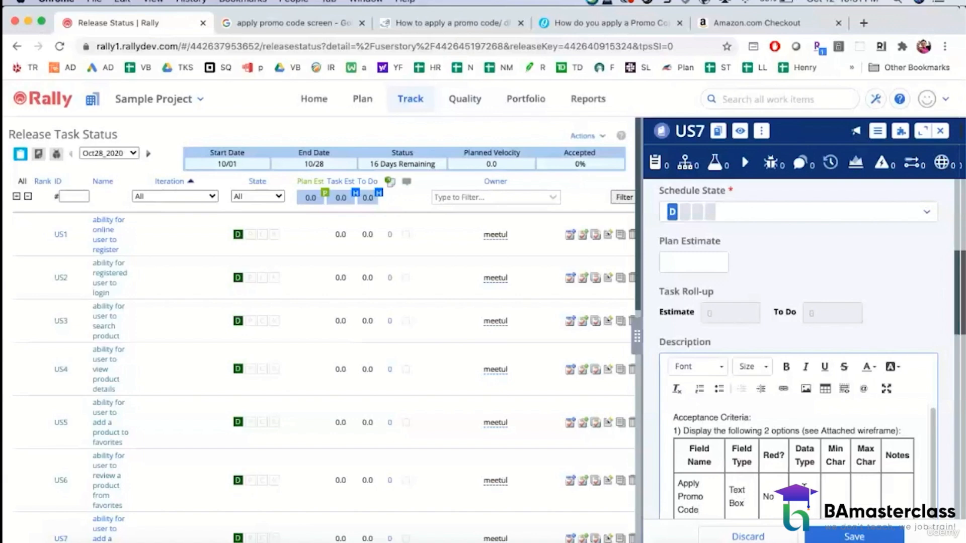
text(Alphanumeric)
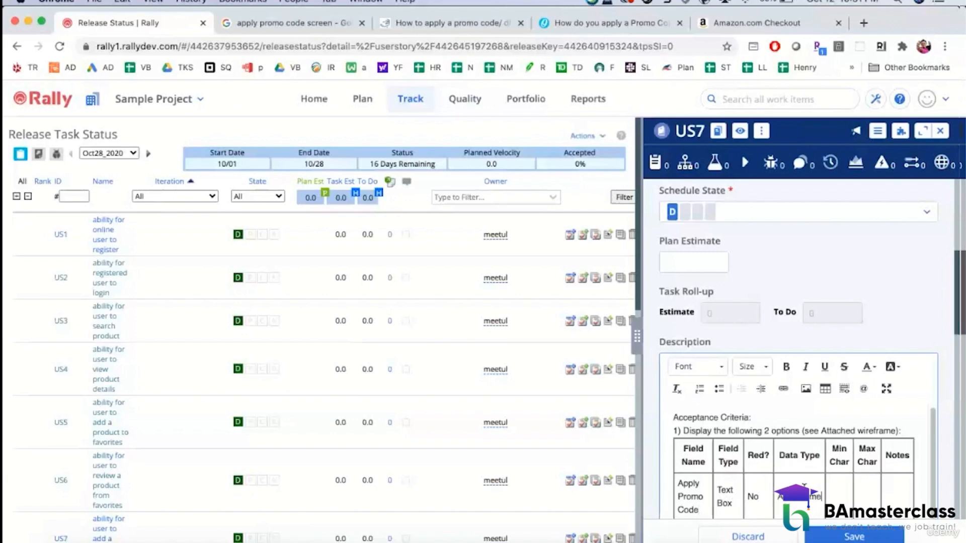
- Set both Min Char and Max Char to 5 in the "Apply Promo Code" row
click(842, 484)
text(5)
click(865, 481)
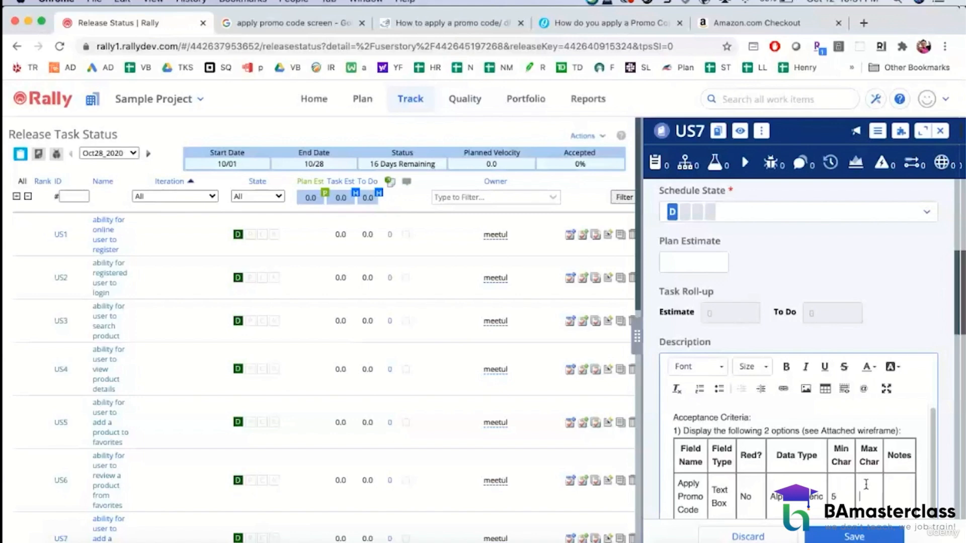
text(5)
click(893, 489)
key(Tab)
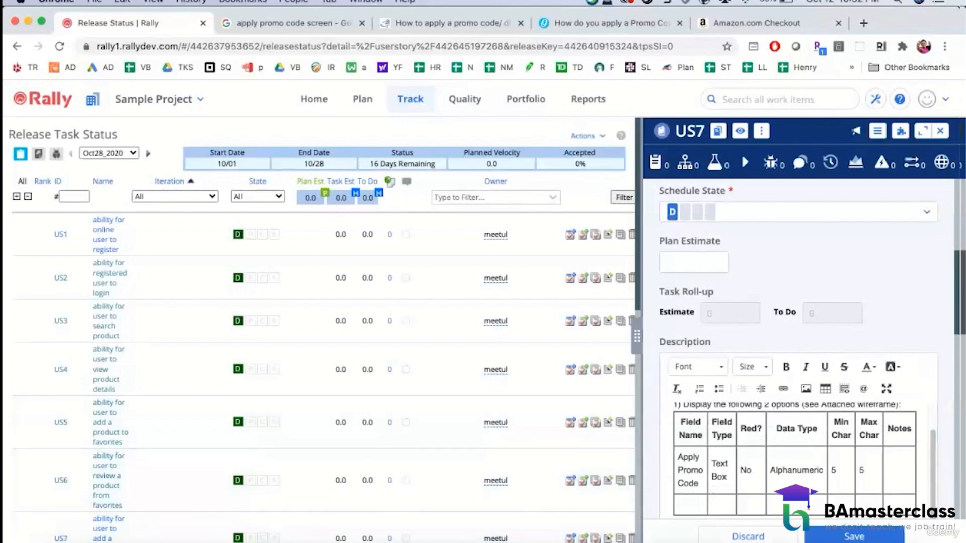
- Check the checkout mockup in Snagit, and enter "Apply Promo" as field name and "Button" as field type in the second data row
click(445, 540)
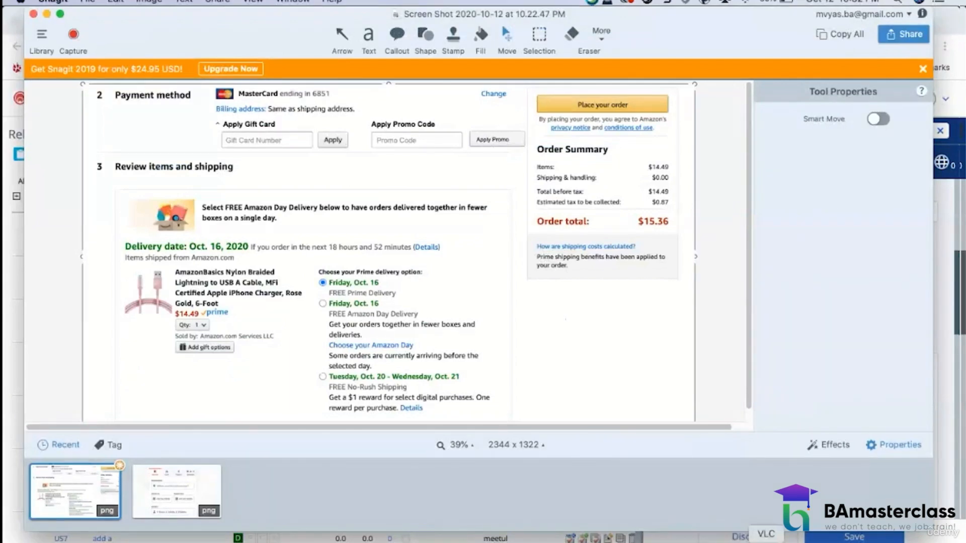
click(737, 541)
text(Apply ()
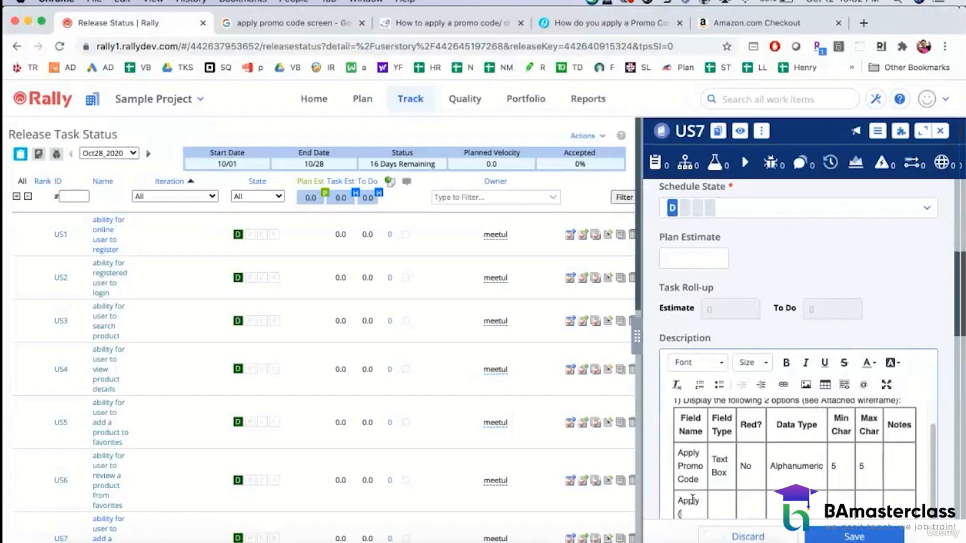
key(BackSpace)
text(Promo)
click(719, 510)
text(Cp)
key(BackSpace)
key(BackSpace)
text(Button)
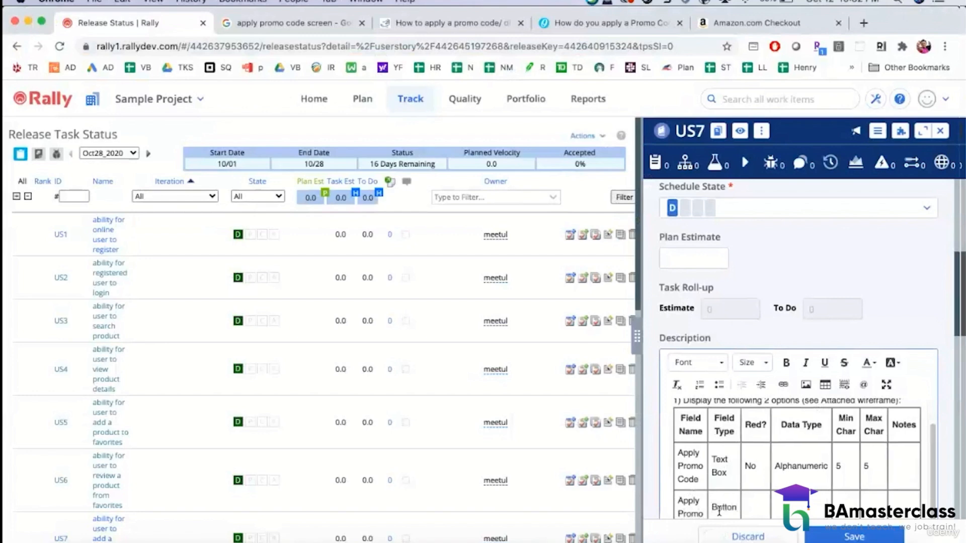
- Complete the "Apply Promo" row with "No" under Red? and "N/A" for Data Type, Min Char and Max Char
click(761, 508)
text(No)
text(N/)
click(845, 505)
text(N/A)
click(877, 500)
text(N/A)
scroll(865, 456, down, 1)
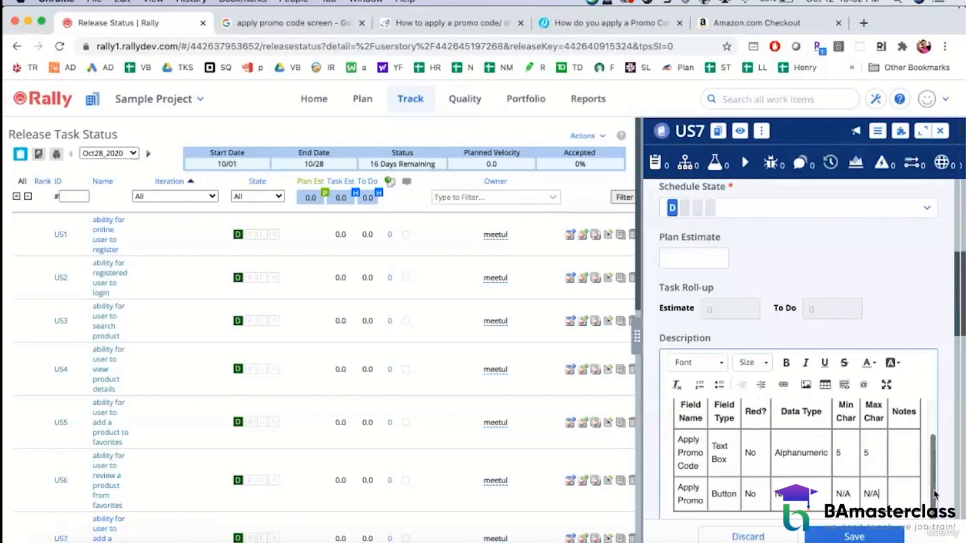
scroll(925, 499, down, 1)
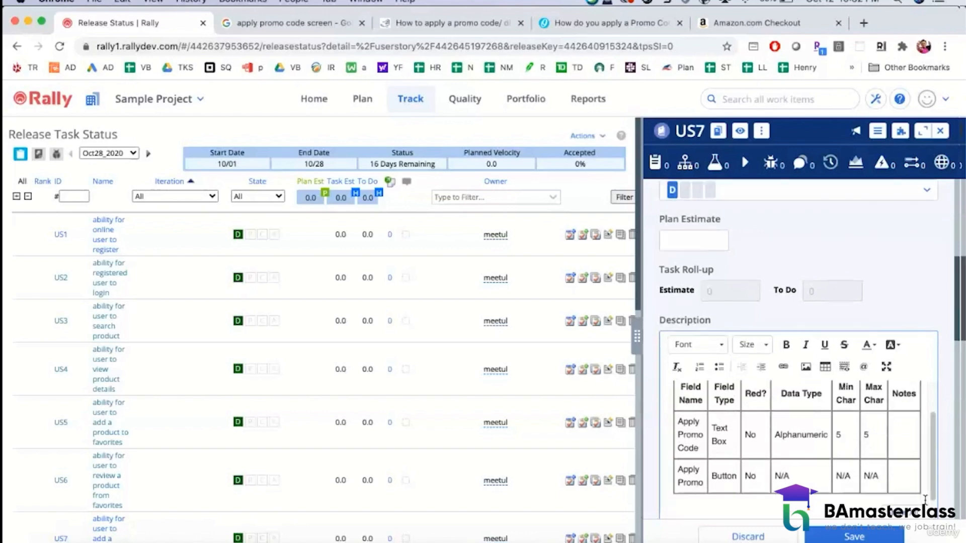
- Begin a second criterion below the table: "2) Upon entering the promo code and clicking 'Apply Promo' button,"
scroll(890, 466, up, 3)
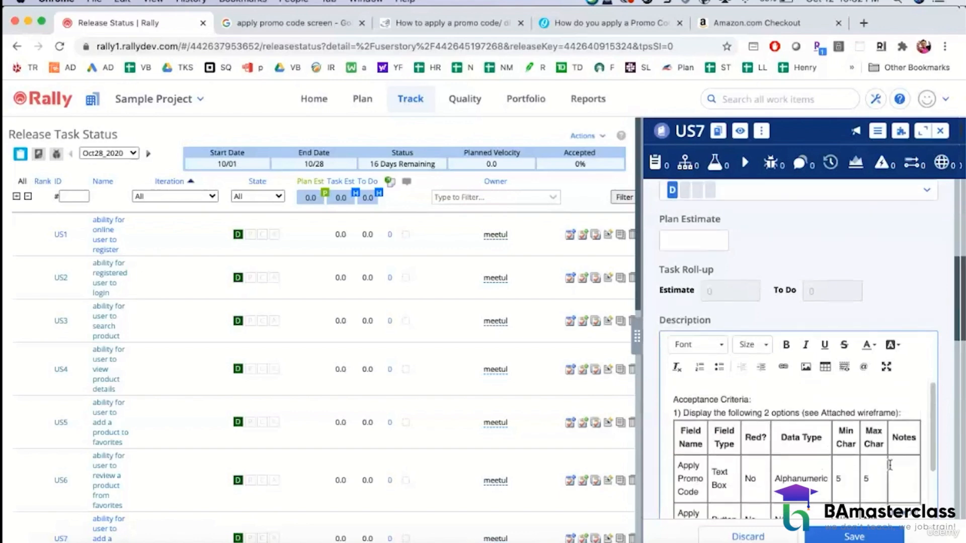
scroll(890, 465, down, 5)
text(2) )
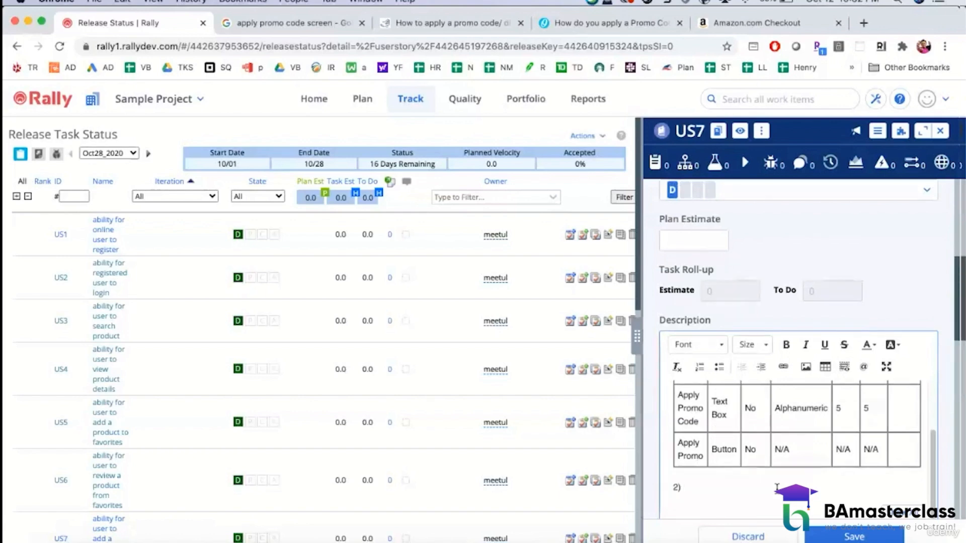
text(Upon entering the prom)
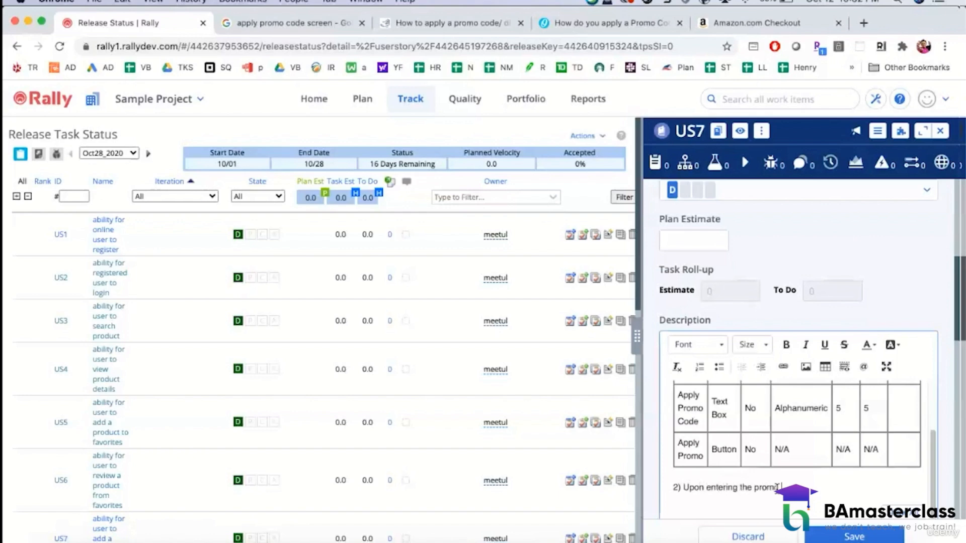
text(o code and I)
text(ickin 'Apply Promo)
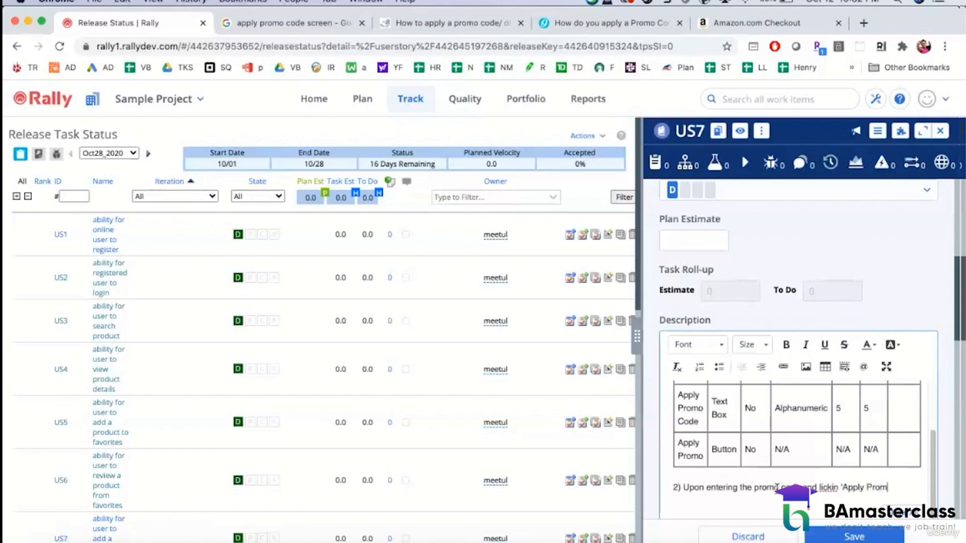
click(818, 487)
text(cl)
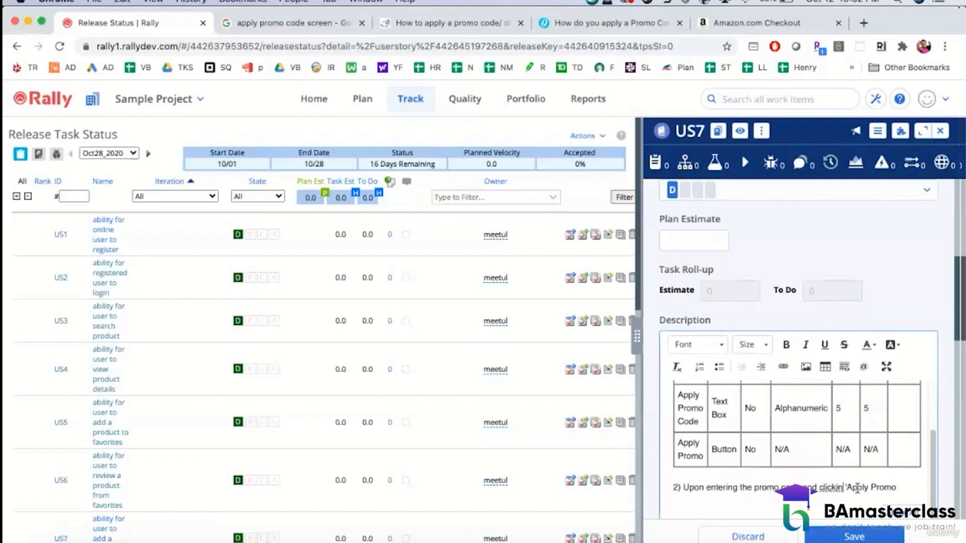
text(g)
text( button,)
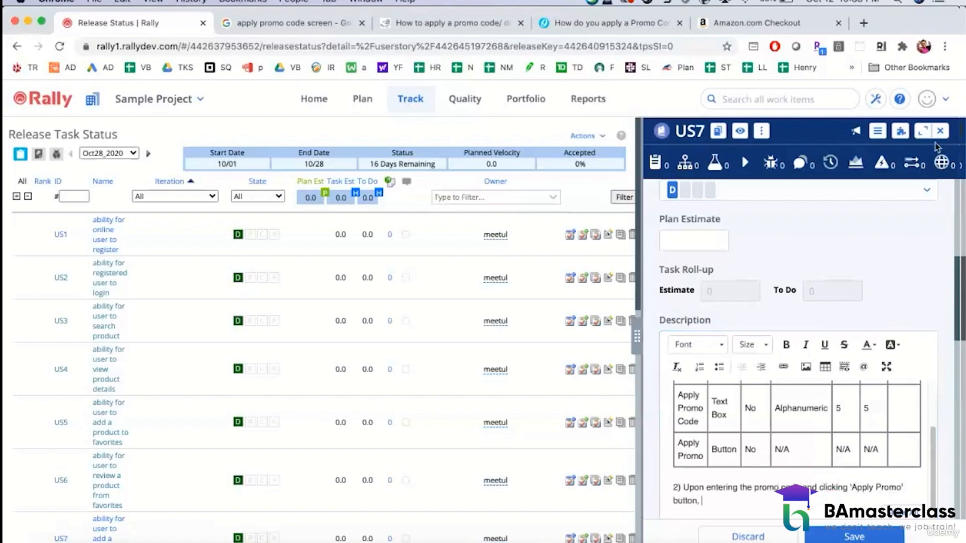
- Expand user story US7 to the full-page view
click(923, 131)
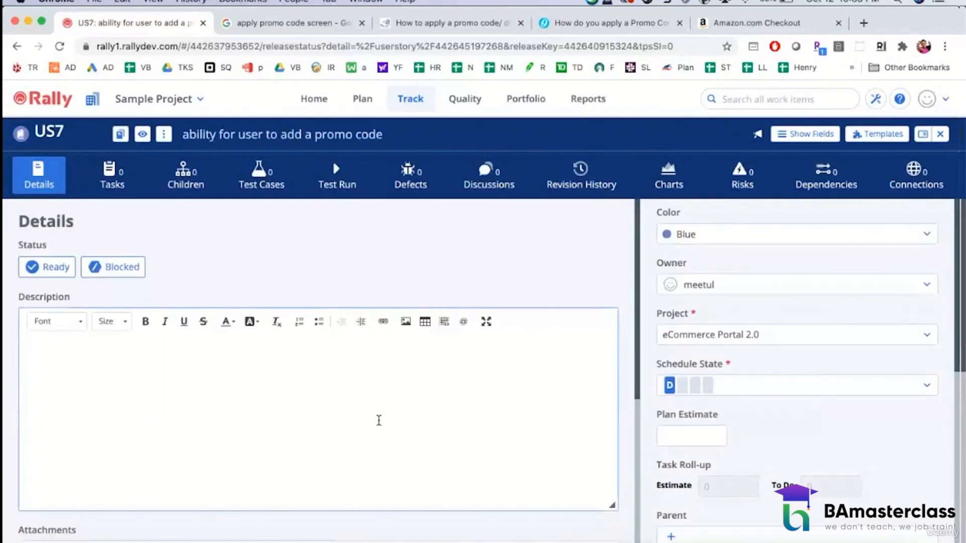
scroll(379, 420, down, 5)
scroll(379, 420, up, 5)
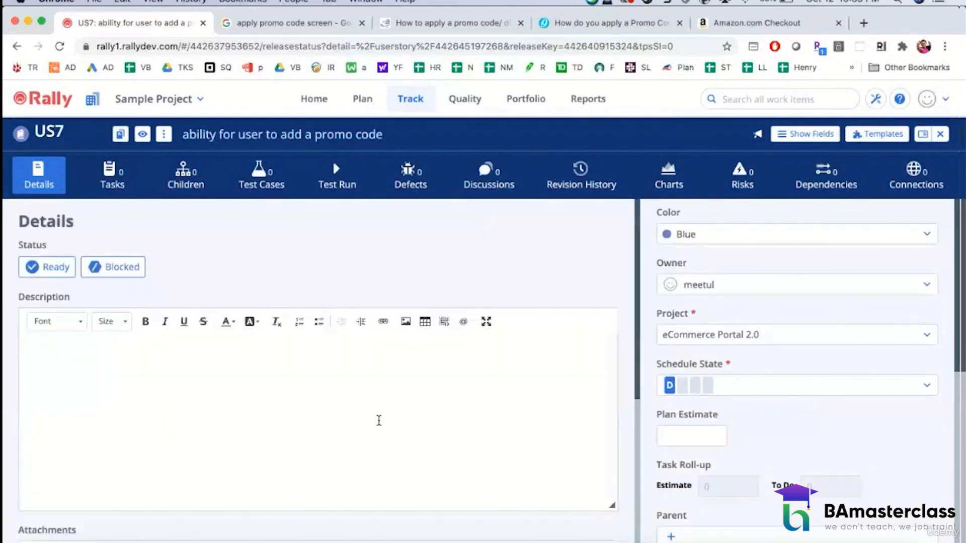
- Look through the story's description, attachments, notes and other fields for the acceptance criteria entered earlier
click(378, 421)
click(485, 250)
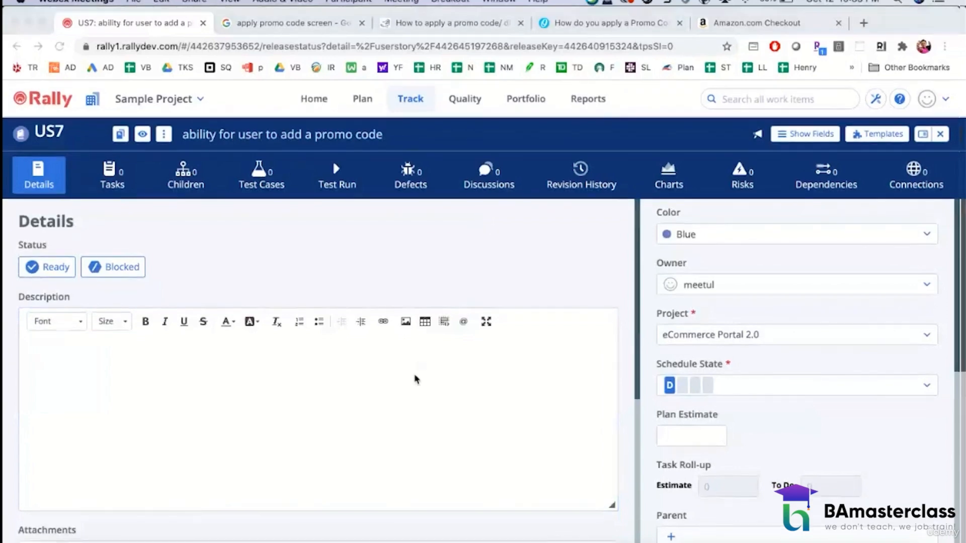
scroll(715, 327, down, 4)
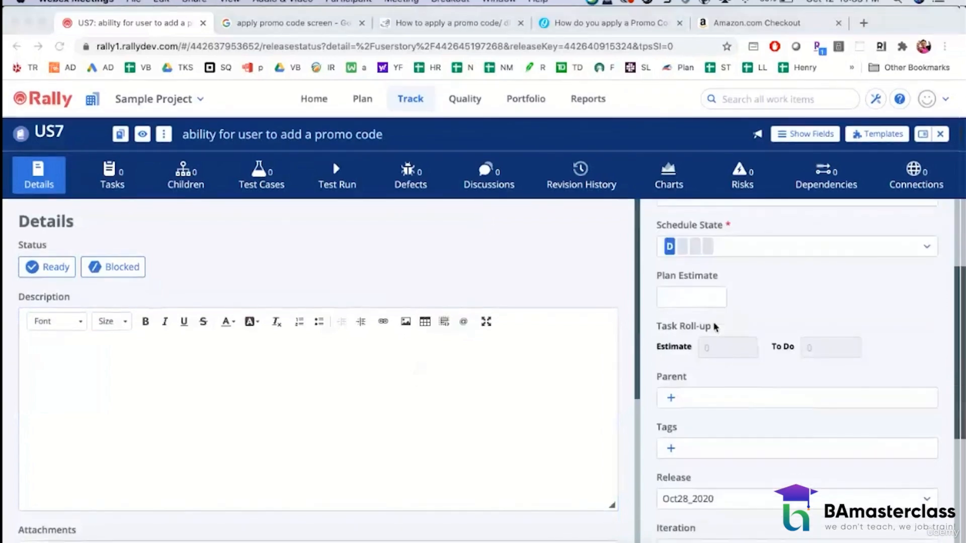
scroll(715, 327, down, 5)
scroll(715, 327, up, 7)
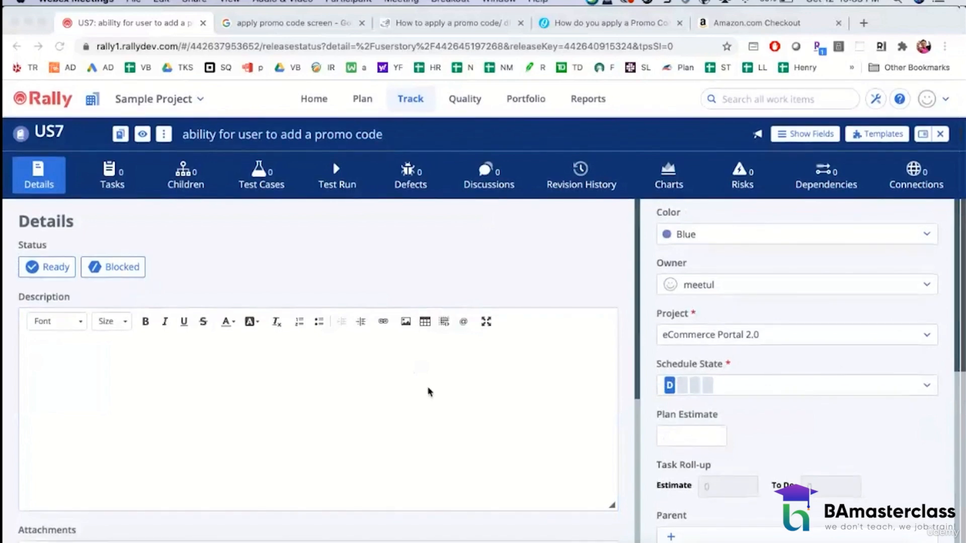
scroll(428, 392, down, 5)
scroll(428, 392, up, 5)
scroll(704, 328, down, 6)
scroll(703, 328, up, 5)
click(330, 429)
scroll(330, 429, down, 5)
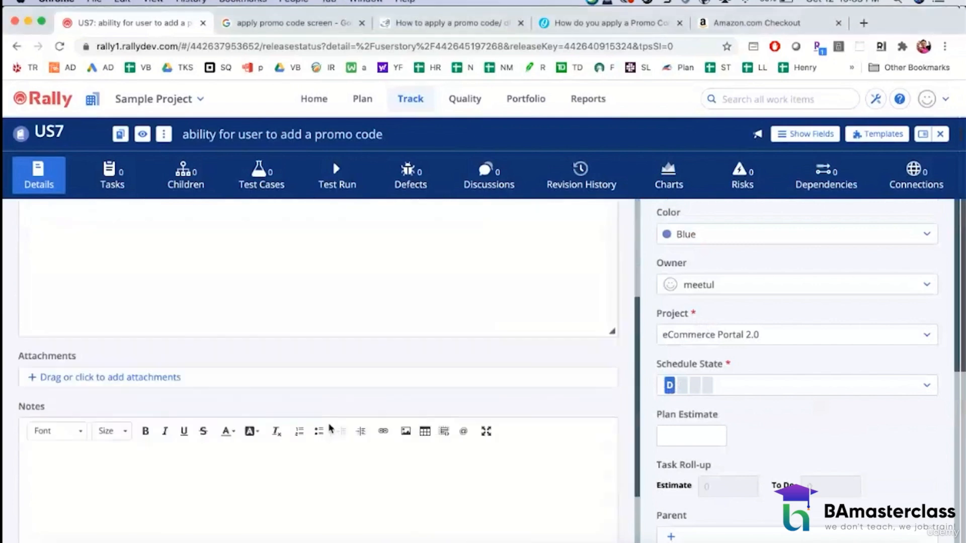
scroll(330, 428, up, 5)
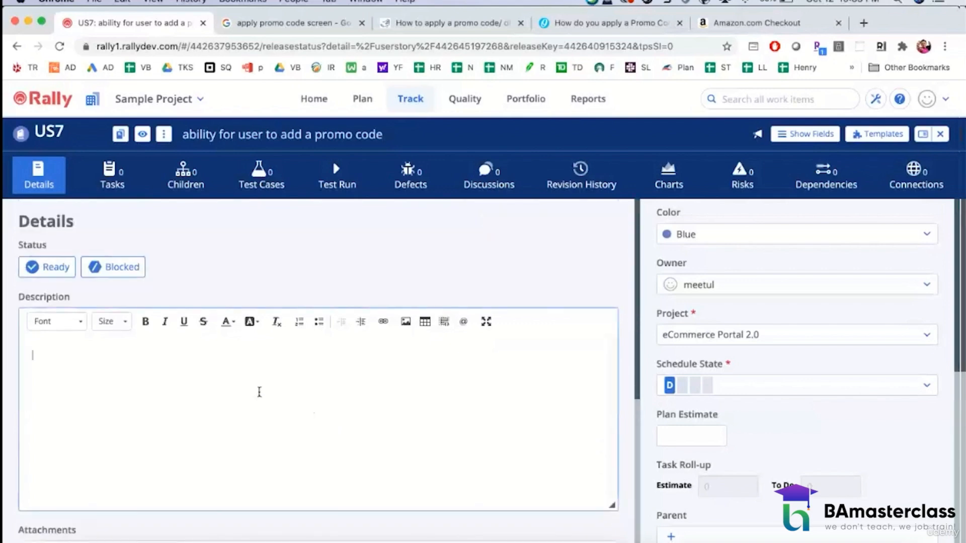
- Enter "Acceptance Criteria:" in the description, followed by "1). Display the following 2 options on the checkout page (see attached wireframe):"
text(Acceptance)
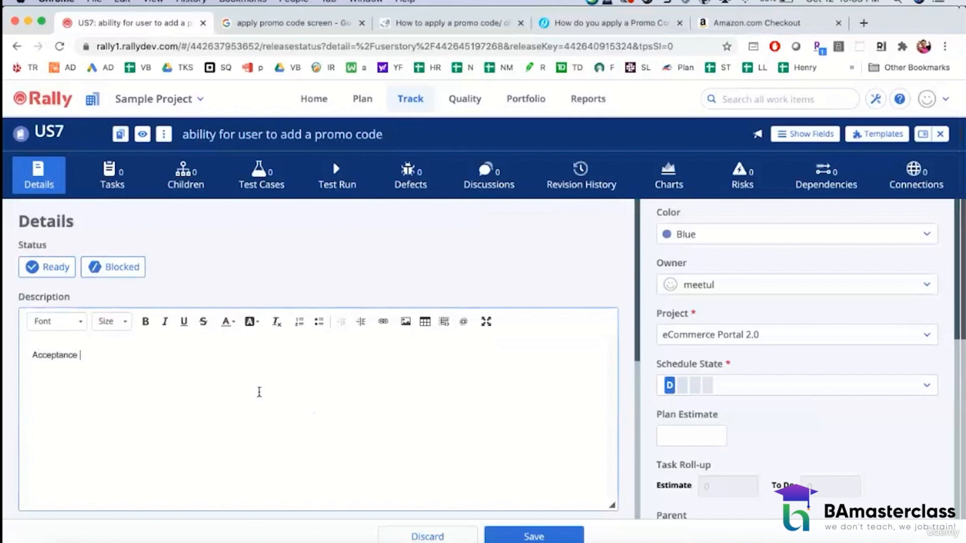
text(C)
text(Display the fo)
text(ll)
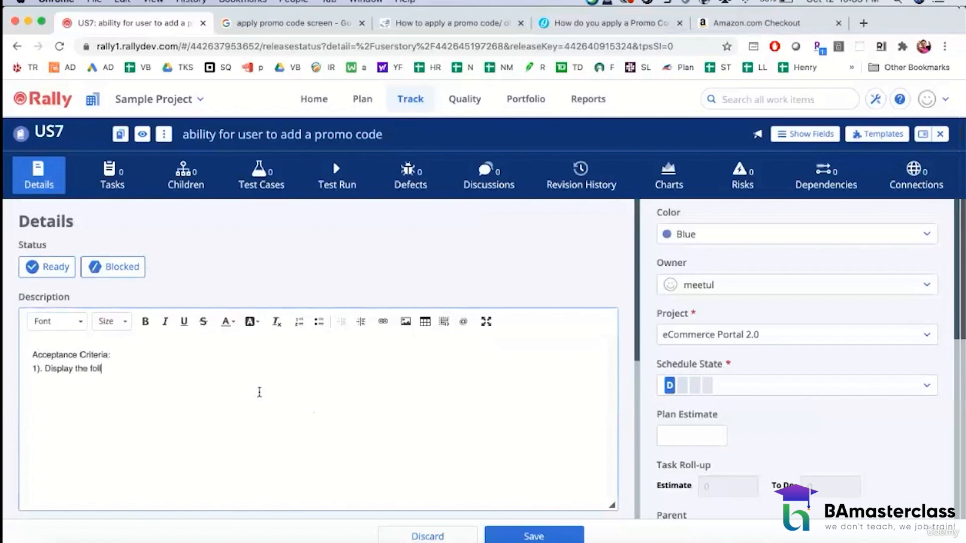
text(owing)
text( 2 op)
key(BackSpace)
text(options on th)
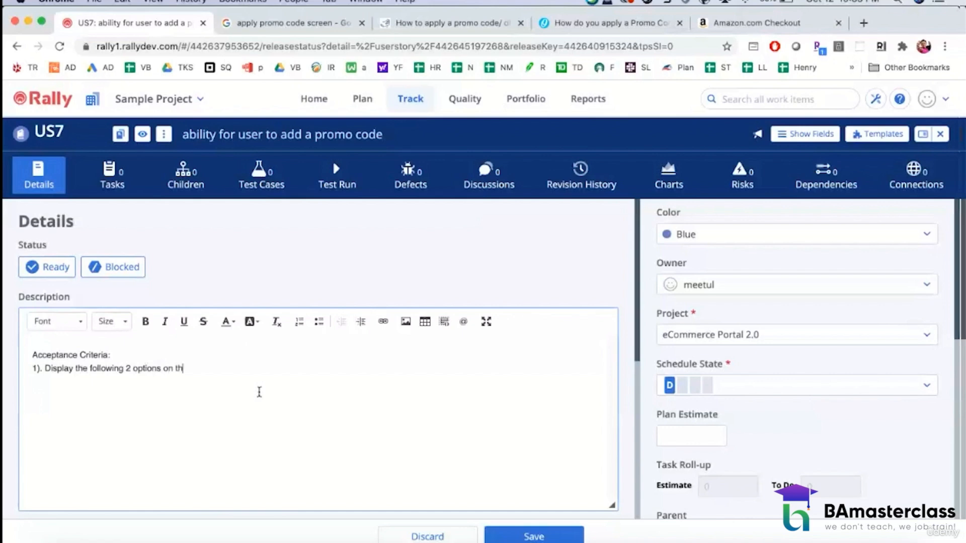
text(e check out )
text(p)
text(out page)
text( (see )
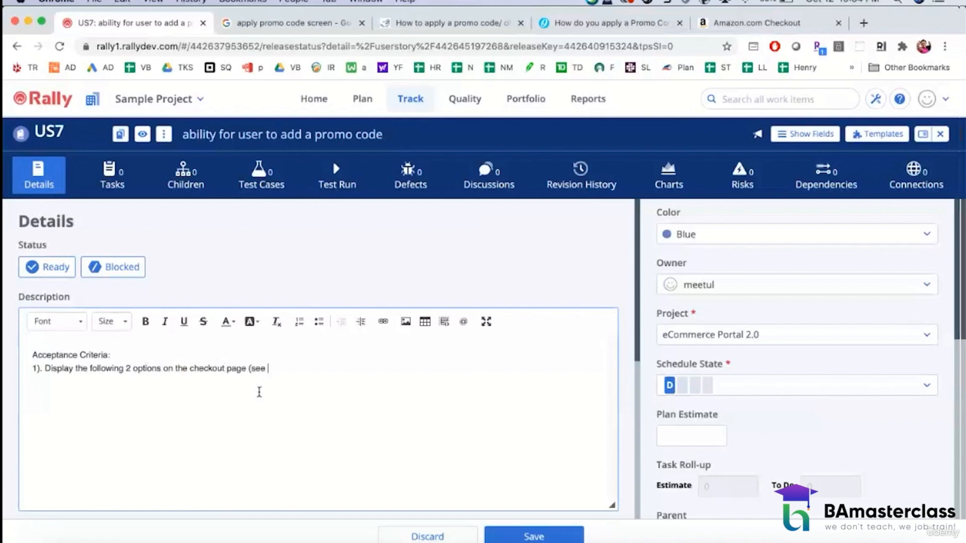
text(attached wireframe):)
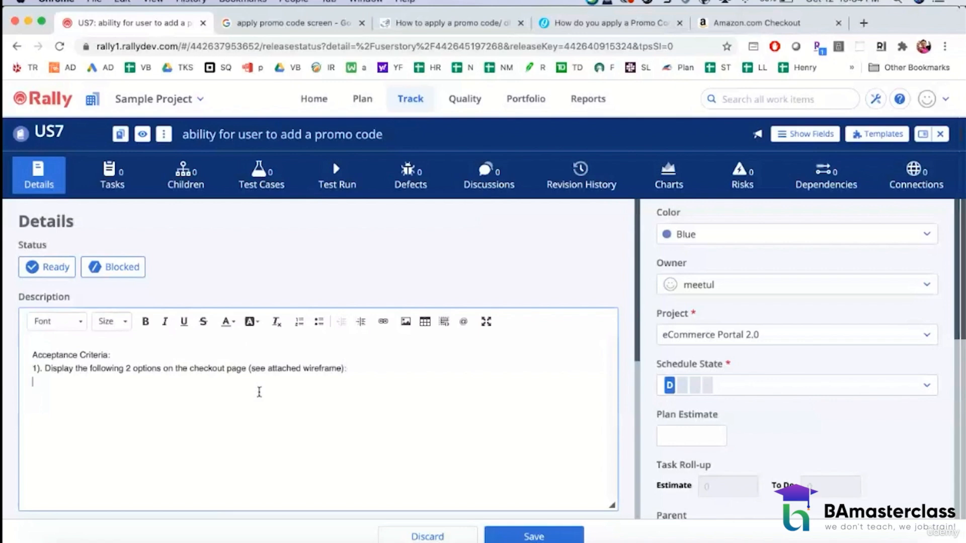
- Insert a table with 3 rows, 6 columns and a first-row header below the first criterion
click(424, 320)
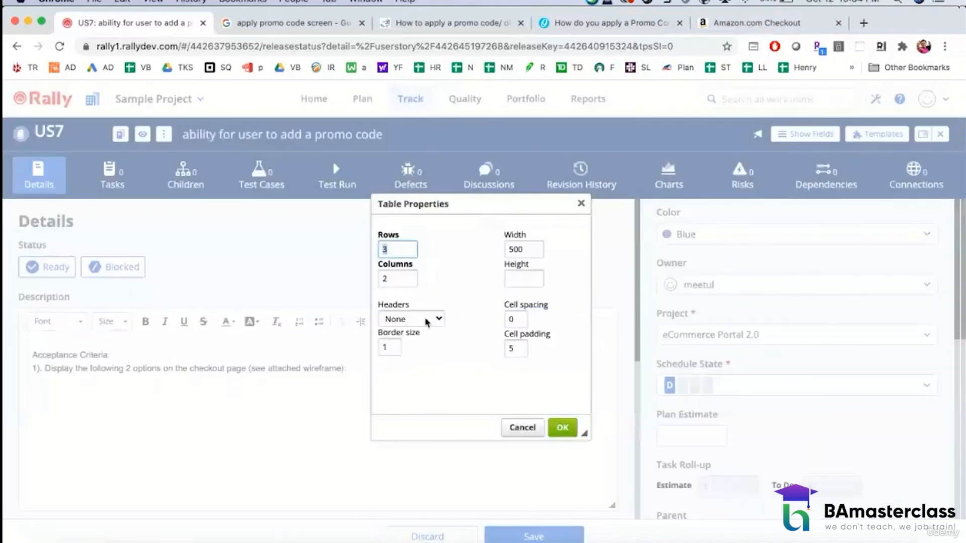
key(Tab)
text(6)
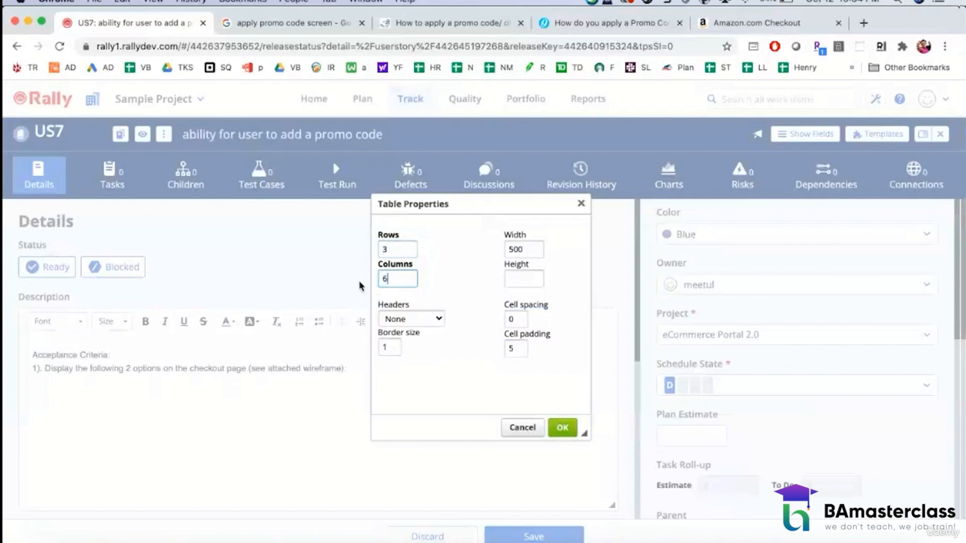
click(437, 319)
click(416, 328)
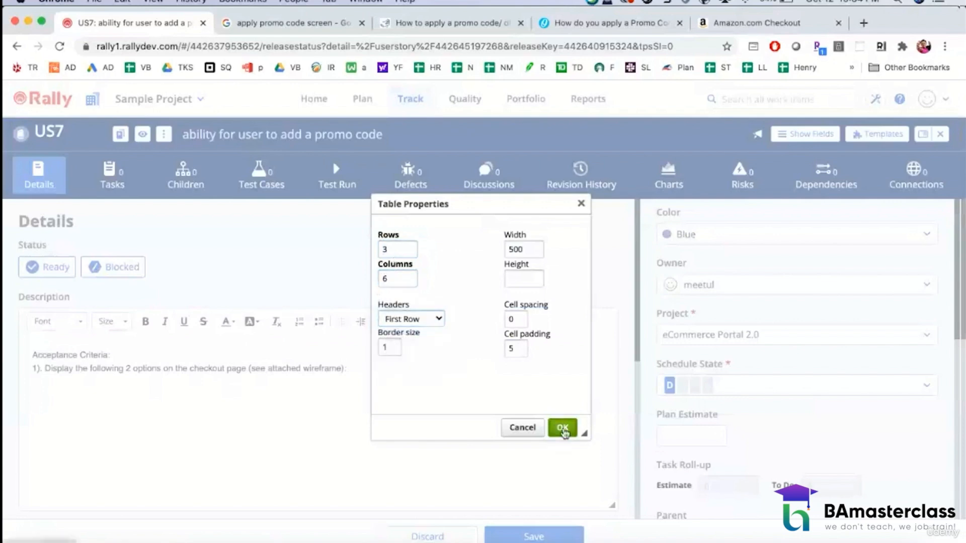
click(560, 424)
- Fill the table's first three header cells with "Field Name", "Field Type" and "Character Type"
text(Field Name)
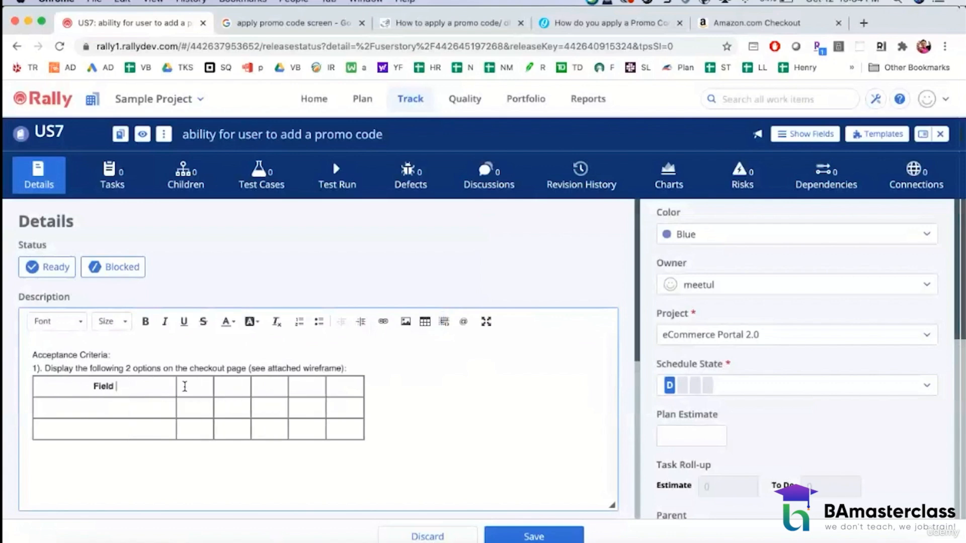
click(242, 389)
text(Fiel)
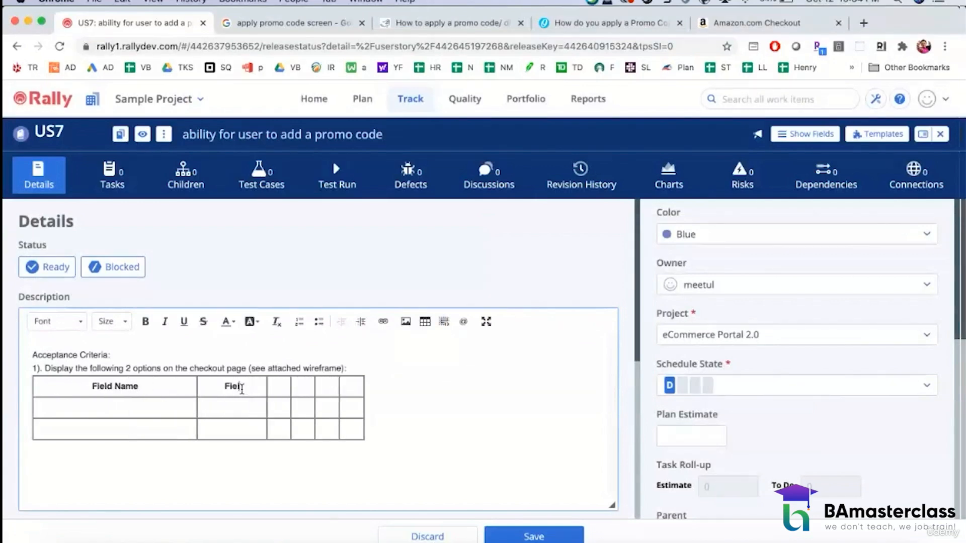
text(d Type)
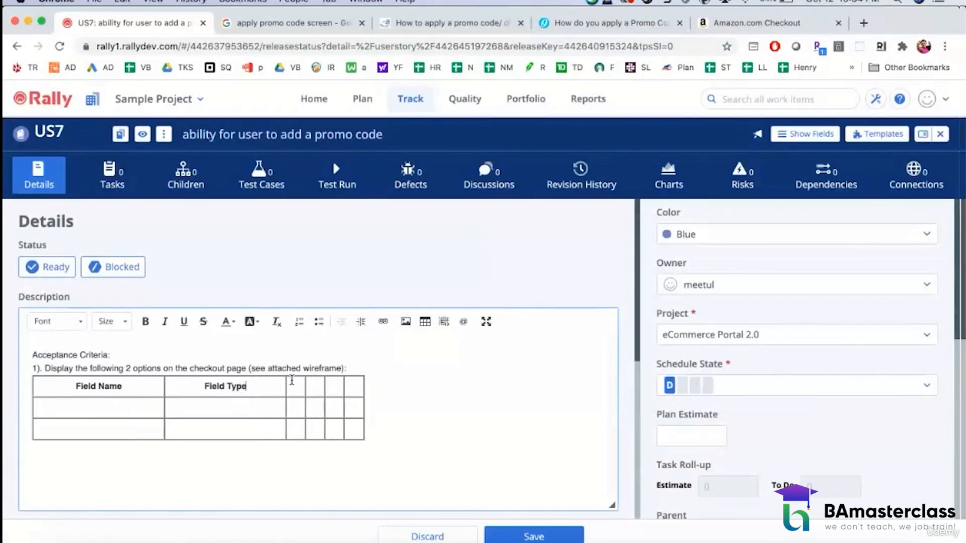
click(296, 382)
text(Character)
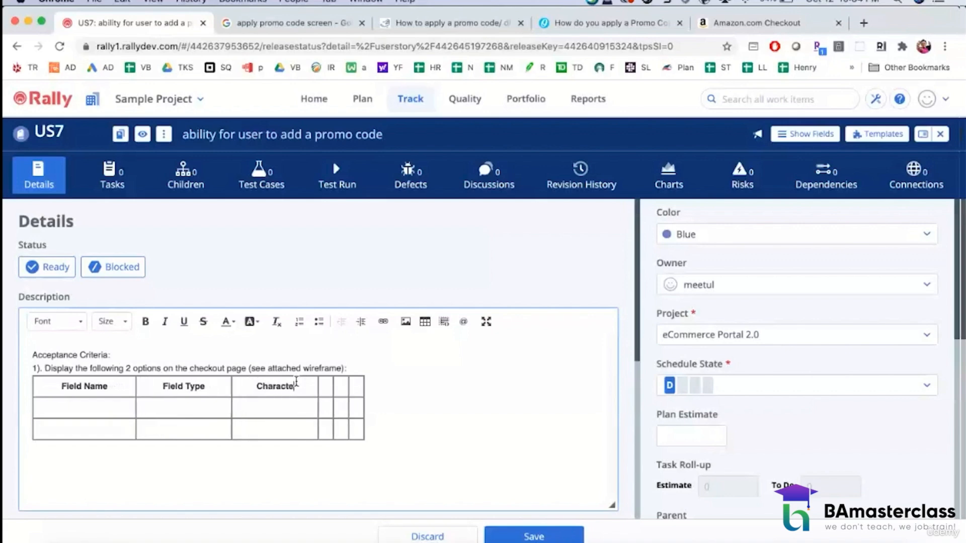
text( Type)
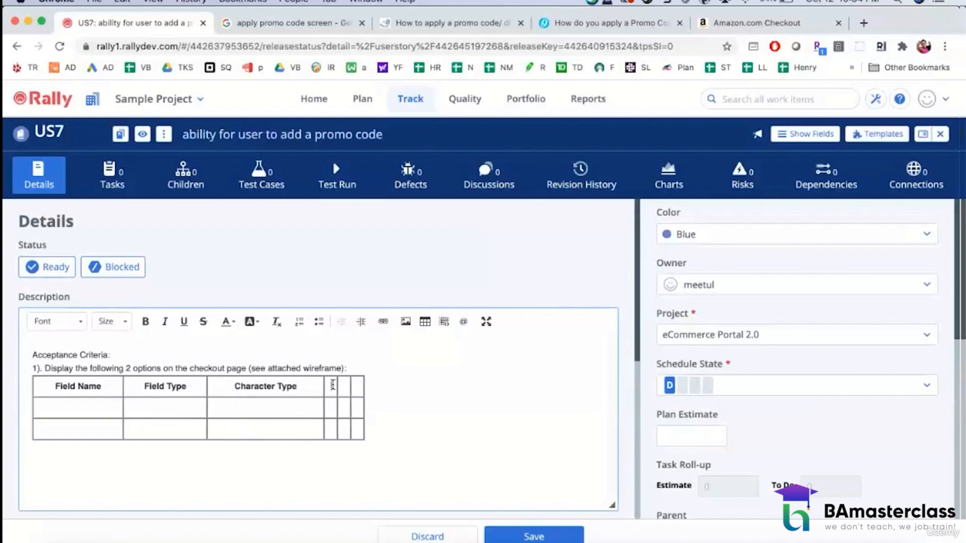
- Complete the table's header row with the column titles "Required?", "Min Char" and "Max Char"
click(333, 384)
text(Required)
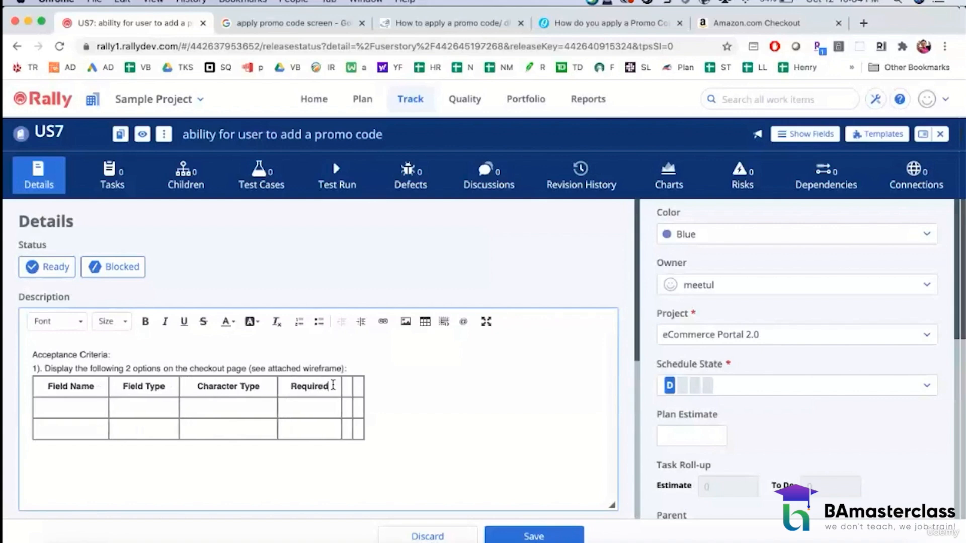
text(?)
click(350, 386)
text(M)
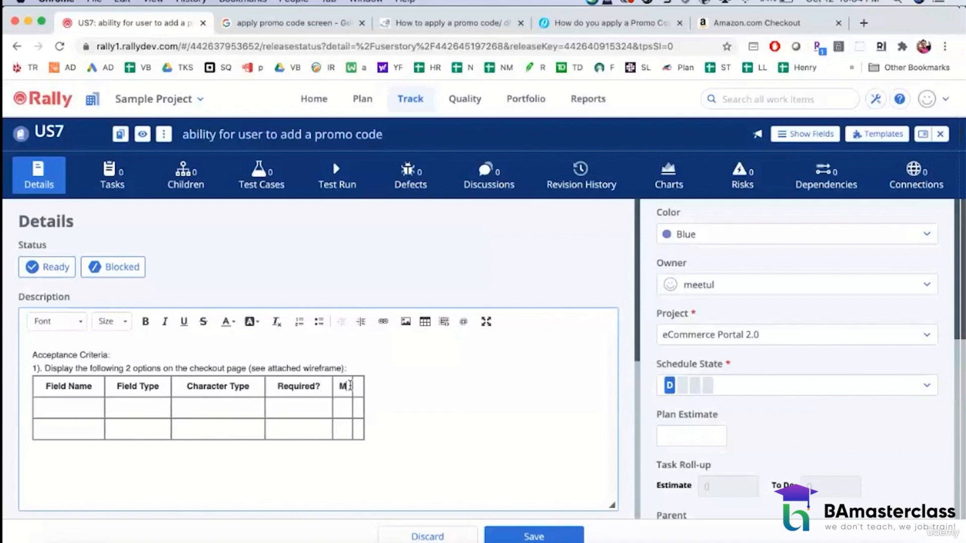
text(in Char)
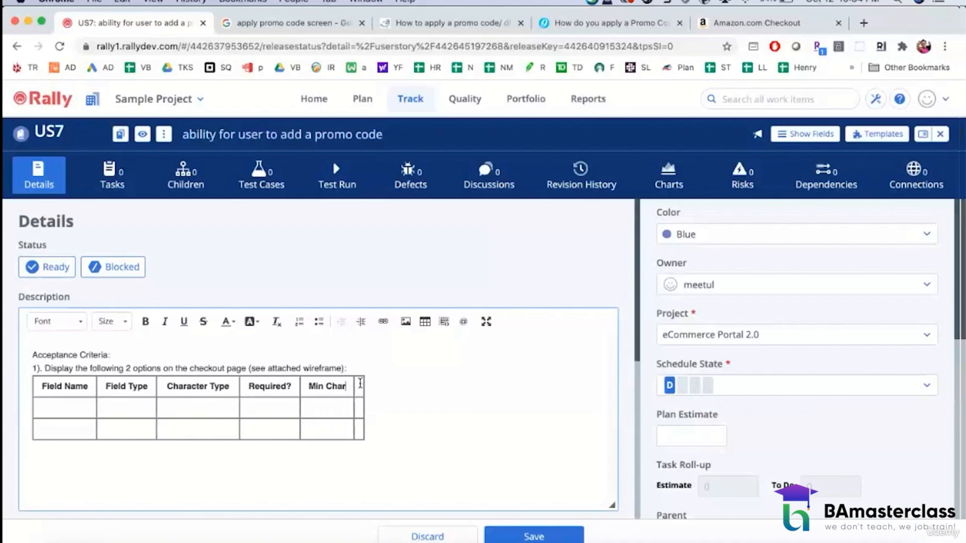
click(361, 383)
text(Max Char)
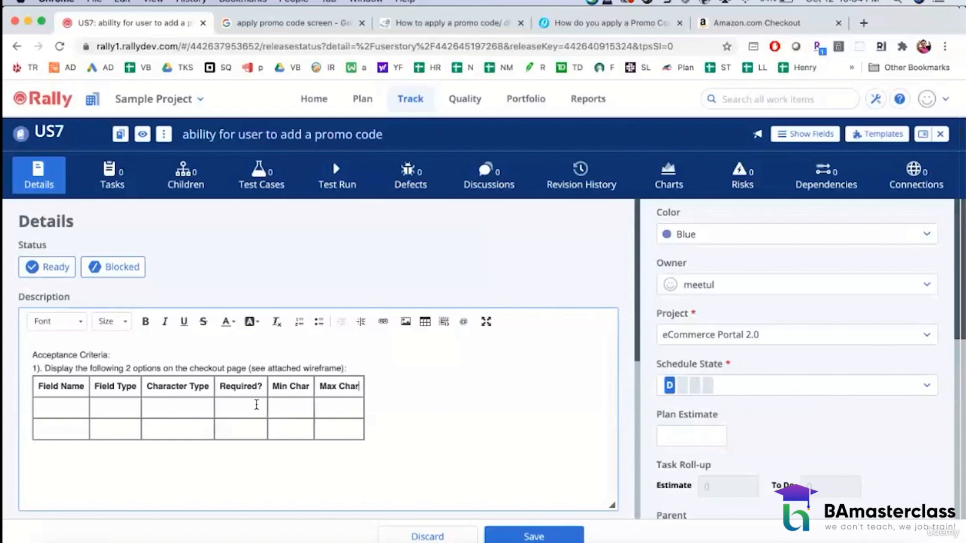
- Fill the first data row with Apply Promo Code, Text Box, Alpha NUmeric, No, 5 and 5
click(86, 404)
text(Apply Promo Code)
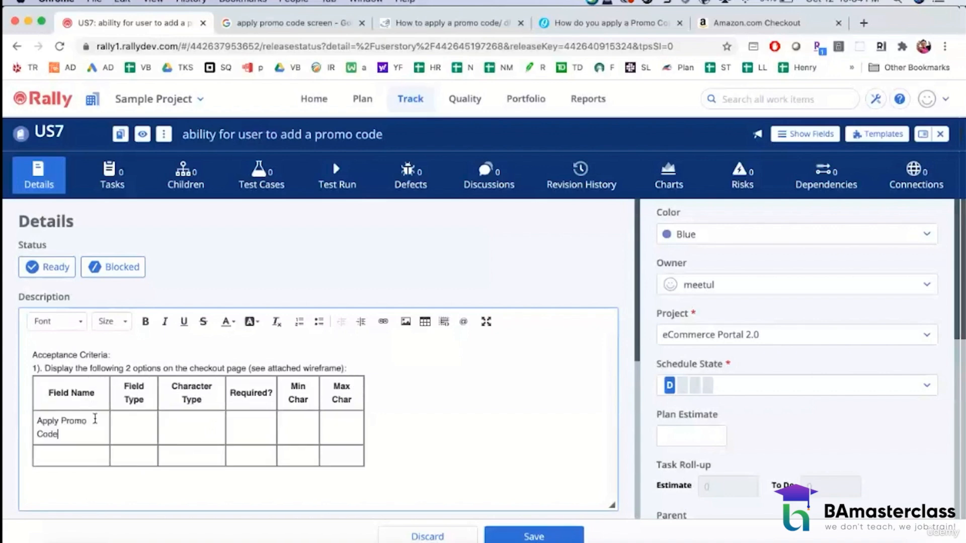
click(122, 426)
text(Text Box)
click(174, 426)
text(Alpha NUmeric)
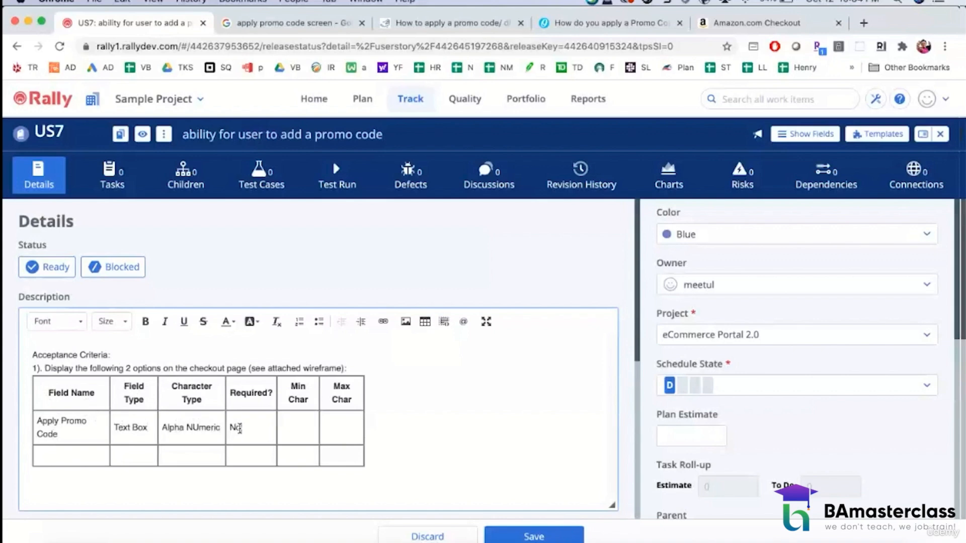
click(291, 423)
text(5)
click(345, 425)
text(5)
- Fill the second data row with Apply Promo, Command Button, N/A, N0, N/A and N/A
click(83, 457)
text(Apply Promo)
click(113, 458)
text(Command )
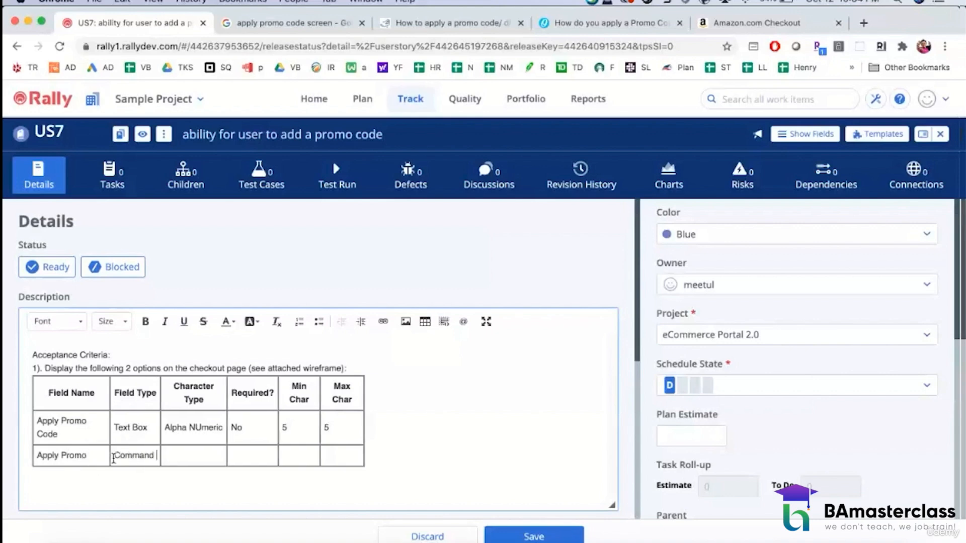
text(Button)
click(174, 458)
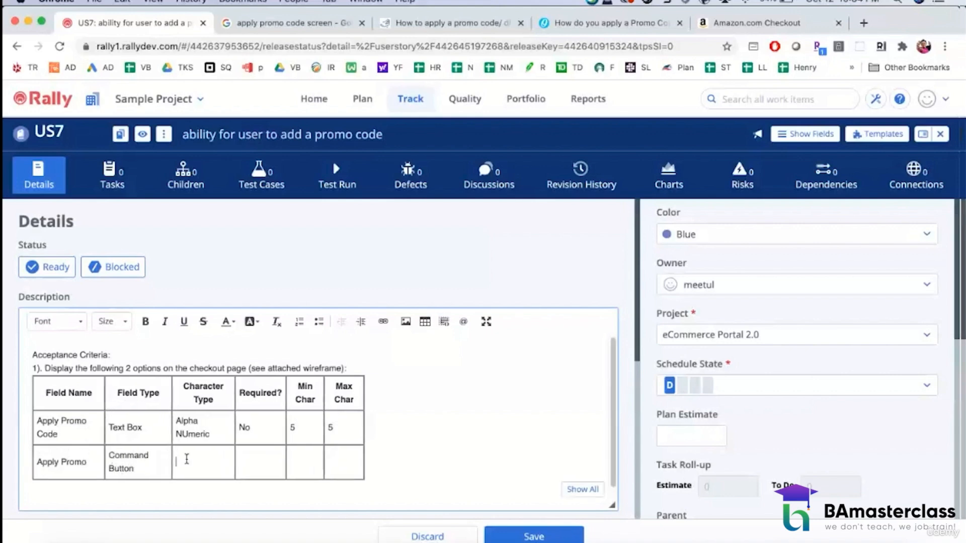
text(N/A)
click(248, 453)
text(N/A)
text(N)
text(/A)
text(0)
click(336, 455)
- Below the table, add "2) Upon entering a Promo Code and clicking 'Apply Promo' button, system shall validate the promo code."
click(419, 456)
key(Return)
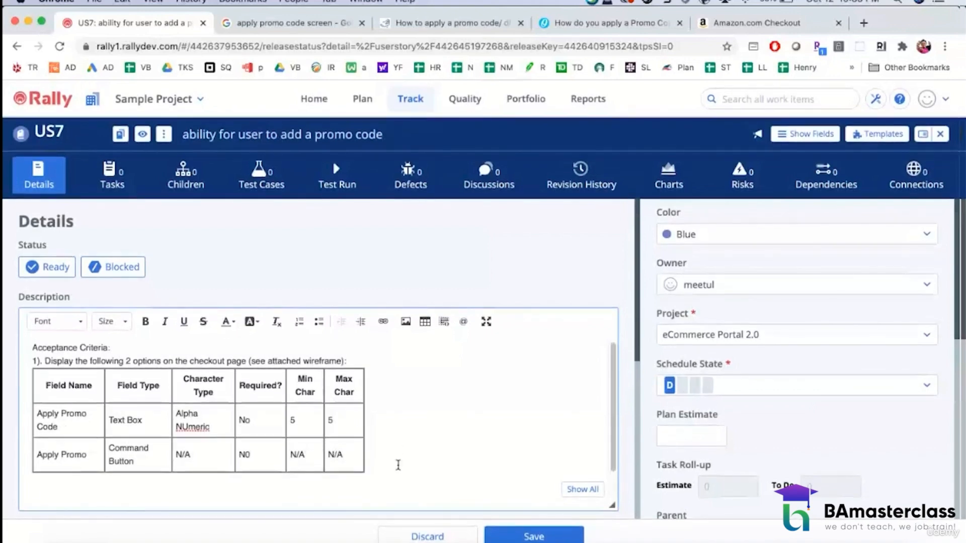
text(2) Upo)
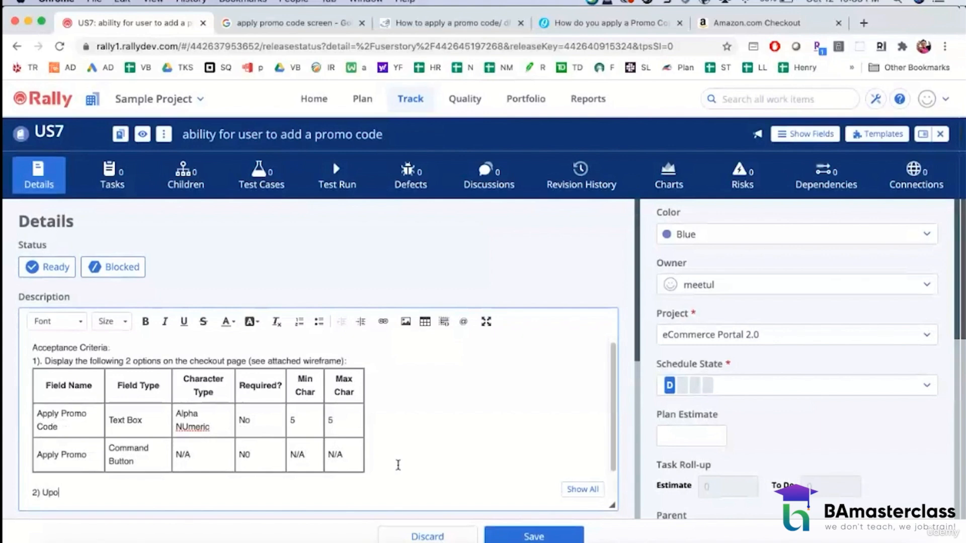
text(n enterng a pr)
key(BackSpace)
key(BackSpace)
key(BackSpace)
key(BackSpace)
key(BackSpace)
key(BackSpace)
text(ing a Promo Code and )
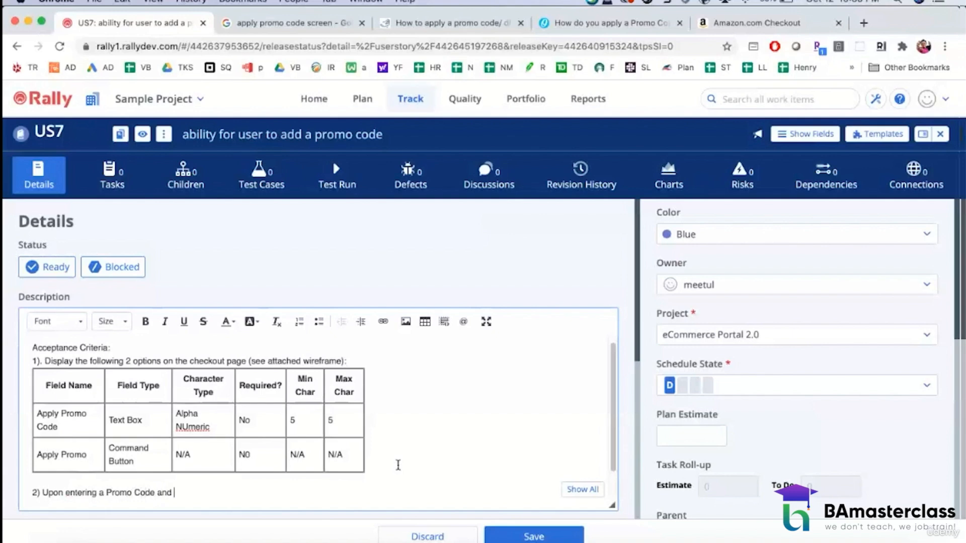
text(clicking 'Apply Promo)
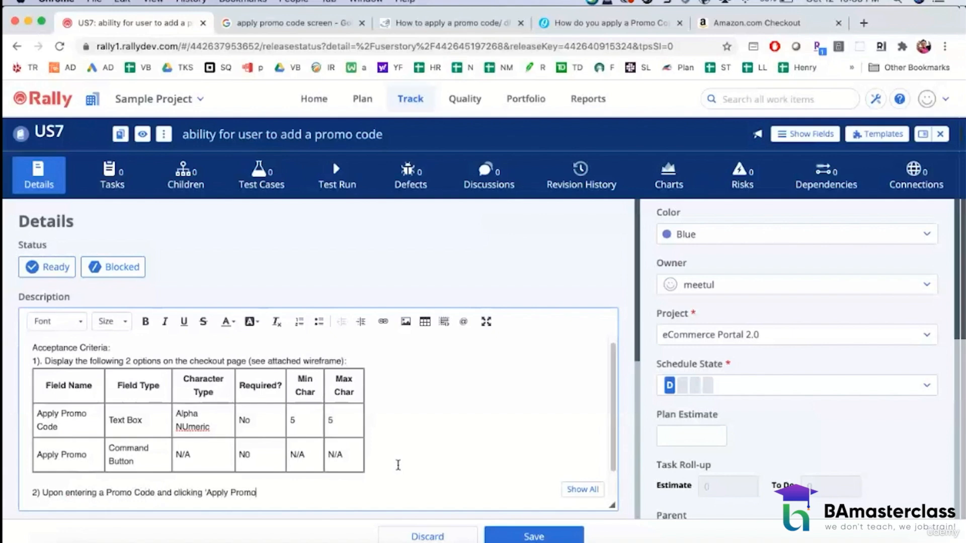
text(' butto)
key(BackSpace)
text(system shall val)
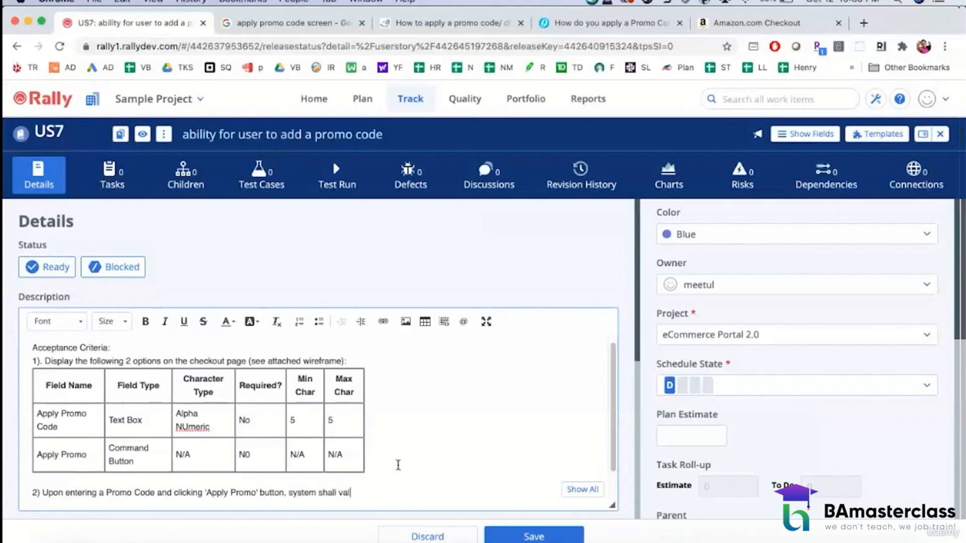
text(idate the promocode)
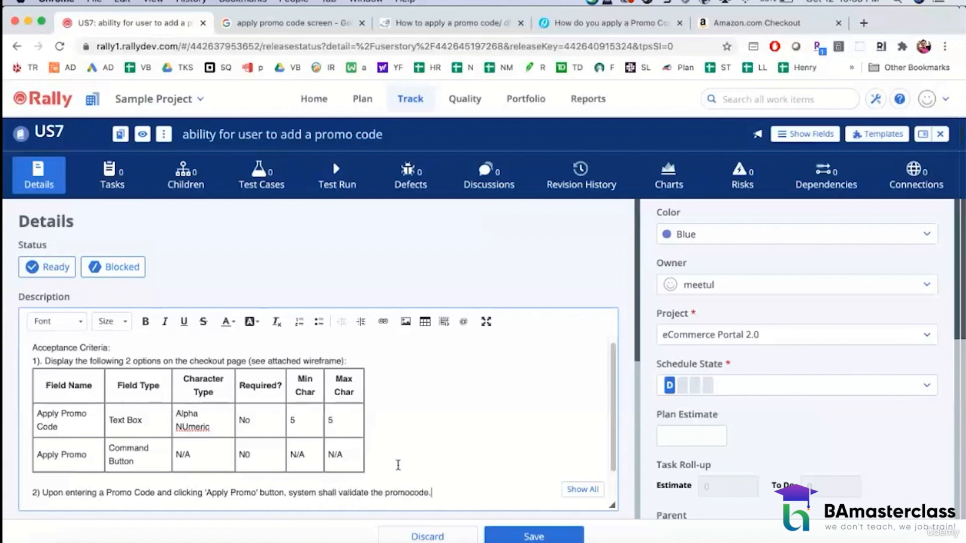
text(.)
- Under criterion 2, add "- If valid, go to next step" and "- if invalid, display the following error message: Invalid Promo Code"
key(Return)
text(-)
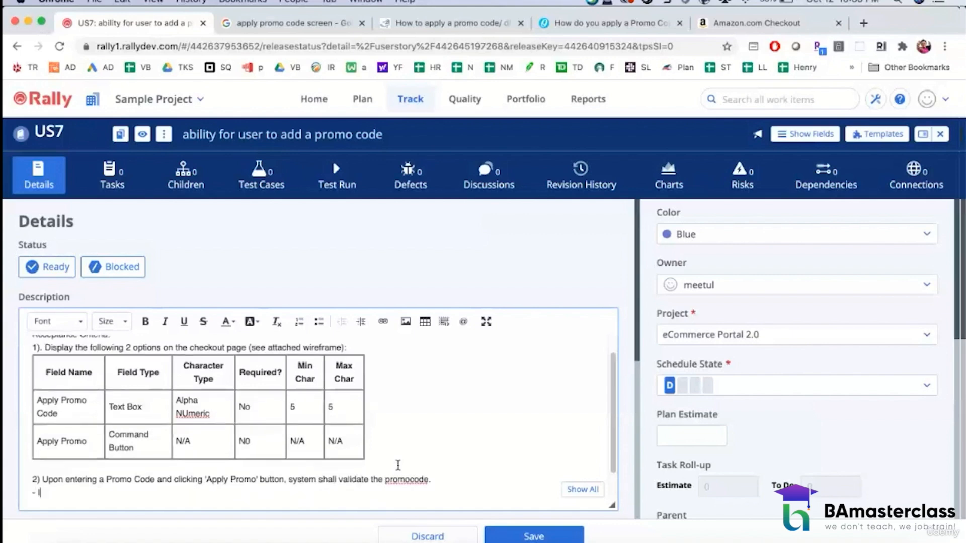
text( If valid, go to next step)
key(Return)
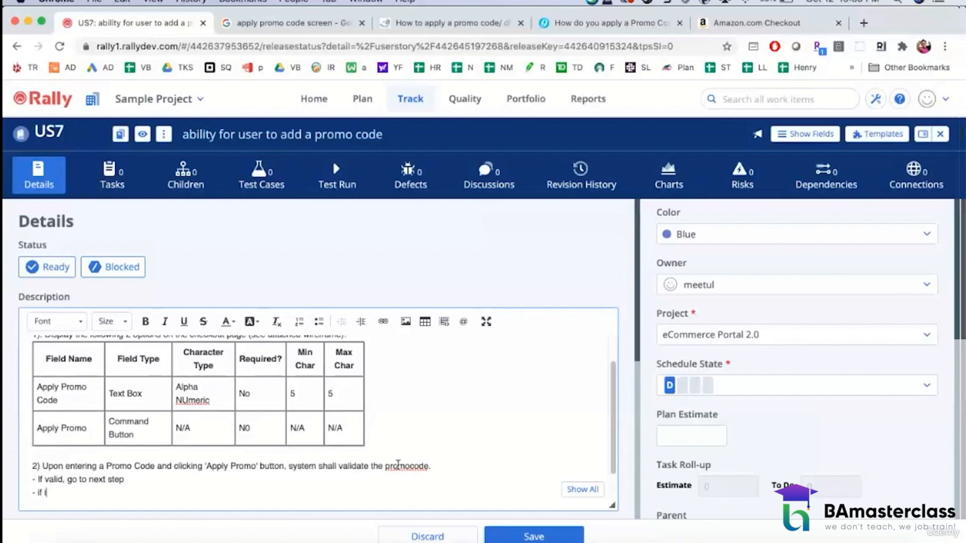
text(- if invalid, display the fo)
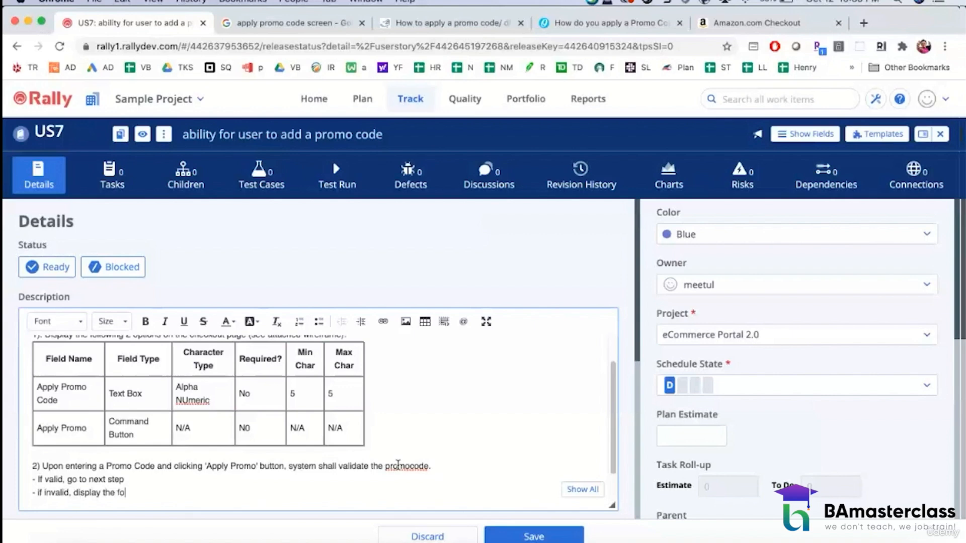
text(llowing error message: Inv)
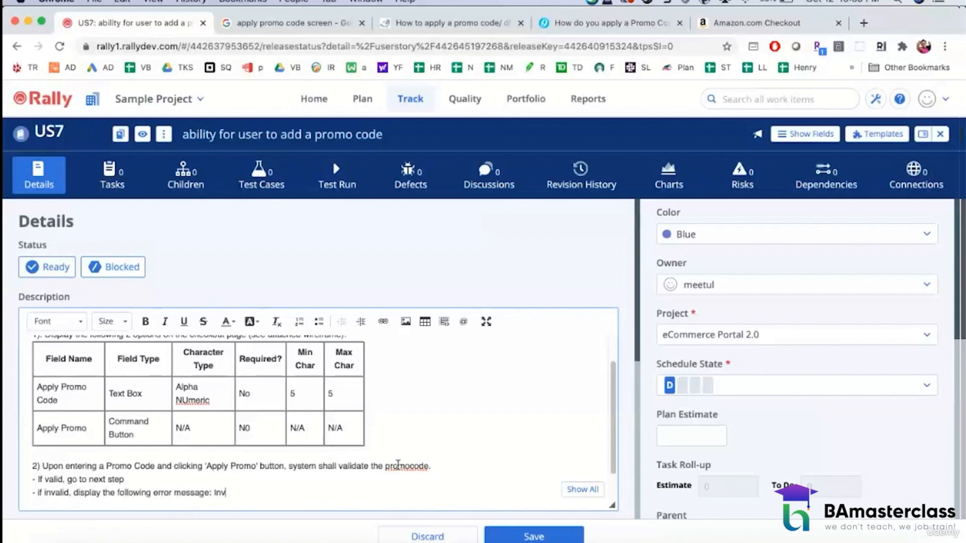
text(alid Promo Code)
key(Return)
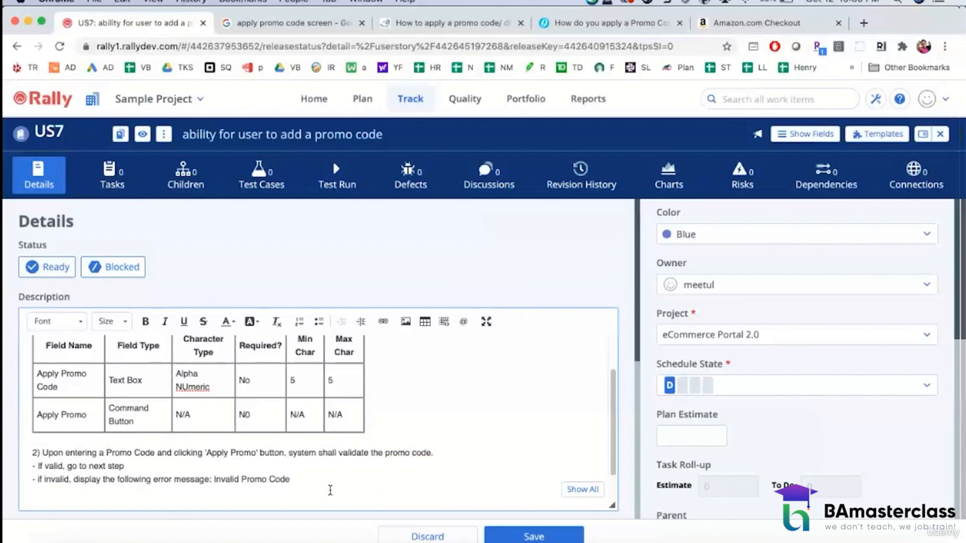
- Add the third criterion "3)System applies the promo code and updates the price based on the promo code incentive."
key(Return)
text(3))
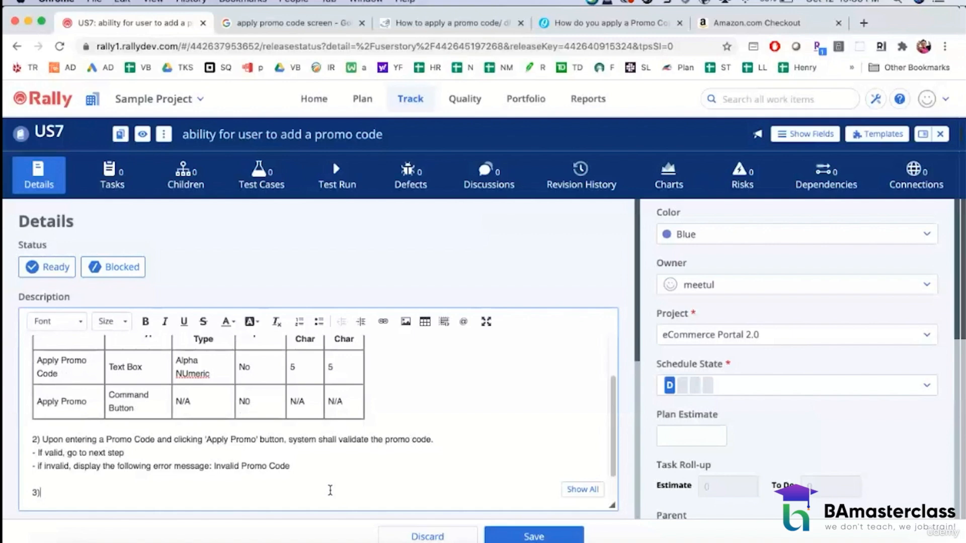
text(System applies the prom)
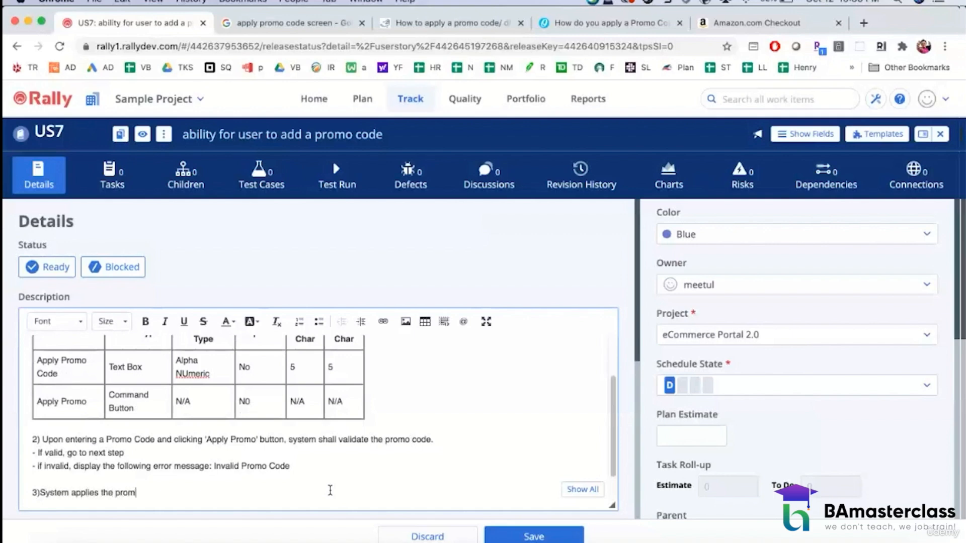
text(o code and updates the )
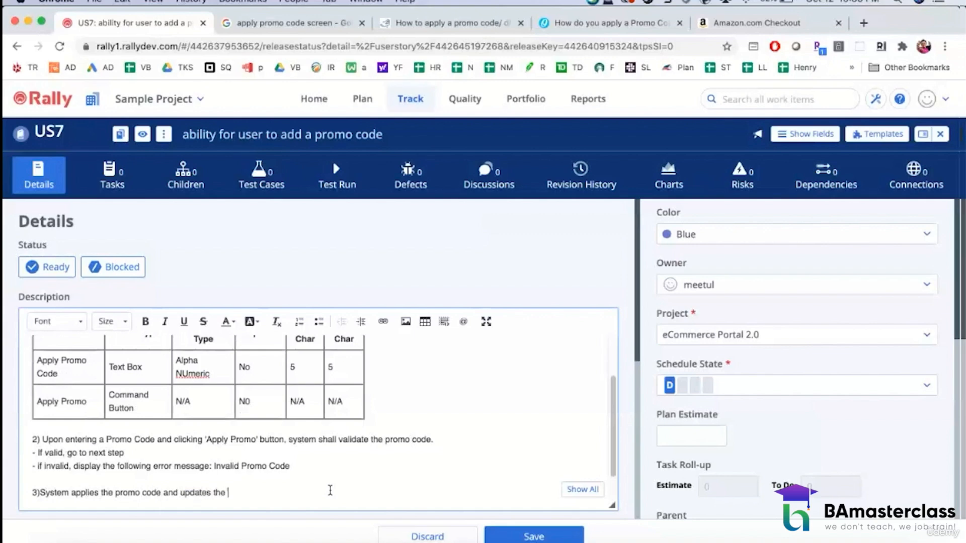
text(price ba)
key(BackSpace)
text(on the promo)
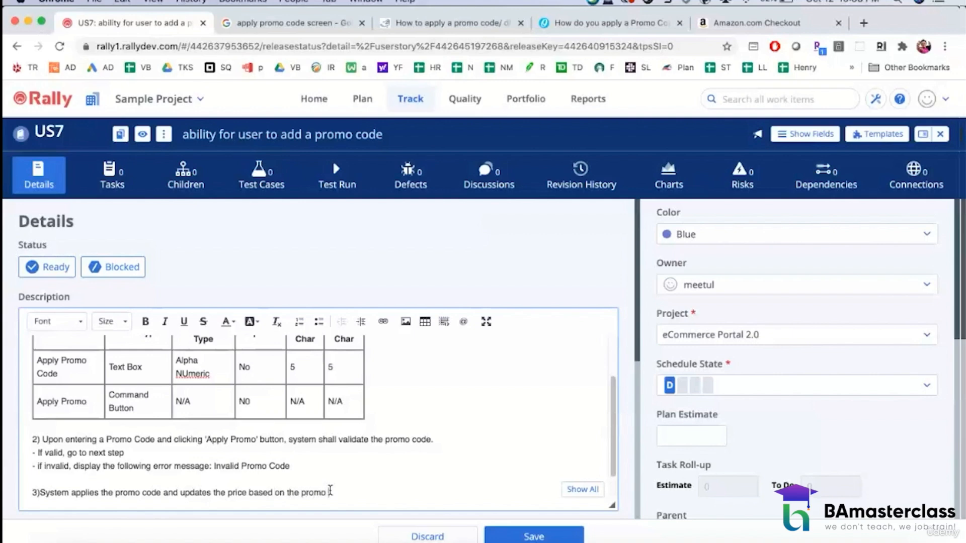
text( code incentive.)
- Check the completed description from start to end and save the user story
scroll(332, 444, up, 3)
scroll(332, 445, down, 1)
scroll(332, 445, down, 2)
scroll(332, 445, up, 3)
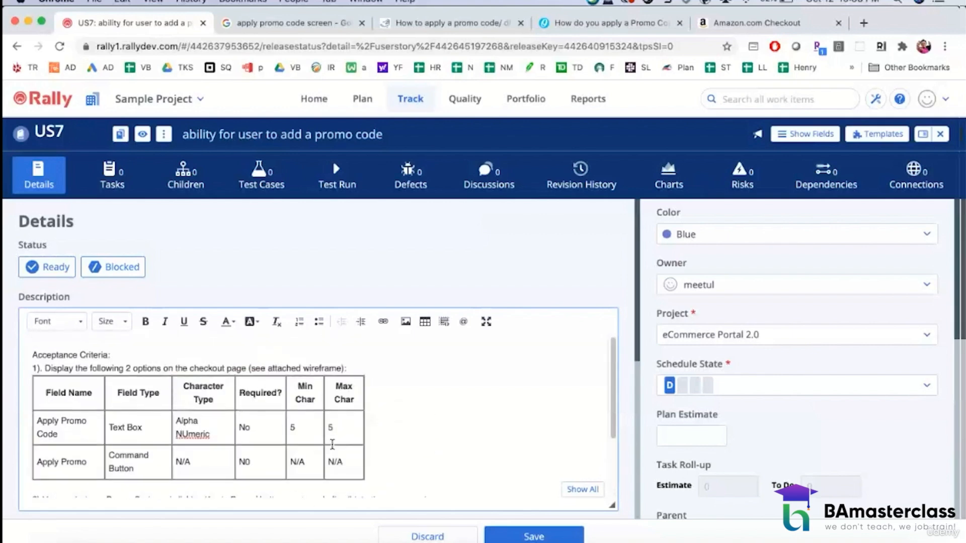
click(503, 535)
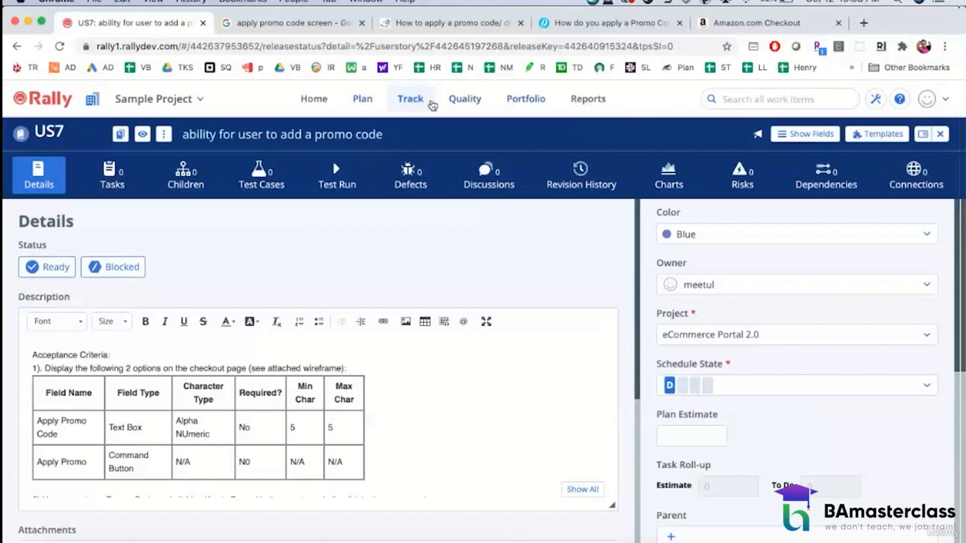
- Leave the user story and open the project's Release Planning page
click(370, 101)
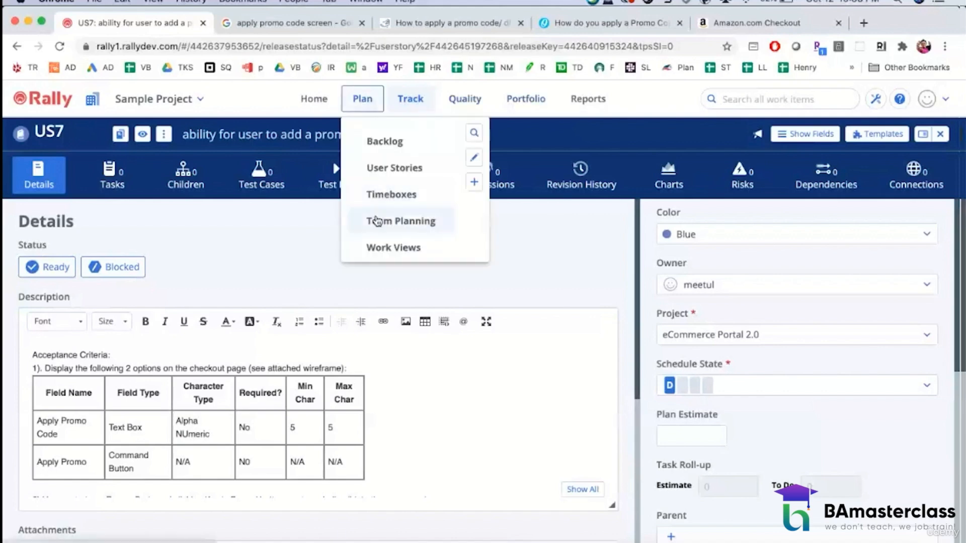
click(516, 111)
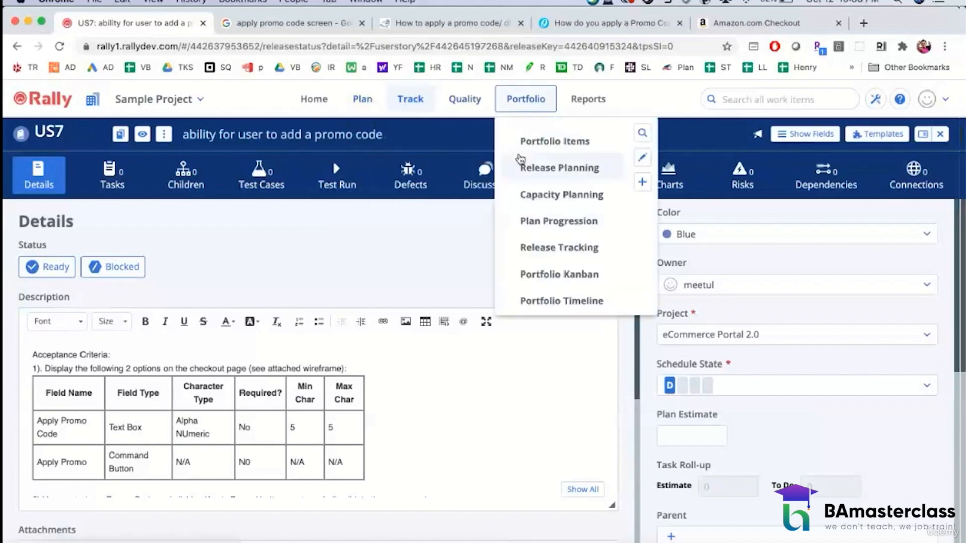
click(363, 98)
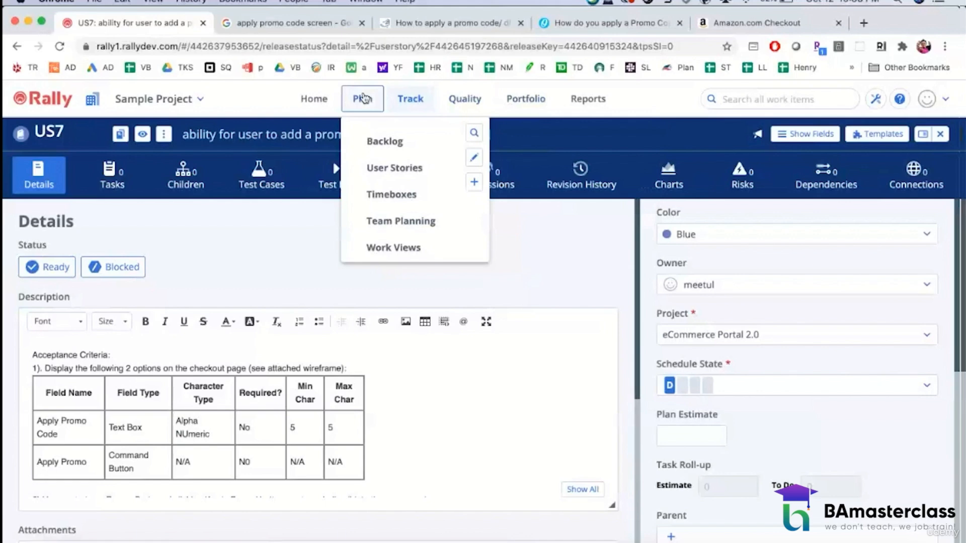
click(521, 99)
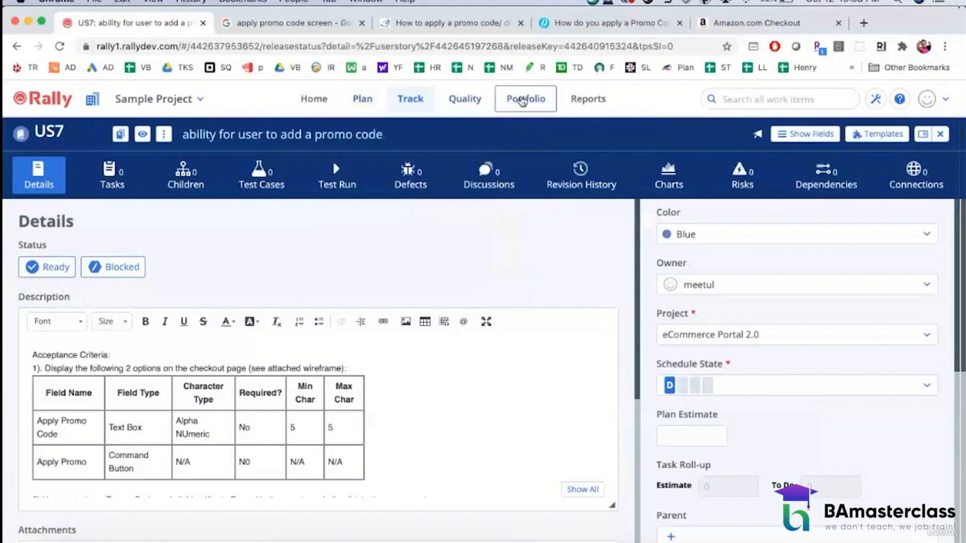
click(537, 168)
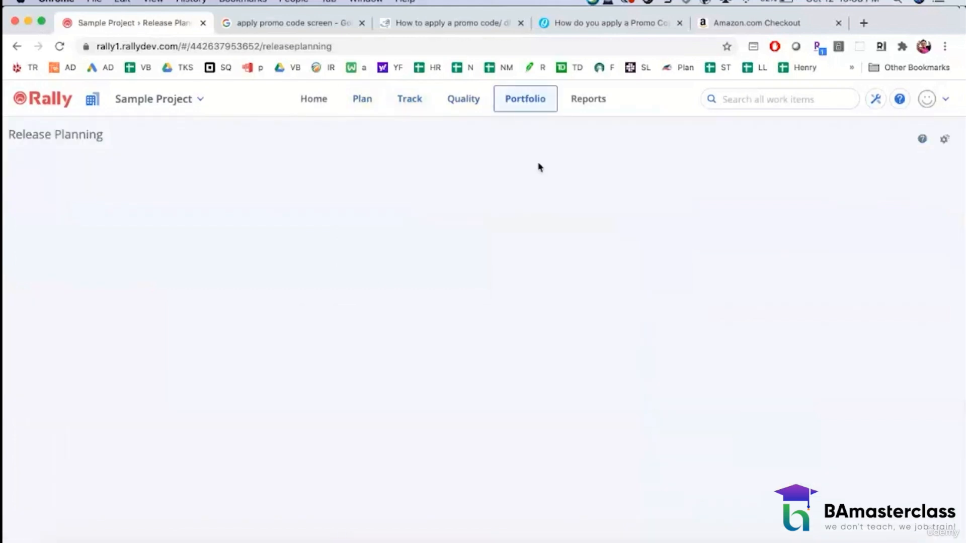
- Look through the project's Release Tracking and Portfolio Items pages for the user stories
click(541, 99)
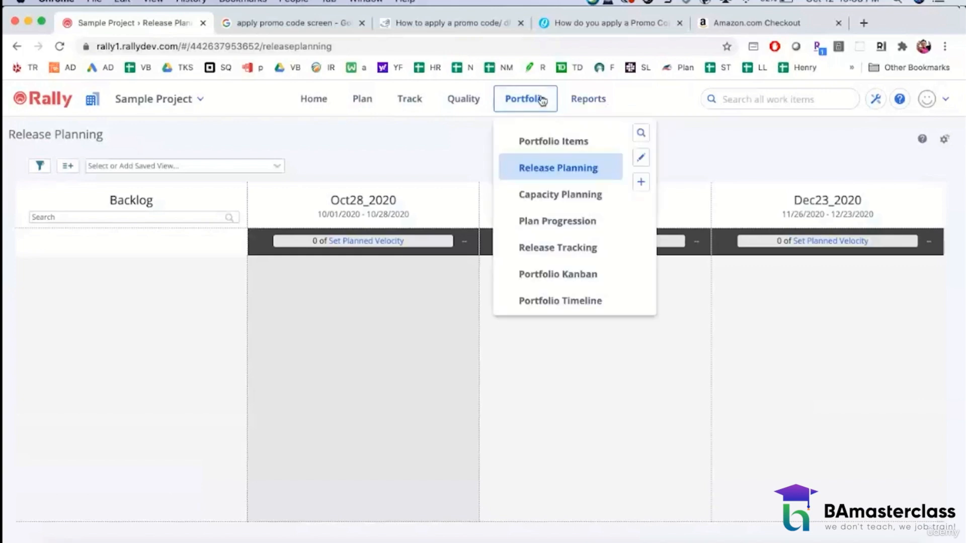
click(537, 248)
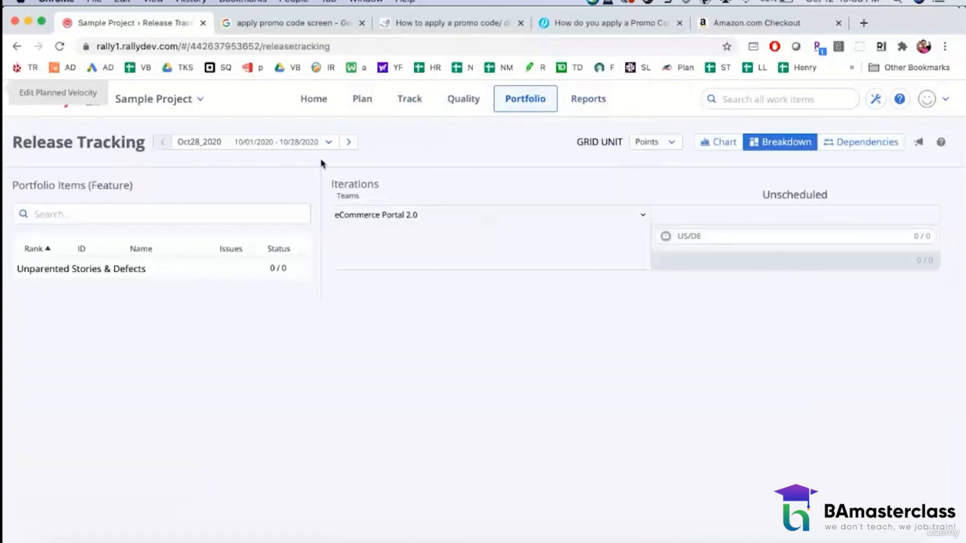
click(307, 145)
click(216, 218)
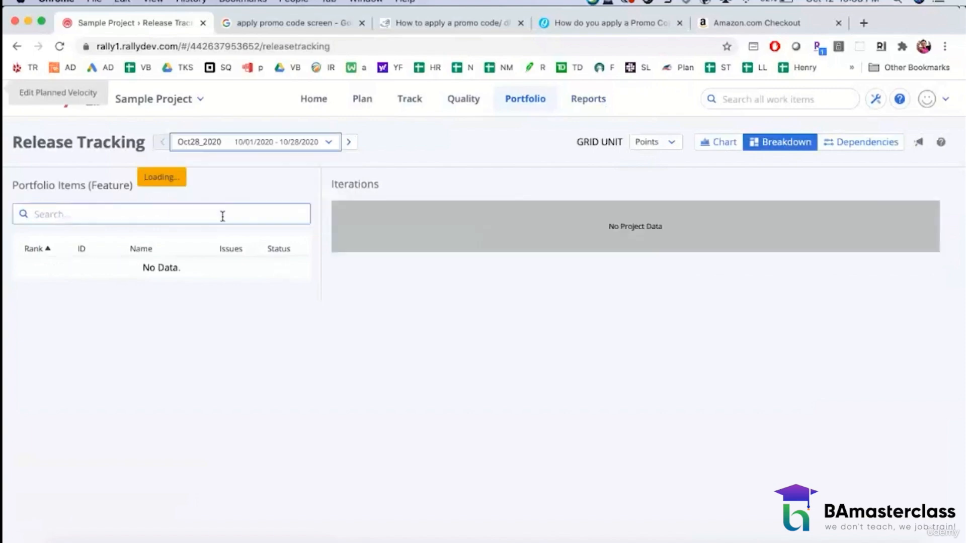
click(524, 98)
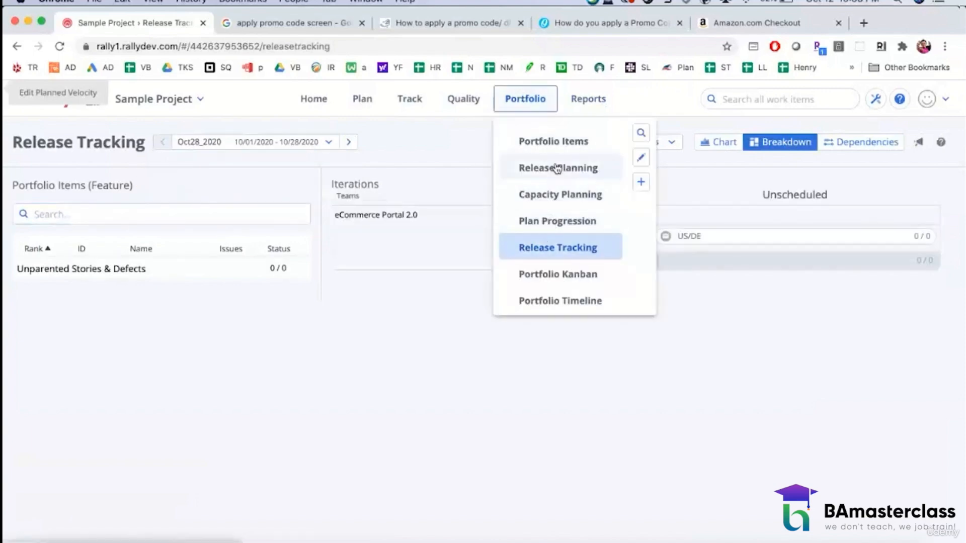
click(559, 143)
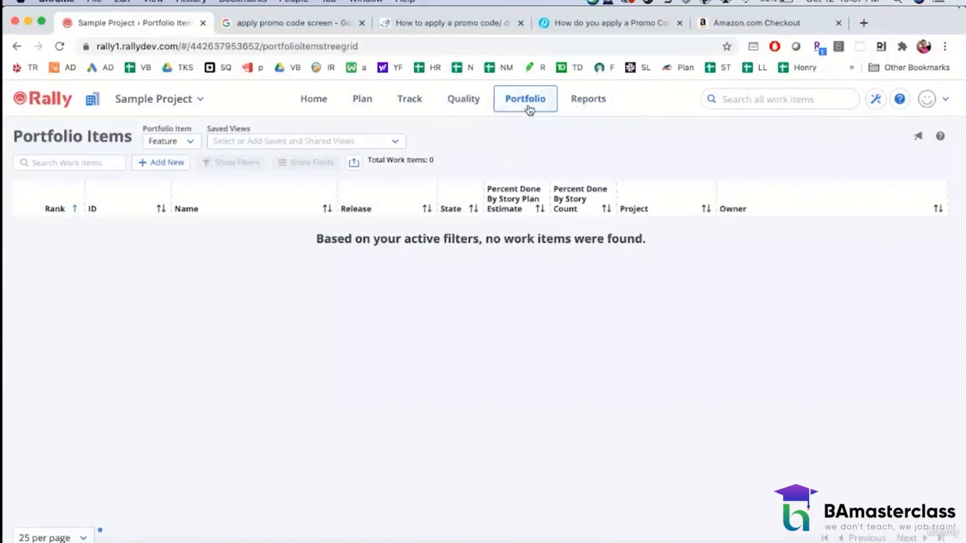
- Open the user story "ability for user to add a promo code" from the Release Status page and look over its details
mouse_move(417, 104)
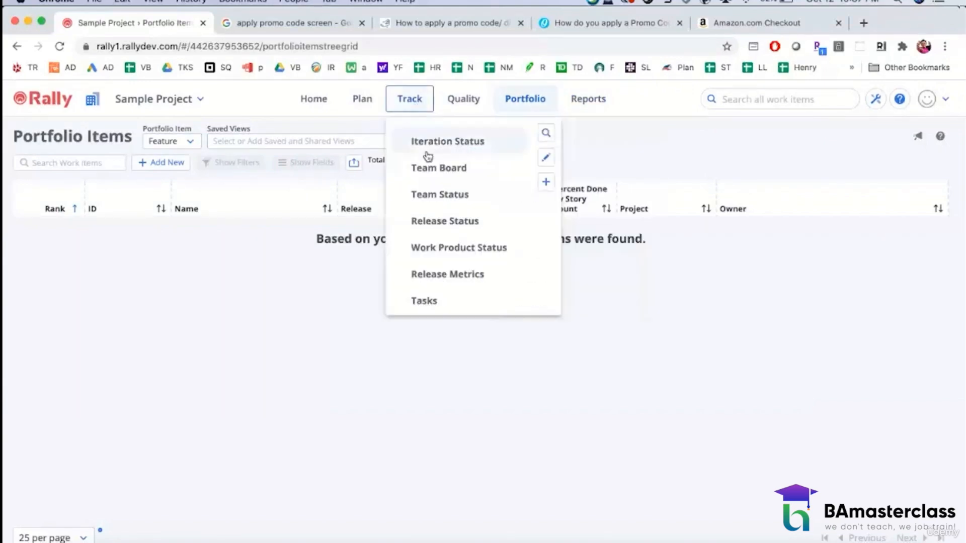
click(433, 225)
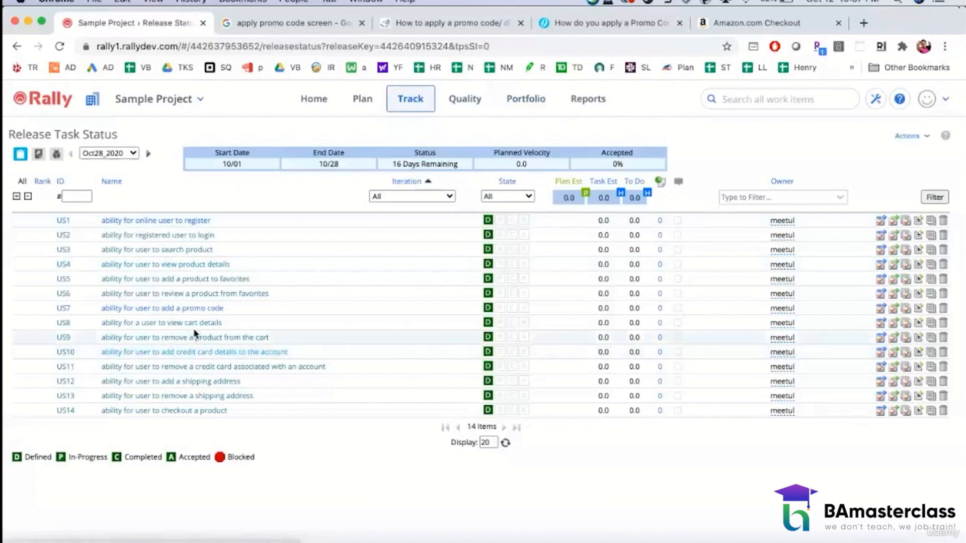
click(161, 312)
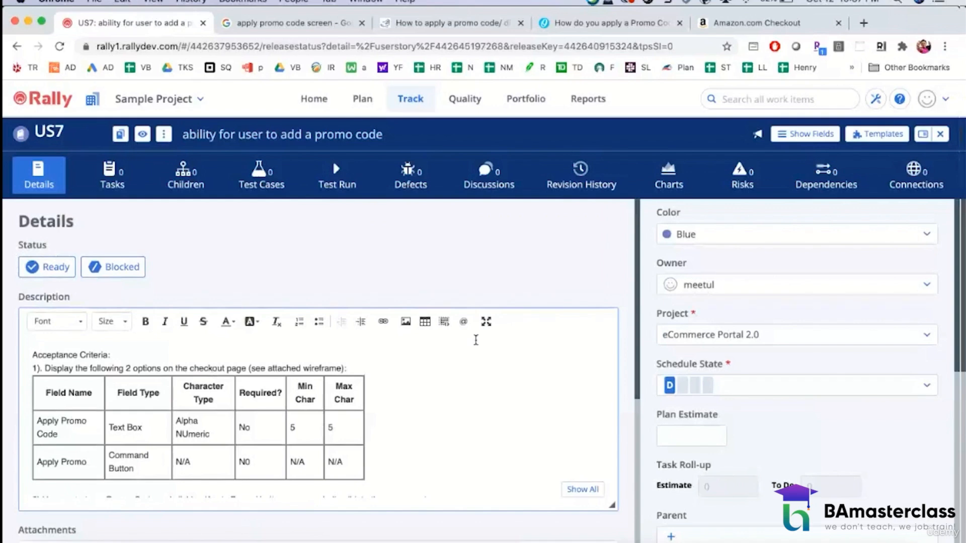
scroll(784, 420, down, 3)
scroll(784, 421, down, 5)
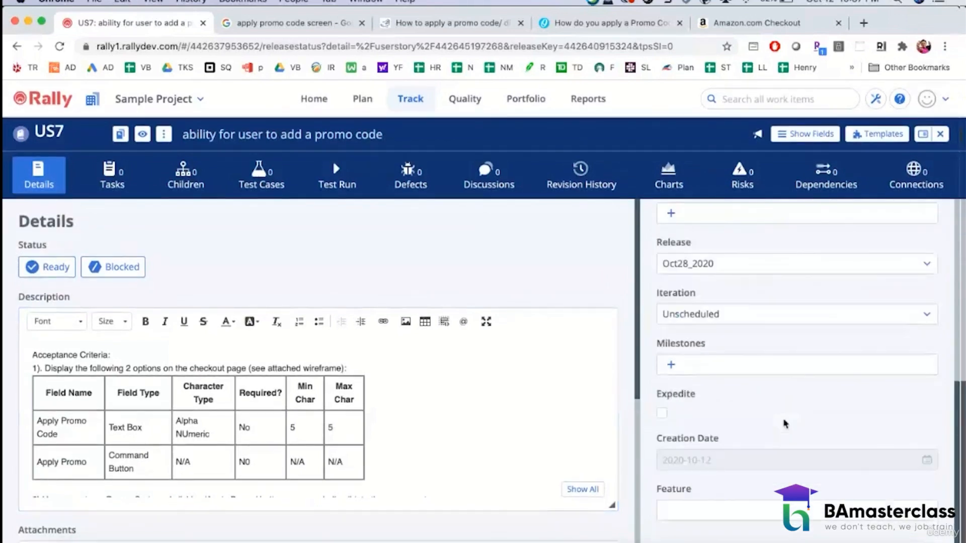
scroll(431, 373, down, 5)
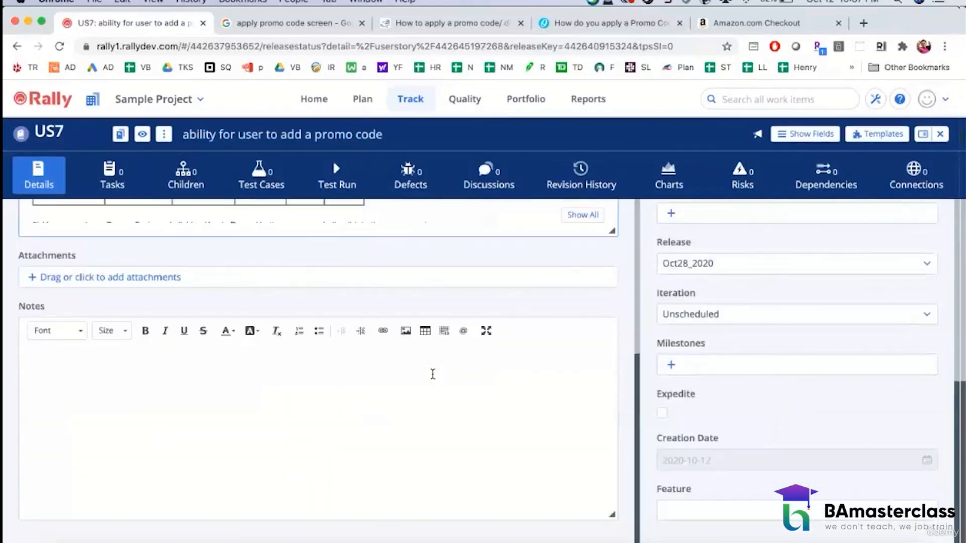
scroll(433, 374, up, 5)
click(374, 379)
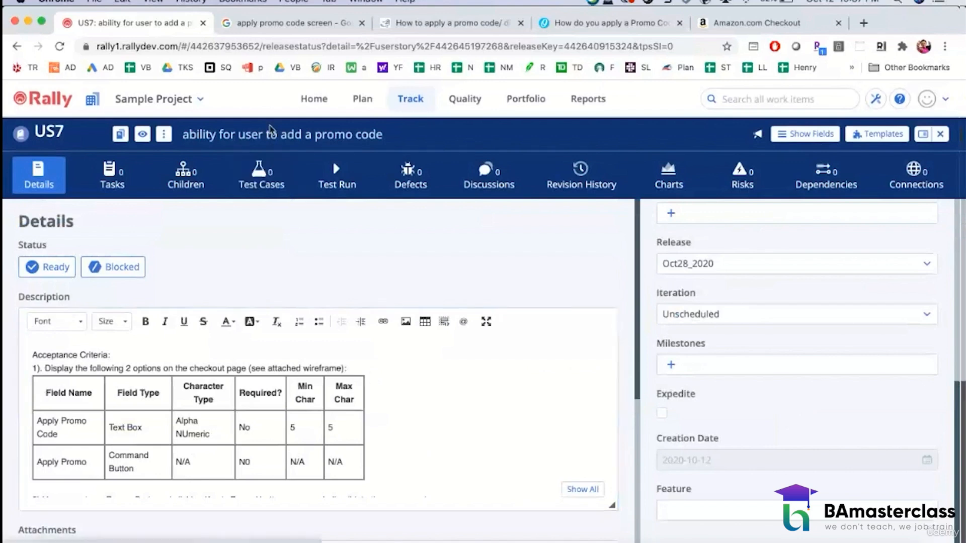
- Replace the user story's title with "As a online user, I want an ability to apply a promo code"
click(184, 139)
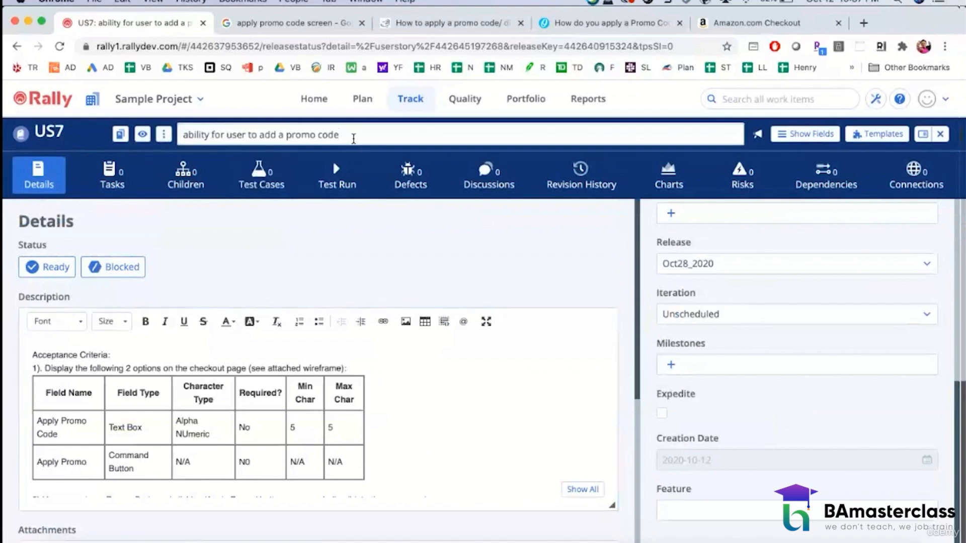
drag(353, 135, 142, 133)
text(As a )
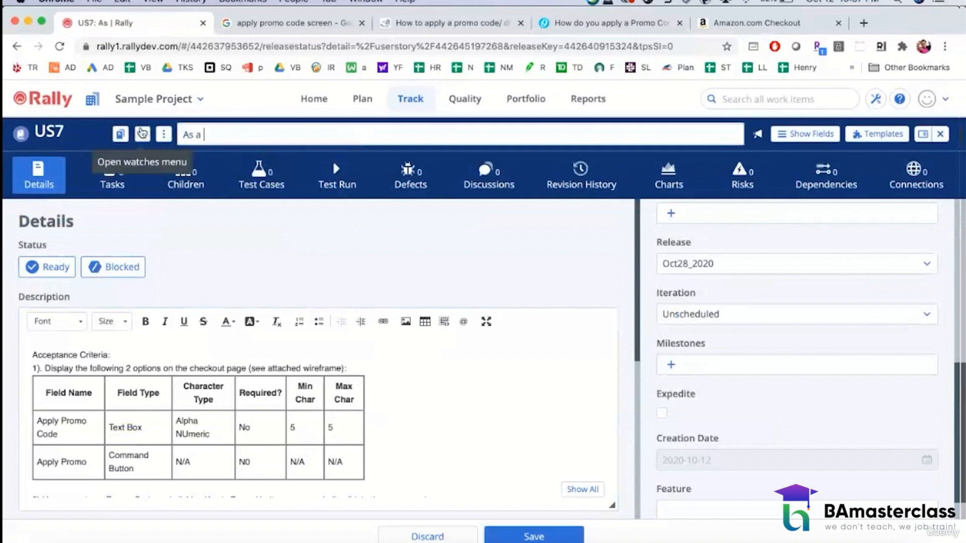
text(online user, I want)
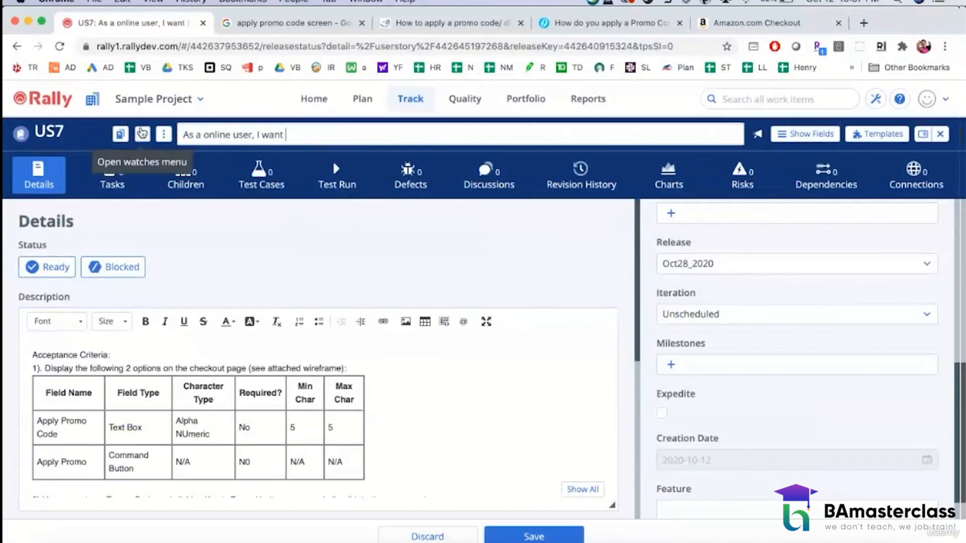
text( an ability to apply a promo)
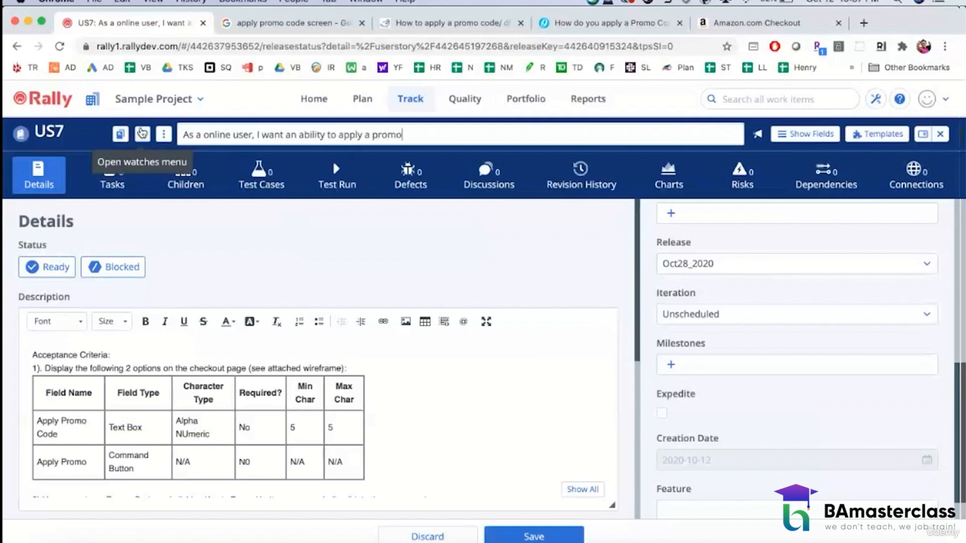
text( code whi)
key(BackSpace)
key(BackSpace)
key(BackSpace)
- Complete the title with "during check out so that I can get a discount on the purchase." and save the user story
text(during check out so that I )
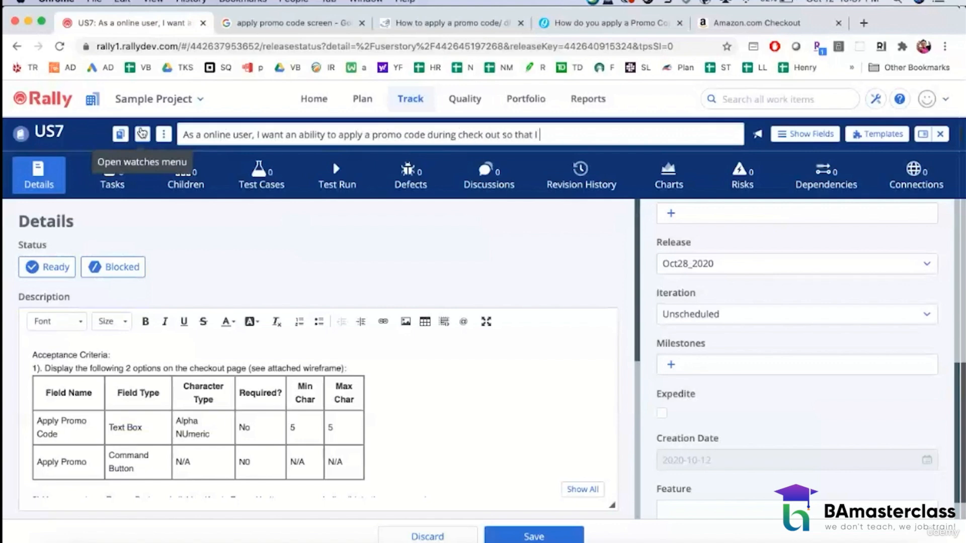
text(can get a discount)
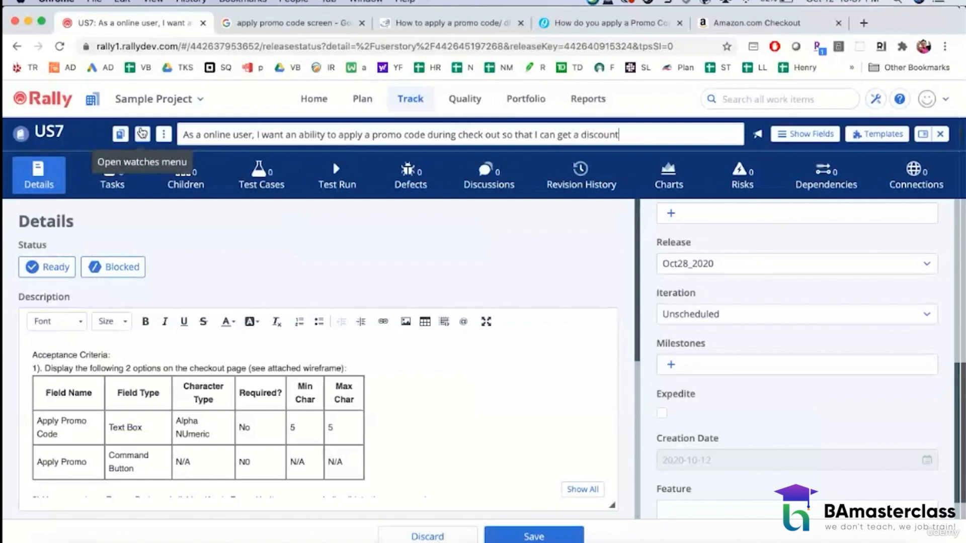
text( on the purchase.)
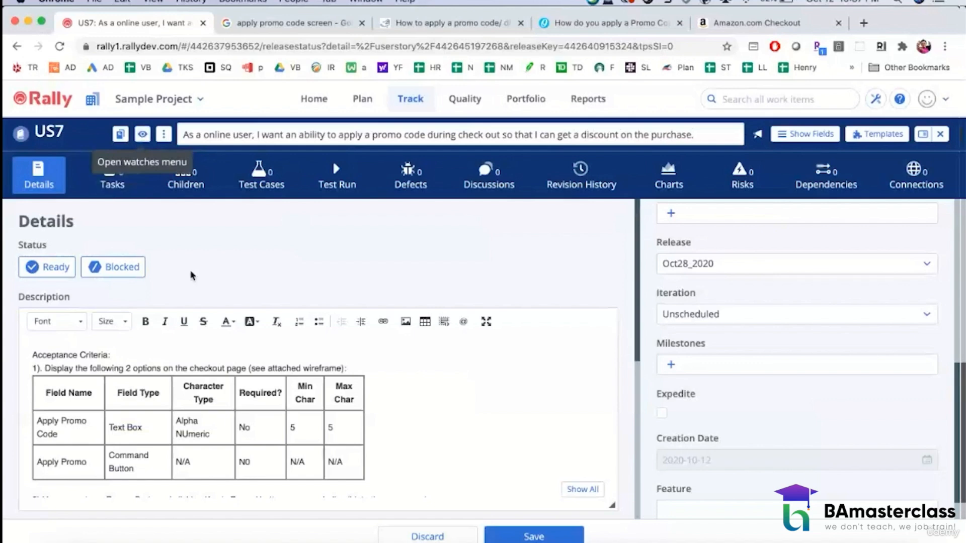
click(533, 533)
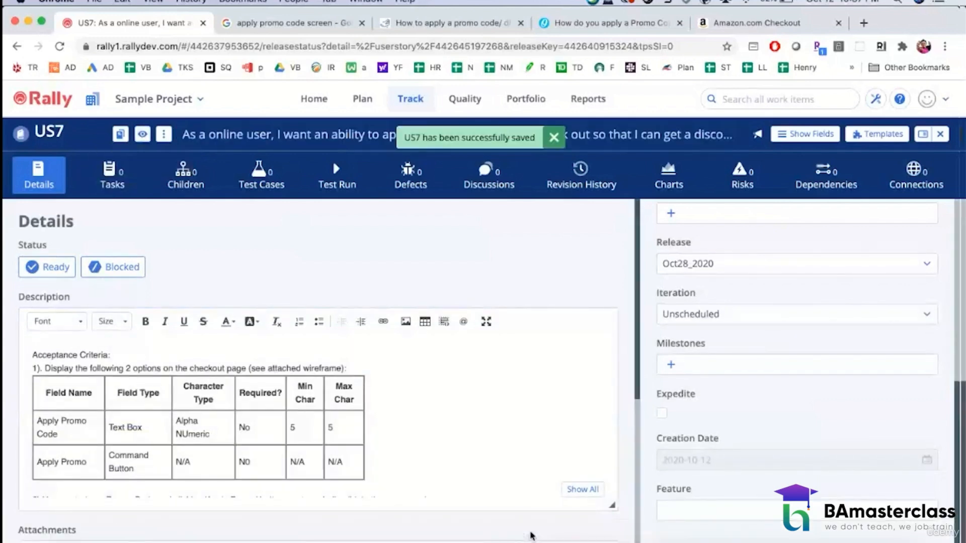
- Check the renamed story in the Release Status list, and reopen it to review its details
click(420, 101)
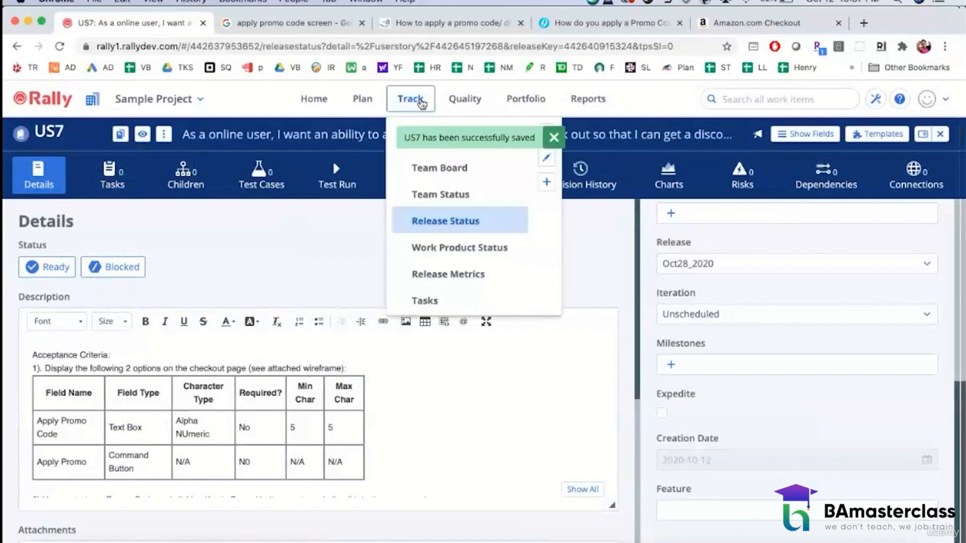
click(428, 221)
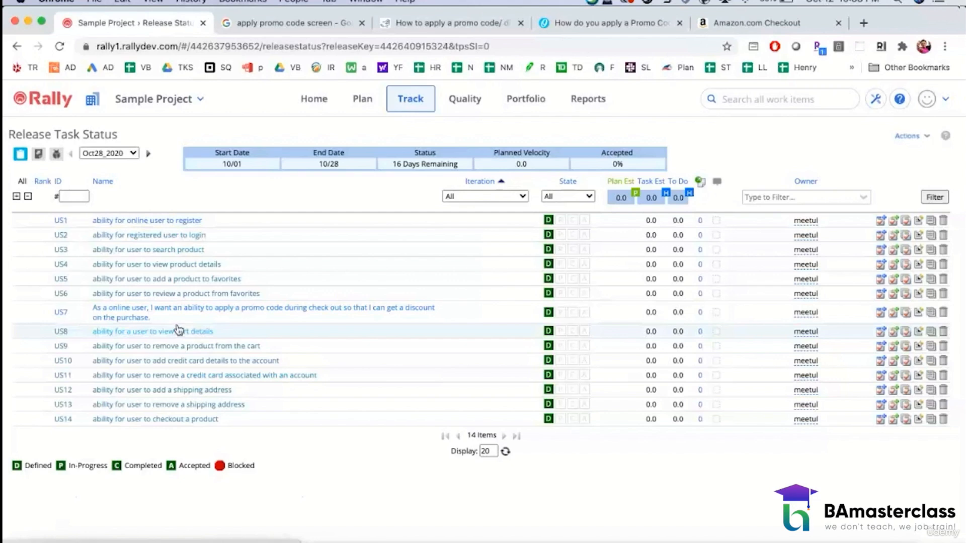
click(197, 312)
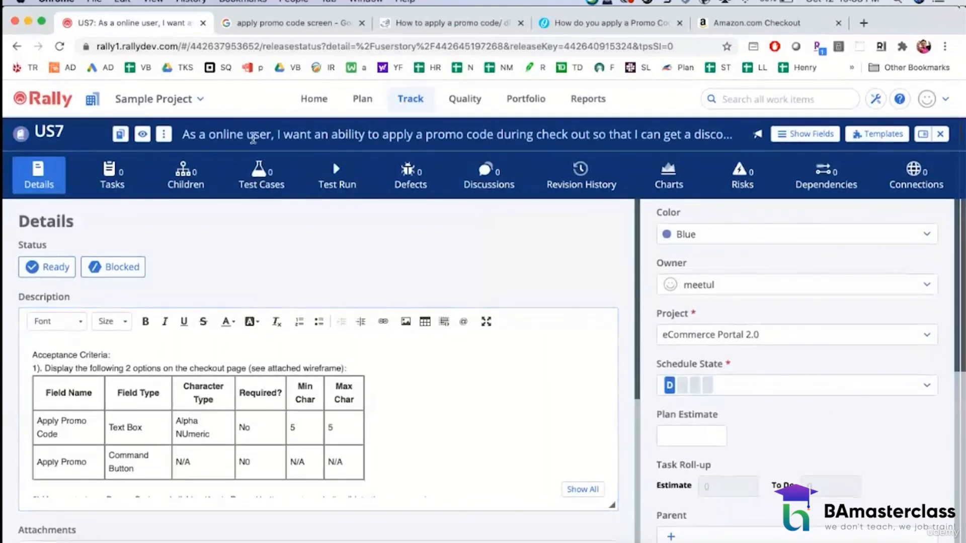
scroll(386, 423, down, 5)
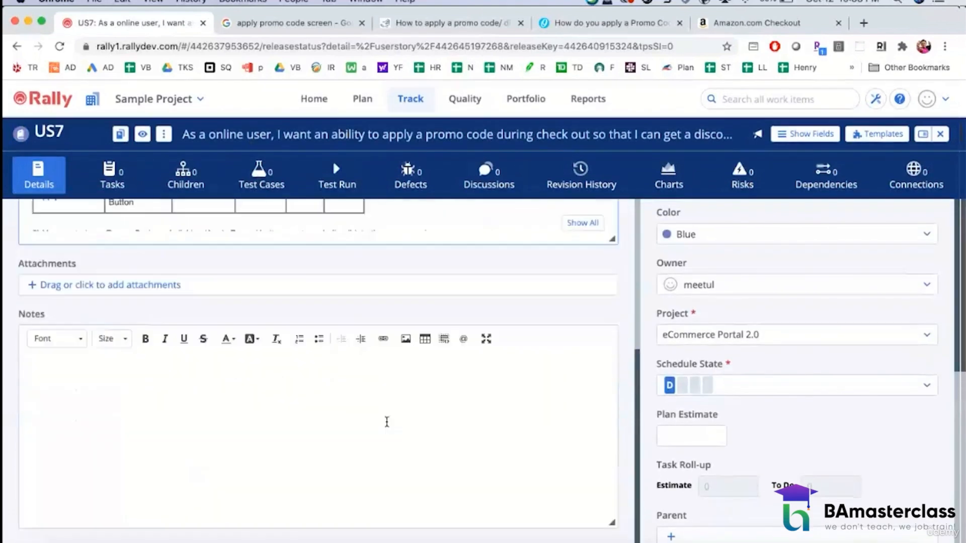
scroll(386, 422, up, 5)
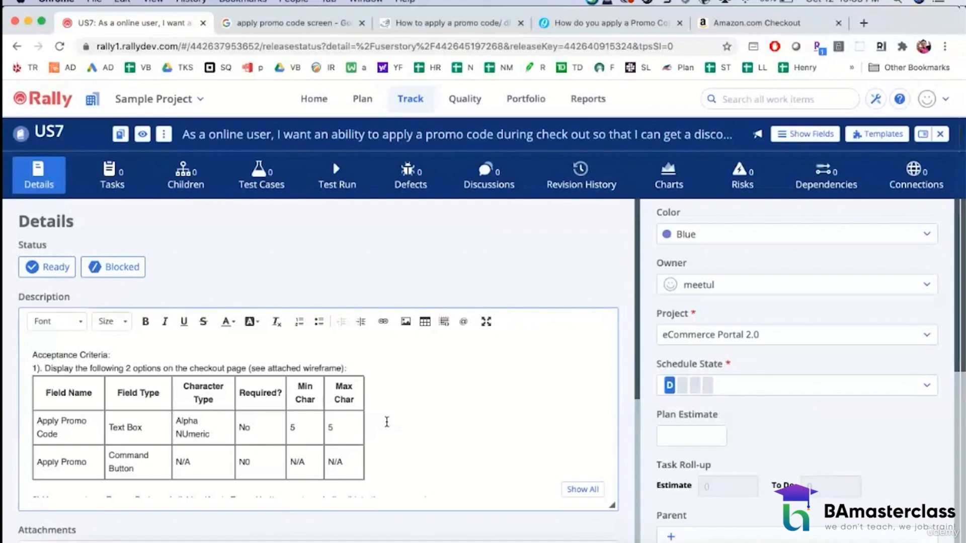
- Add a task named "Implement the code" to the user story, keeping the default owner
click(116, 186)
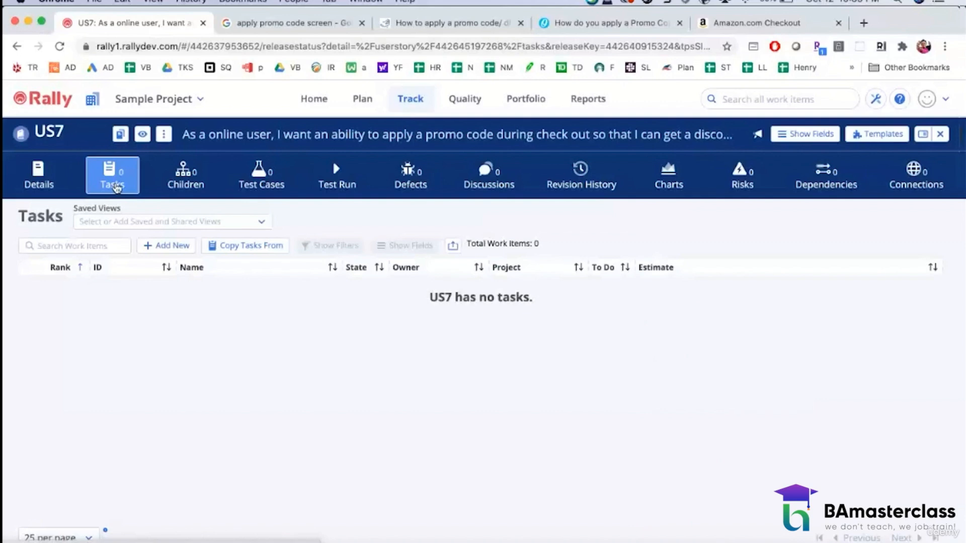
click(167, 247)
click(330, 285)
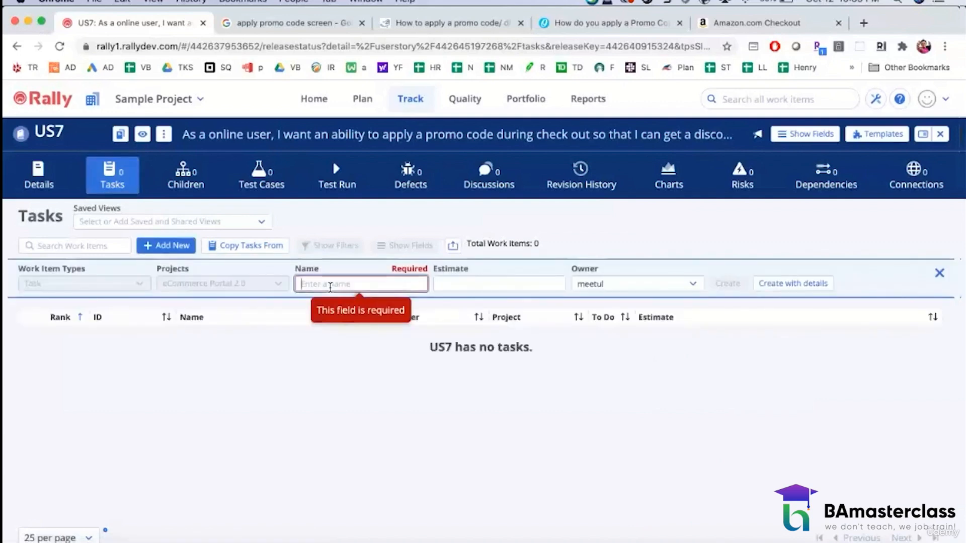
text(Implement )
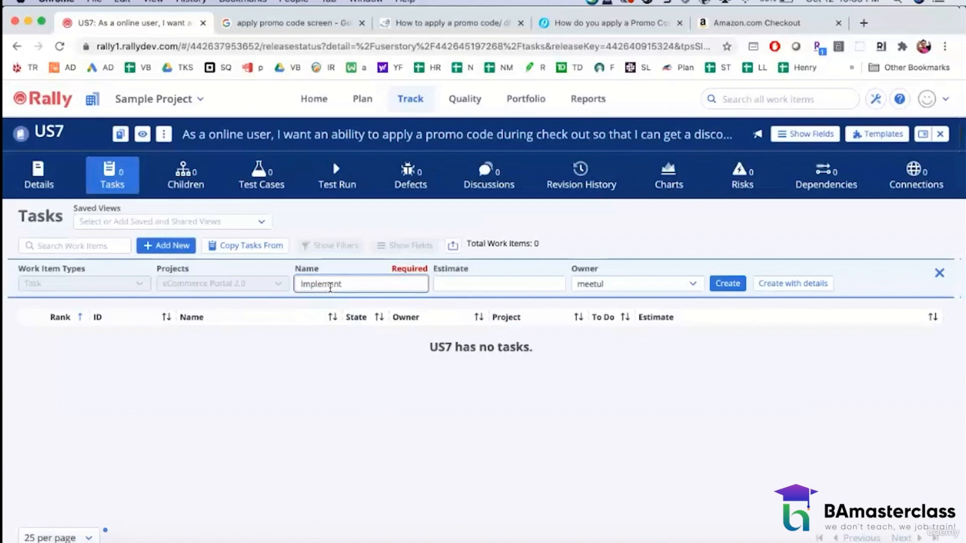
text(the code)
click(606, 284)
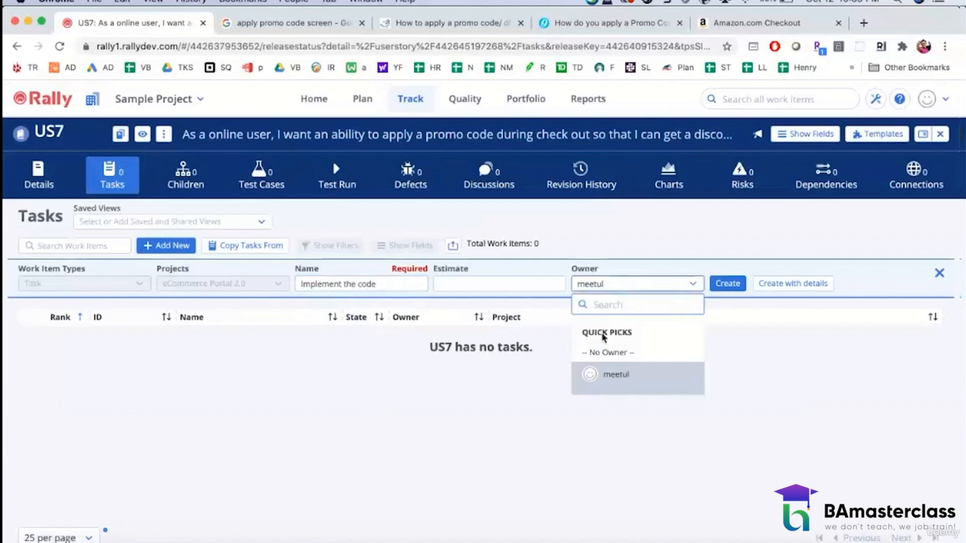
click(529, 387)
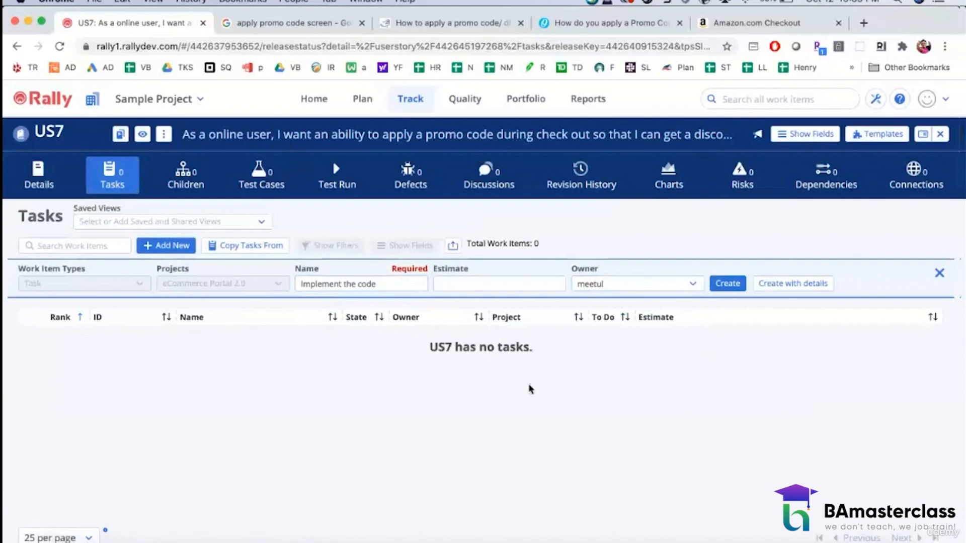
click(730, 284)
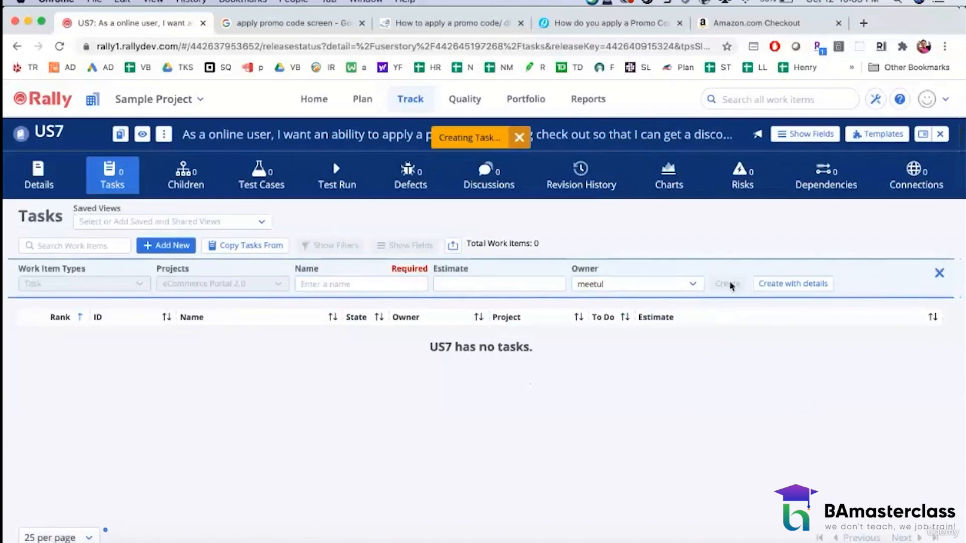
- Add a second task named "Create Test Cases" to the user story with the same owner
click(368, 285)
text(Cre)
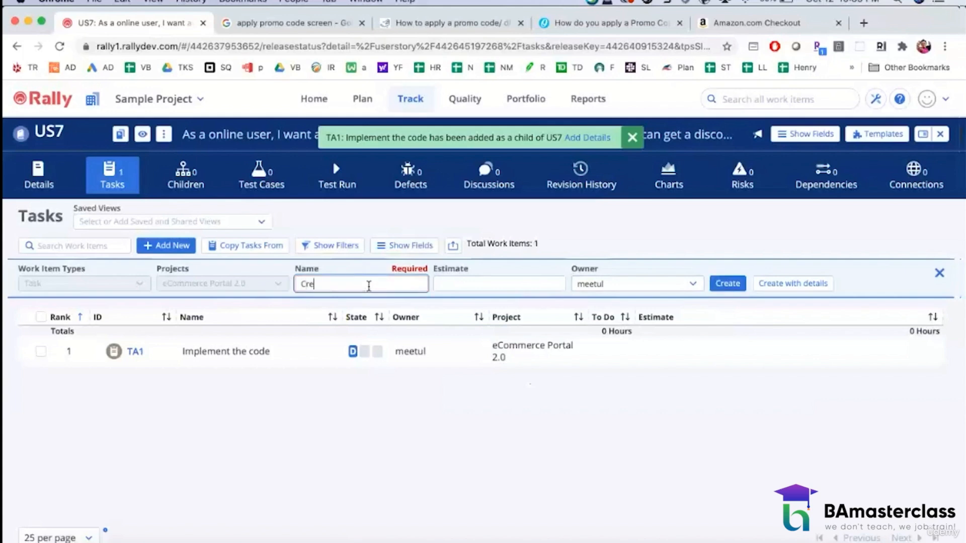
text(ate Test Cases)
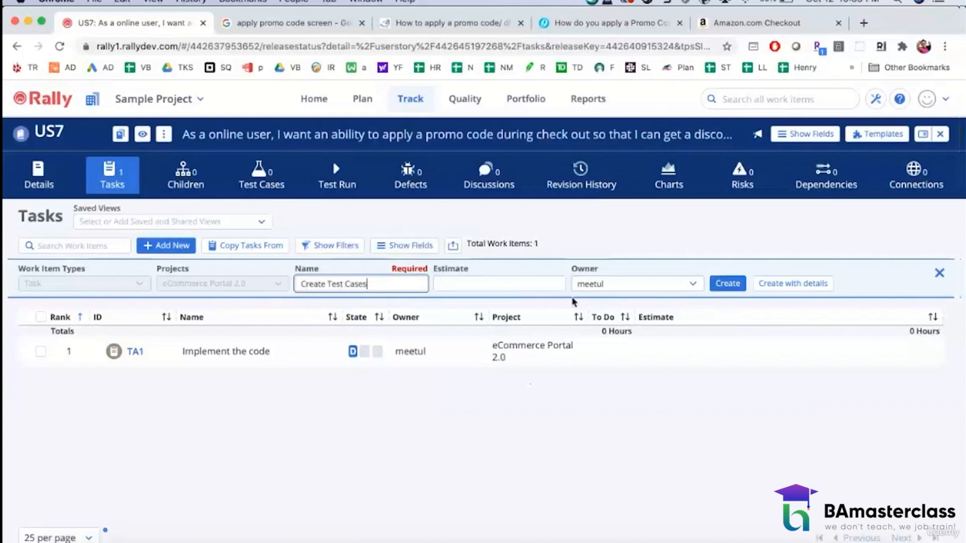
click(614, 285)
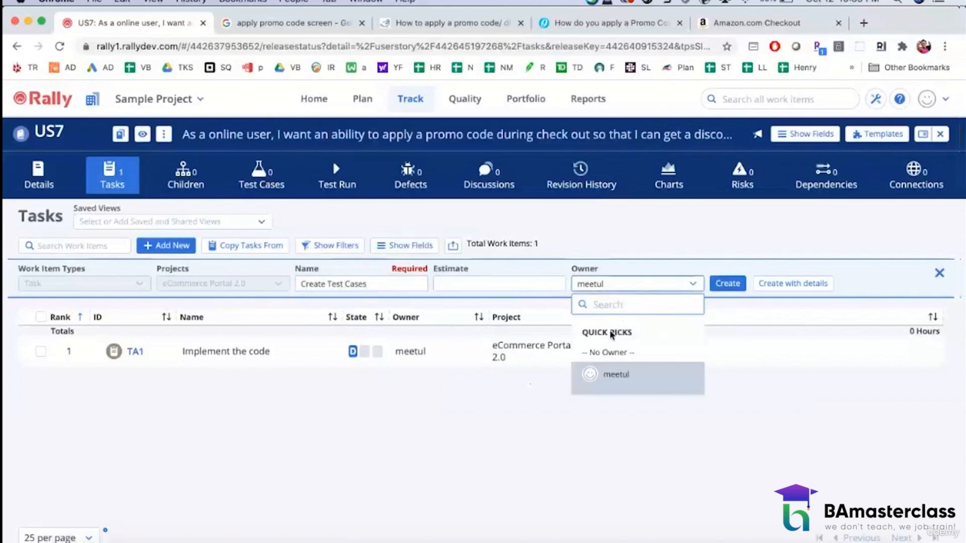
click(789, 389)
click(732, 286)
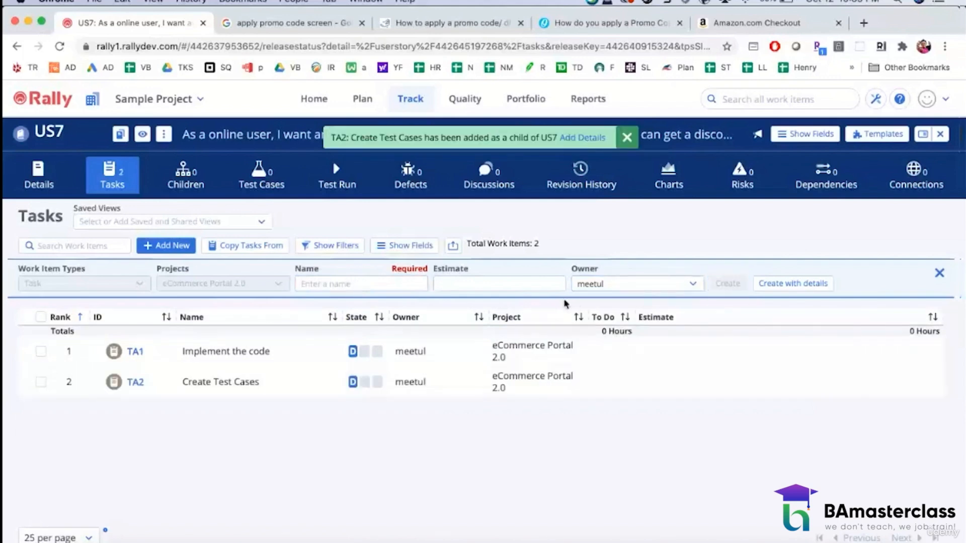
- Add a third task named "Execute Test Cases" to the user story, keeping the default owner
click(391, 285)
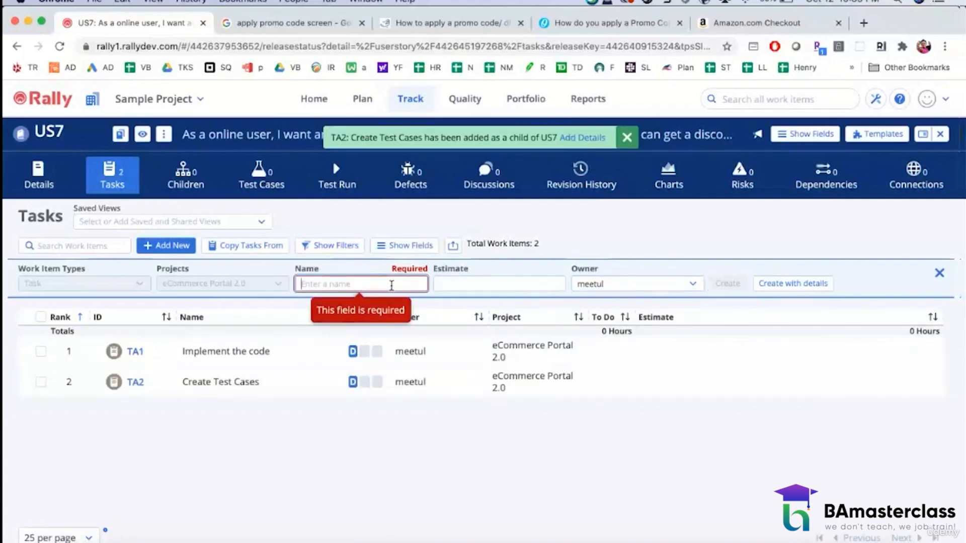
text(Exce)
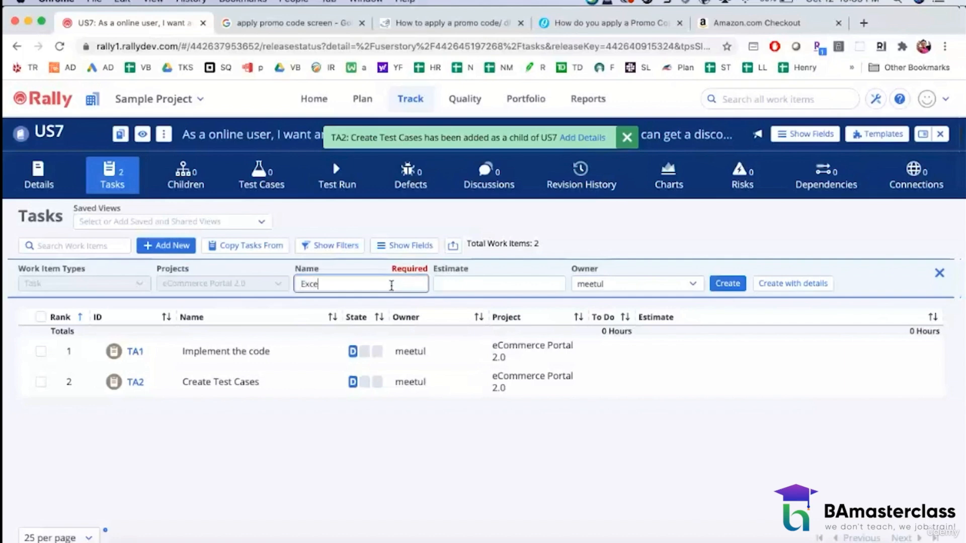
text(vute test)
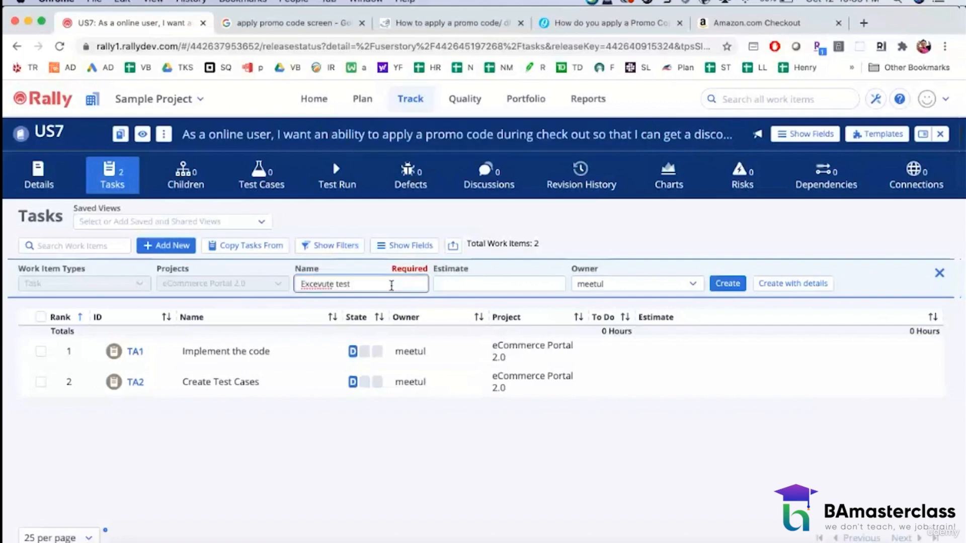
key(BackSpace)
key(BackSpace)
key(BackSpace)
key(BackSpace)
key(BackSpace)
key(BackSpace)
key(BackSpace)
key(BackSpace)
key(BackSpace)
key(BackSpace)
key(BackSpace)
key(BackSpace)
key(BackSpace)
text(xecute test Cases)
click(334, 284)
key(BackSpace)
text(T)
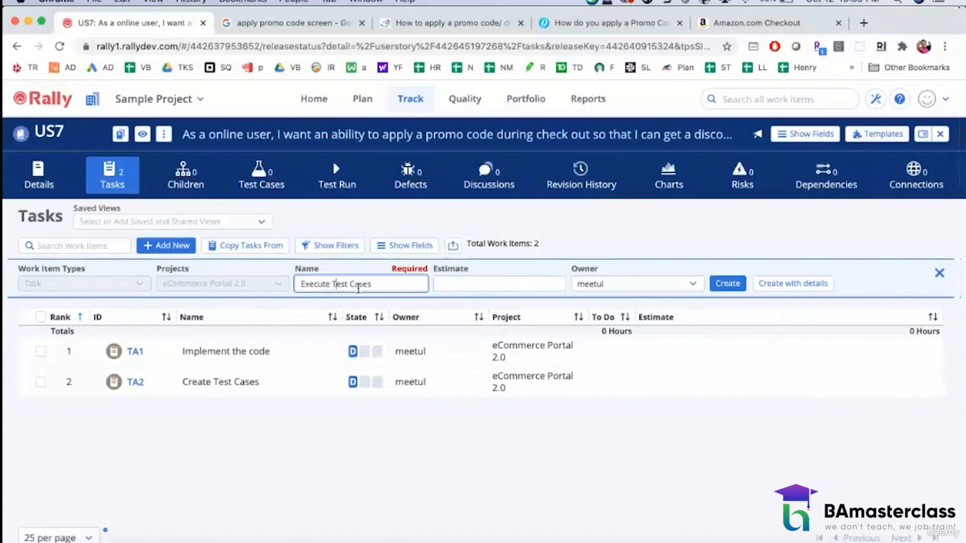
click(607, 284)
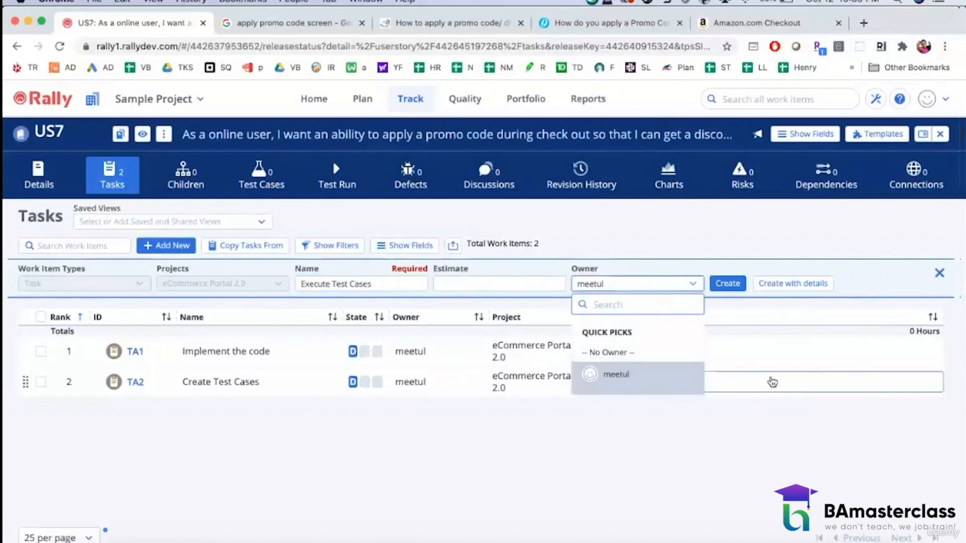
click(746, 311)
click(730, 283)
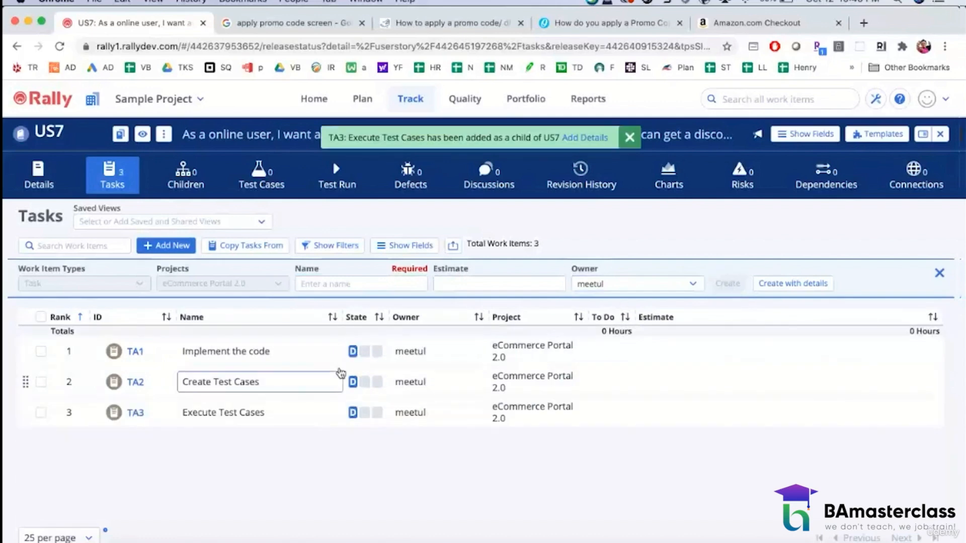
- Set the user story's plan estimate to 5 in its details and save the change
click(40, 176)
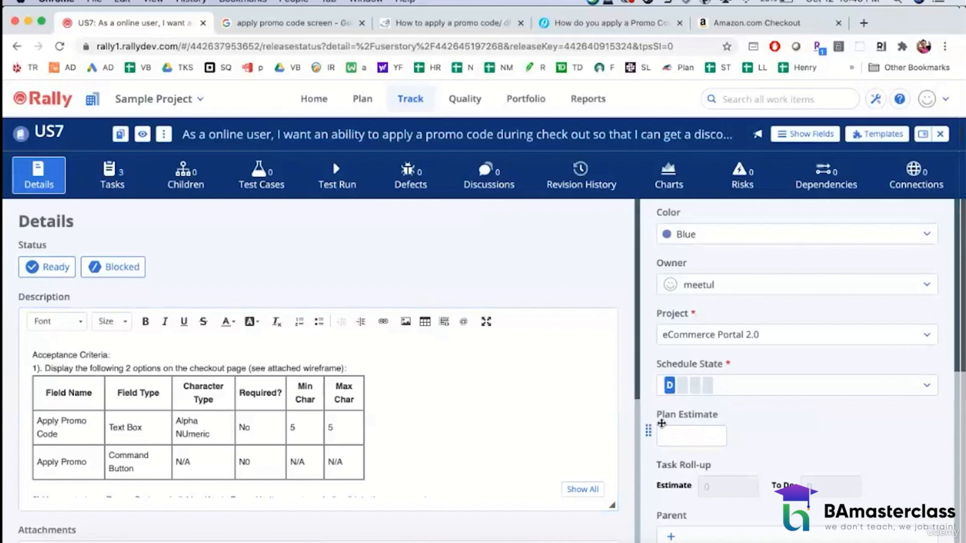
click(686, 436)
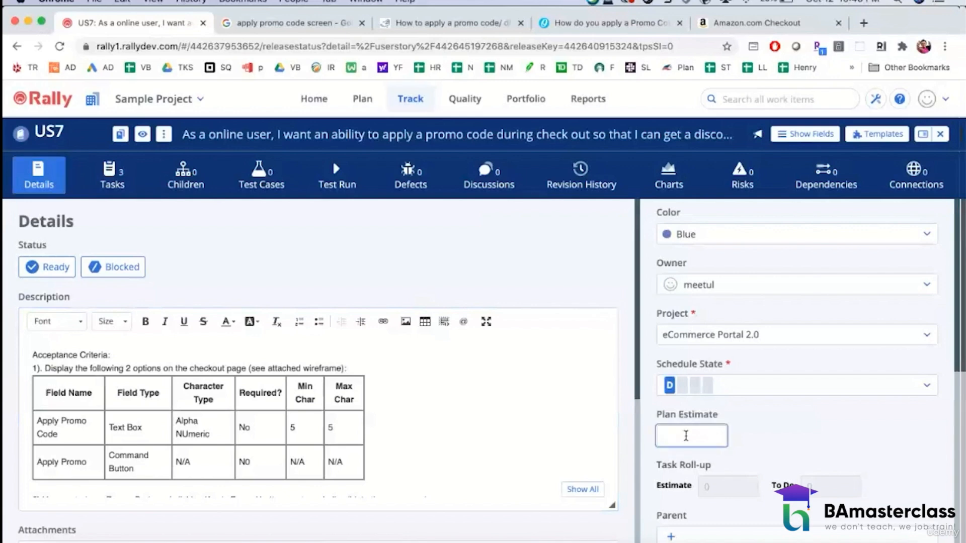
text(5)
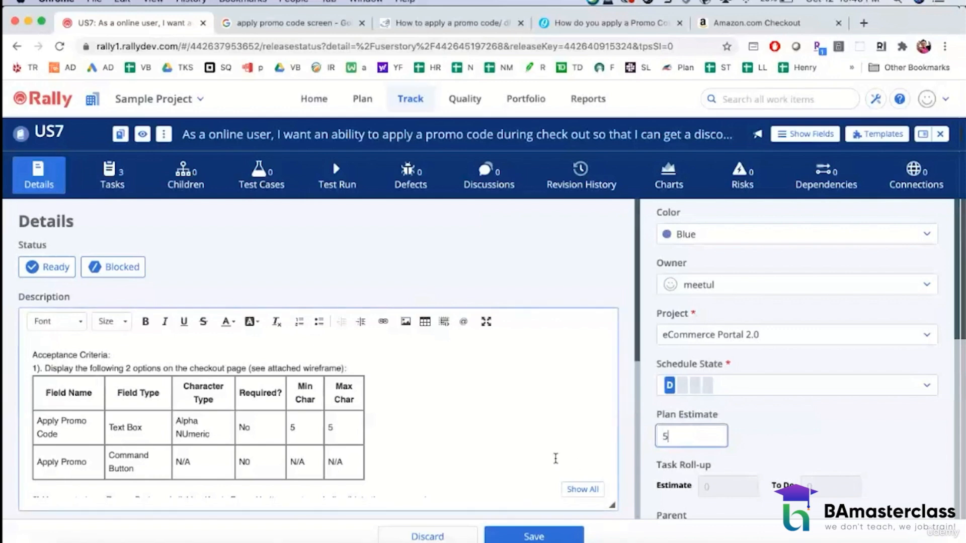
click(768, 455)
scroll(770, 455, down, 3)
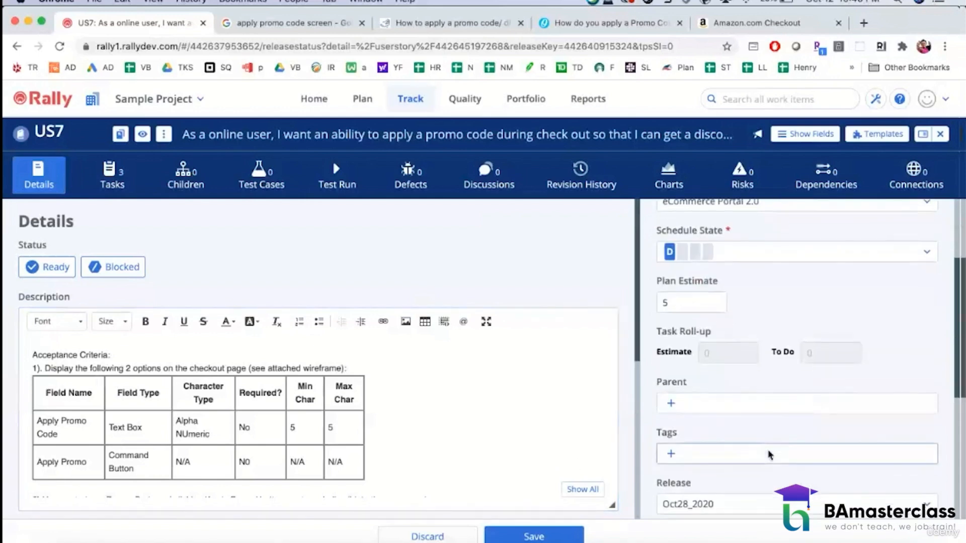
scroll(768, 455, down, 5)
click(543, 538)
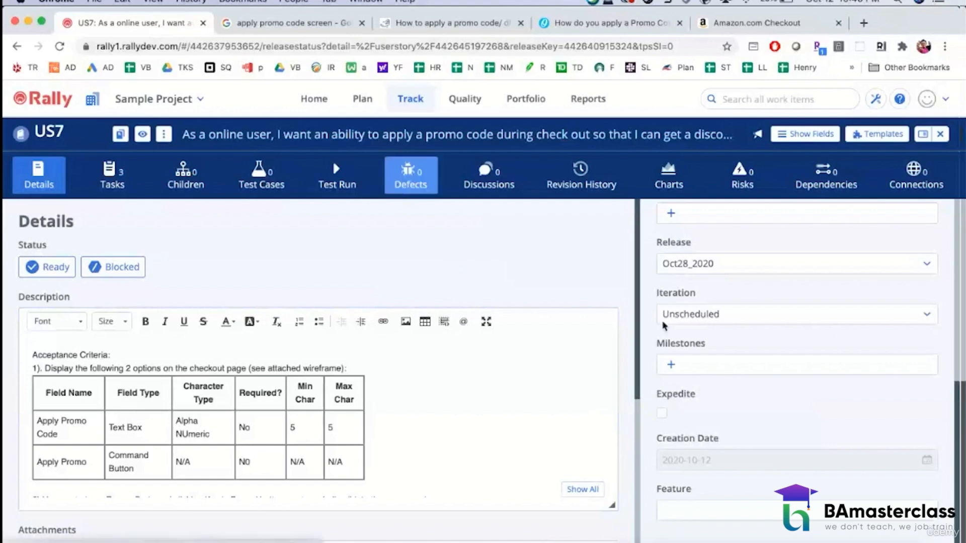
- Assign the user story to the iteration Oct28_2020_Sprint 1 and save it
scroll(703, 341, up, 8)
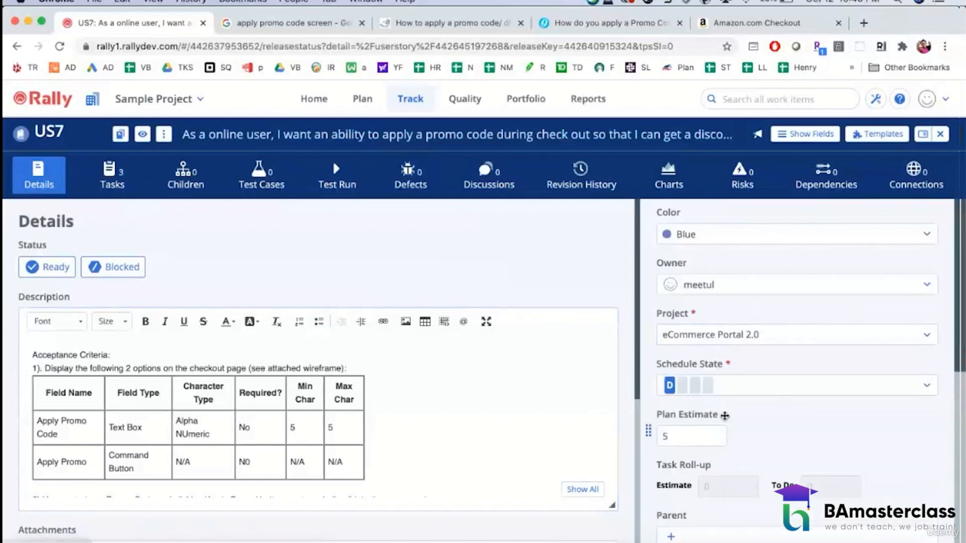
scroll(725, 416, down, 6)
scroll(724, 416, down, 3)
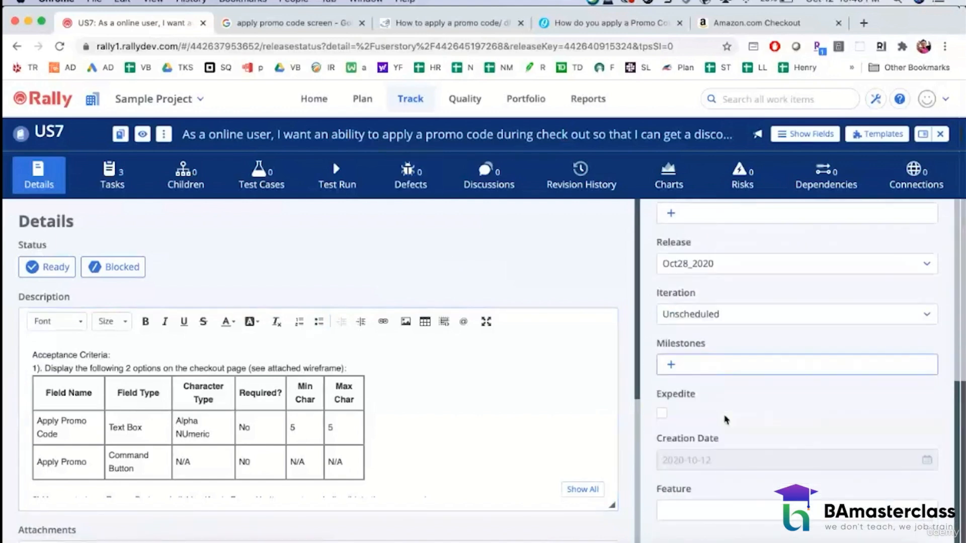
scroll(725, 412, up, 2)
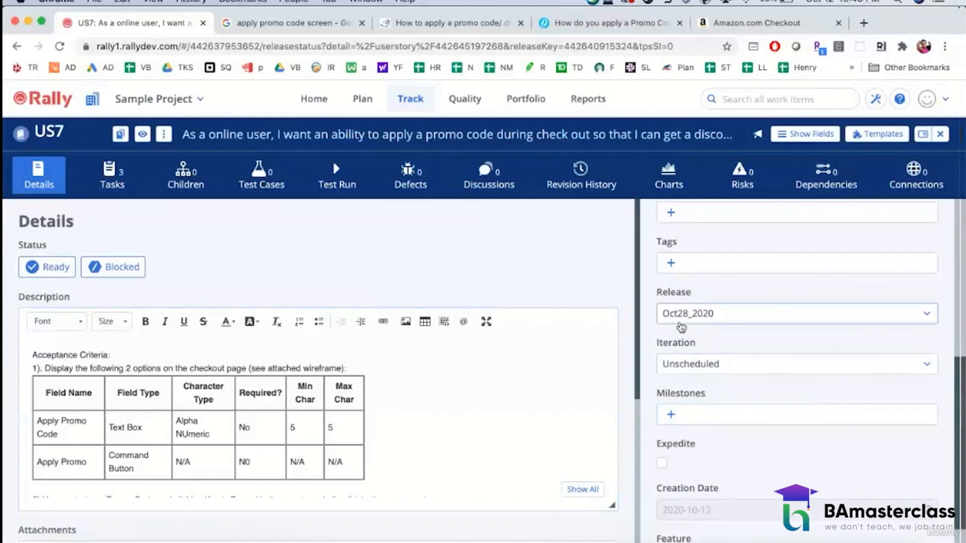
click(691, 371)
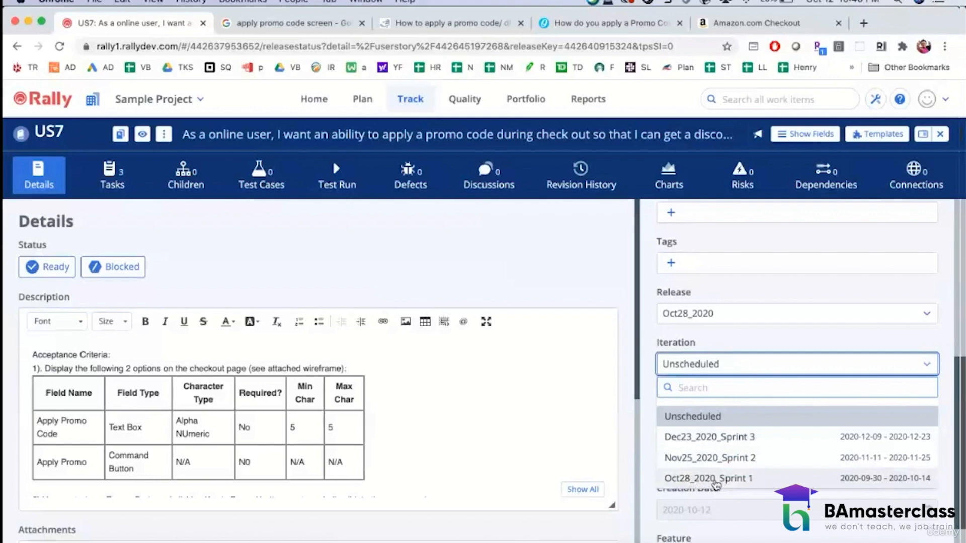
click(715, 480)
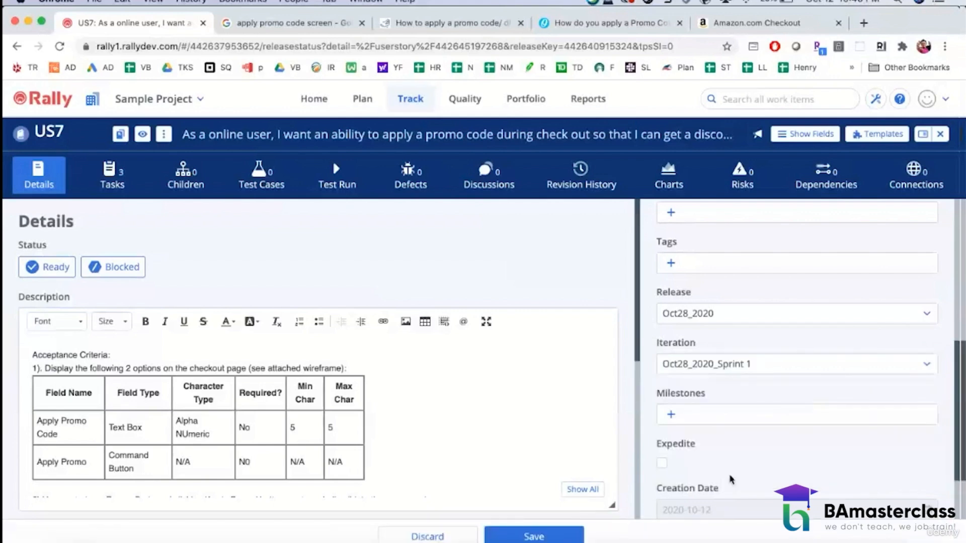
scroll(729, 486, down, 3)
click(526, 537)
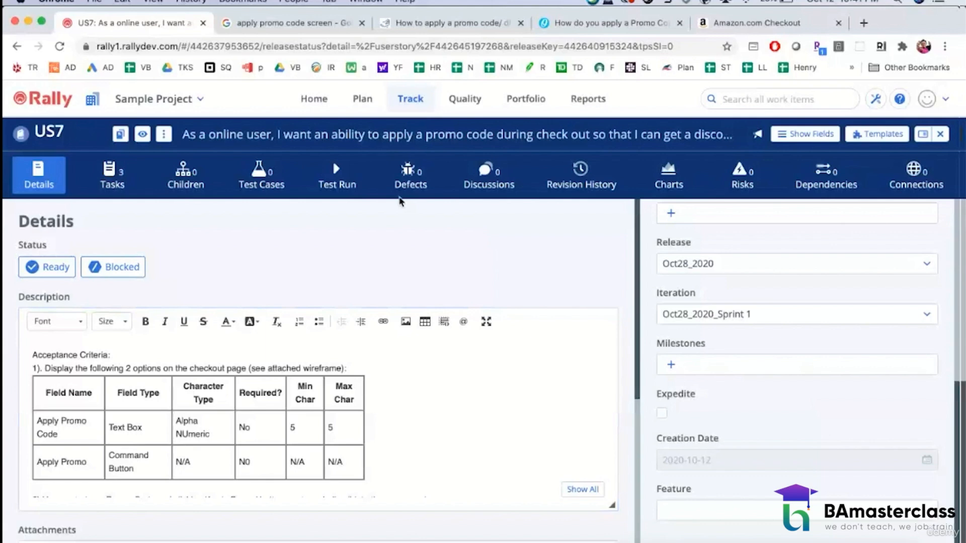
- Open the Iteration Status page and show the sprint's work items as a board
click(362, 109)
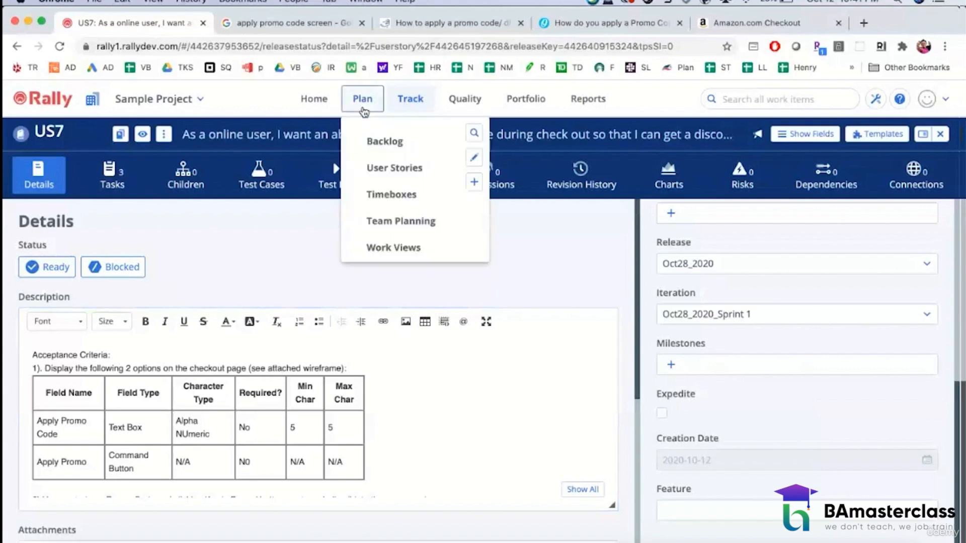
click(411, 106)
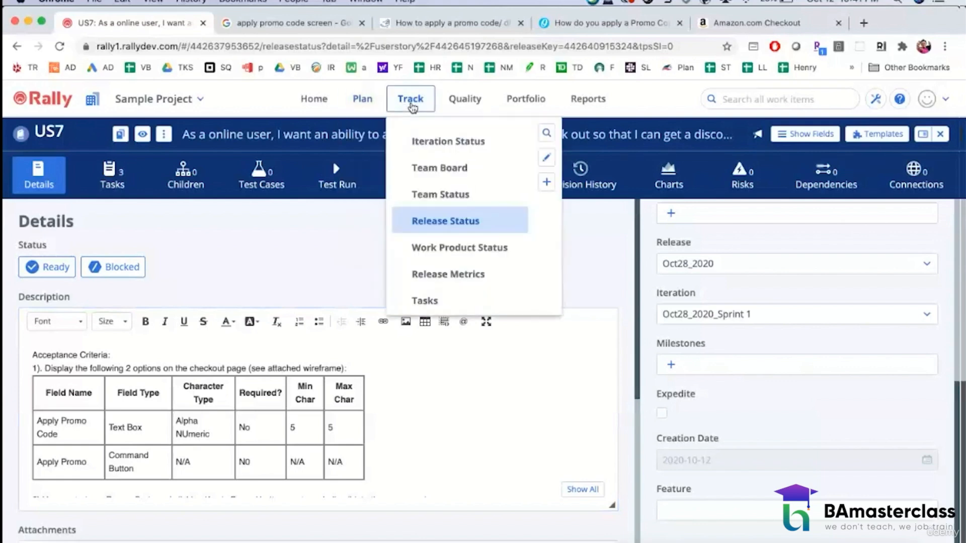
click(425, 143)
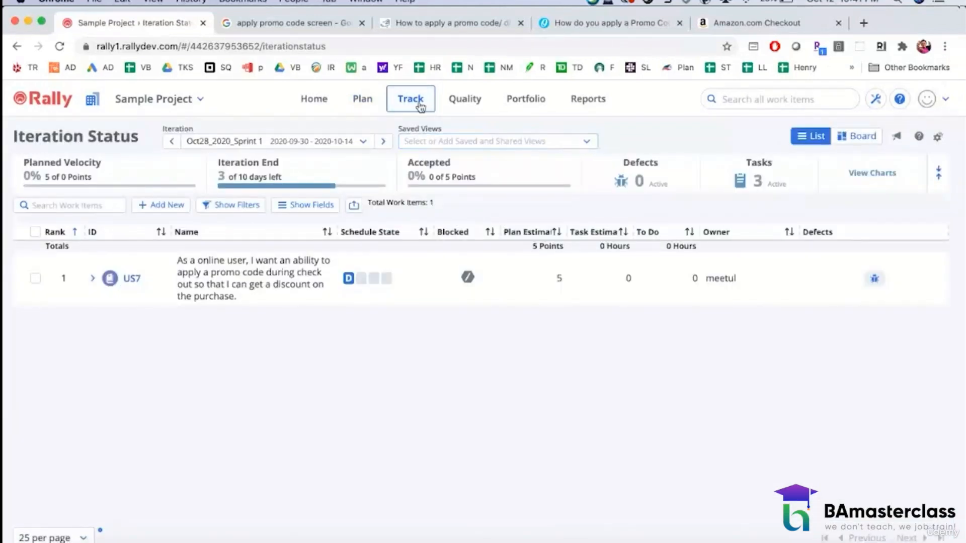
click(865, 138)
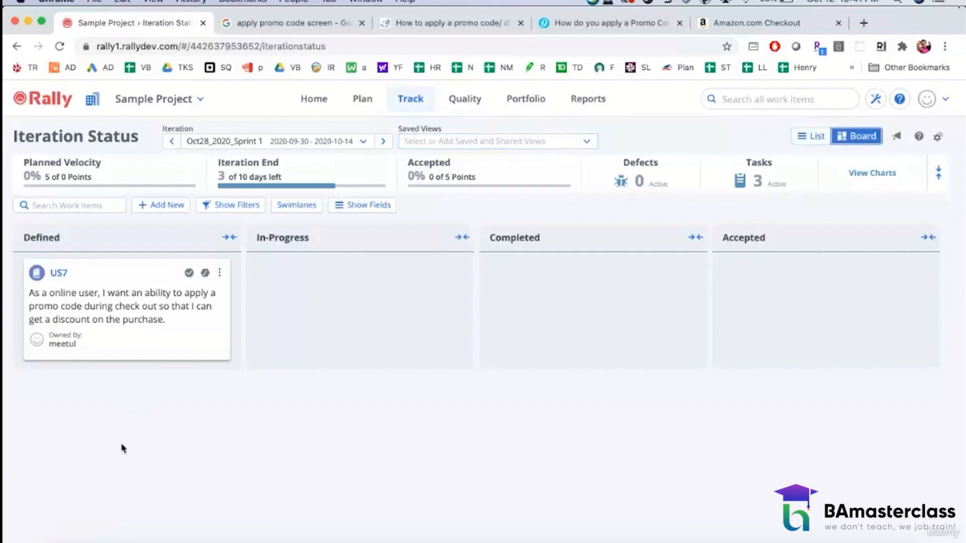
- Open US7 from the board to look at its details, and return to the Iteration Status board
click(59, 274)
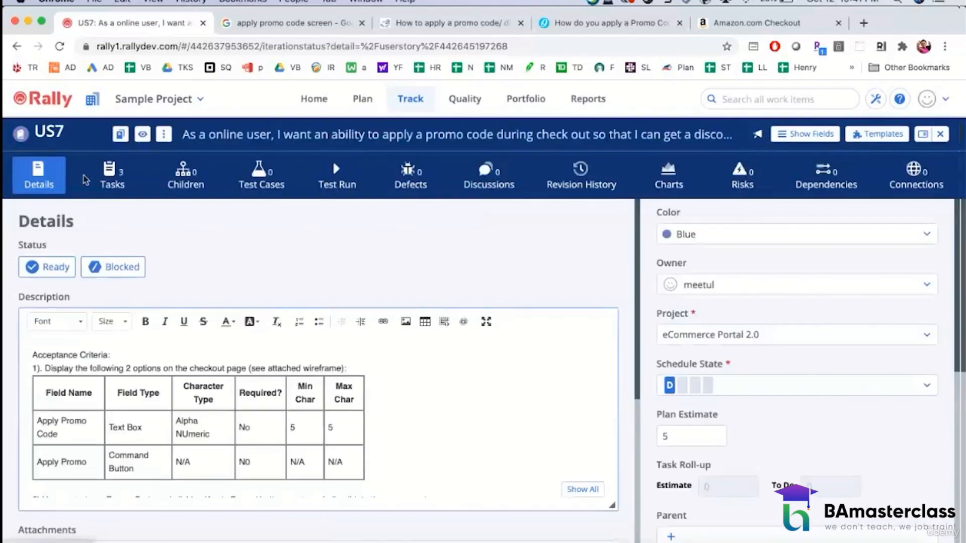
mouse_move(417, 99)
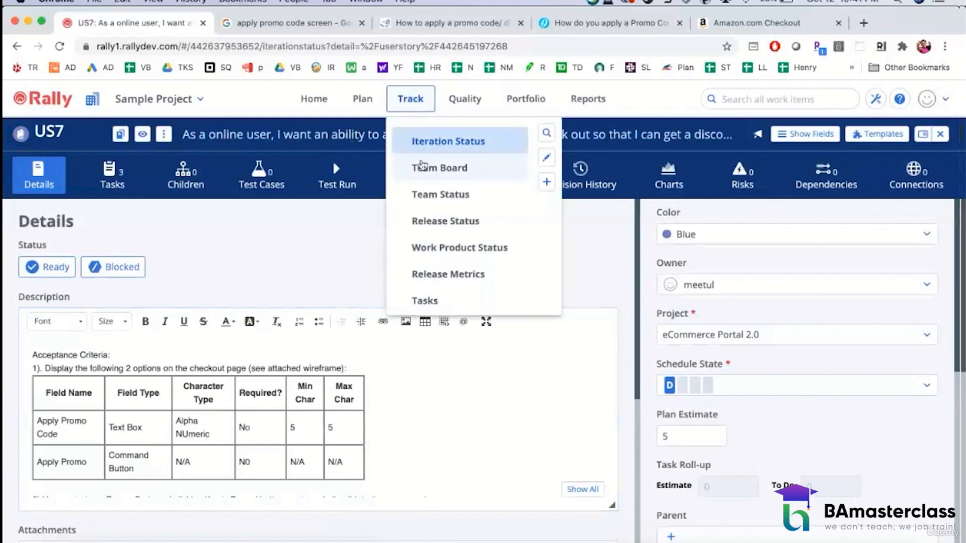
click(425, 145)
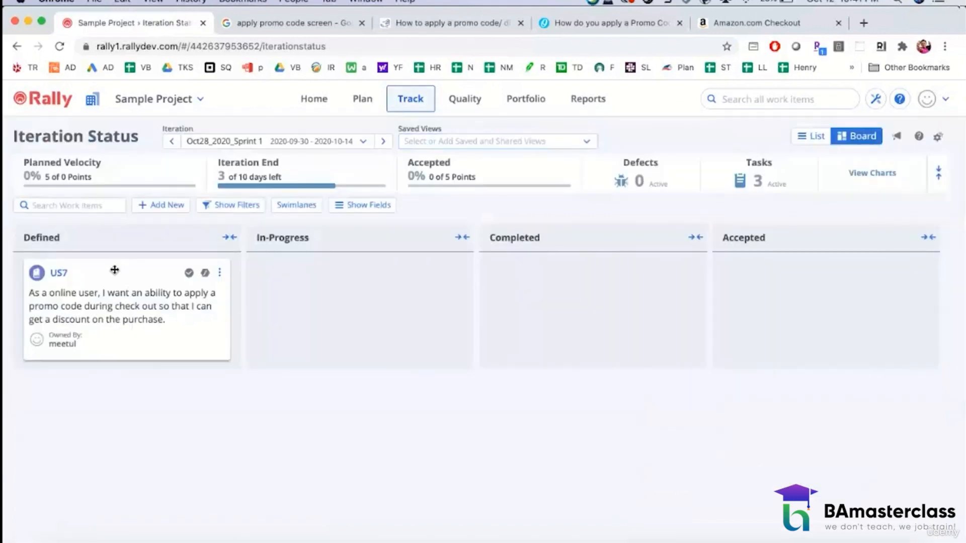
- Move the US7 card from Defined through In-Progress, Completed and Accepted, and return it to Completed
drag(59, 273, 306, 284)
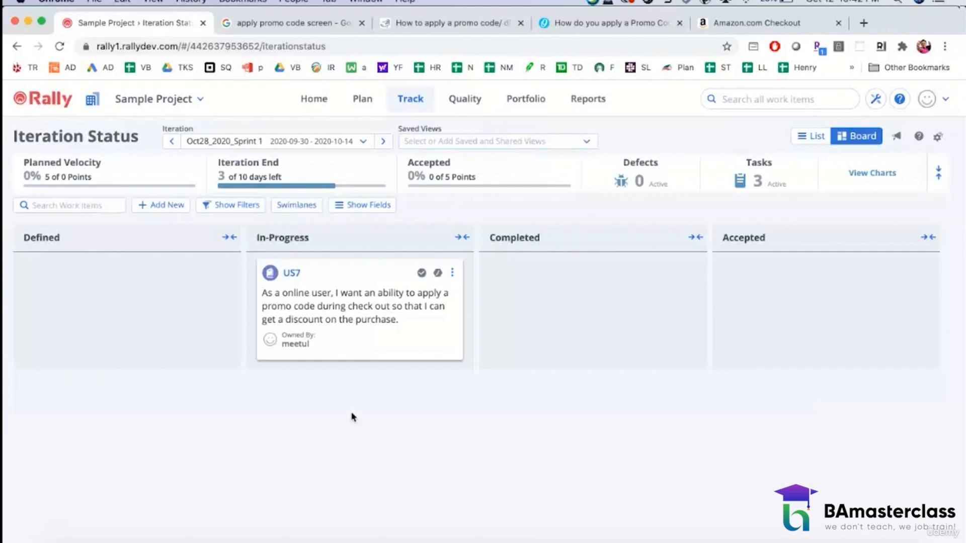
drag(293, 275, 492, 274)
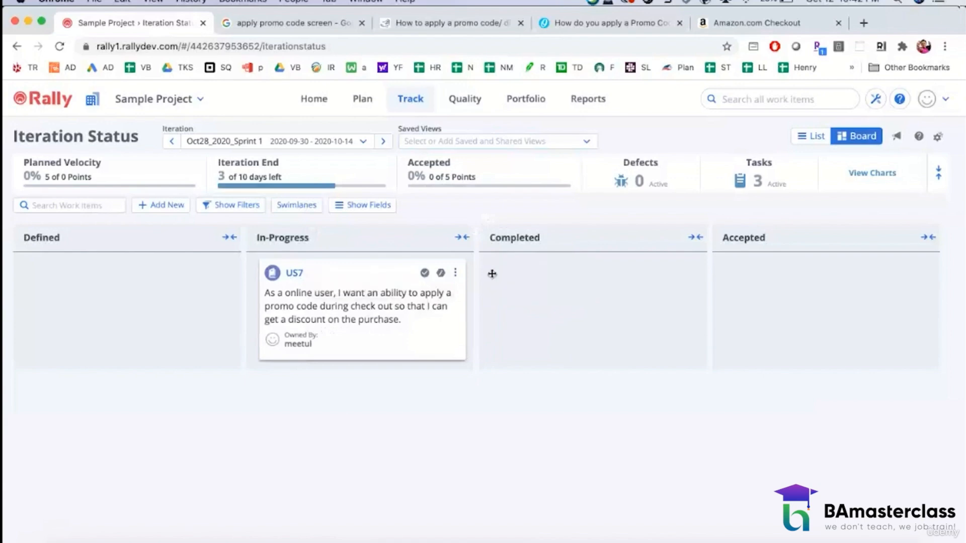
drag(367, 273, 565, 274)
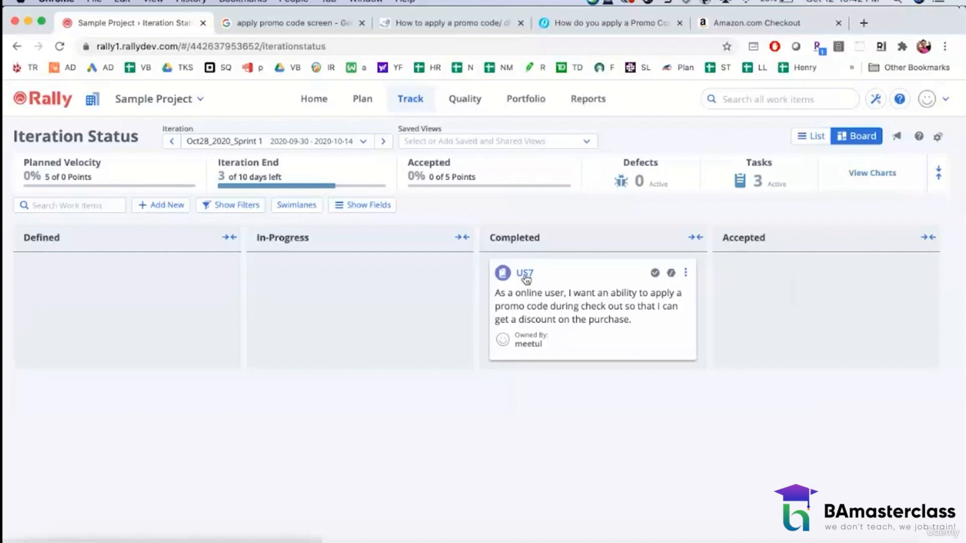
drag(524, 275, 777, 274)
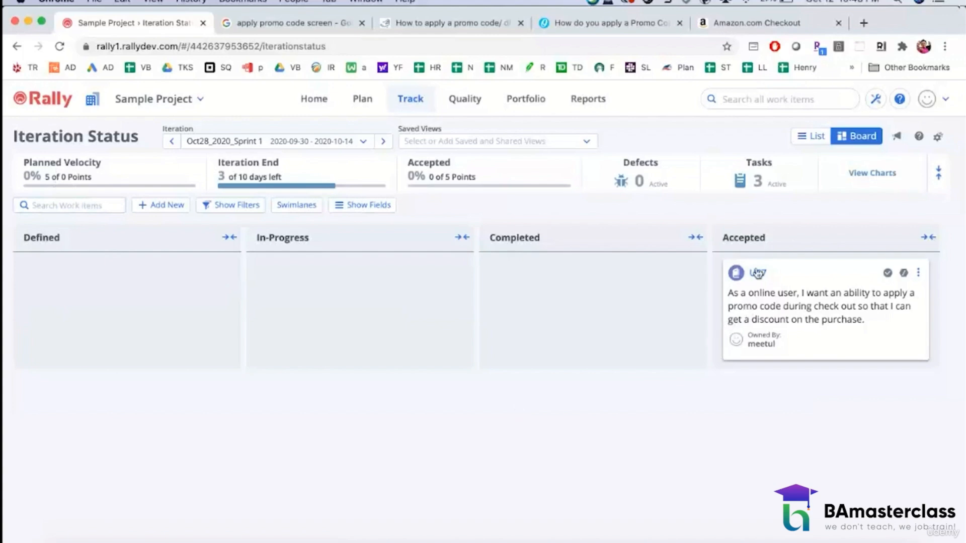
drag(756, 273, 508, 259)
- Open the defects of user story US7 and start a new defect with the full details form
click(524, 273)
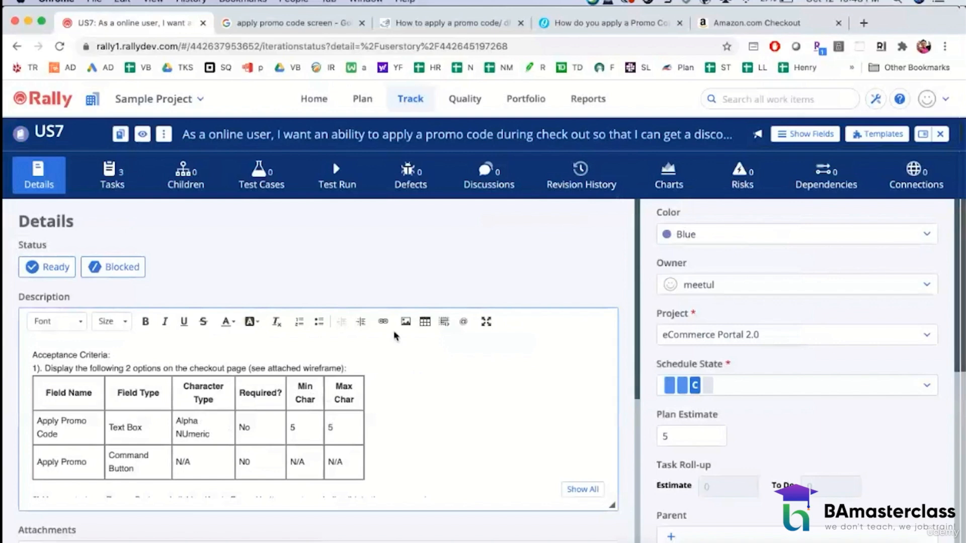
click(415, 190)
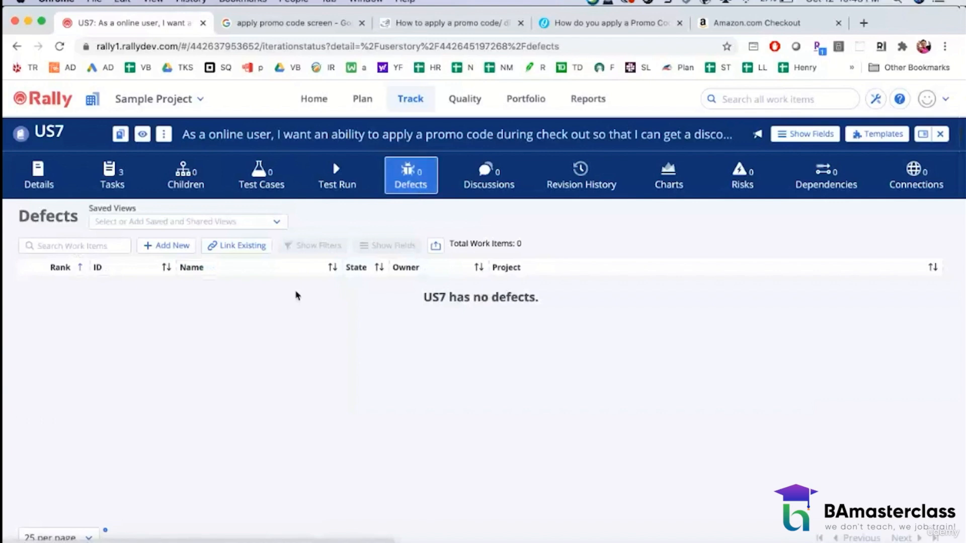
click(177, 247)
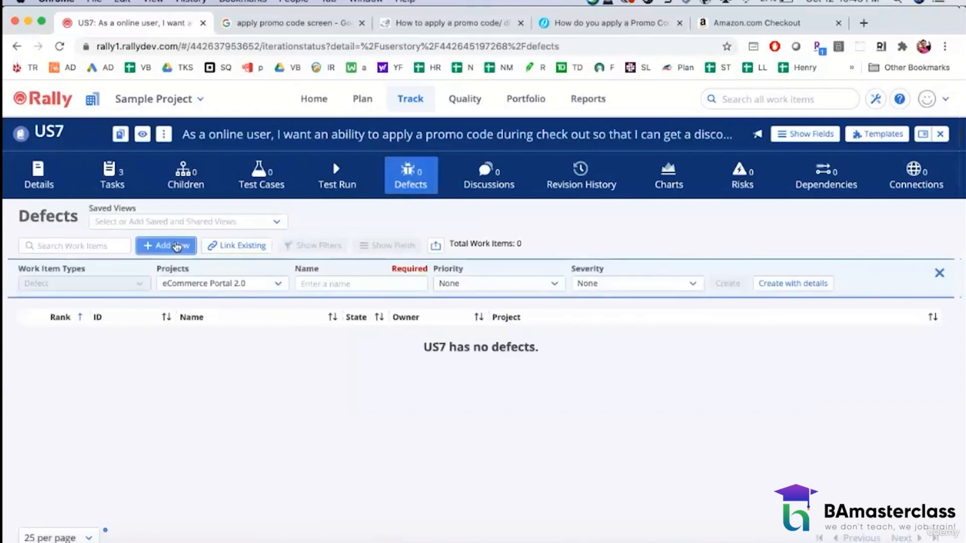
click(329, 285)
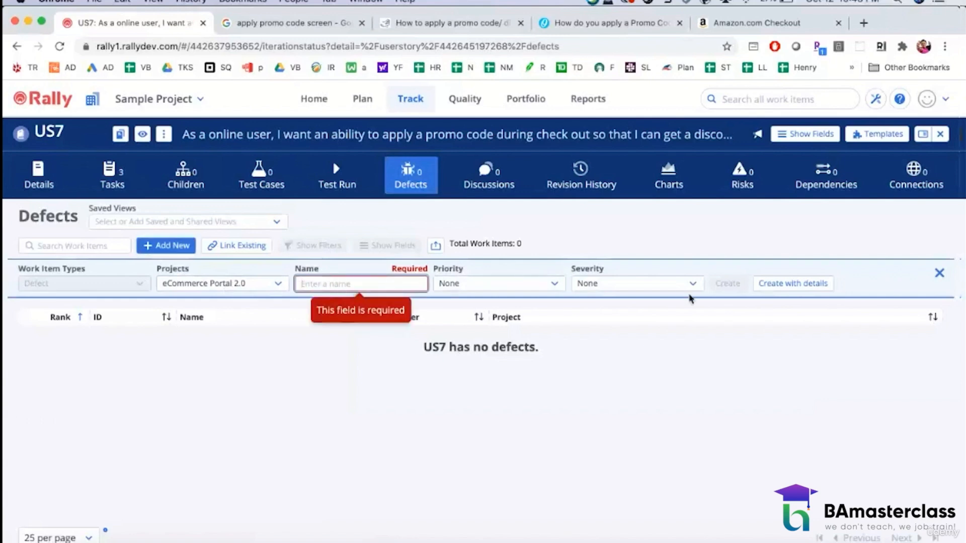
click(770, 285)
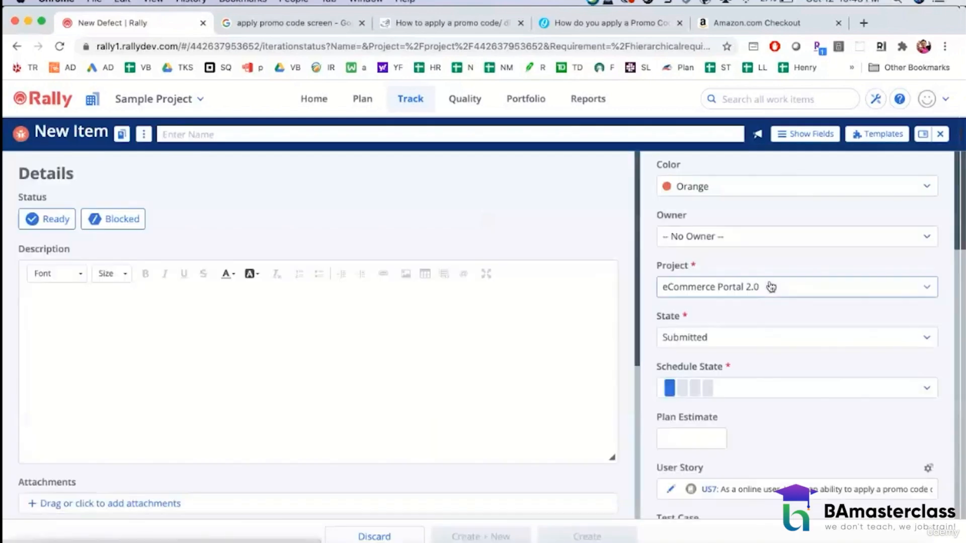
- Name the new defect "Apply Promo Code Button does not work"
click(277, 137)
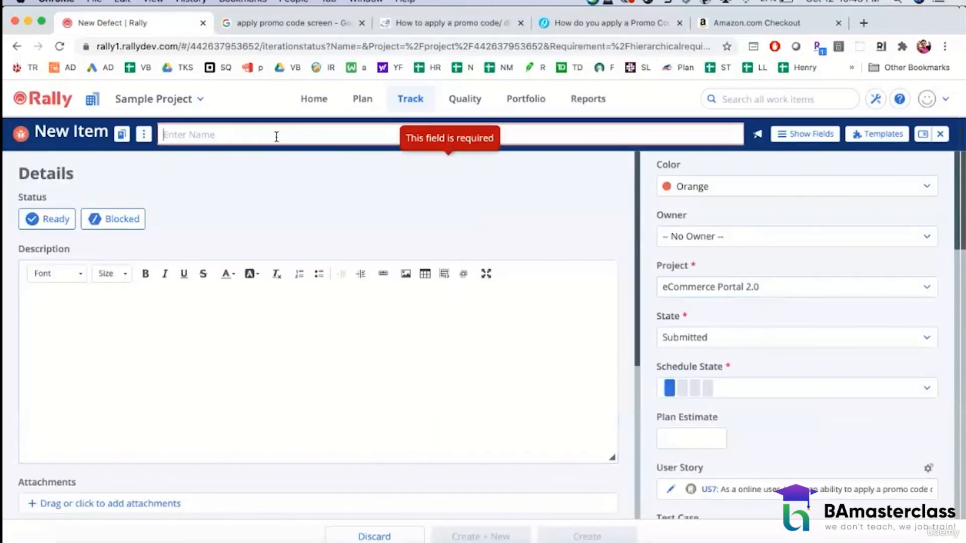
text(Appl)
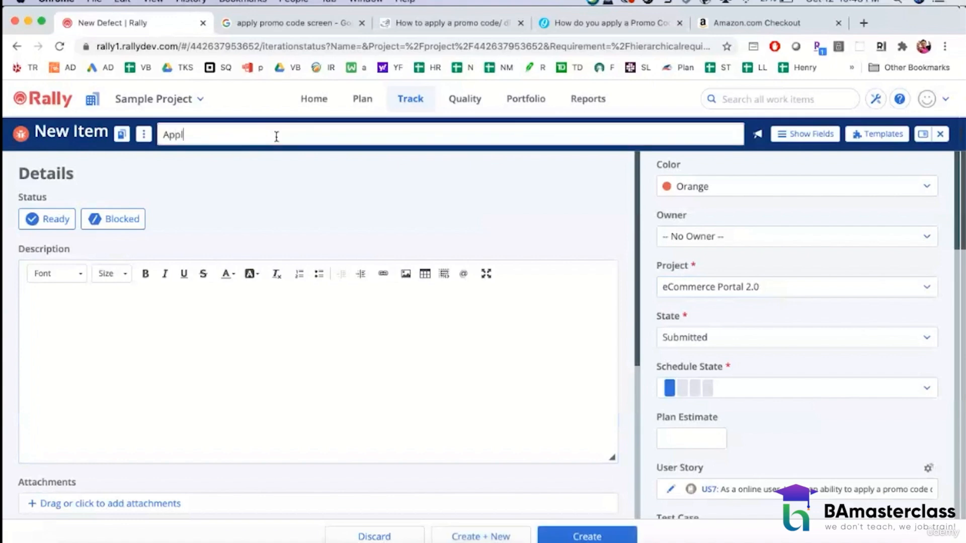
text(y Promo Code Button d)
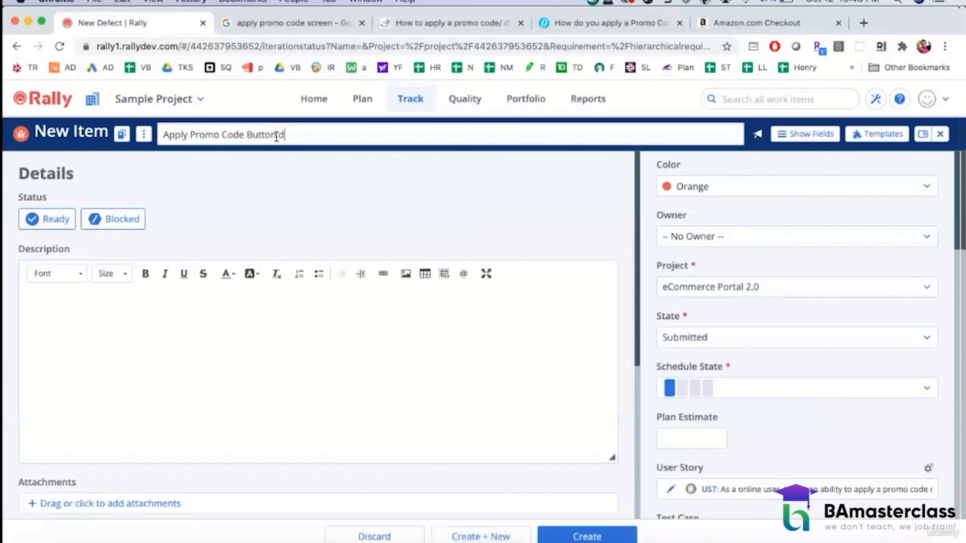
text(oes not work)
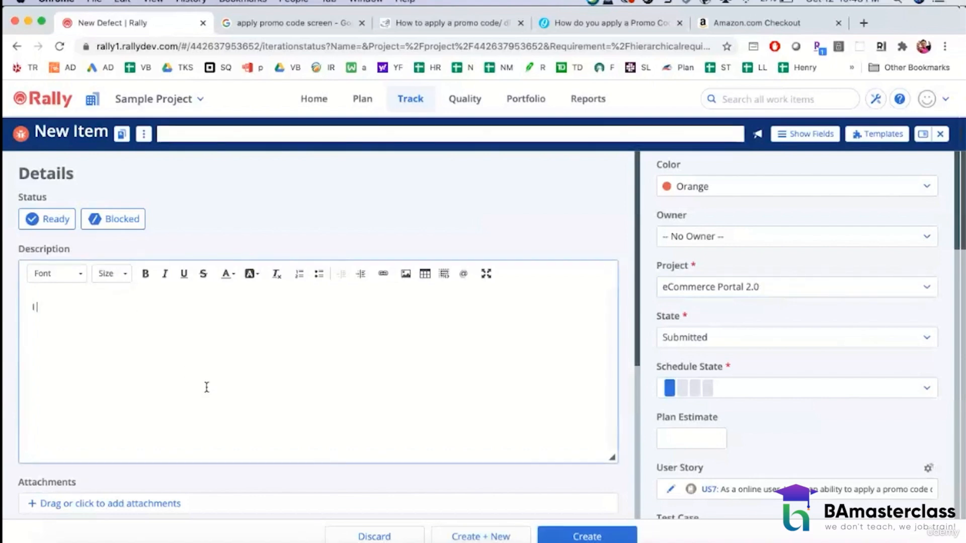
- Enter the reproduction steps in the defect's description: "I Performed the following steps: 1) Entered Promo Code 2) Click 'Apply Promo' button"
text(Perfformed the)
key(BackSpace)
key(BackSpace)
text(ormed th)
key(BackSpace)
text(the following steps)
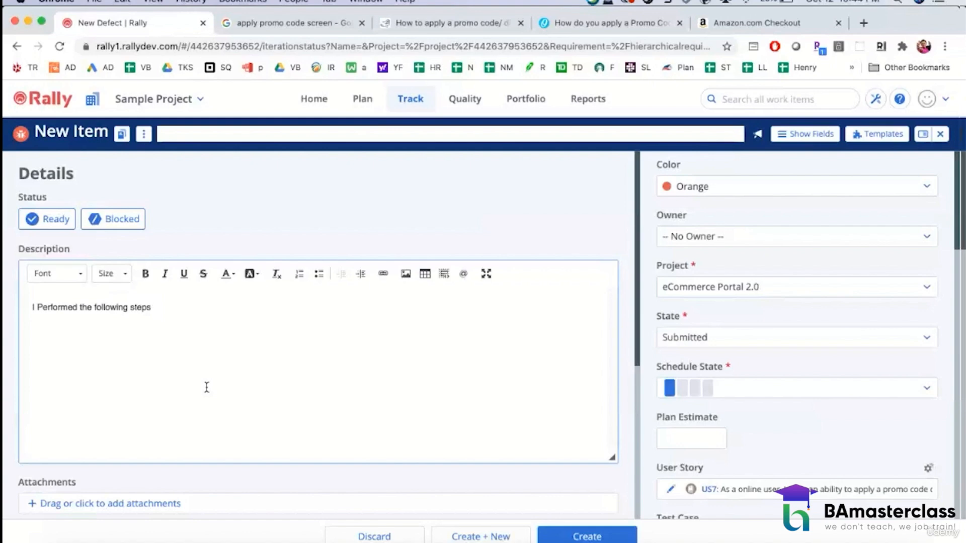
text(: 1) Entered )
text(Promo Codr)
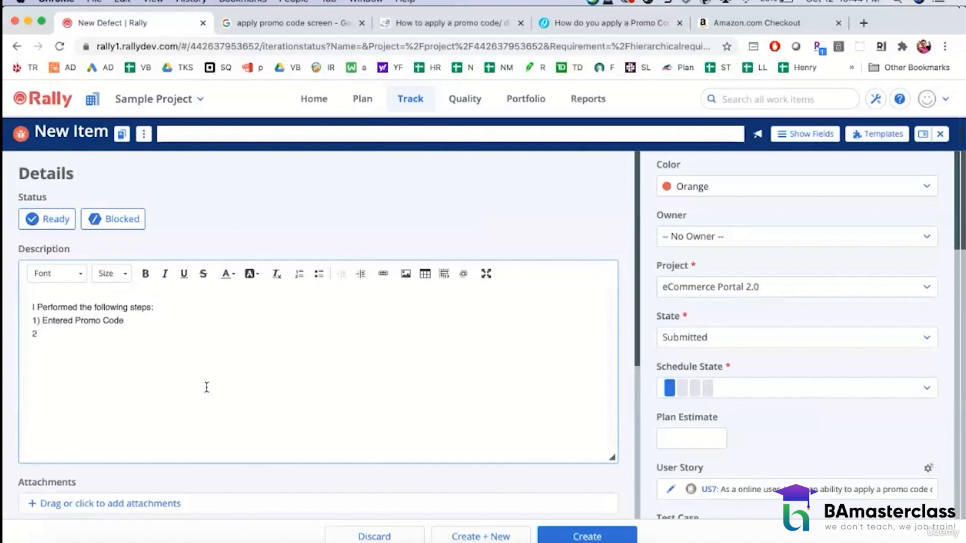
text(2) Click 'Apply Promo' but)
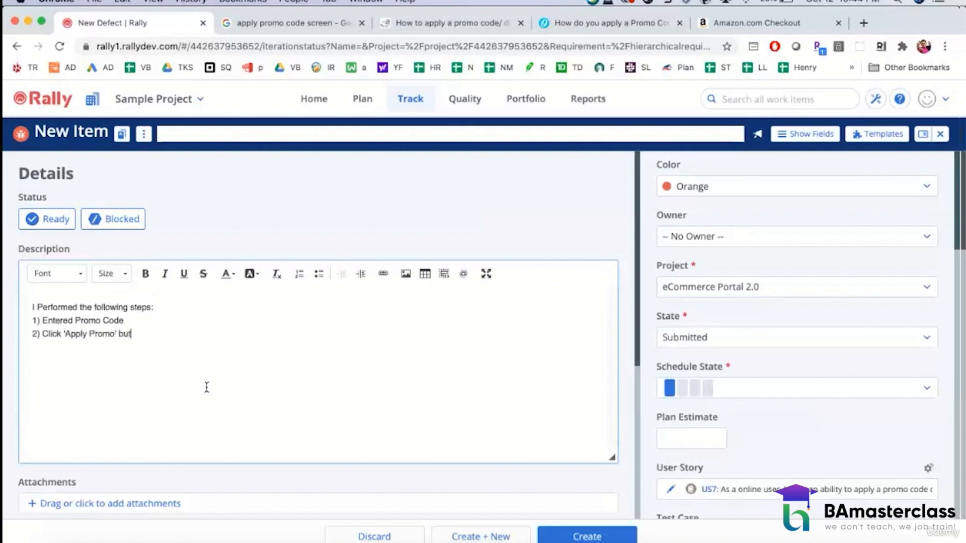
text(ton)
- Add to the description: "However, when I click "Apply Promo Code' button, the validation of Promo Code does not happen and the page remains stagnatnt."
text(Howeve)
text(r, when I click "Apply)
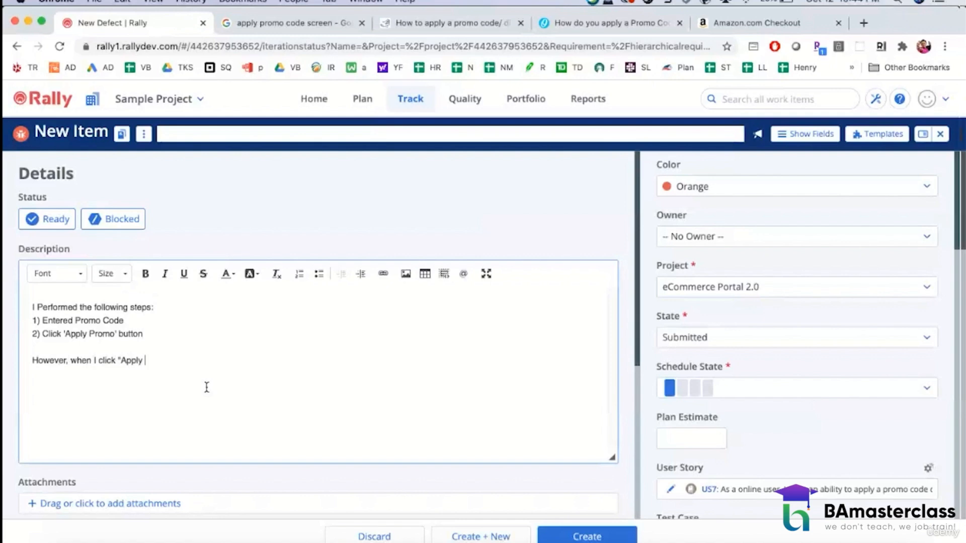
text(Promo Code' button,)
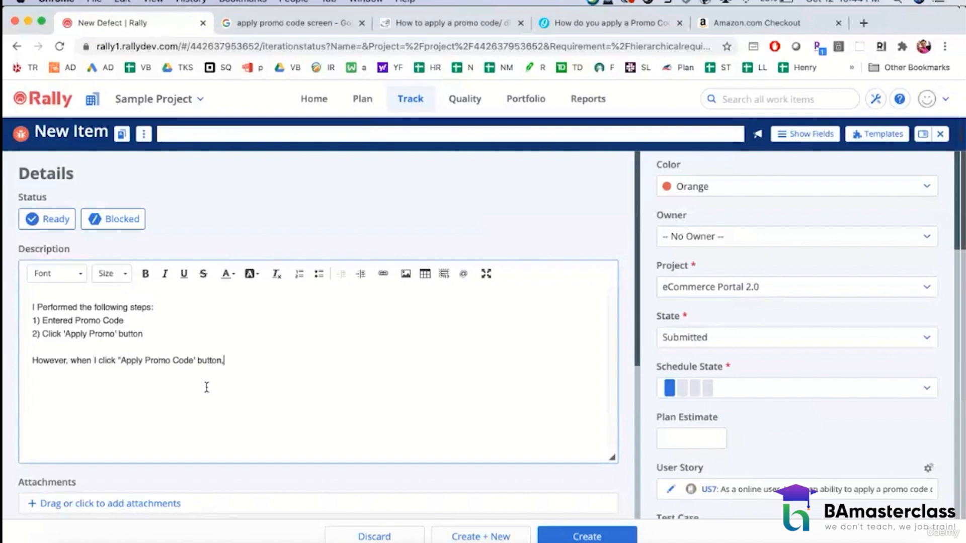
text( the validation of Pro)
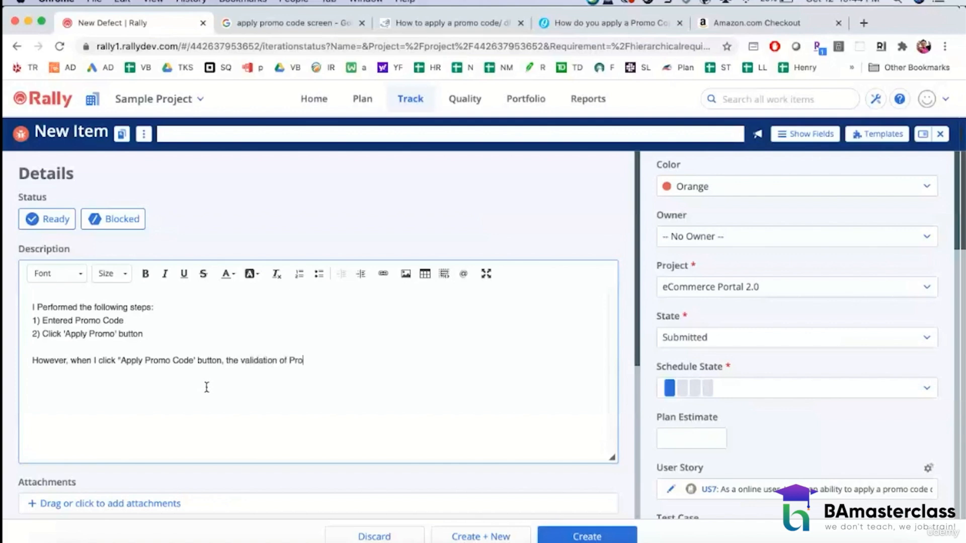
text(mo Code does not happen )
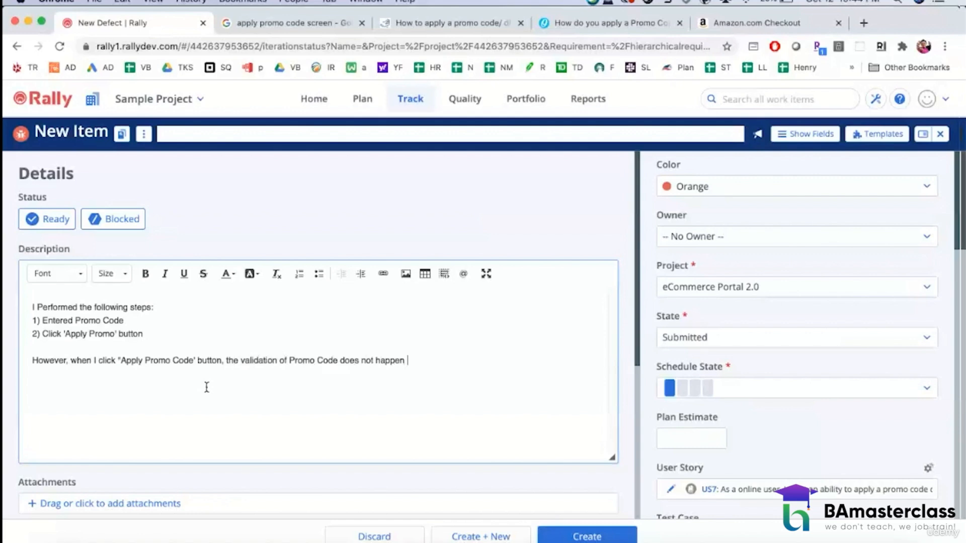
text(and the page remains stagnatnt.)
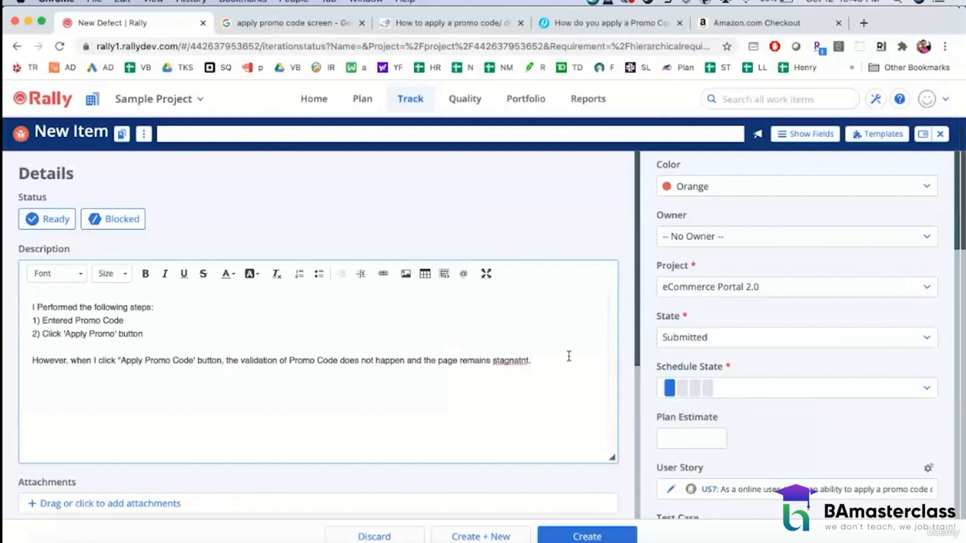
- Schedule the defect for release Oct28_2020 and iteration Oct28_2020_Sprint 1
click(714, 241)
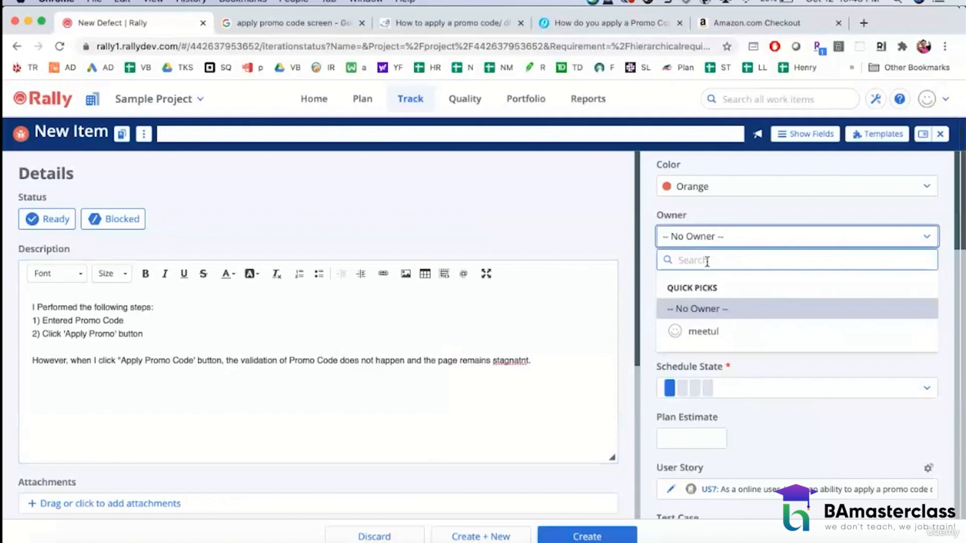
click(582, 224)
scroll(765, 345, down, 1)
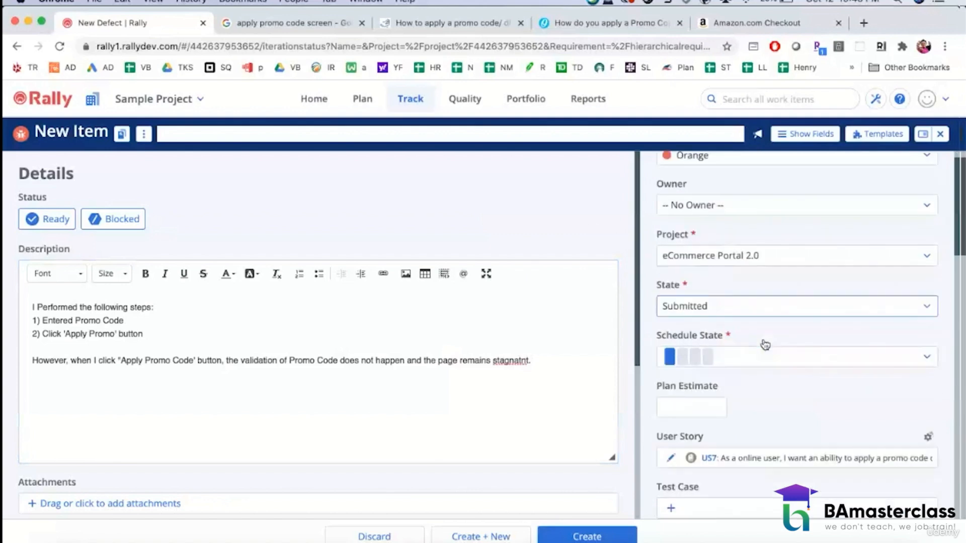
scroll(765, 344, down, 5)
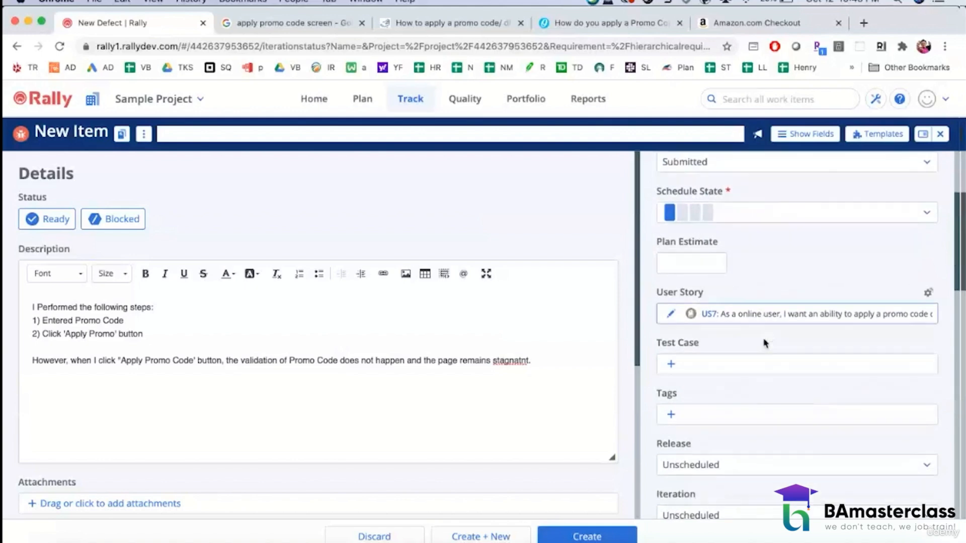
scroll(765, 343, down, 2)
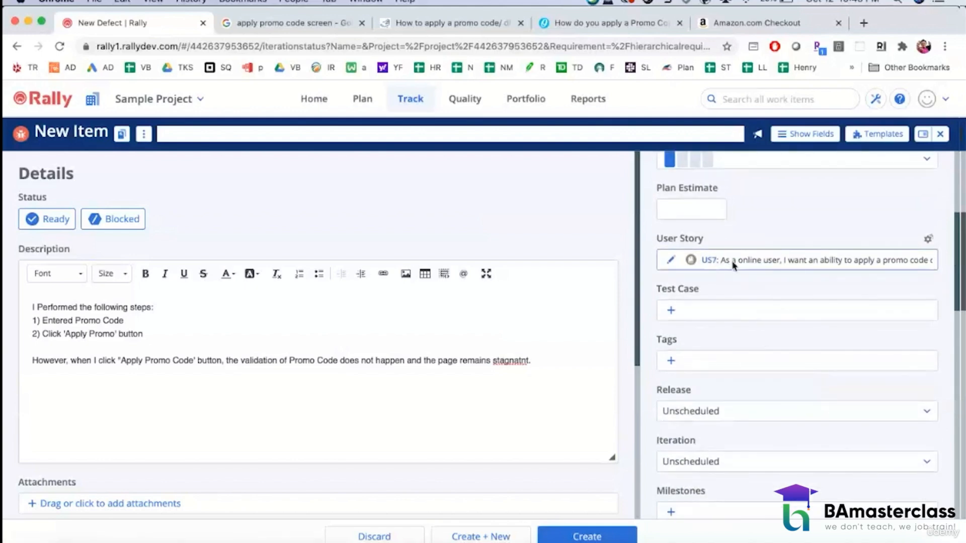
scroll(744, 364, down, 3)
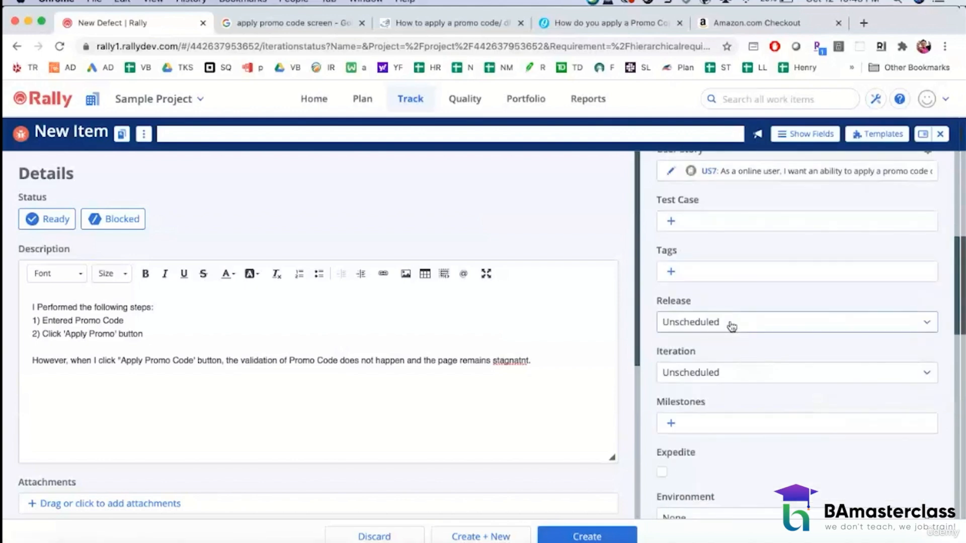
click(731, 326)
click(703, 435)
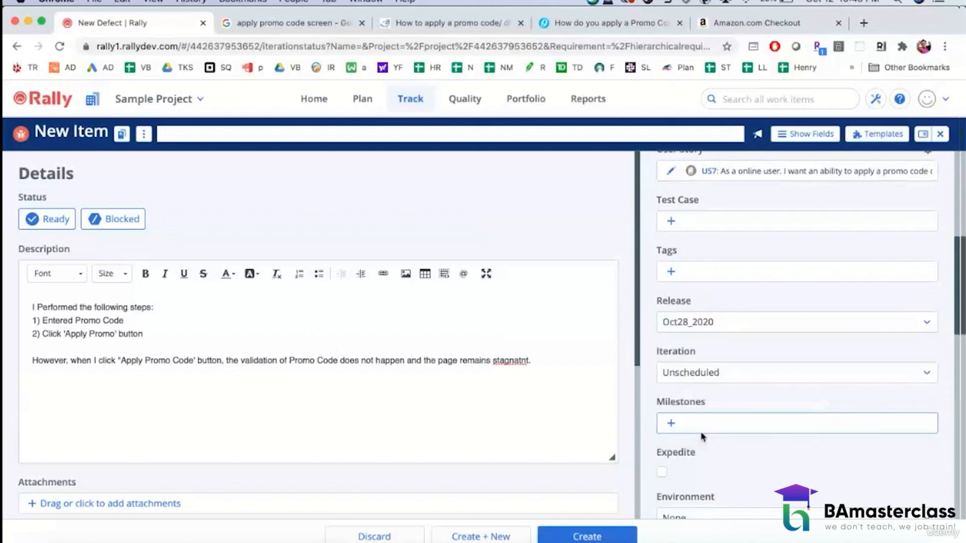
click(707, 375)
click(711, 489)
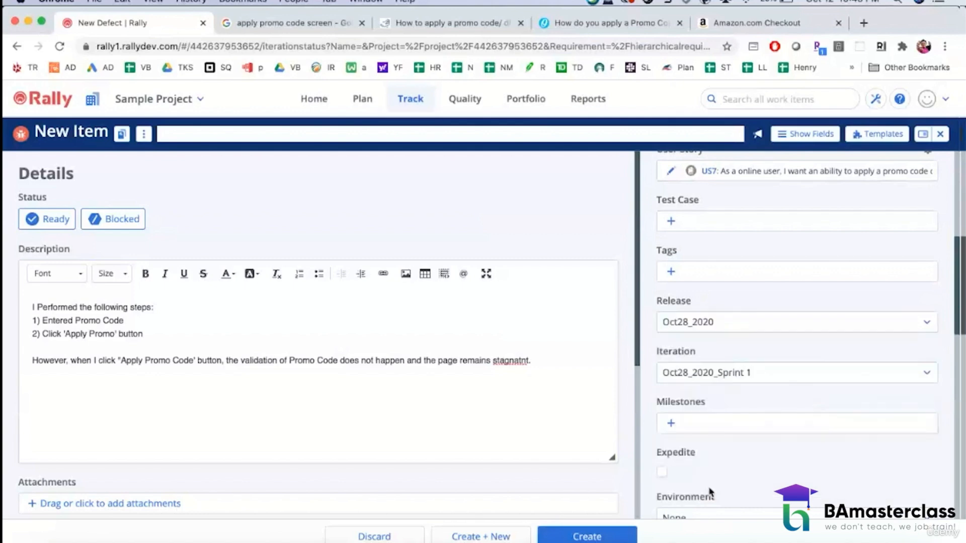
- Set the defect's environment to Test and its priority to Resolve Immediately
scroll(729, 463, down, 4)
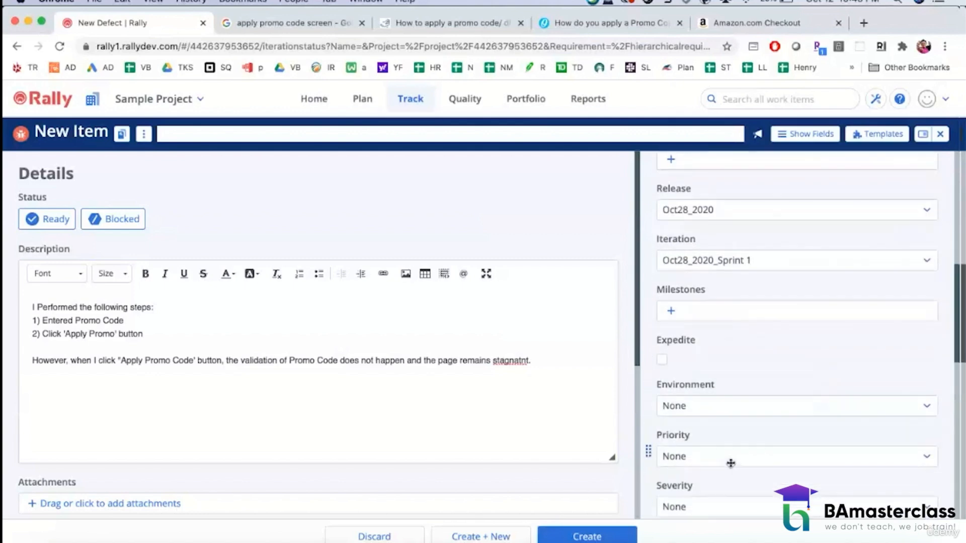
scroll(731, 463, down, 3)
click(709, 329)
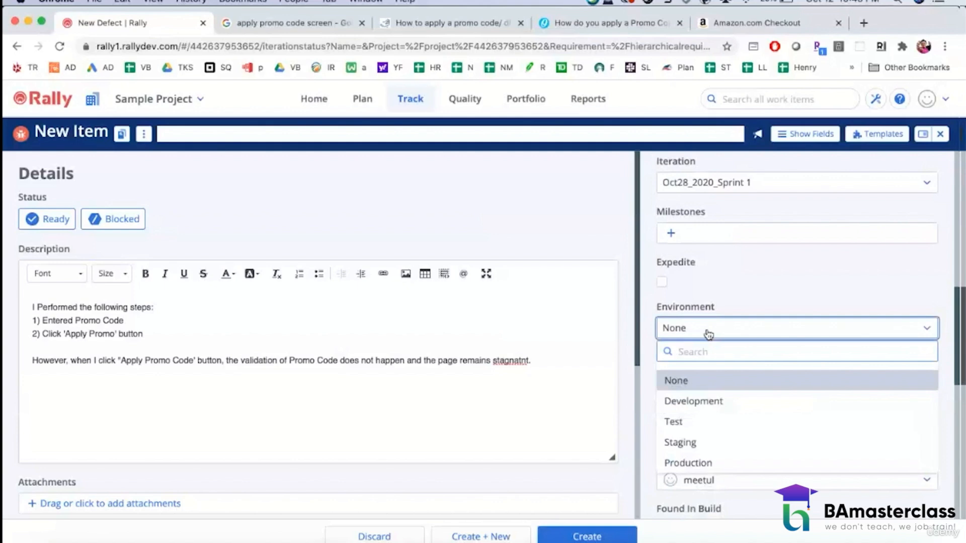
click(683, 425)
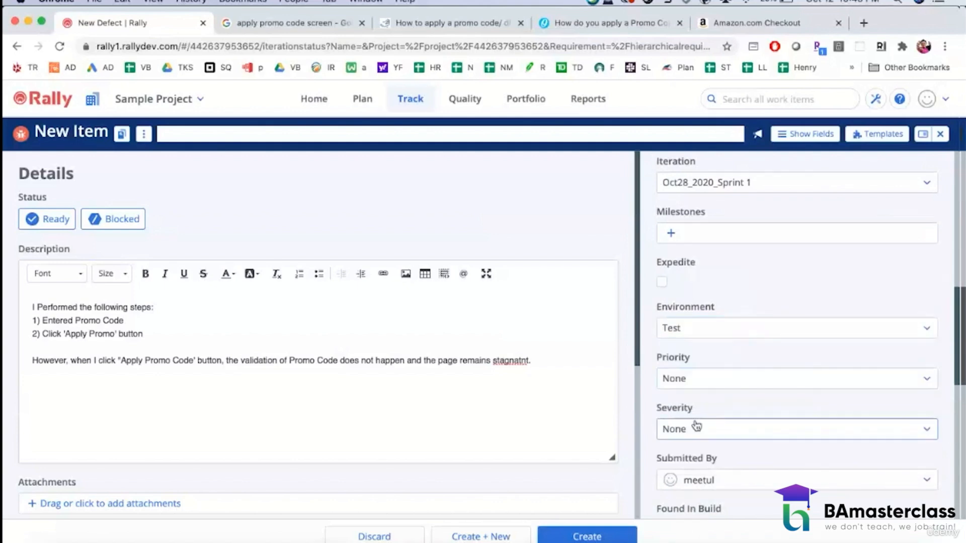
scroll(696, 425, down, 1)
scroll(696, 426, down, 2)
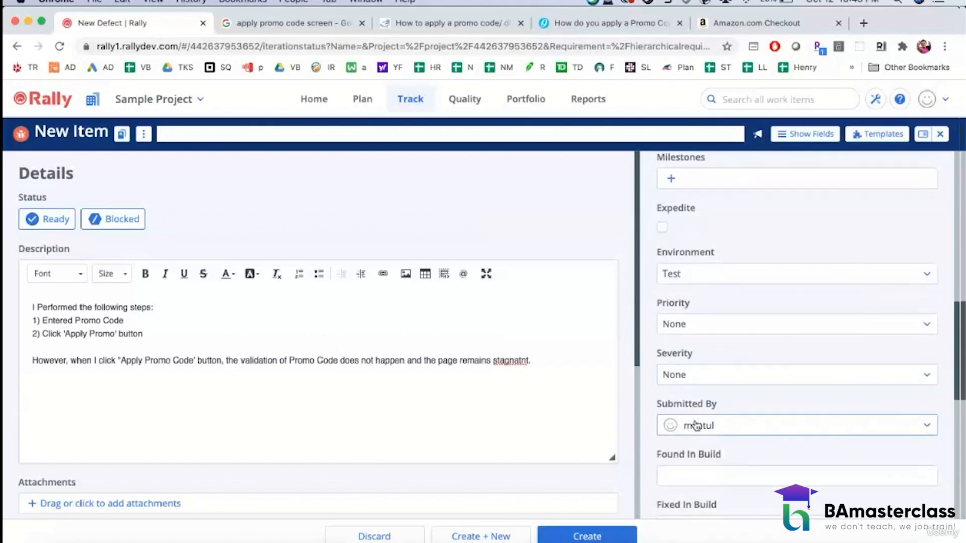
click(709, 384)
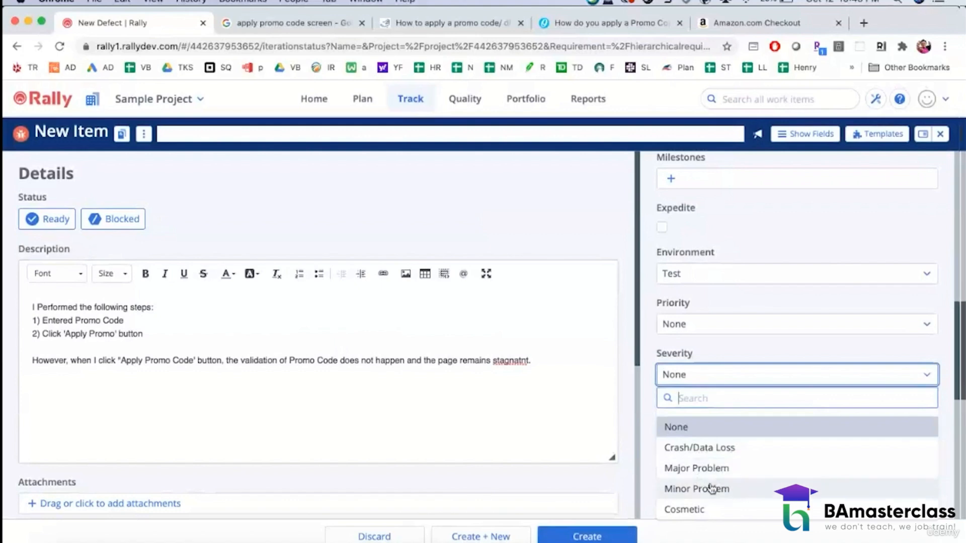
click(712, 324)
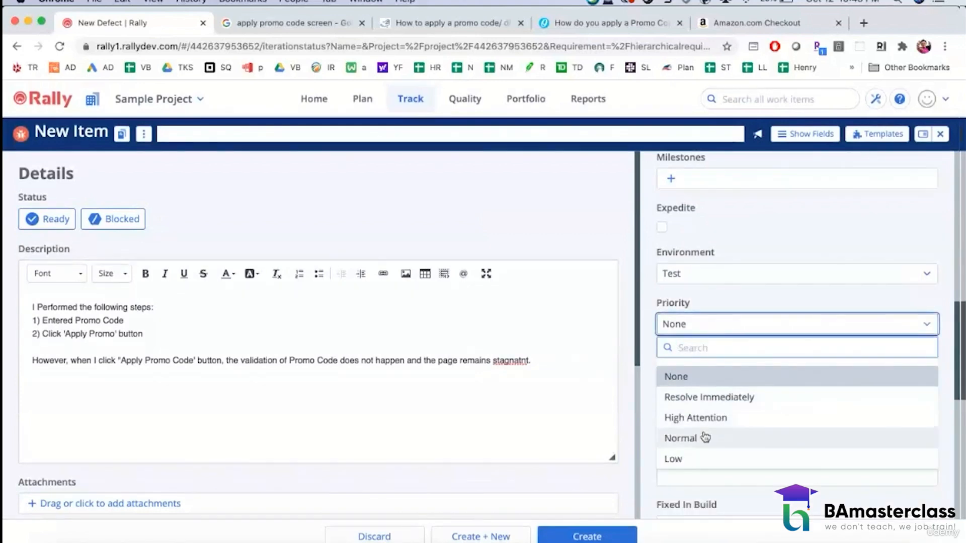
click(719, 398)
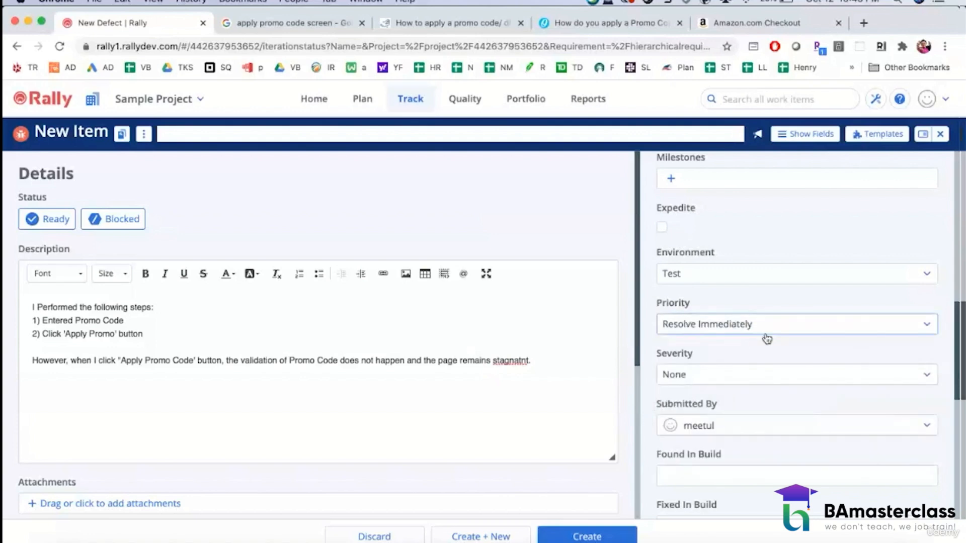
- Create the defect and look over its saved details, including the attachments and notes areas
scroll(770, 359, down, 5)
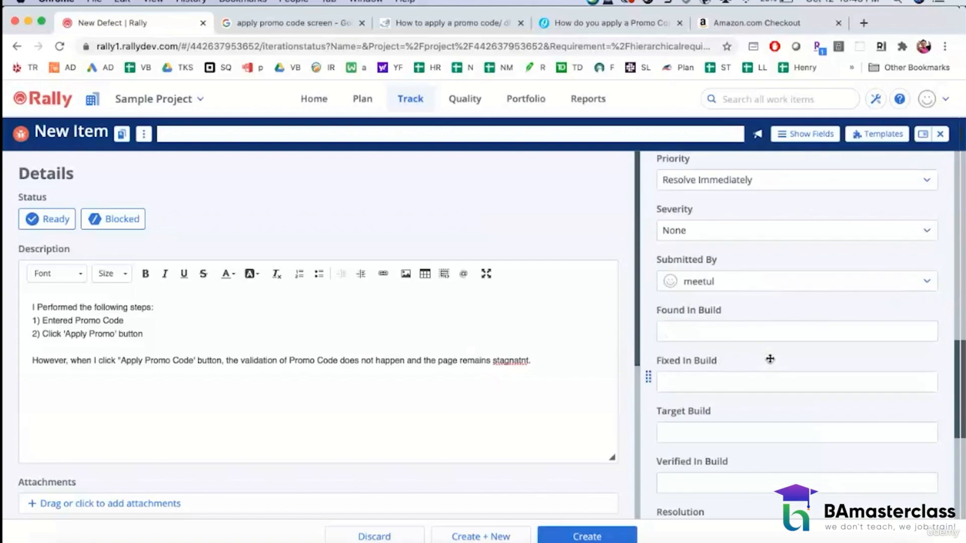
scroll(770, 359, down, 4)
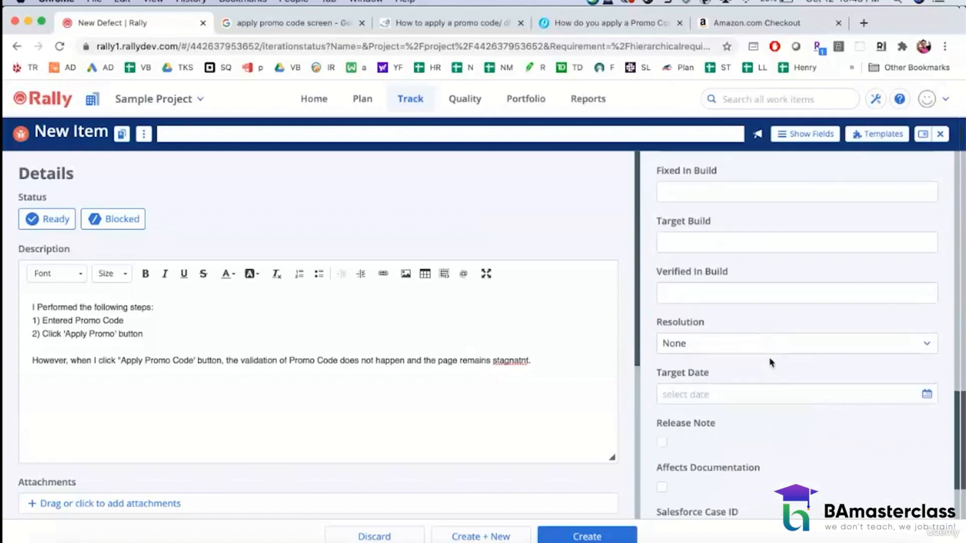
click(601, 537)
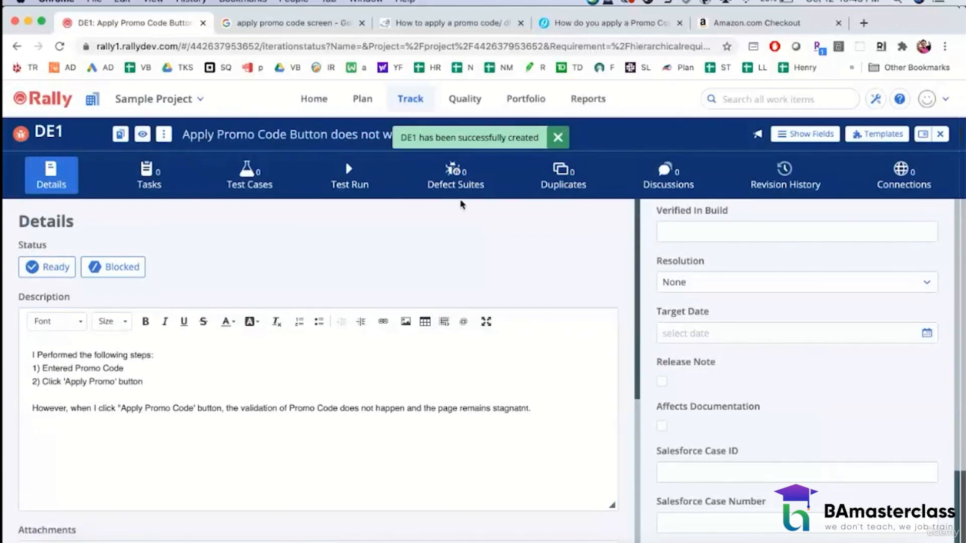
scroll(462, 249, down, 2)
scroll(464, 248, down, 4)
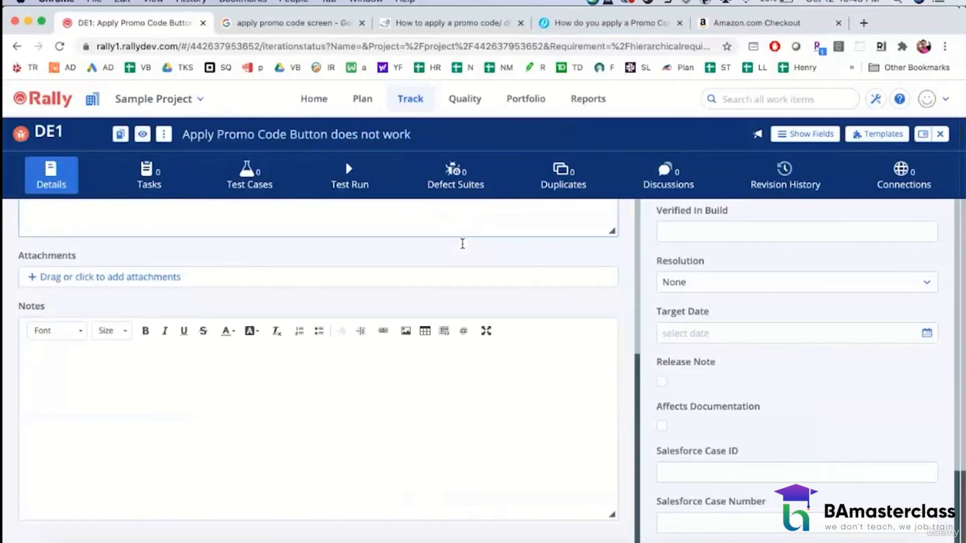
- Look over the saved defect's description, notes, environment and priority fields
scroll(463, 248, up, 6)
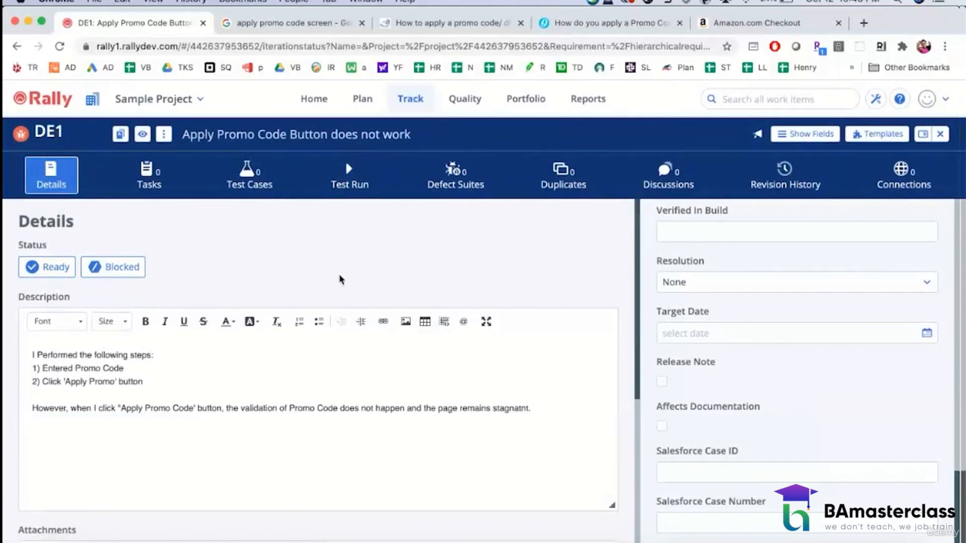
scroll(402, 320, down, 3)
scroll(403, 320, down, 3)
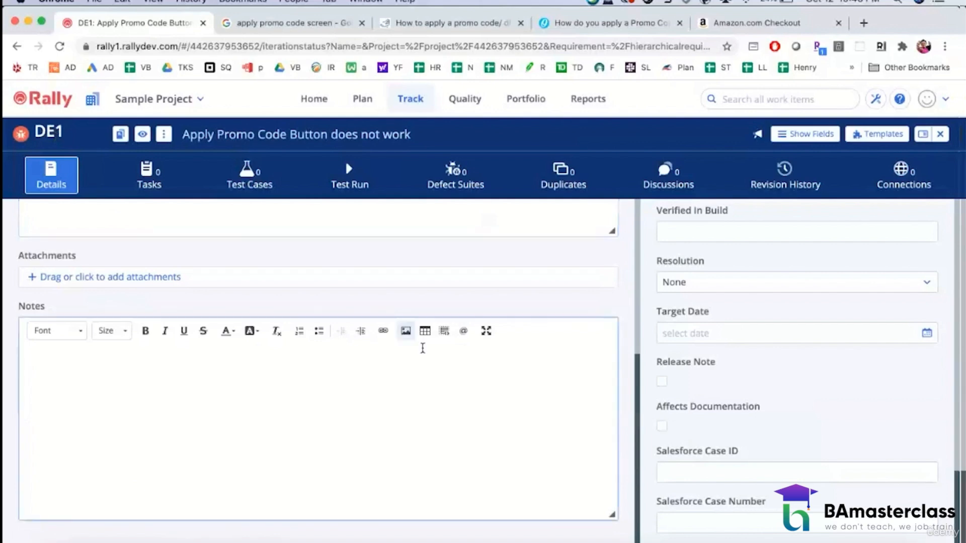
scroll(763, 426, up, 5)
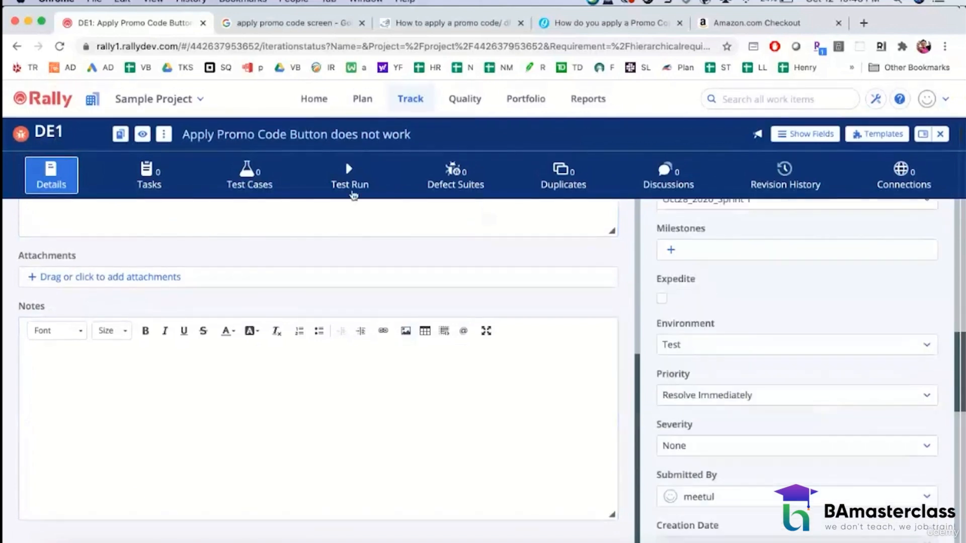
- Open user story US7 from the Iteration Status board, check its linked defects and return to its details
click(362, 100)
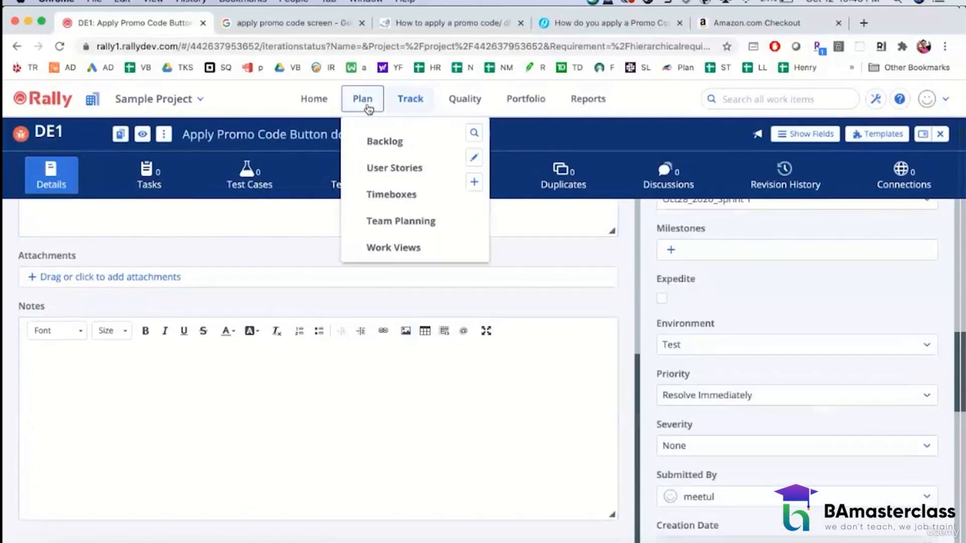
click(401, 103)
click(411, 107)
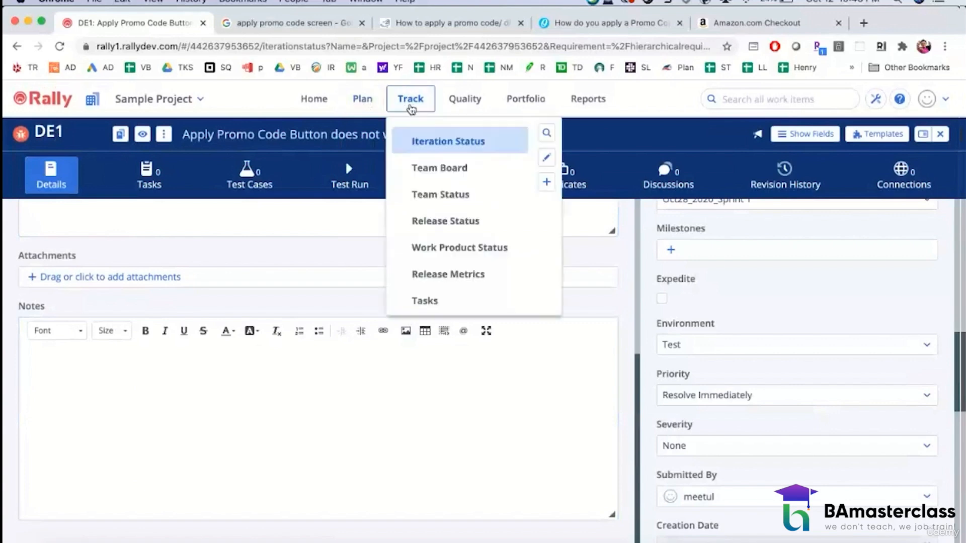
click(368, 106)
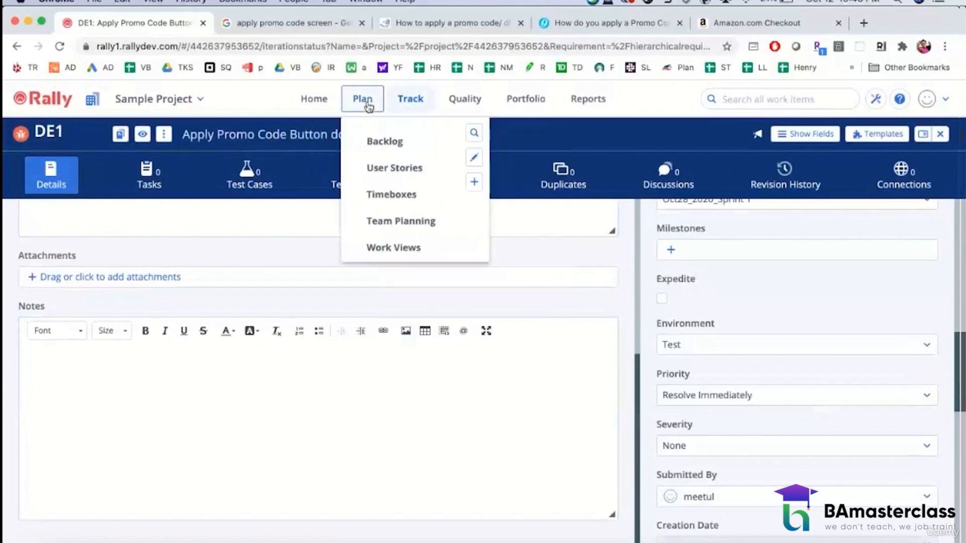
click(401, 104)
click(418, 141)
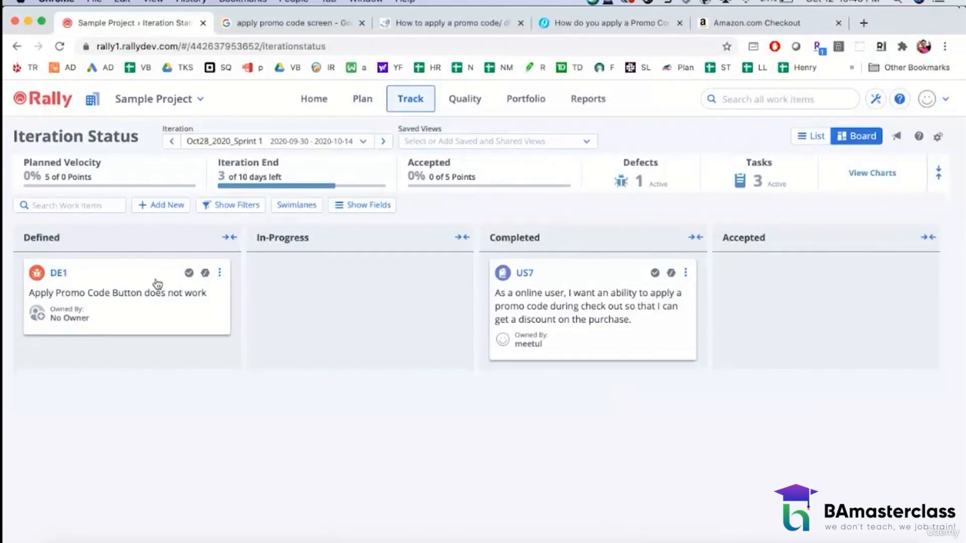
click(511, 275)
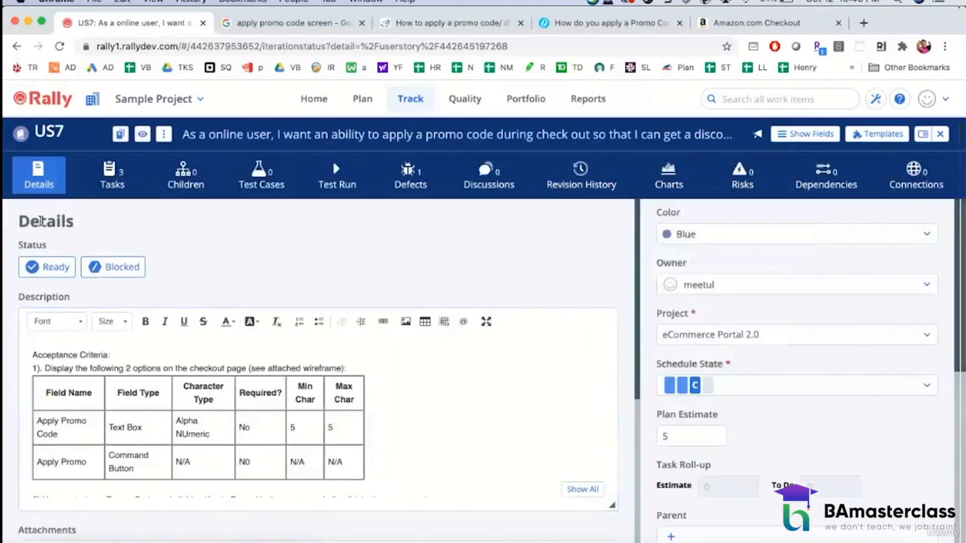
click(407, 183)
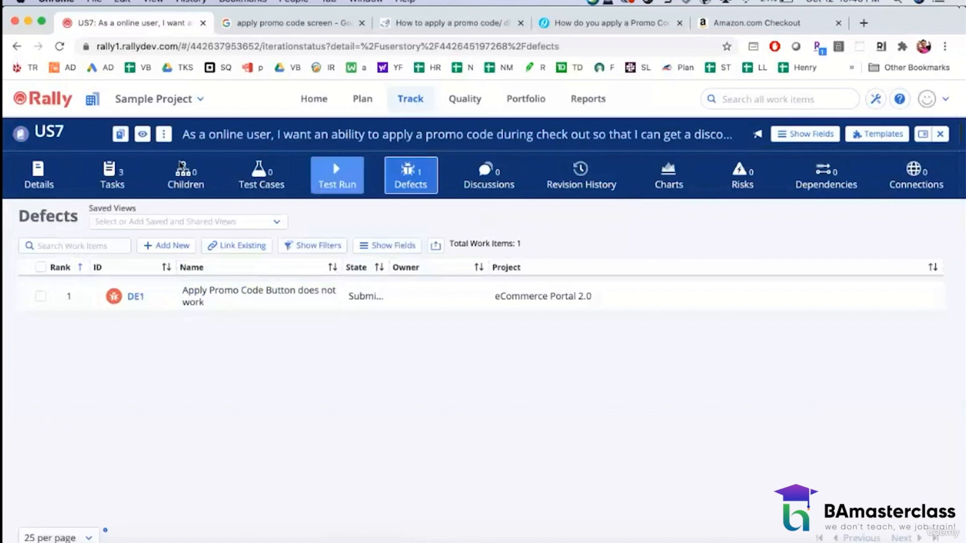
click(47, 173)
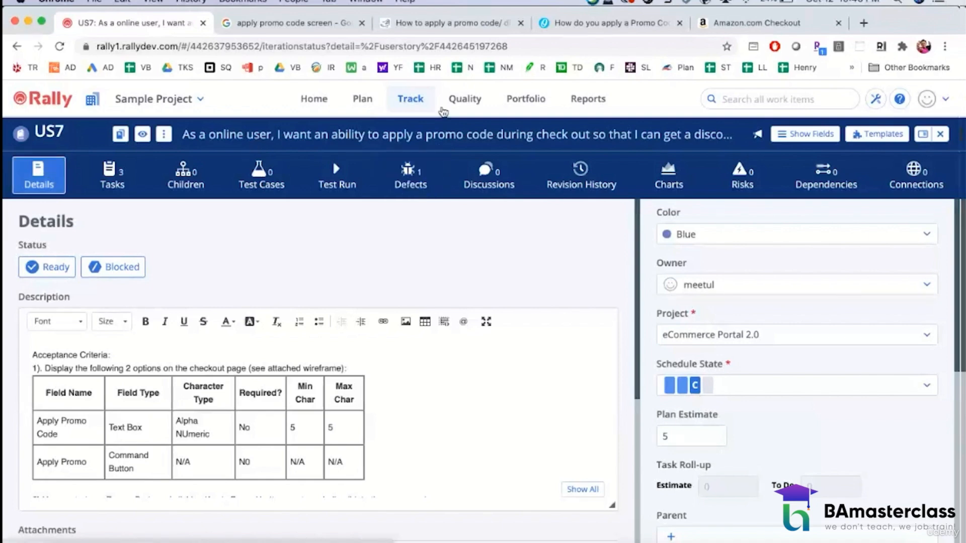
- On the Iteration Status board, move defect DE1 from Defined to In-Progress and on to Completed
mouse_move(433, 108)
click(424, 142)
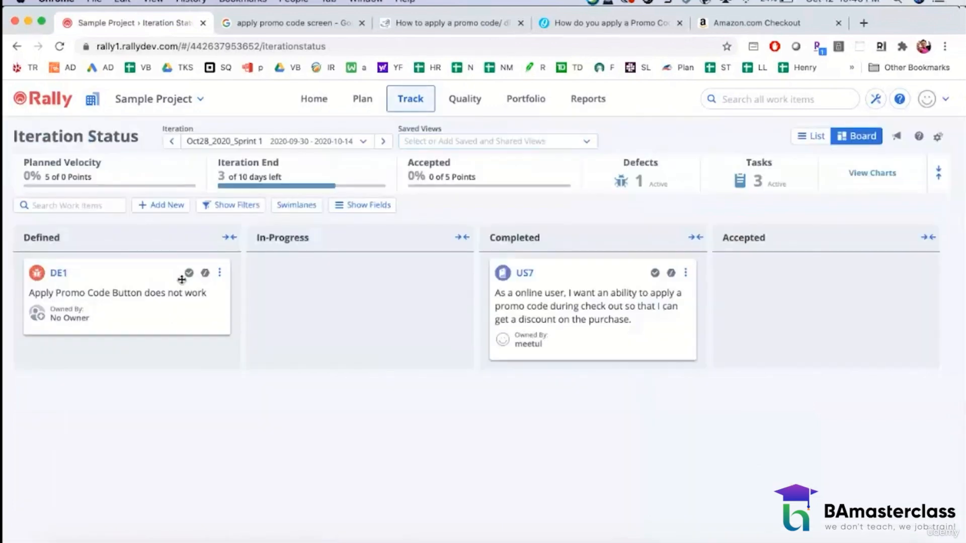
drag(57, 273, 282, 263)
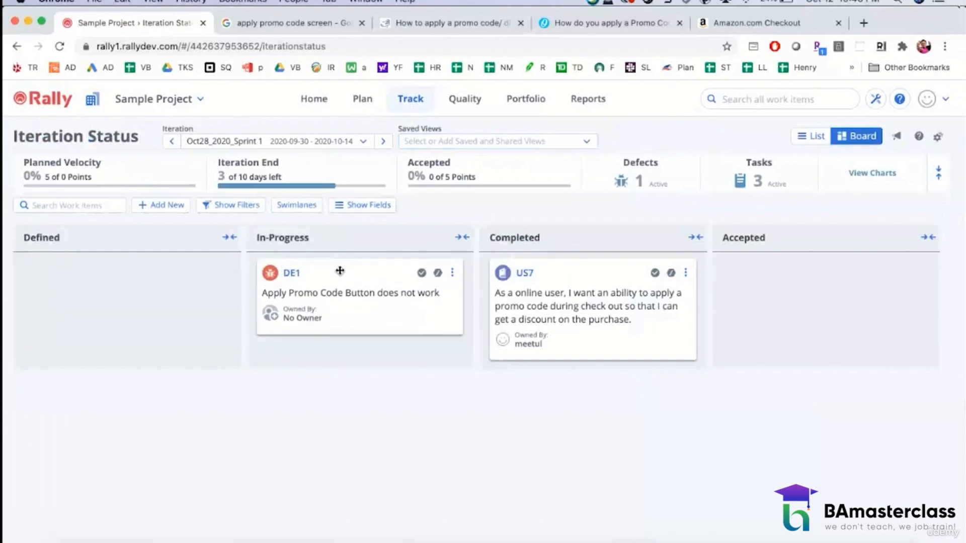
drag(340, 271, 570, 365)
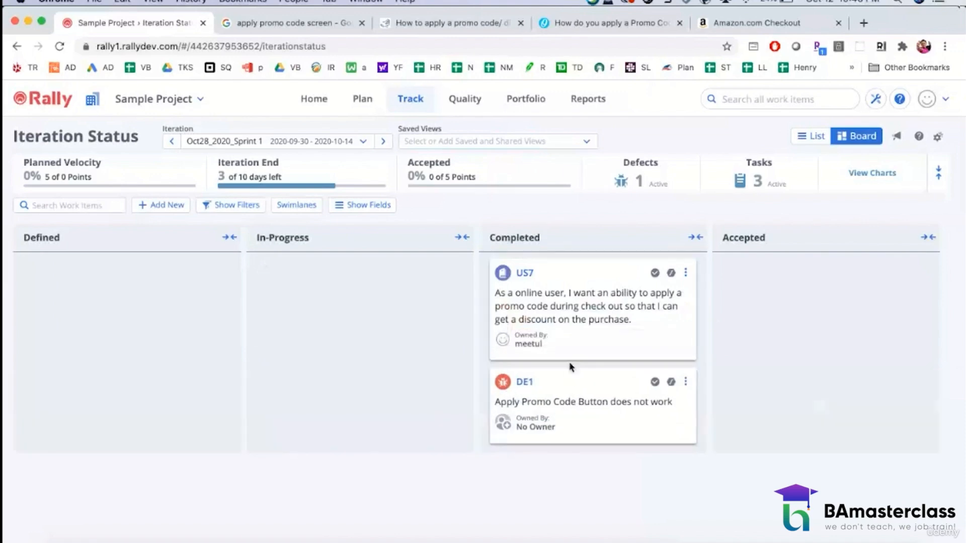
- Open defect DE1, set its state to Fixed, save it and check its user story, release and iteration fields
click(527, 383)
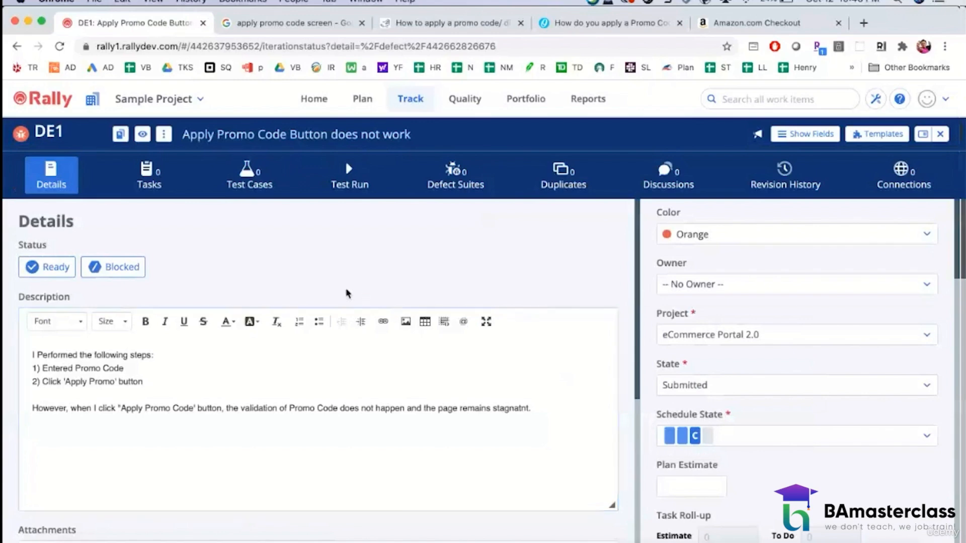
scroll(344, 298, down, 6)
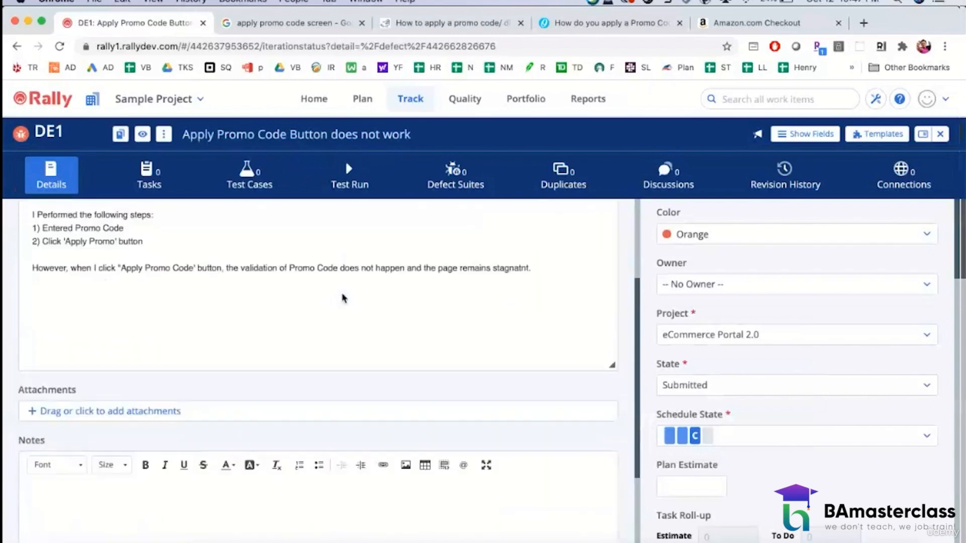
scroll(342, 298, up, 6)
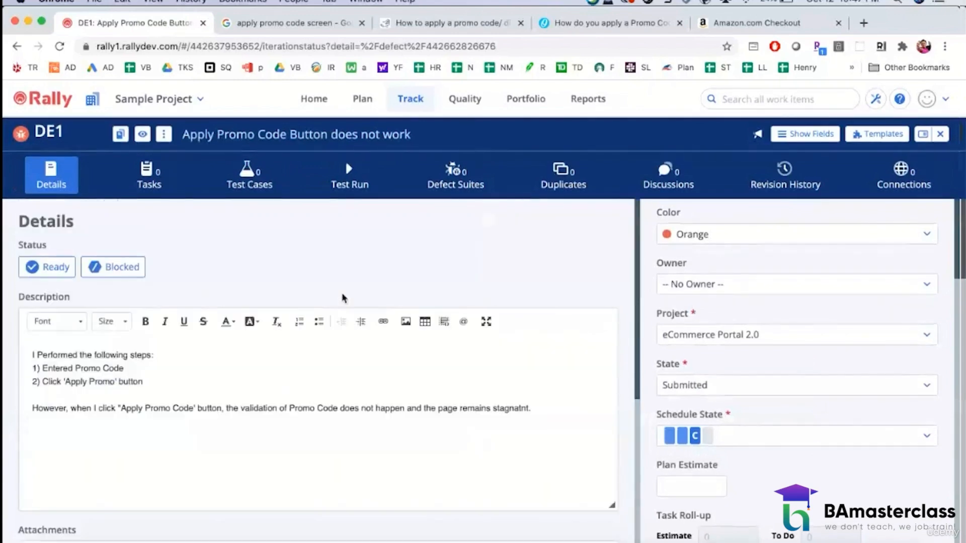
click(703, 388)
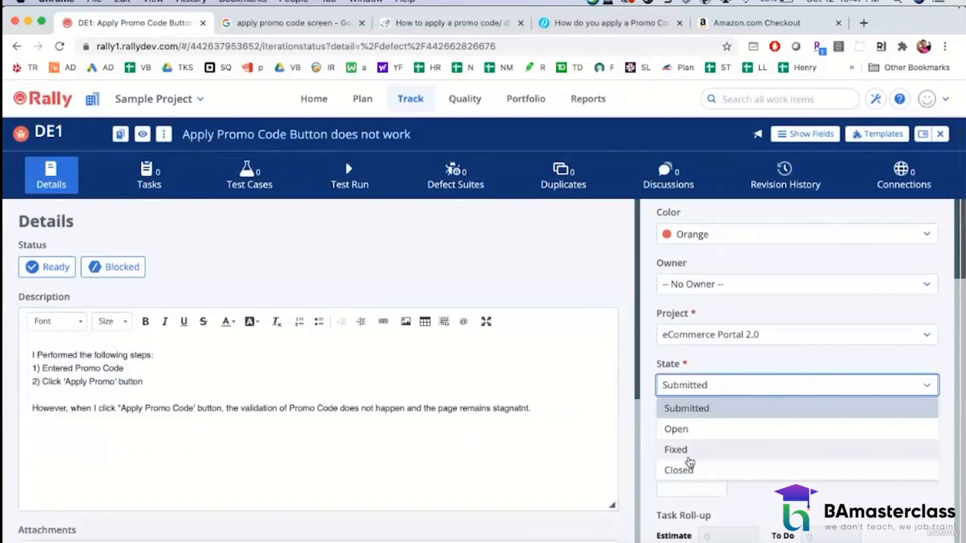
click(677, 449)
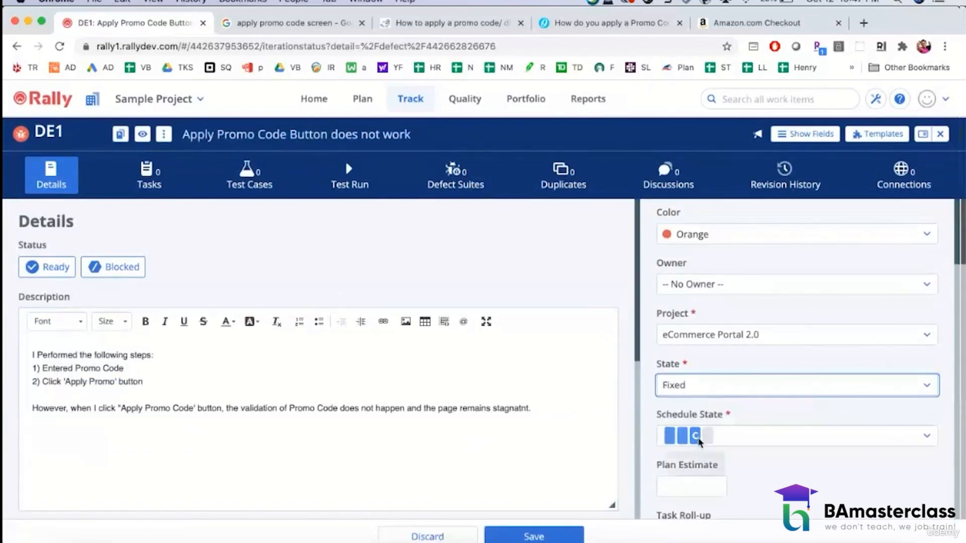
click(563, 535)
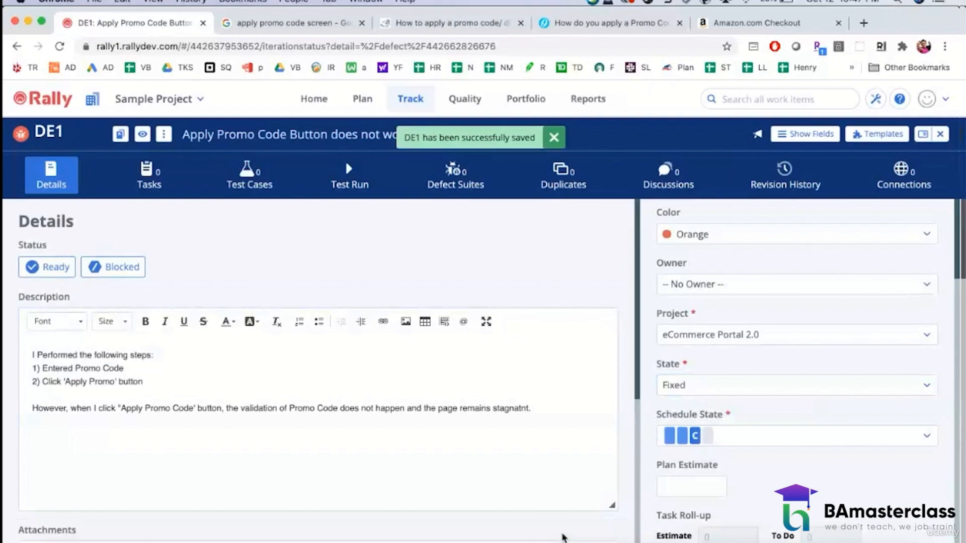
scroll(760, 323, down, 6)
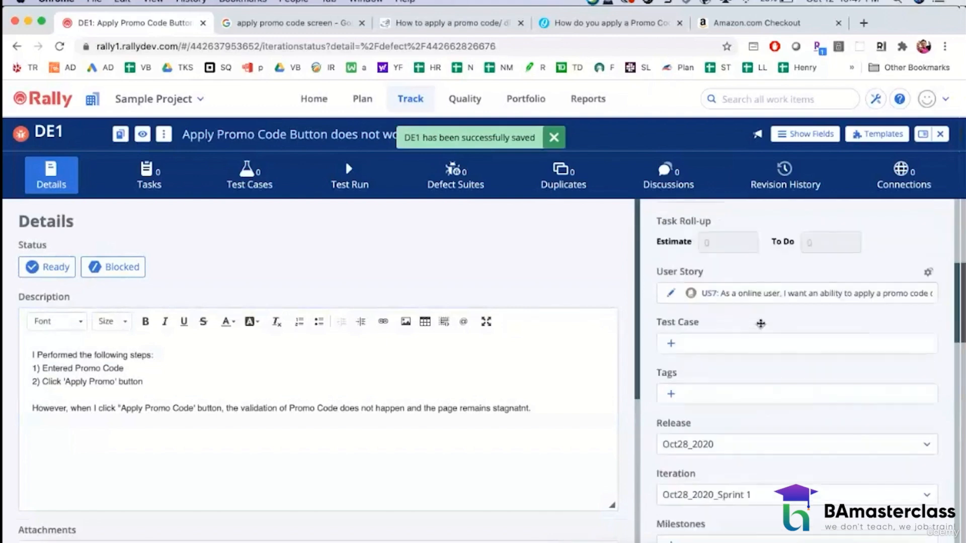
scroll(759, 323, down, 2)
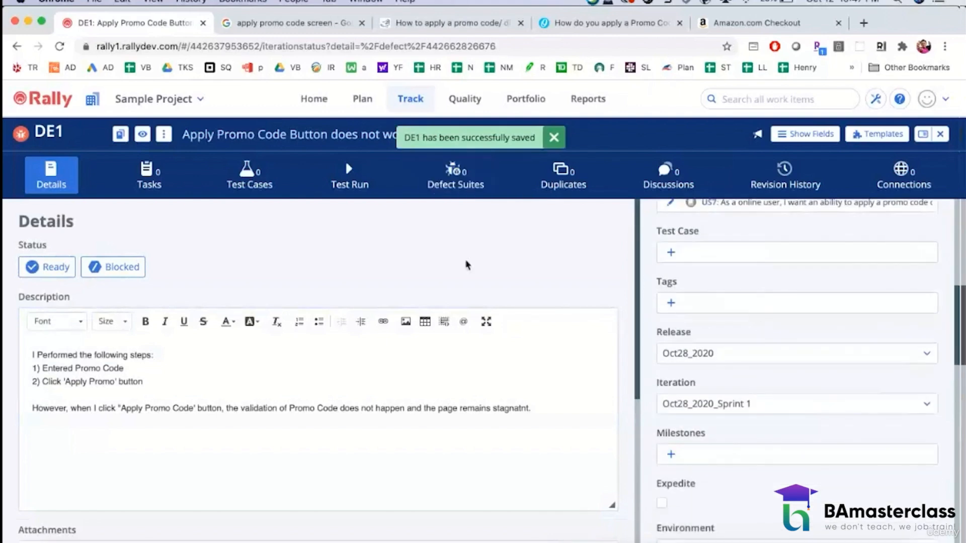
- Return to the Iteration Status board and move both defect DE1 and user story US7 to Accepted
mouse_move(410, 101)
click(436, 142)
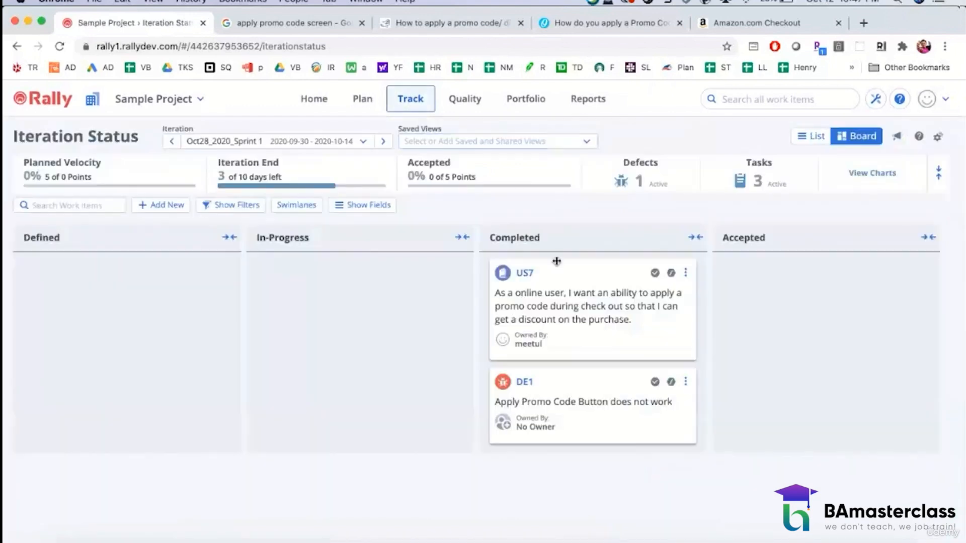
mouse_move(686, 382)
drag(586, 382, 804, 381)
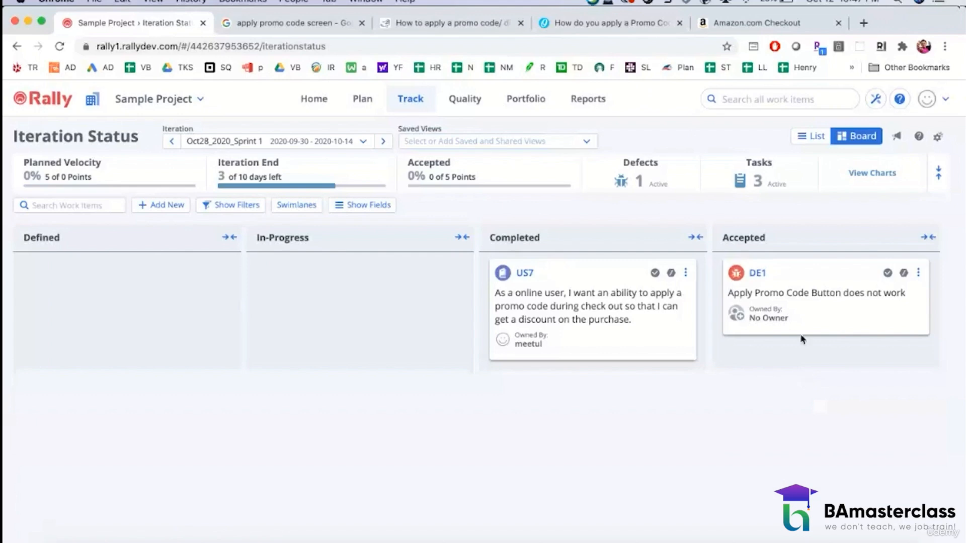
drag(565, 267, 808, 318)
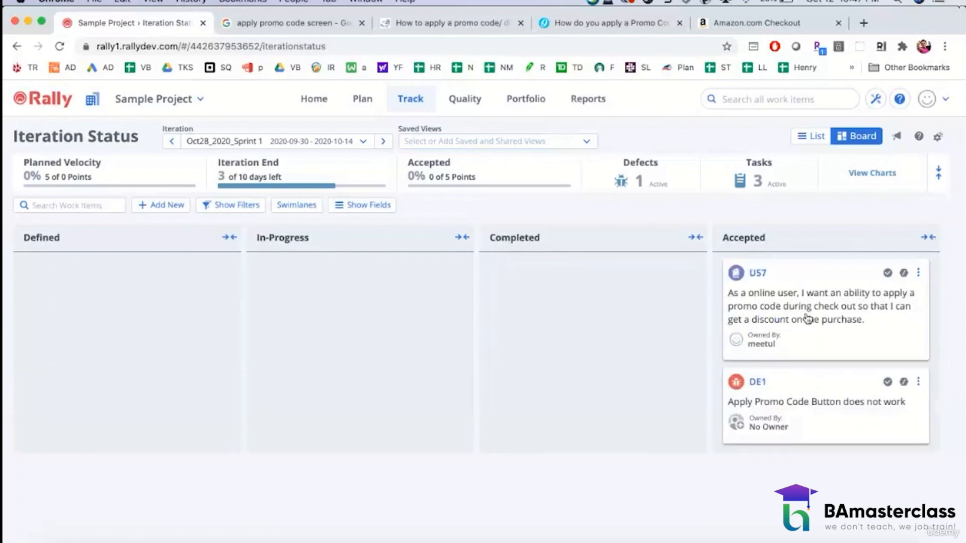